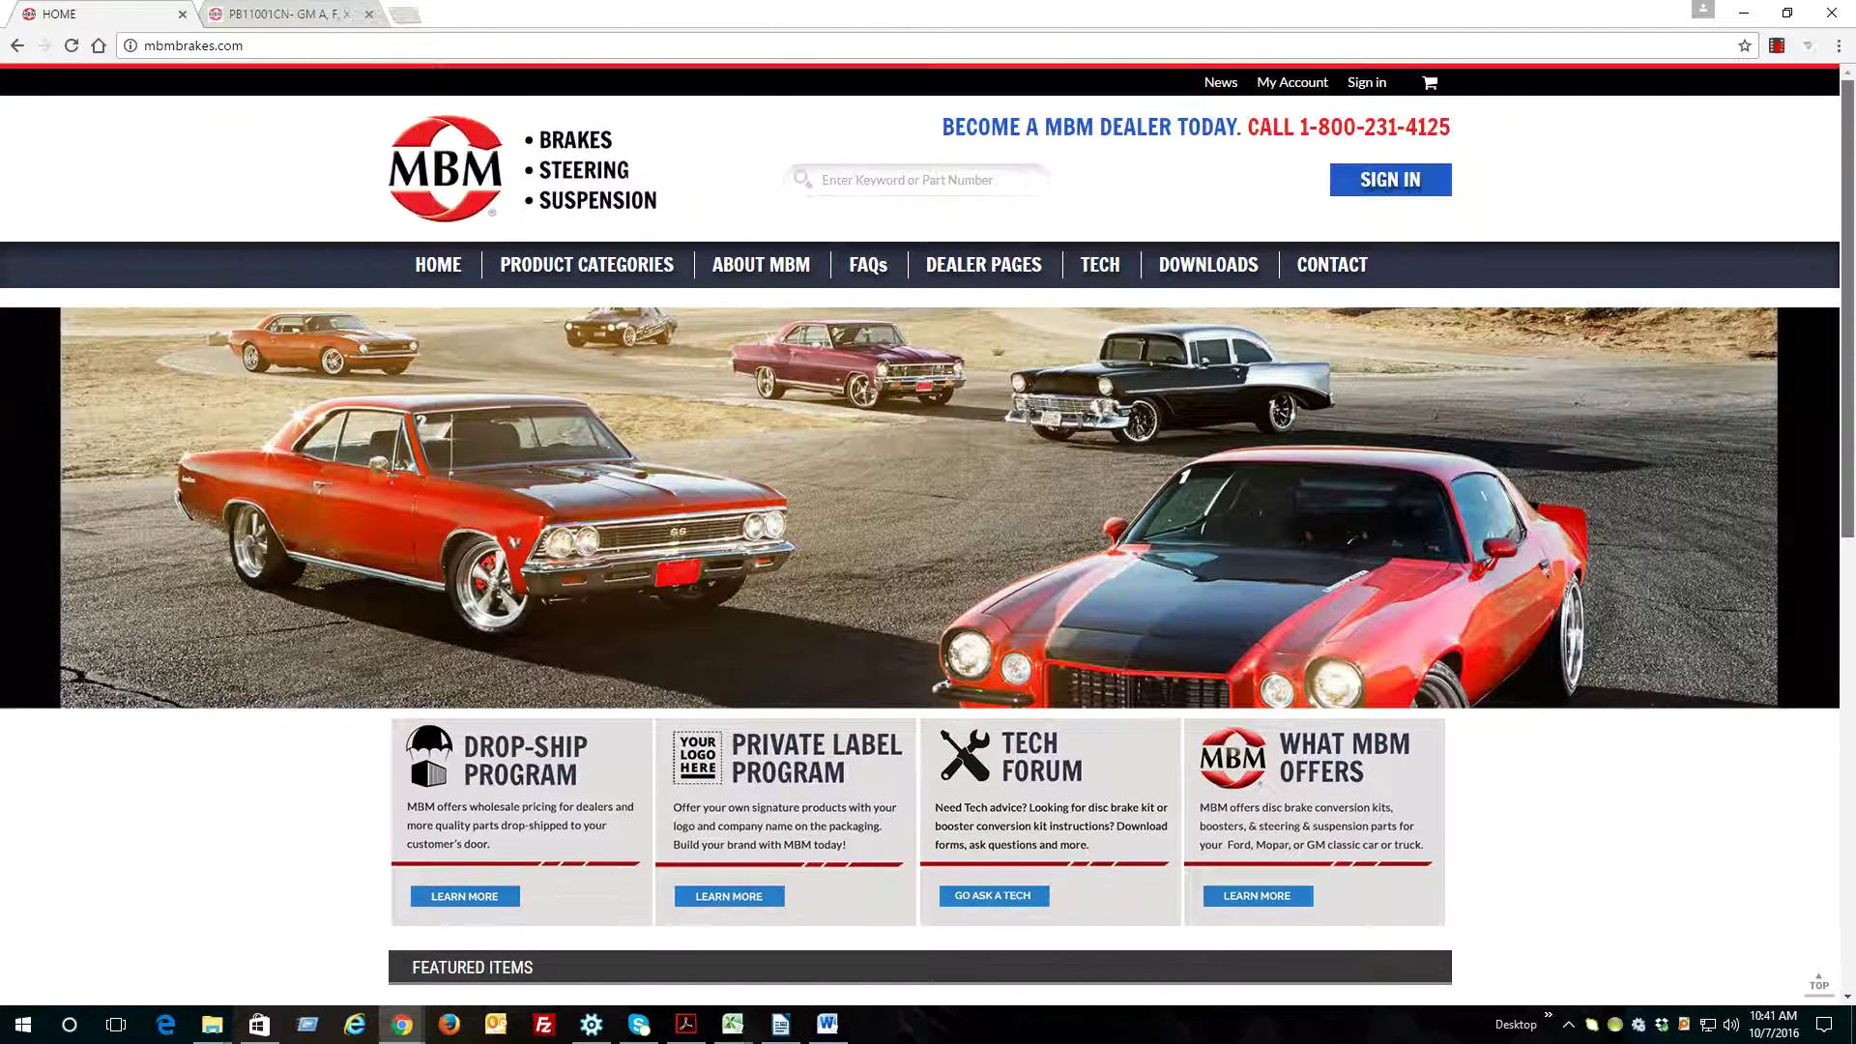
# On the PB11001CN booster page, review the Fitment vehicle list and the Specs details
pyautogui.click(336, 10)
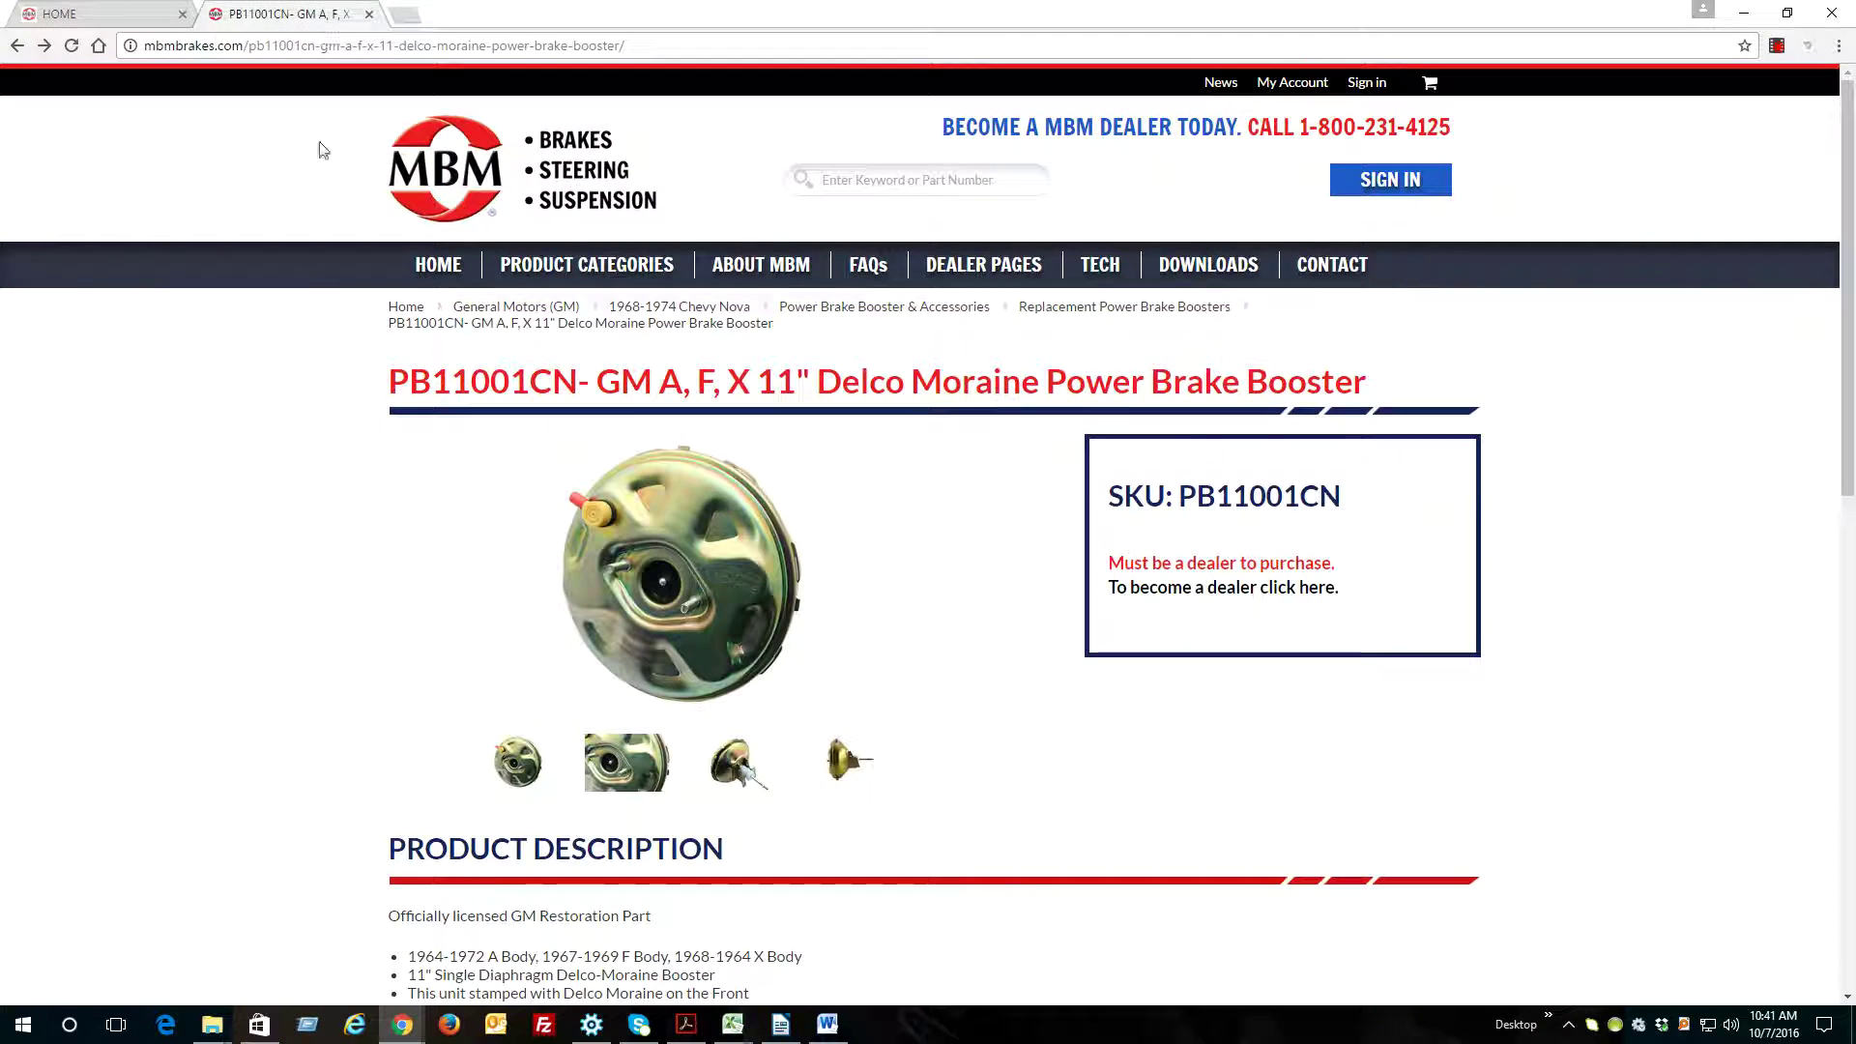
pyautogui.scroll(-3, 267, 446)
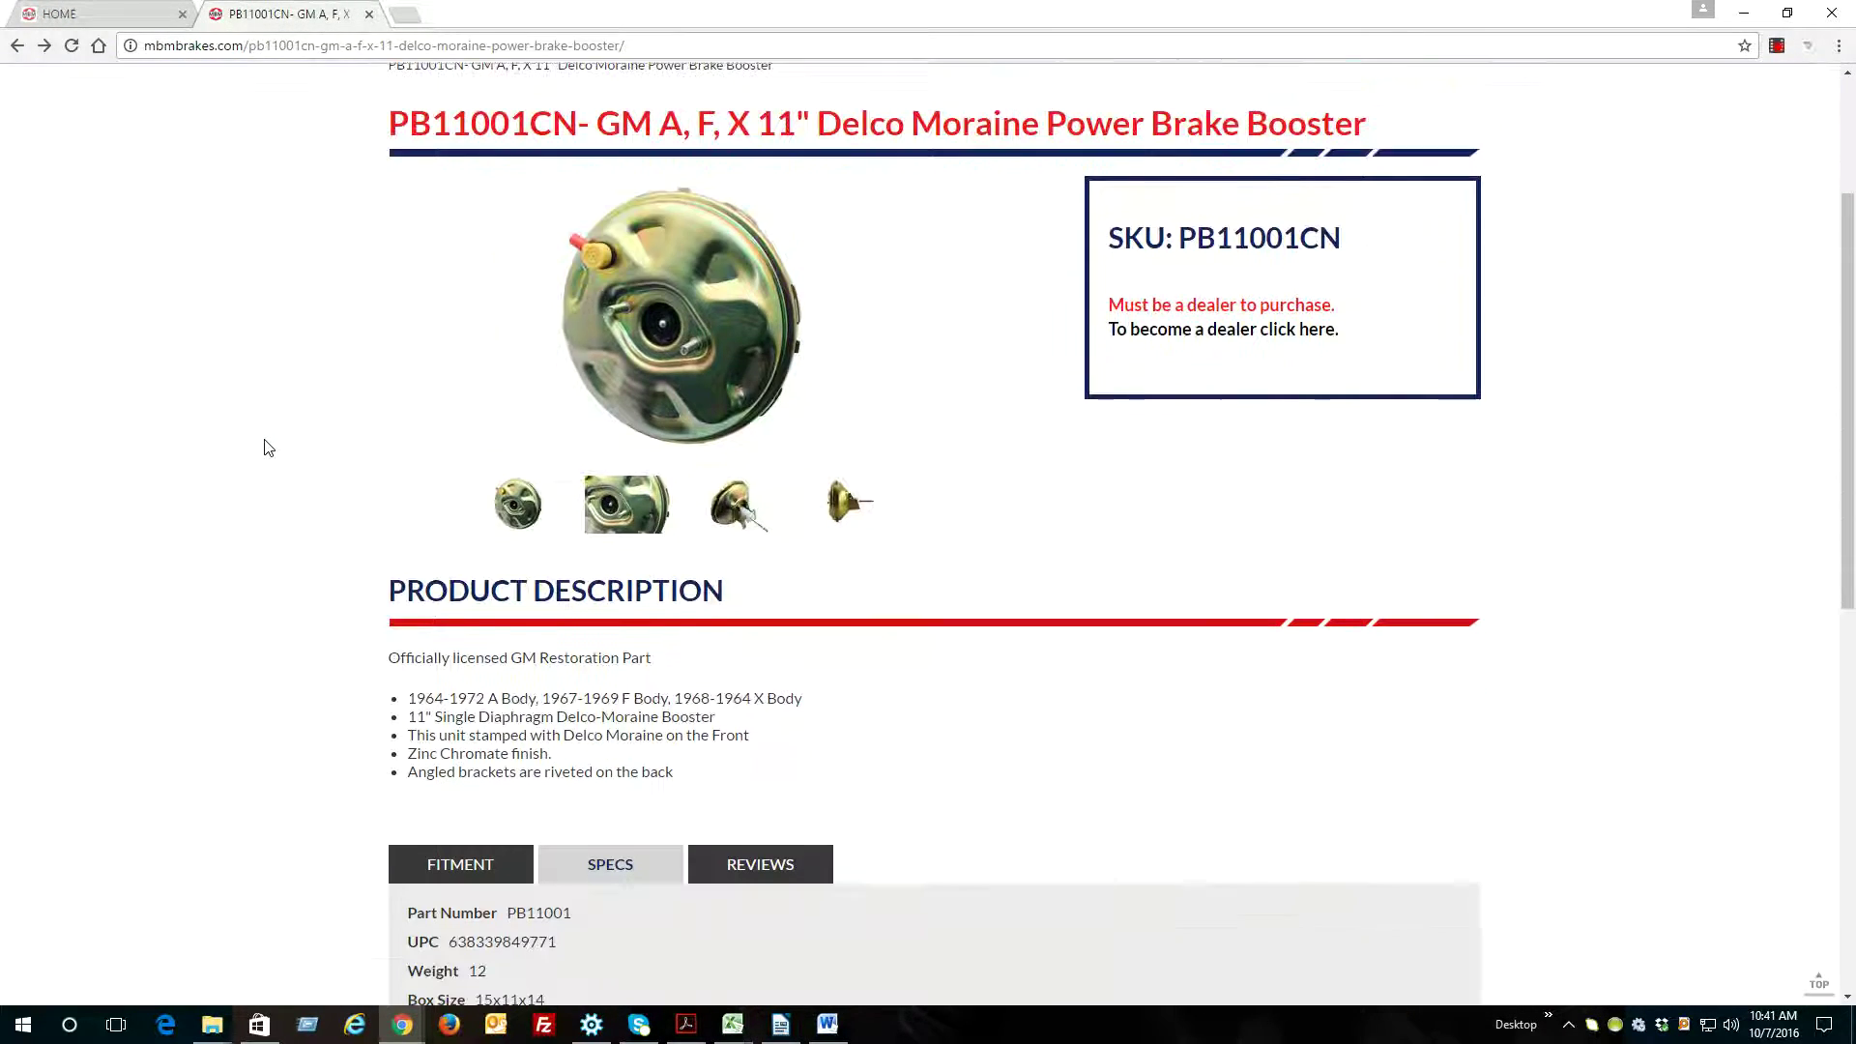
pyautogui.scroll(-2, 270, 449)
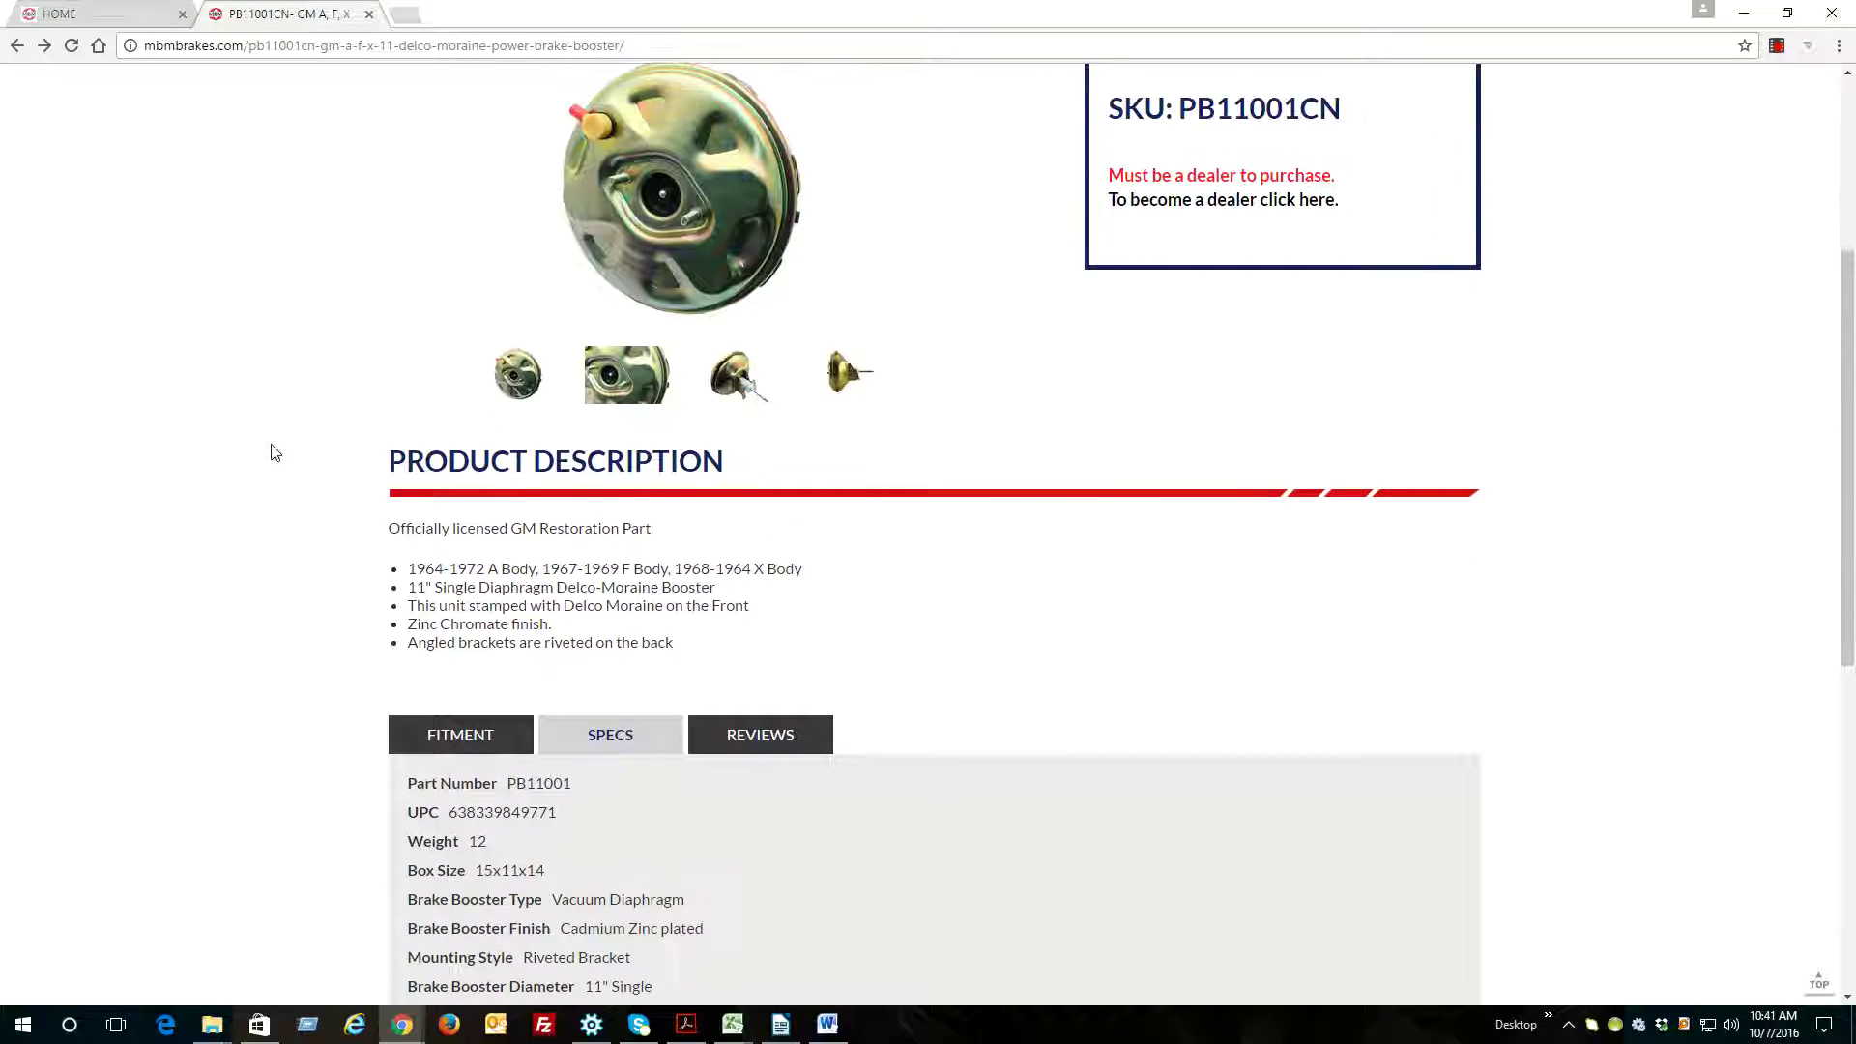
pyautogui.moveTo(745, 385)
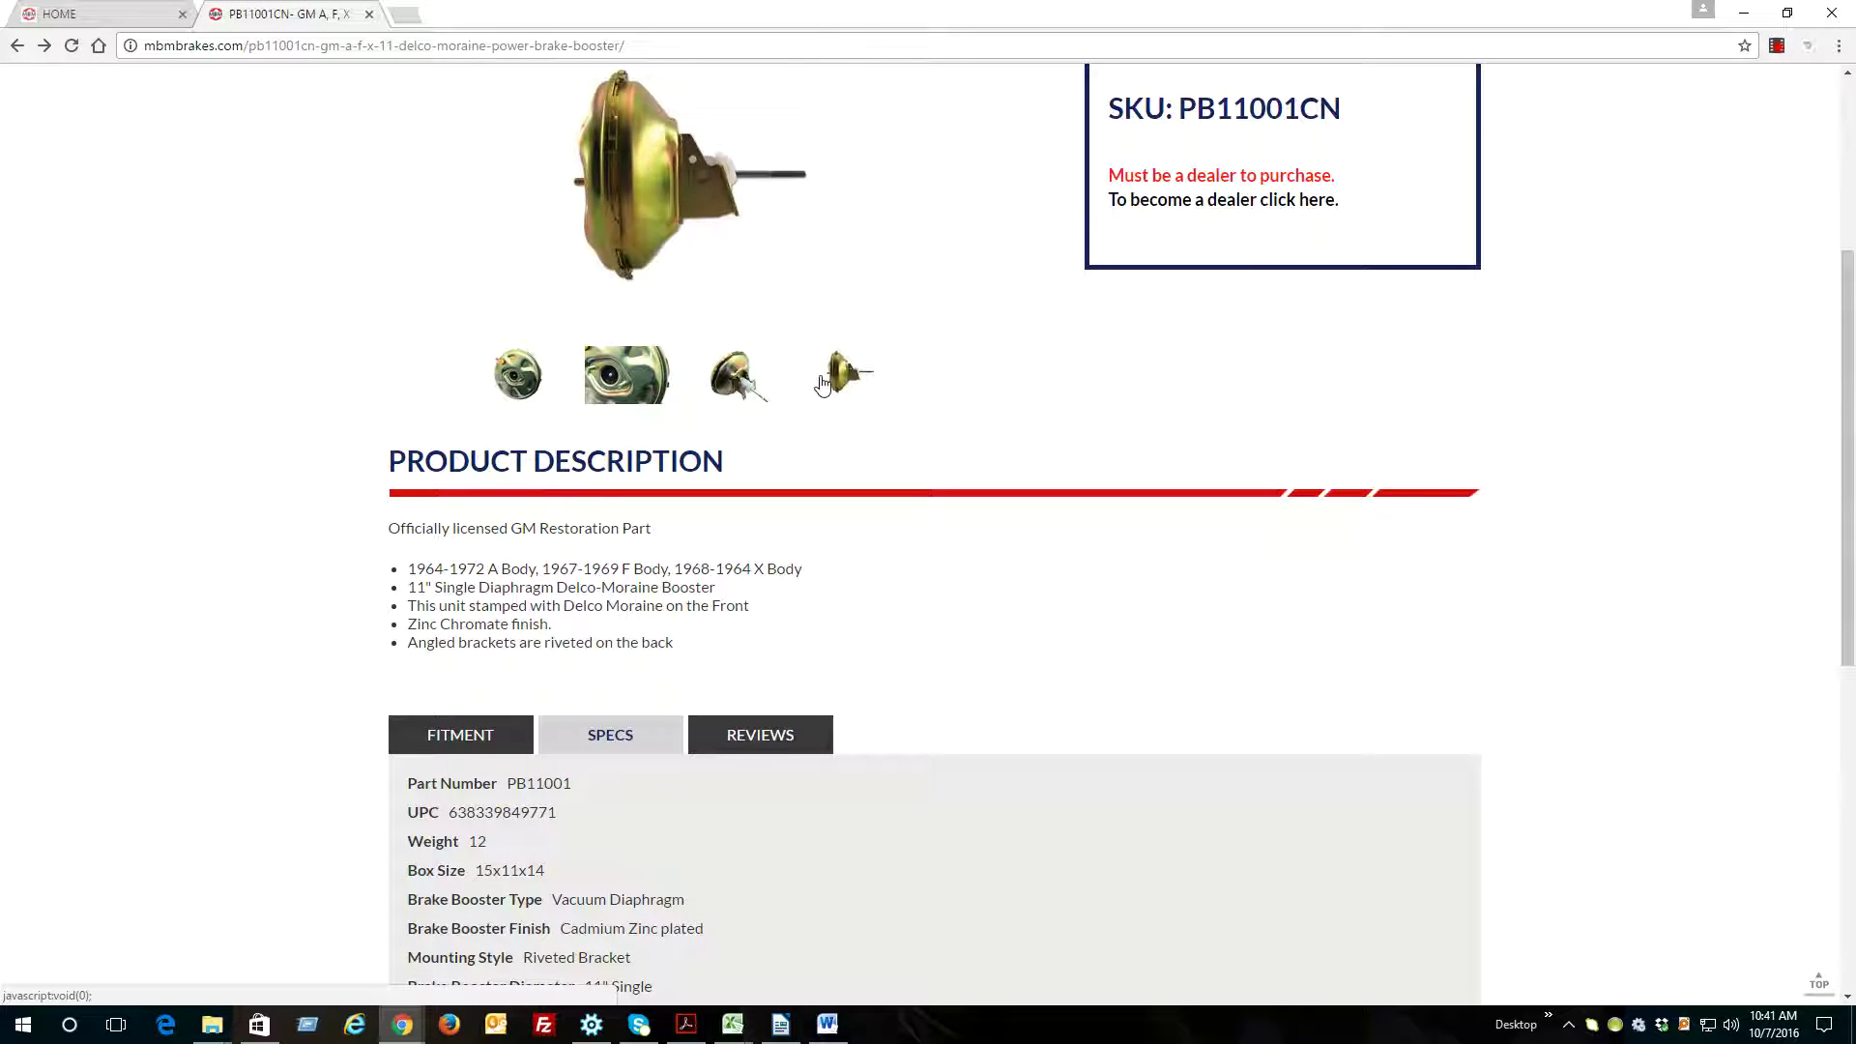
pyautogui.scroll(-2, 305, 407)
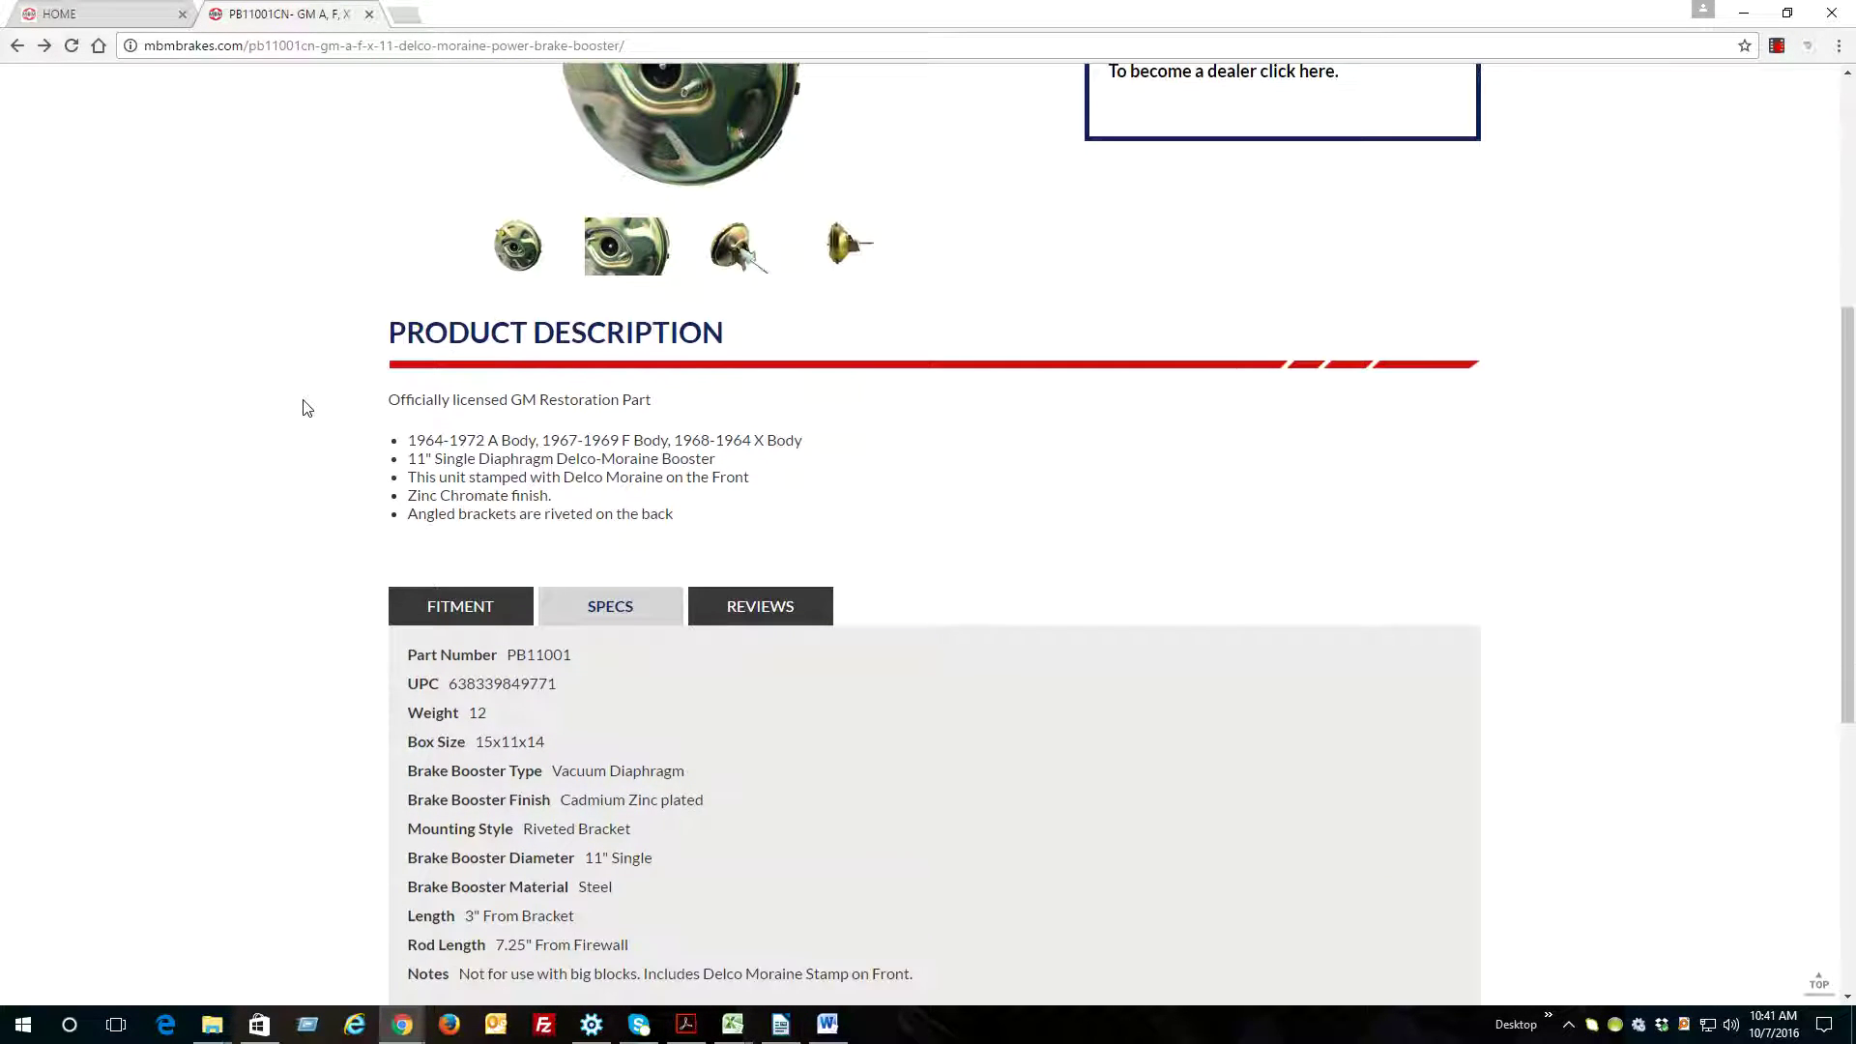
pyautogui.click(460, 502)
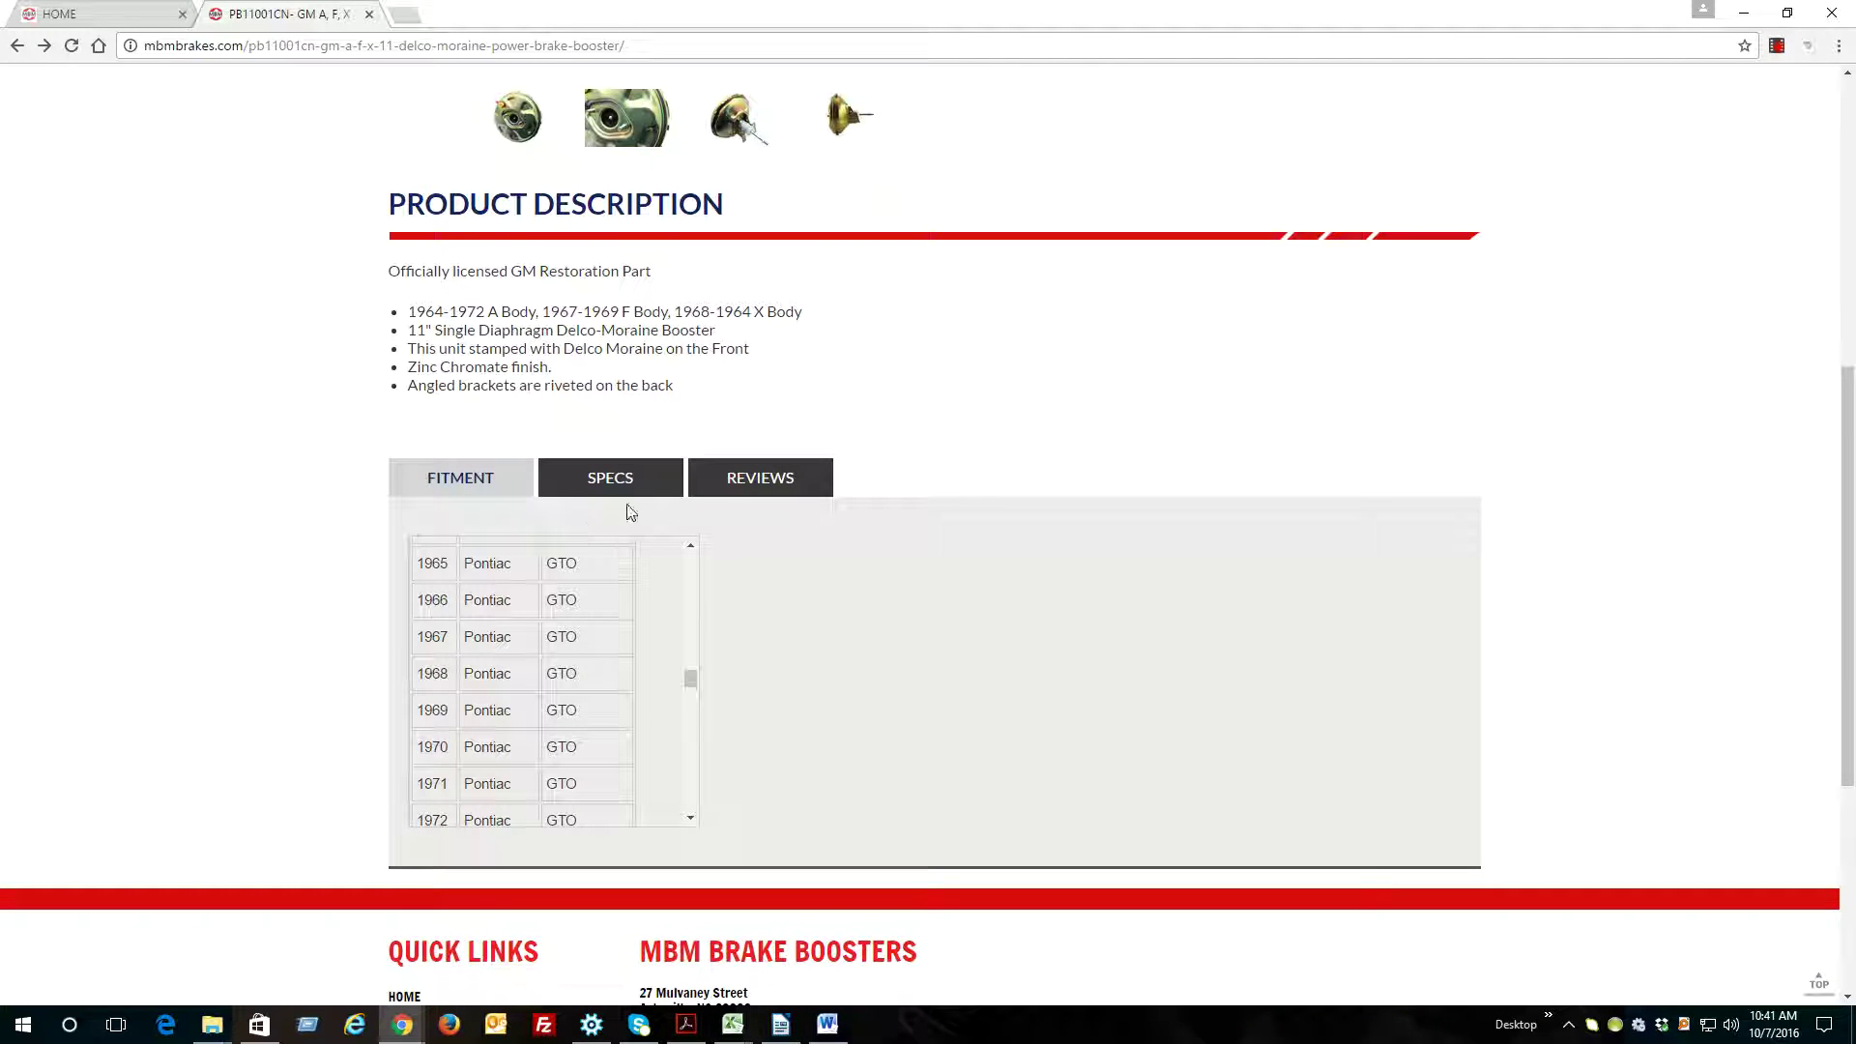
pyautogui.moveTo(694, 680); pyautogui.dragTo(696, 557)
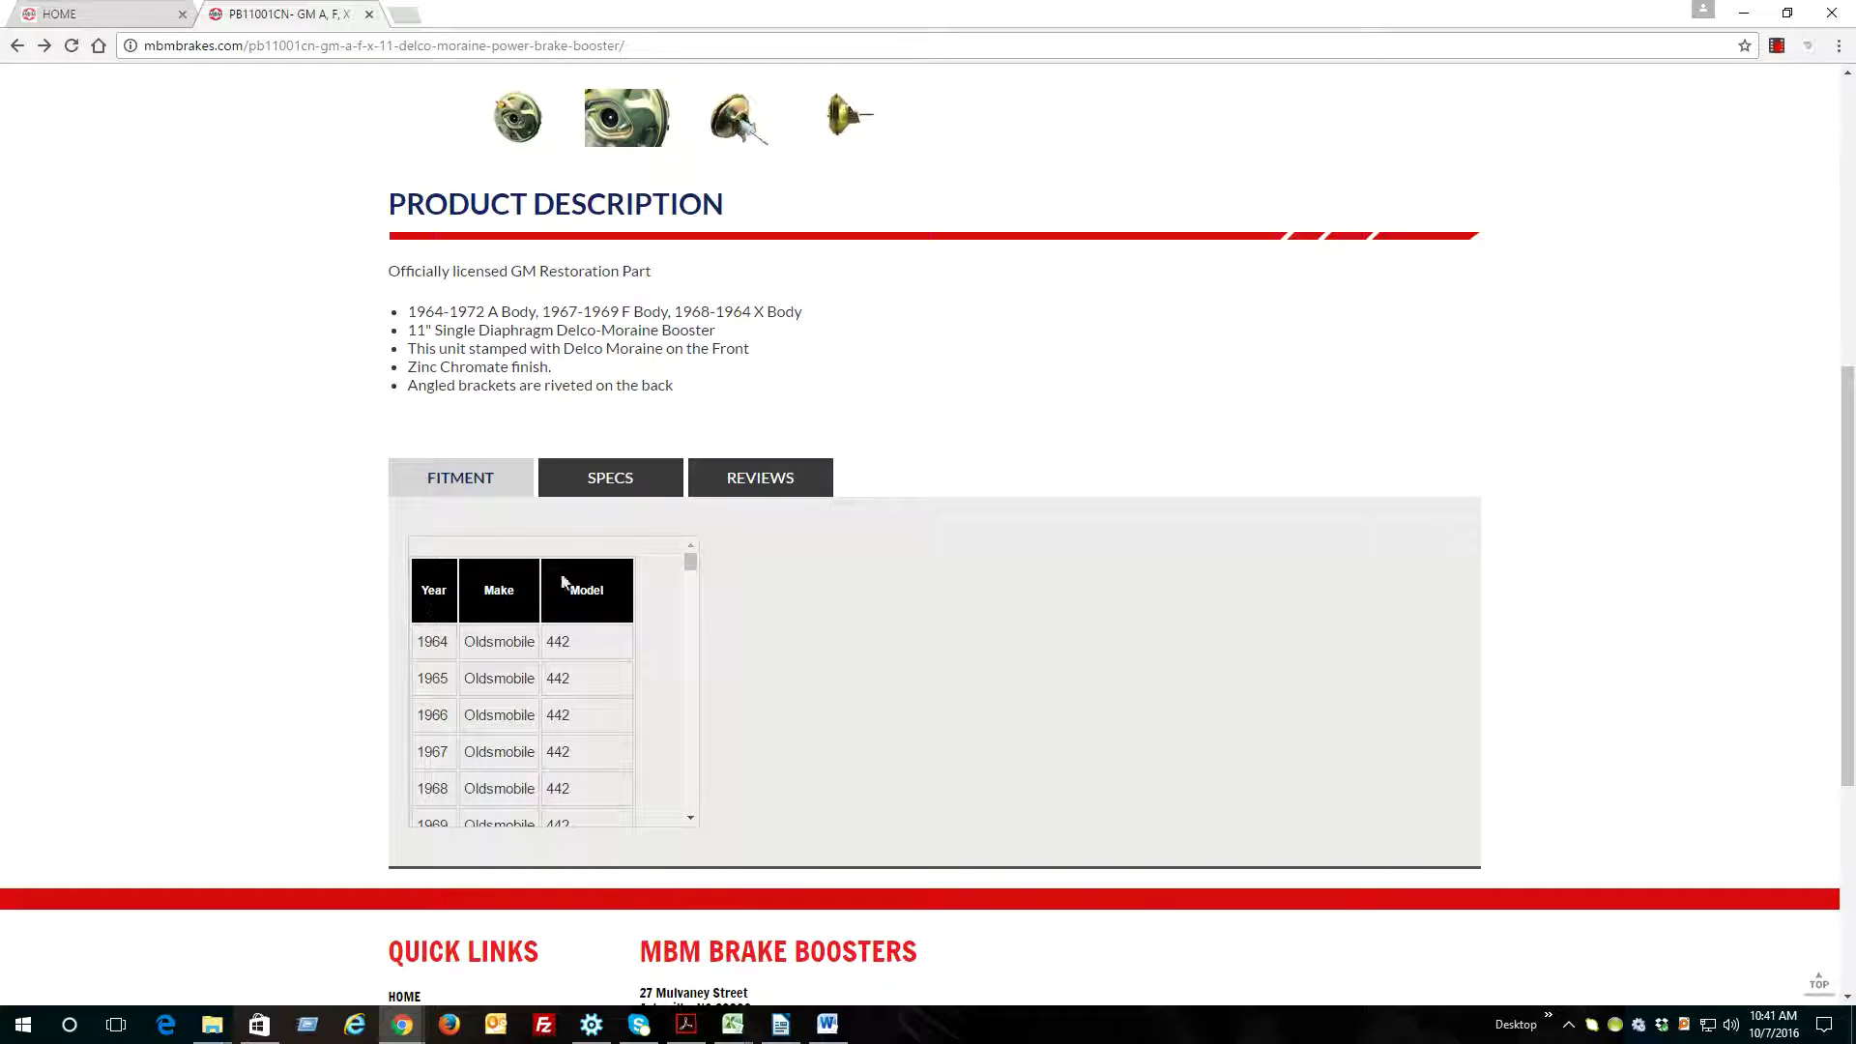
pyautogui.click(597, 489)
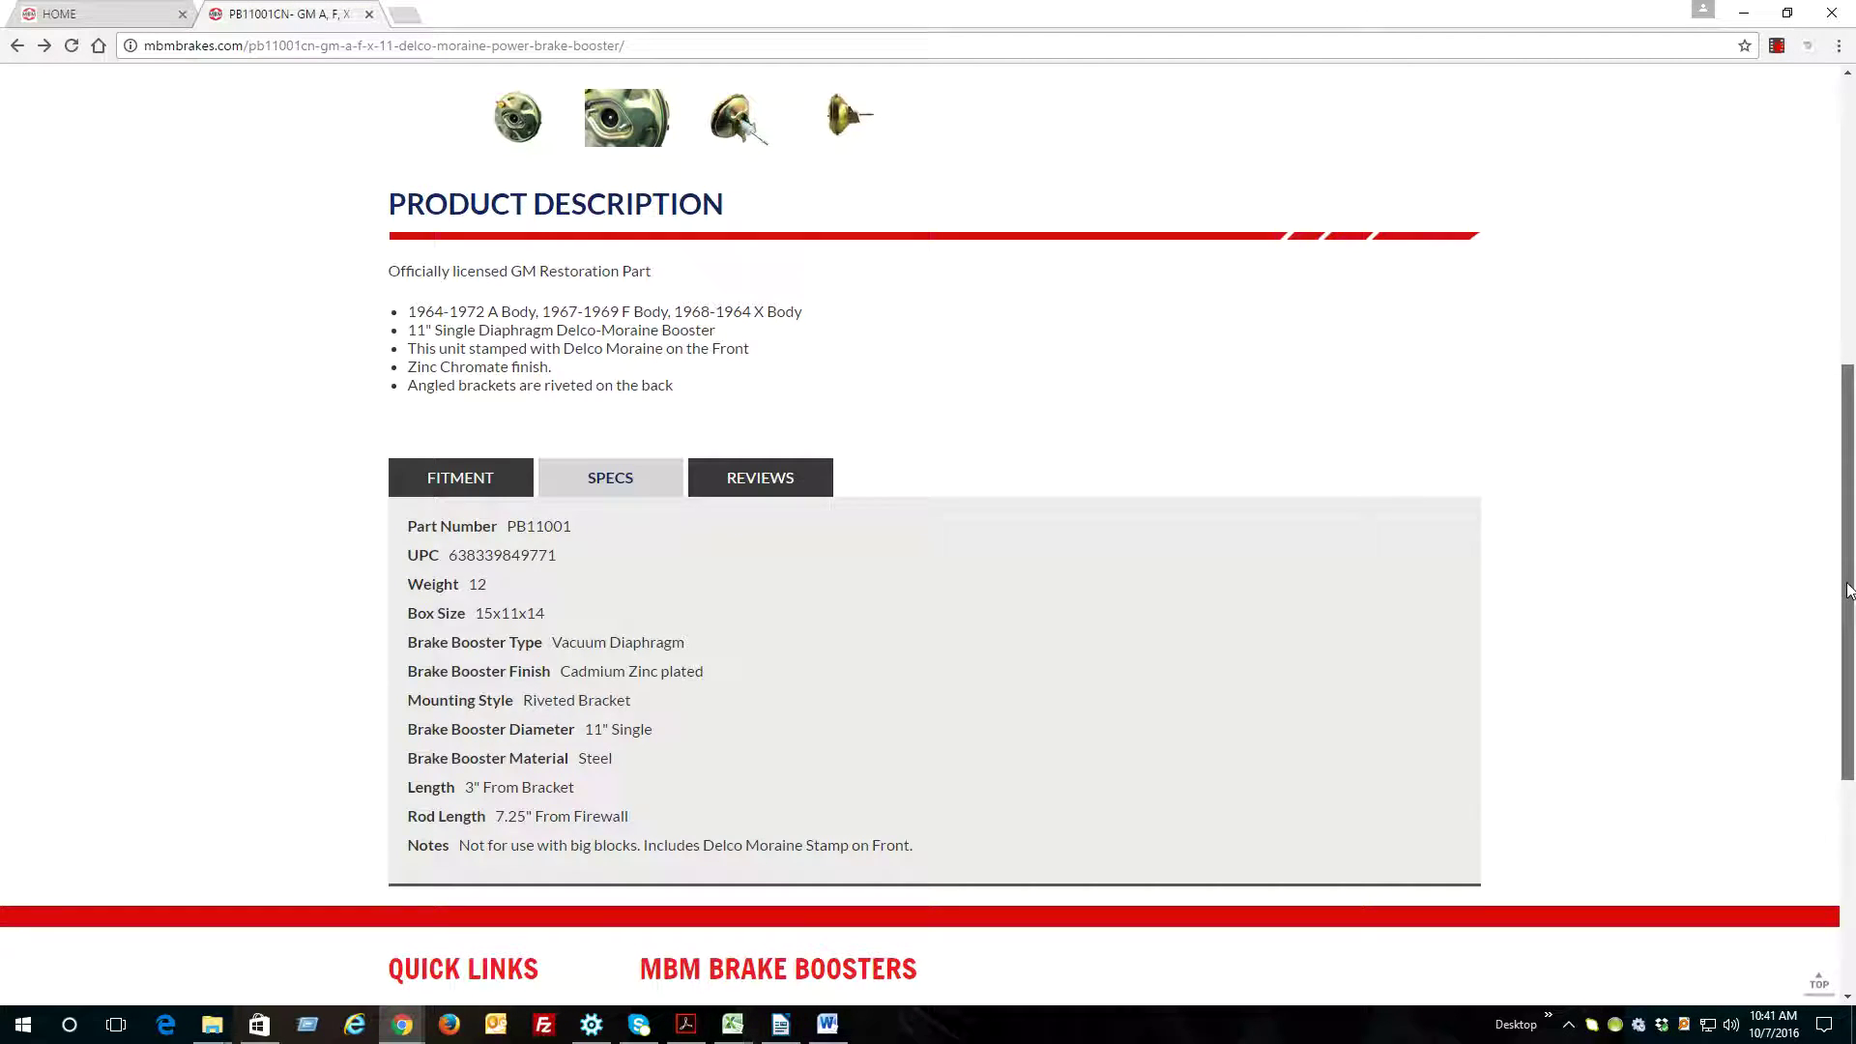
pyautogui.scroll(7, 1848, 590)
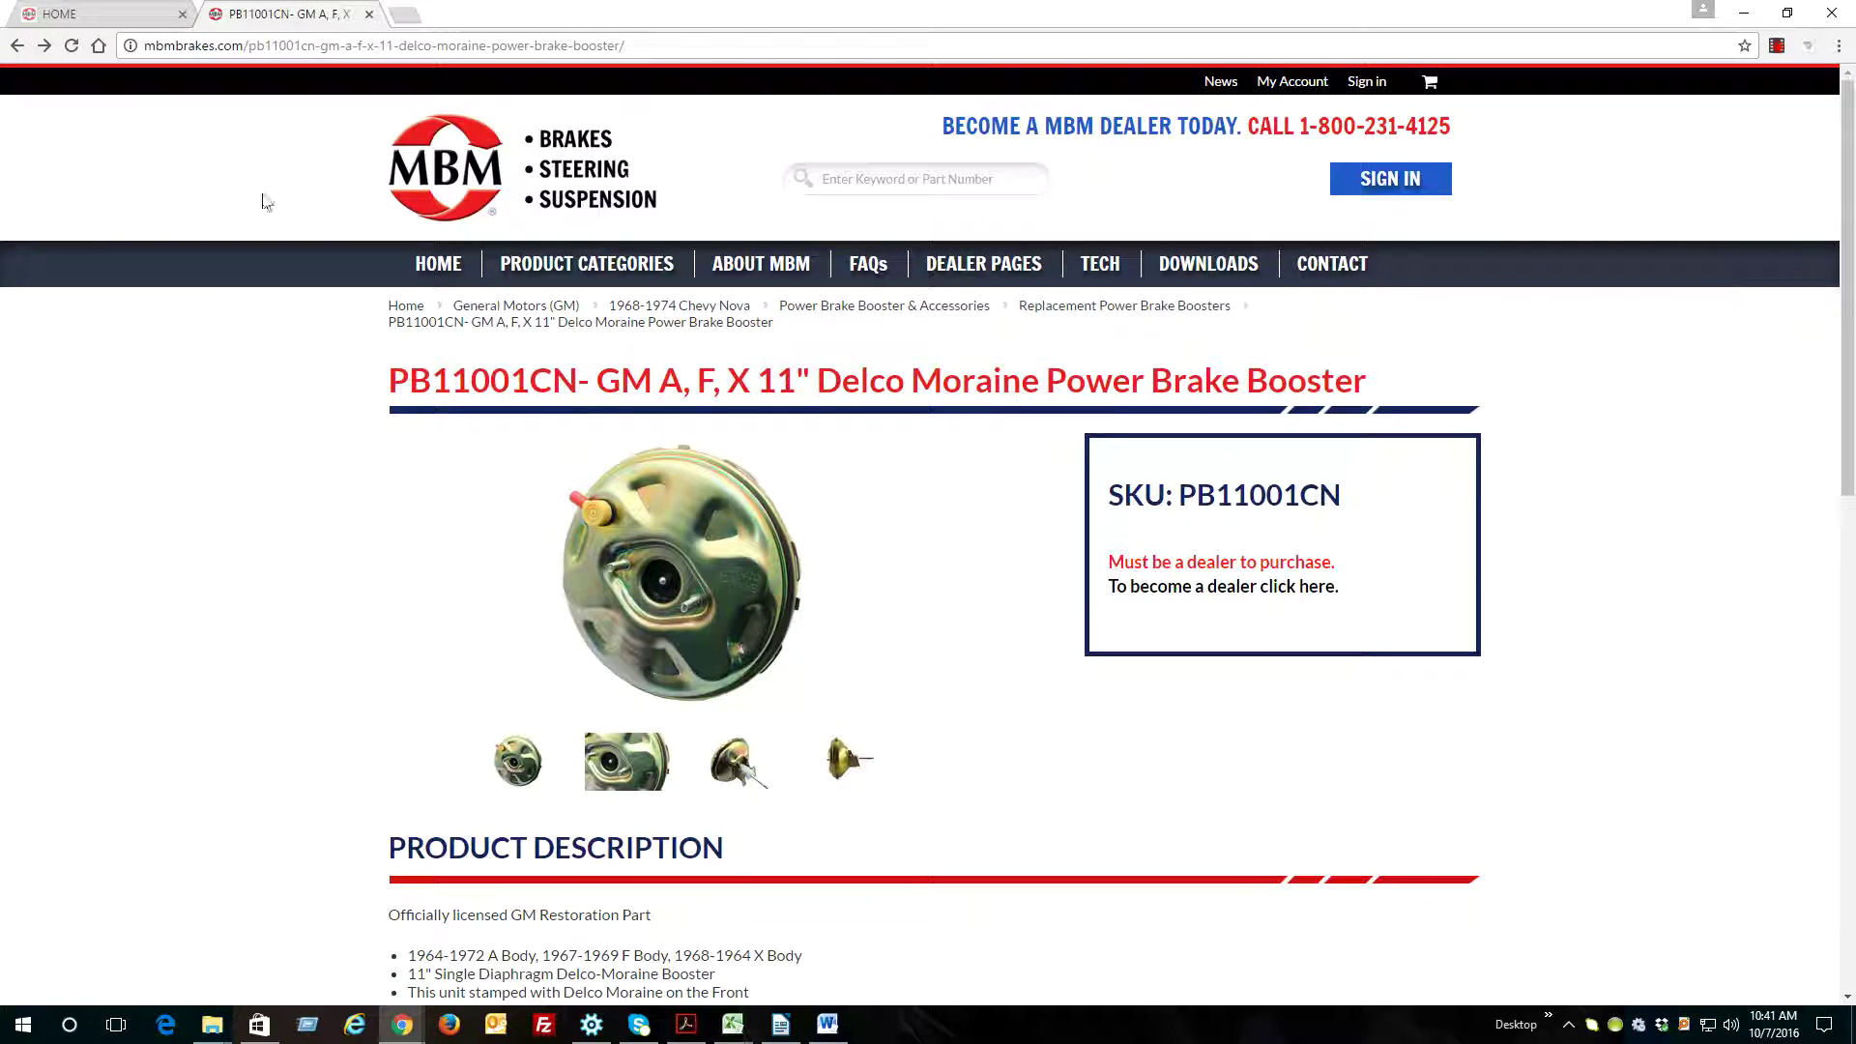
# From the home page, sign in with the saved dealer e-mail and password
pyautogui.click(107, 15)
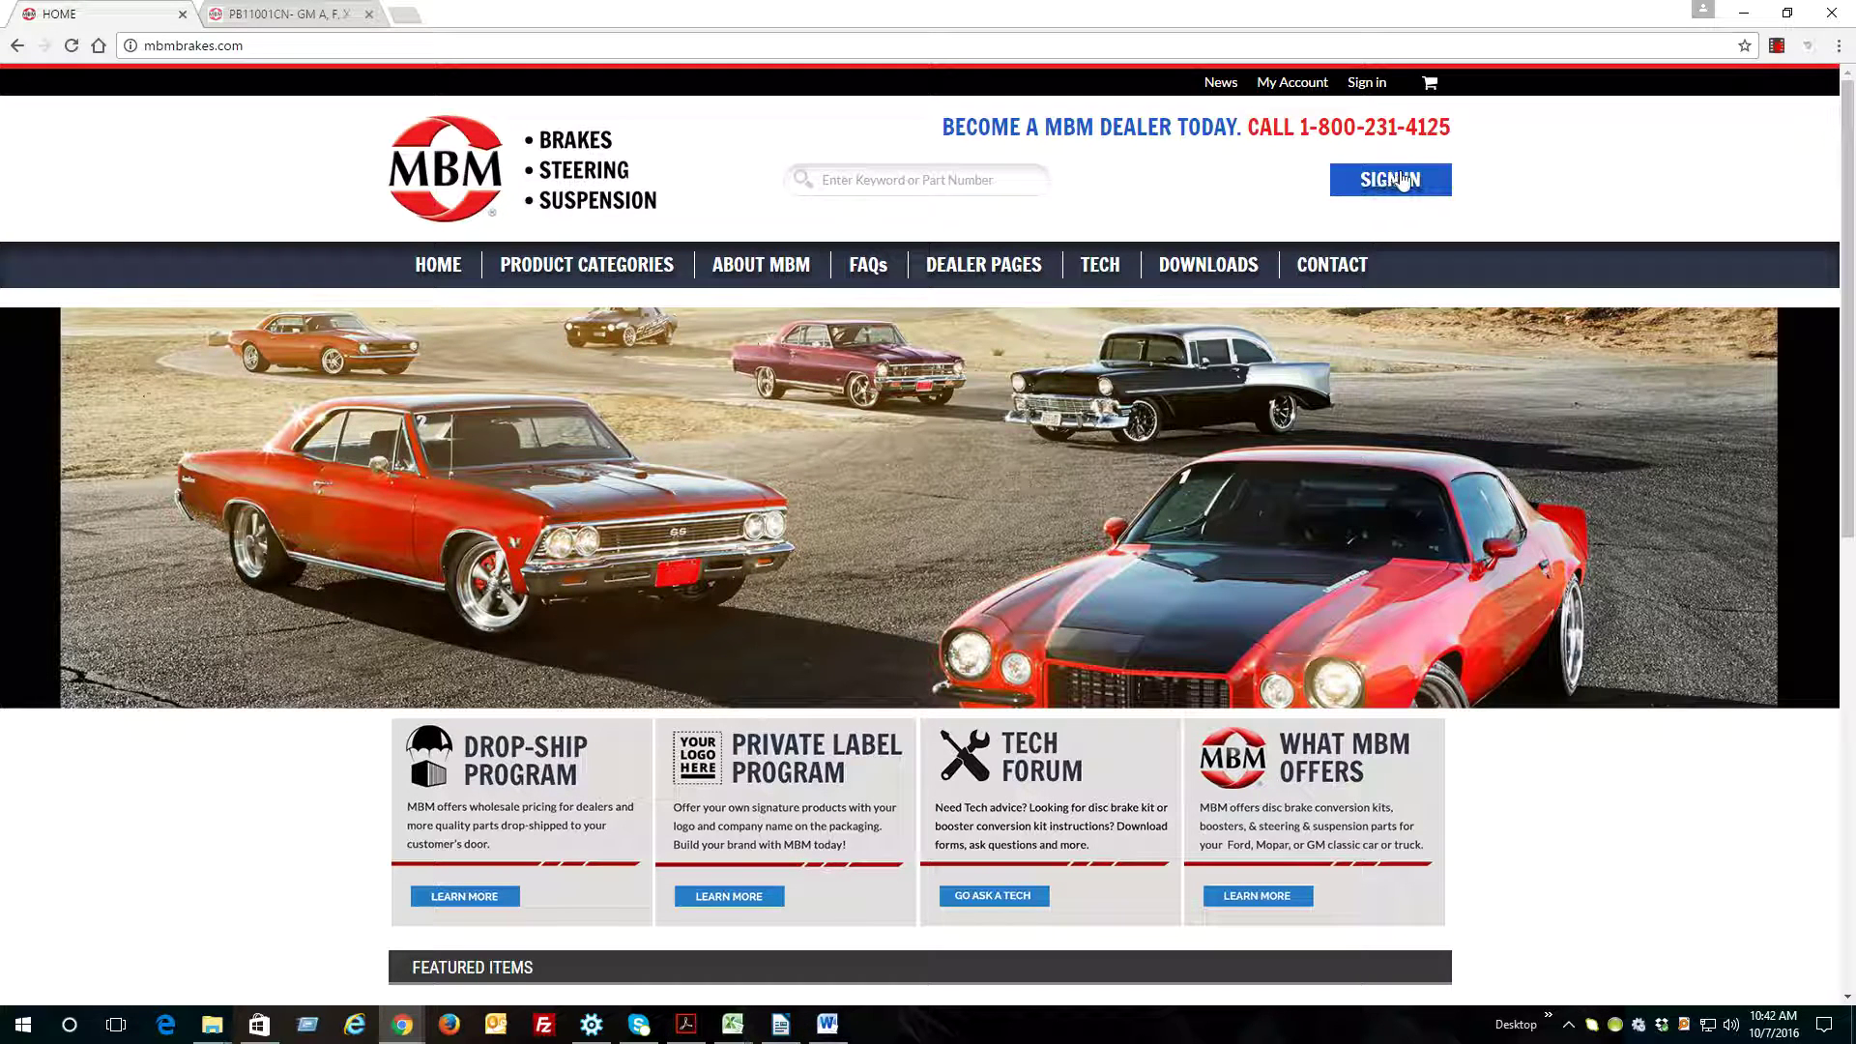
pyautogui.click(1408, 179)
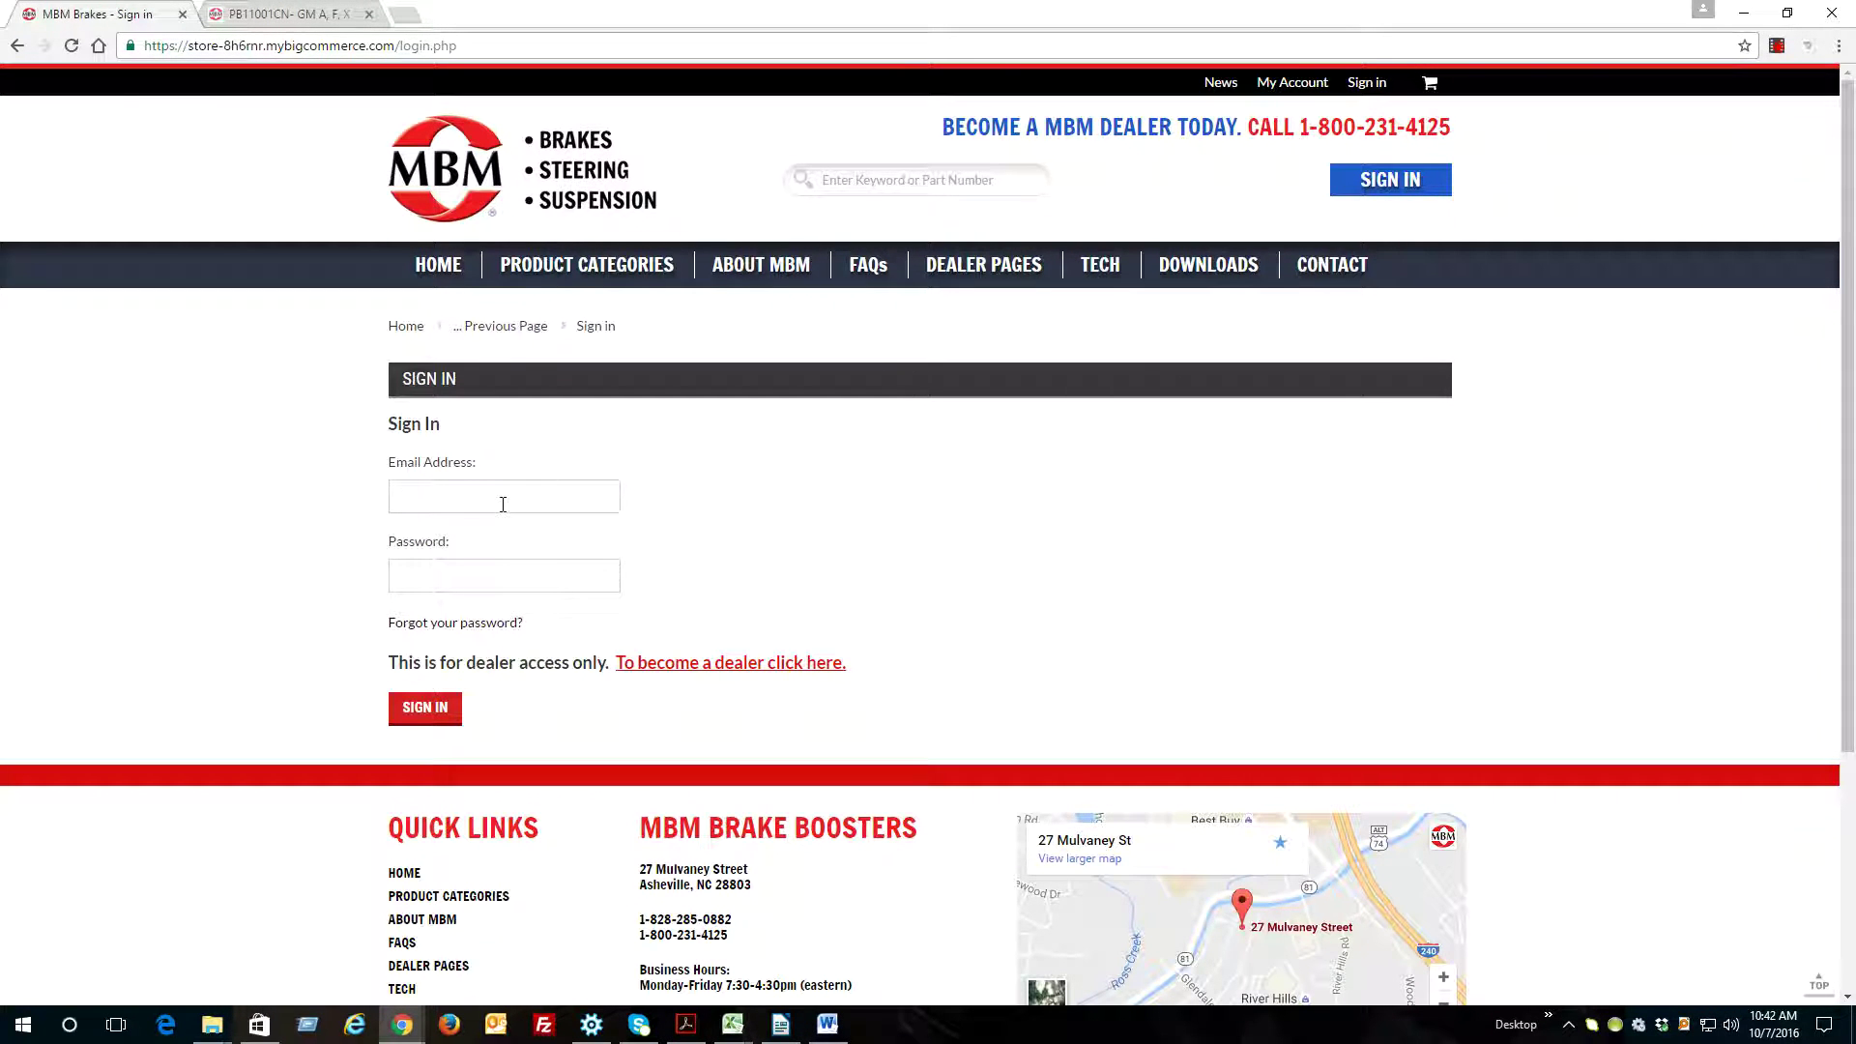
pyautogui.write('b')
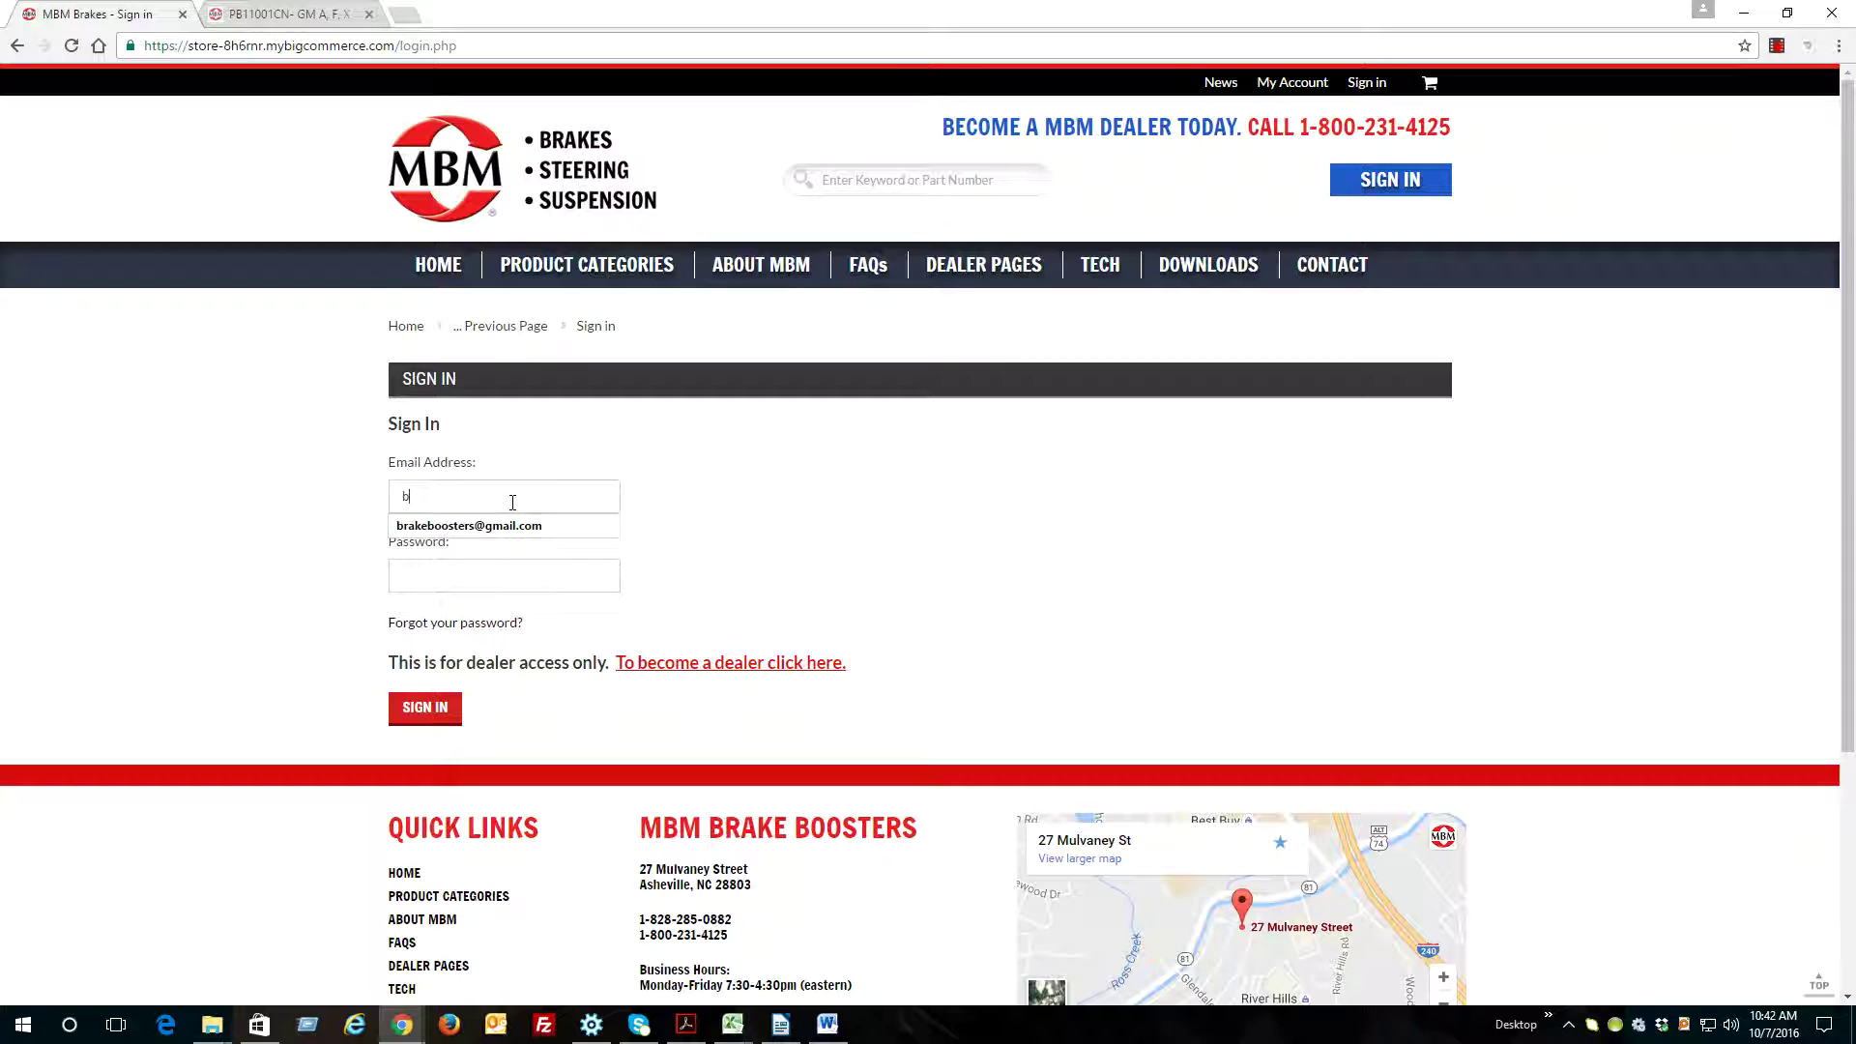
pyautogui.click(514, 525)
pyautogui.hotkey('ctrl', 'v')
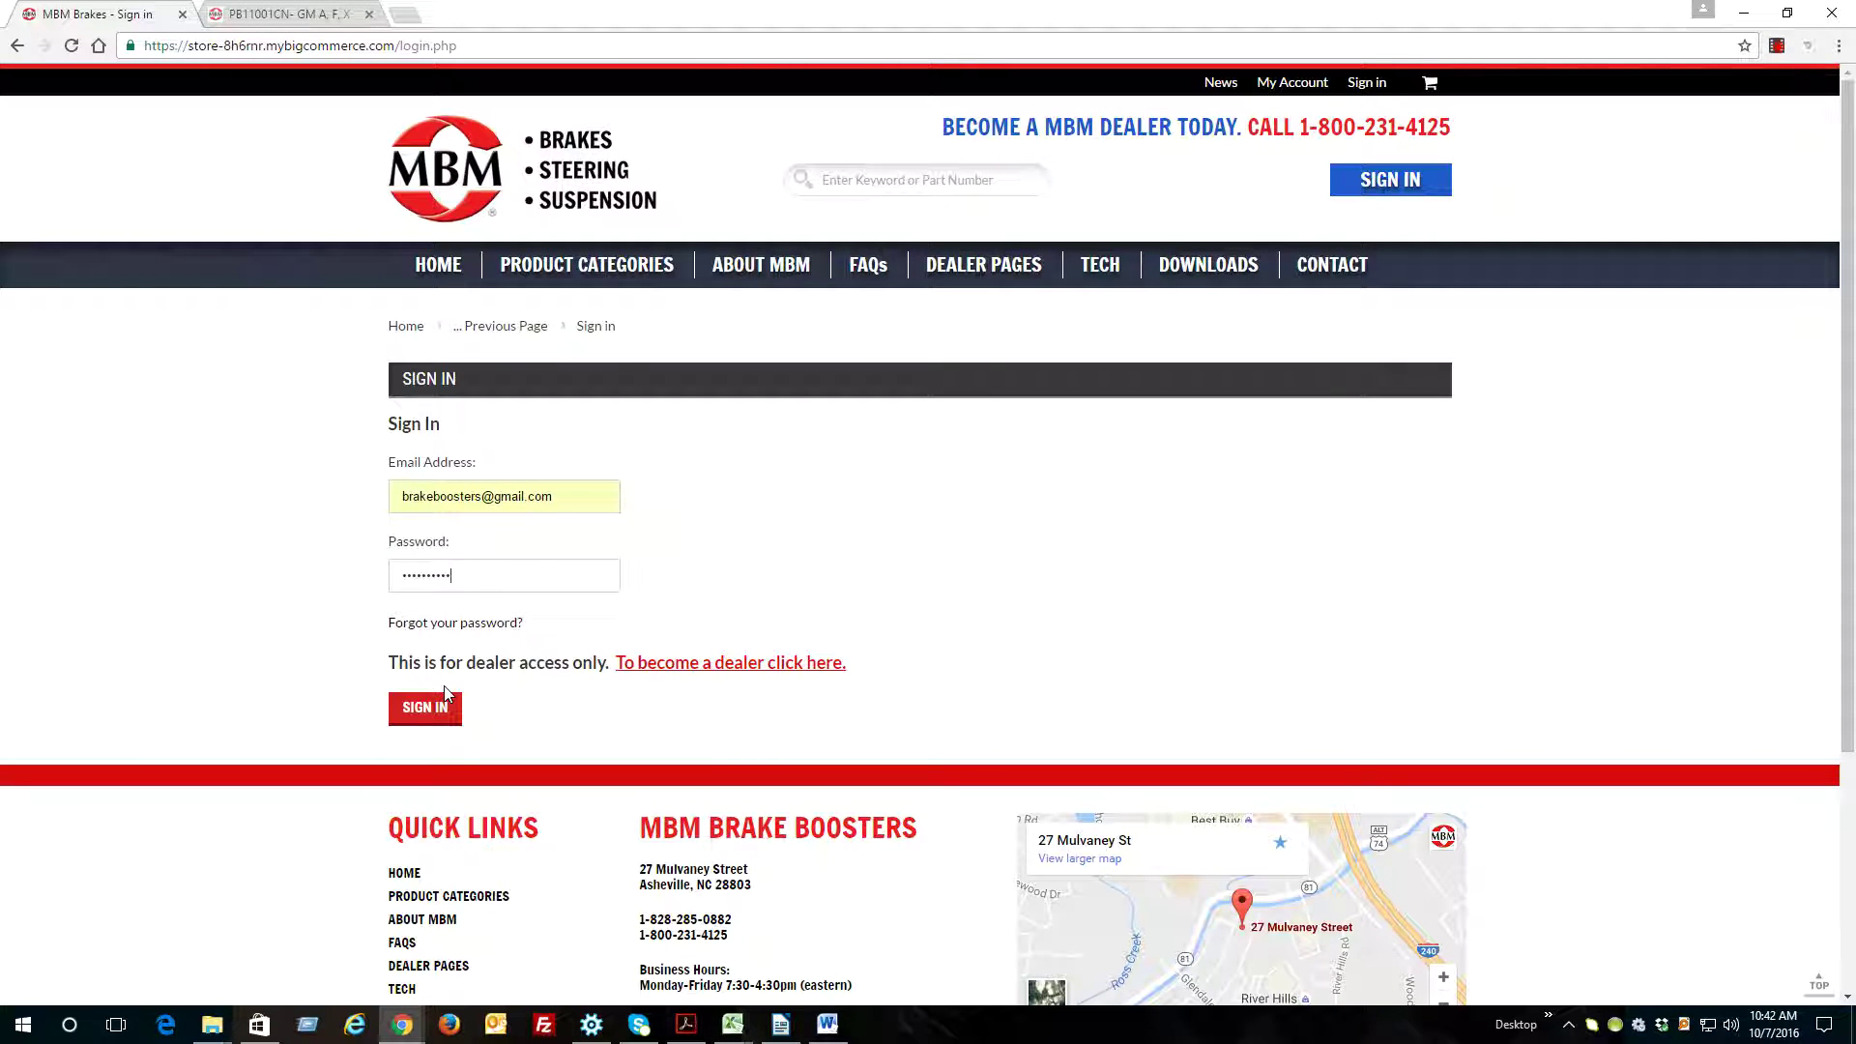
pyautogui.click(425, 708)
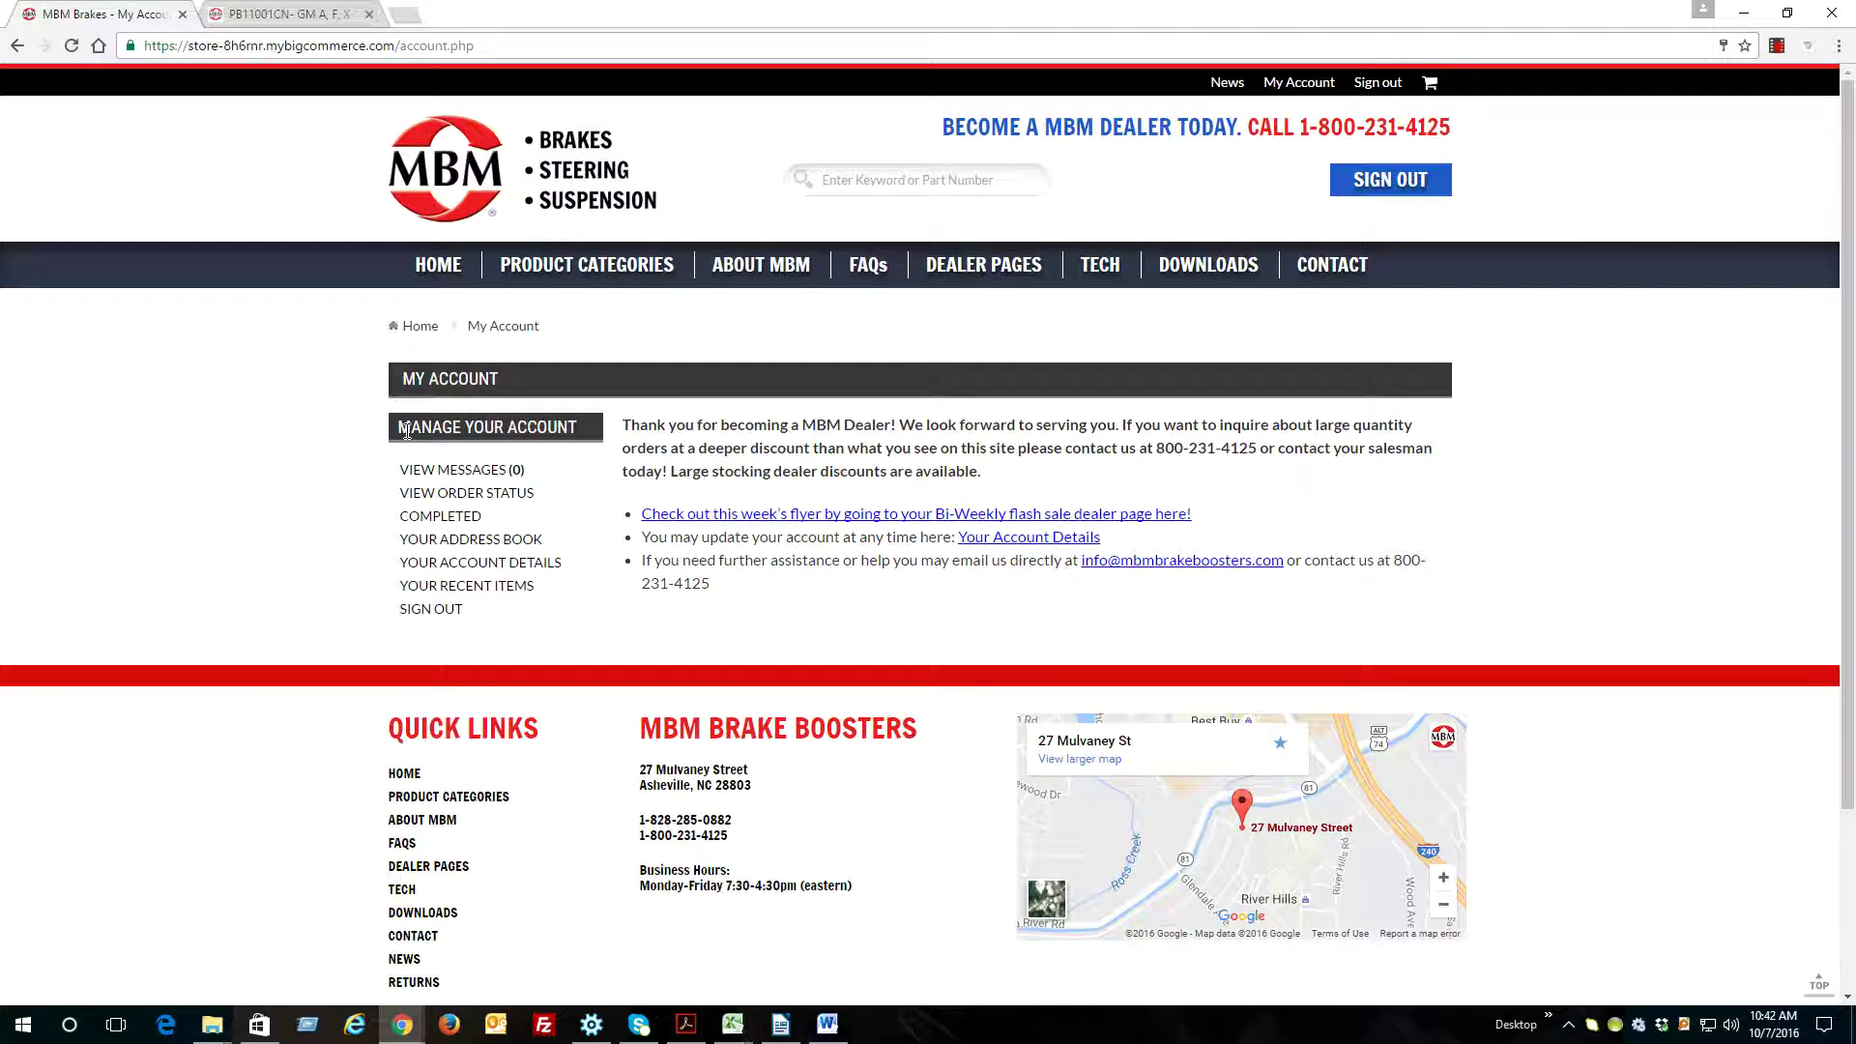
# Open Your Address Book from the My Account sidebar
pyautogui.moveTo(399, 427); pyautogui.dragTo(596, 437)
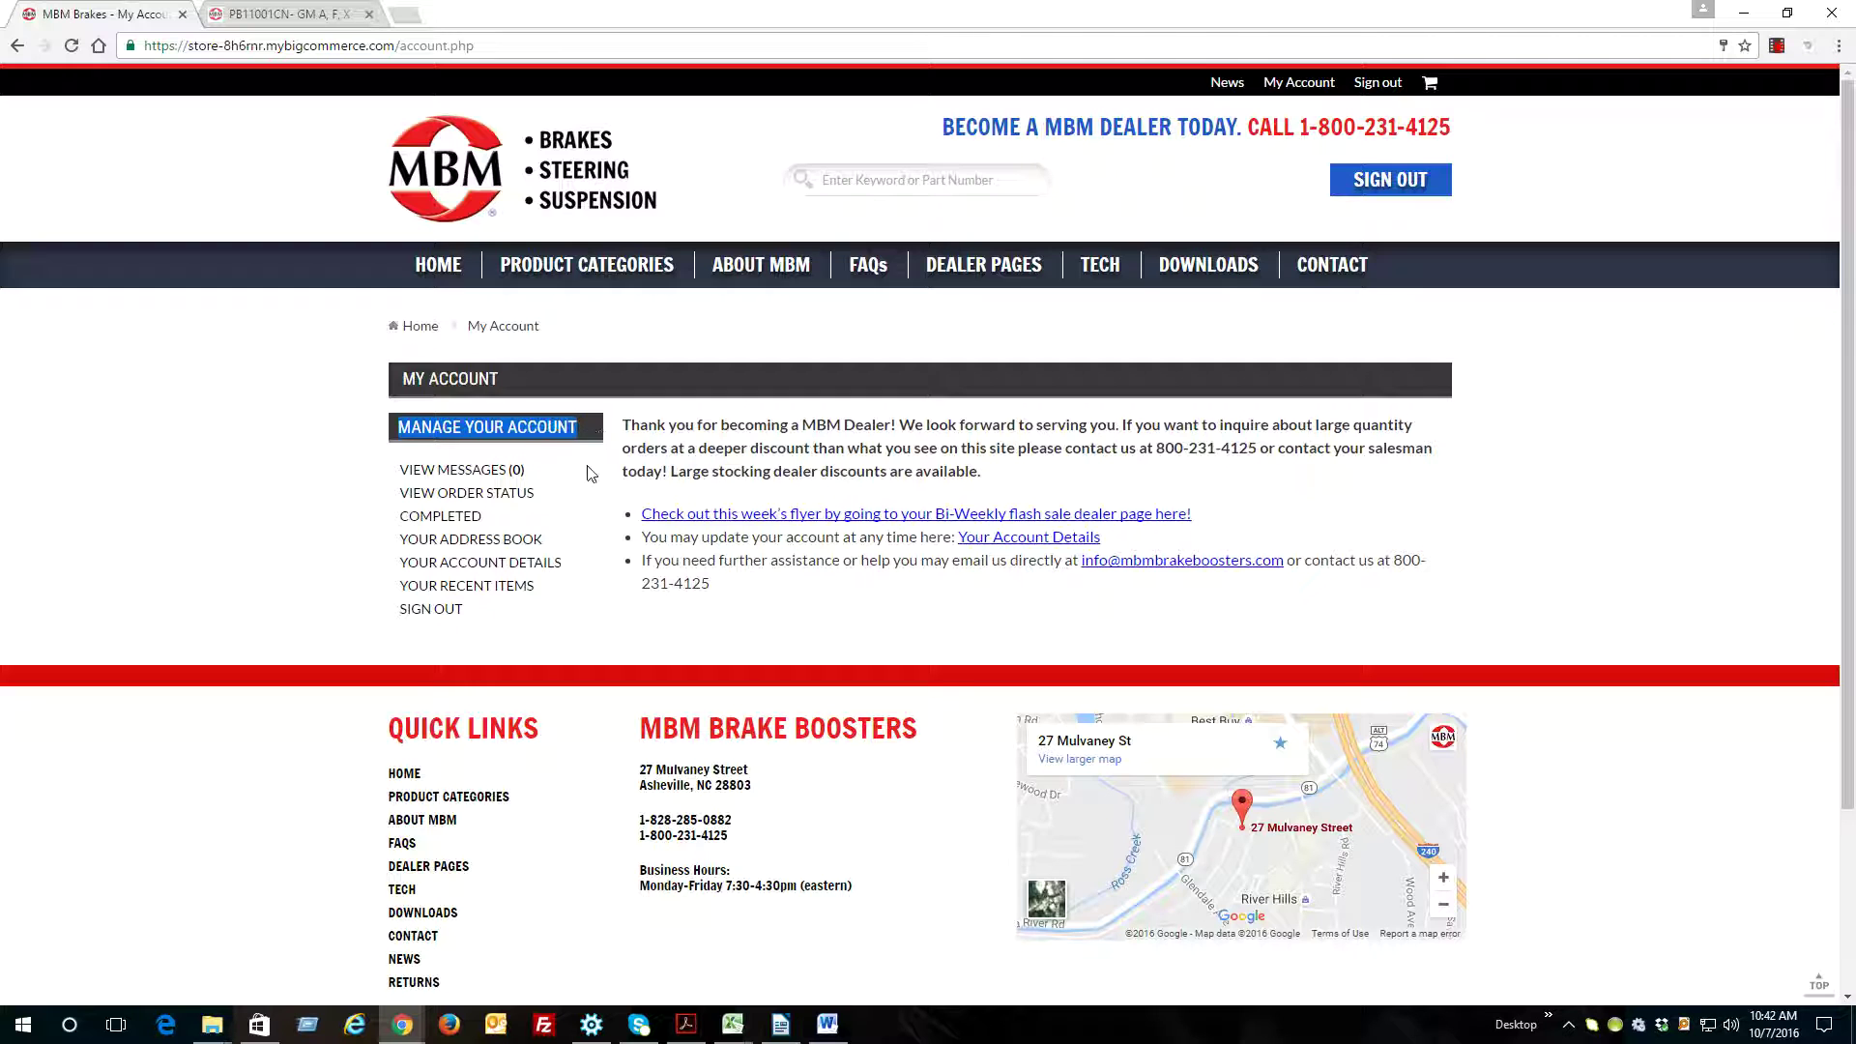
pyautogui.click(468, 541)
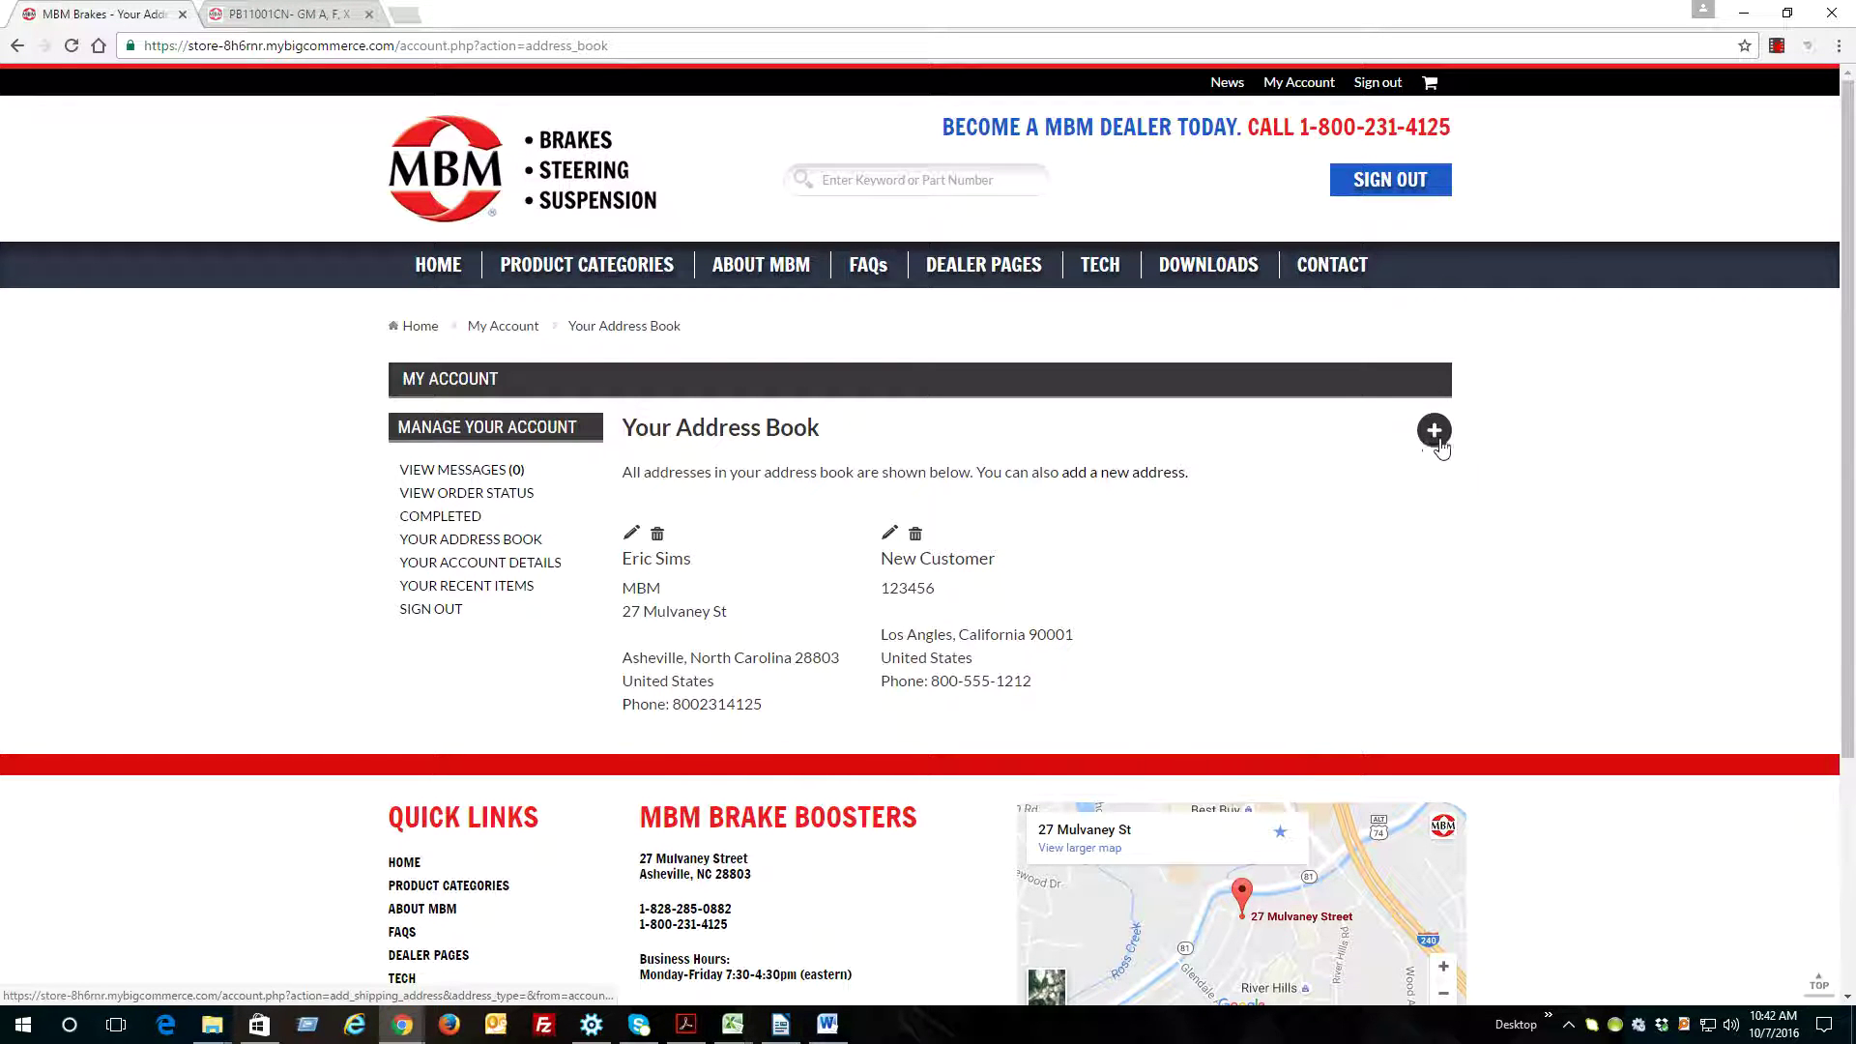
# Open the blank Add New Address form, with Country preset to United States, and scroll through it
pyautogui.click(1432, 433)
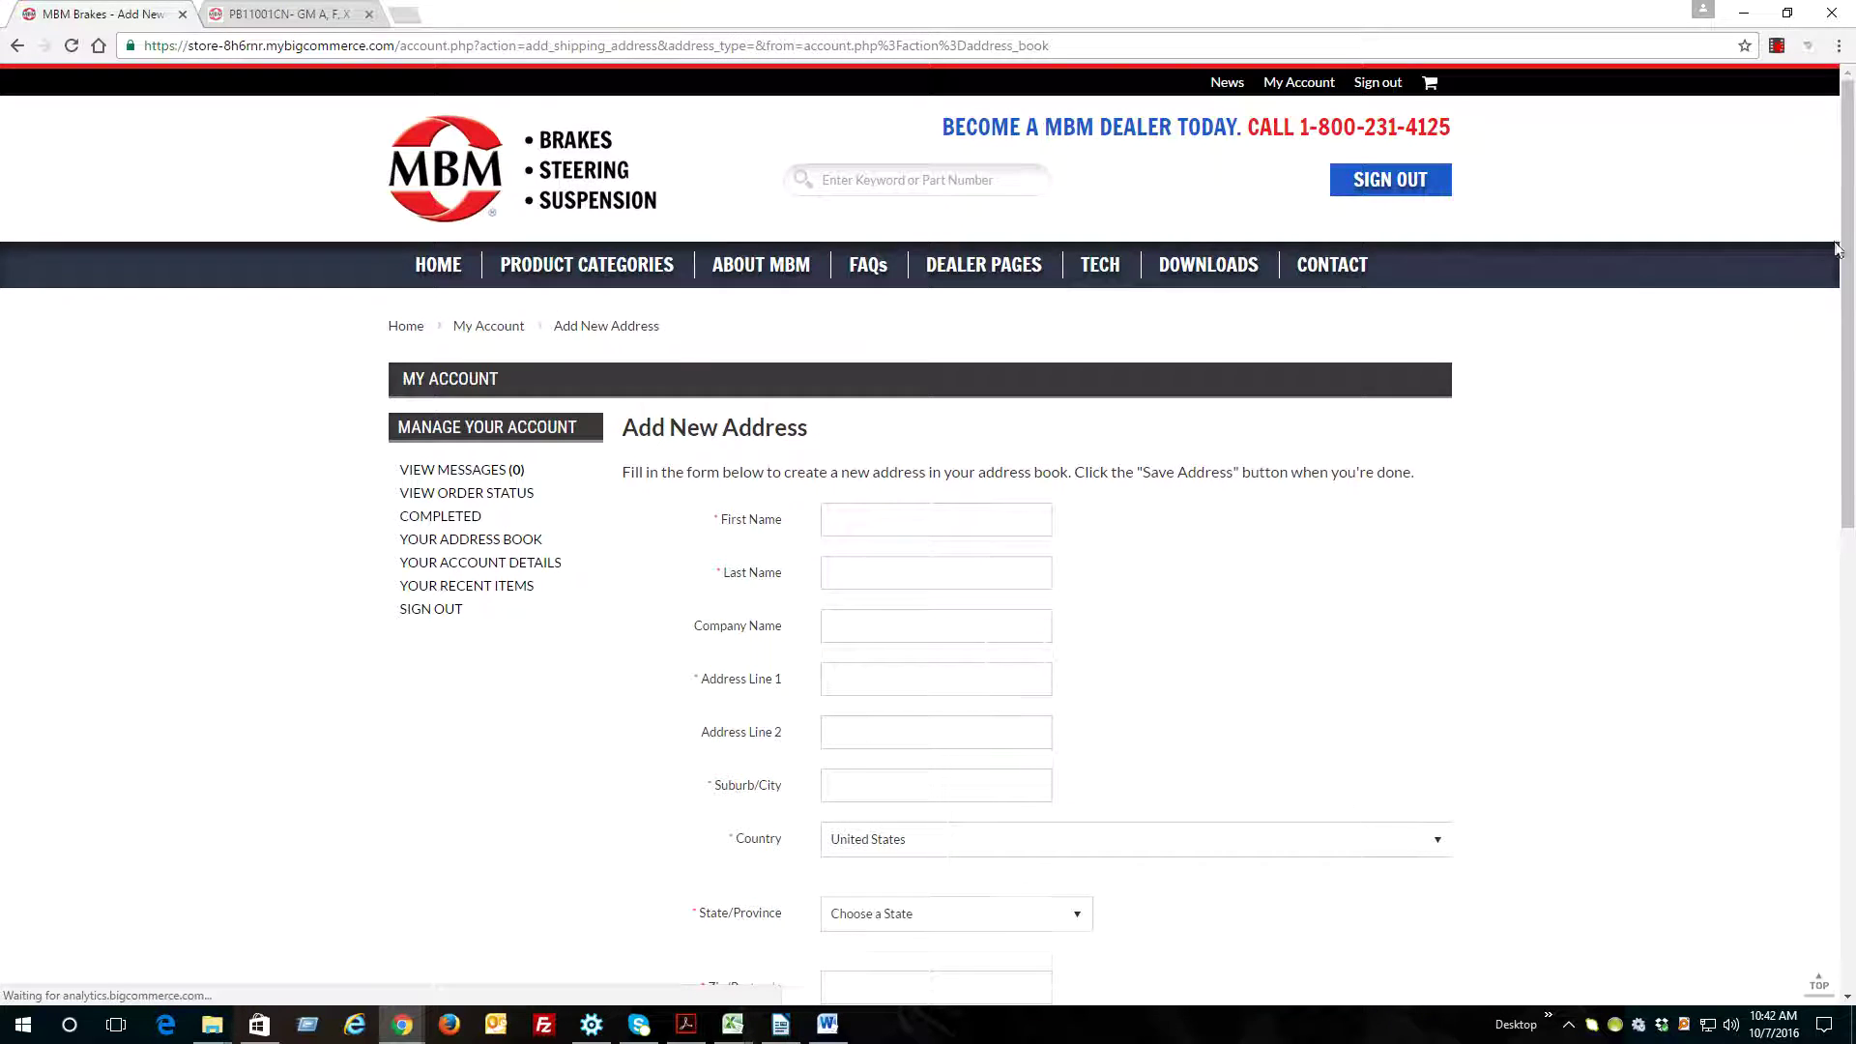
pyautogui.moveTo(1851, 123); pyautogui.dragTo(1853, 312)
pyautogui.moveTo(735, 278); pyautogui.dragTo(796, 306)
pyautogui.click(798, 303)
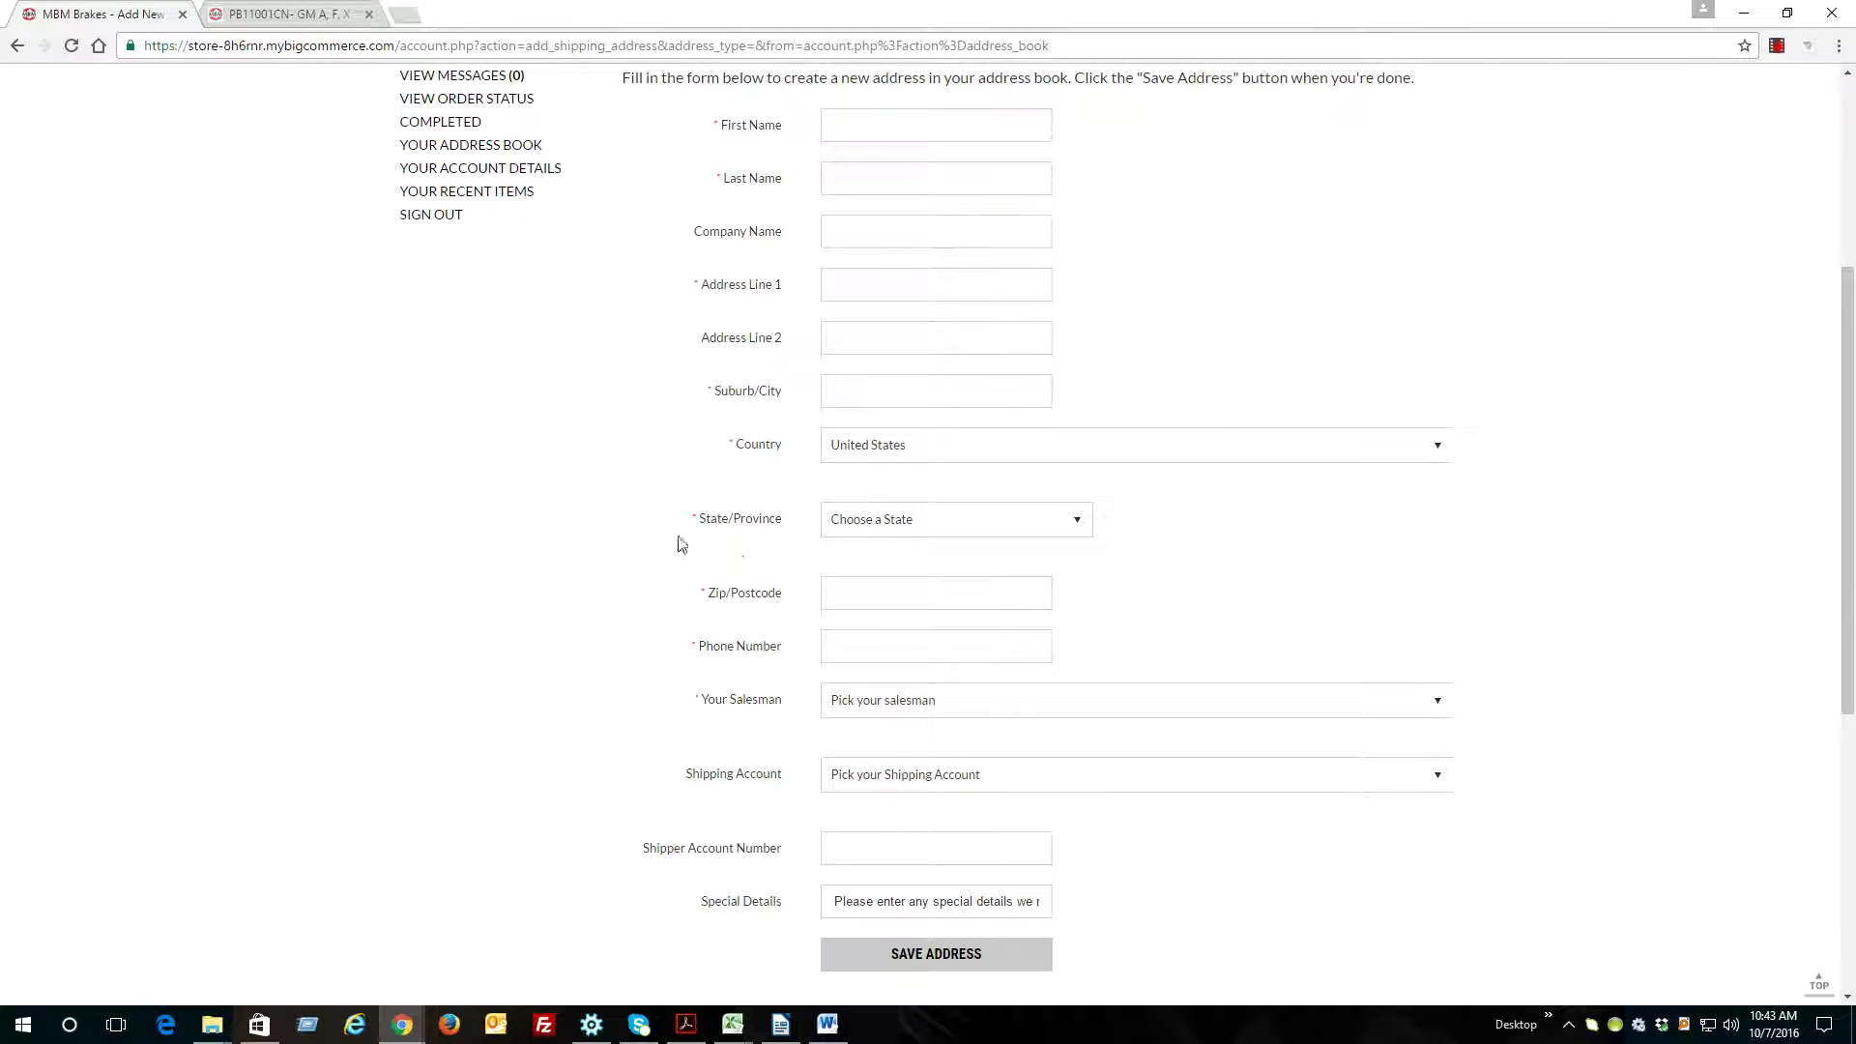
pyautogui.click(856, 650)
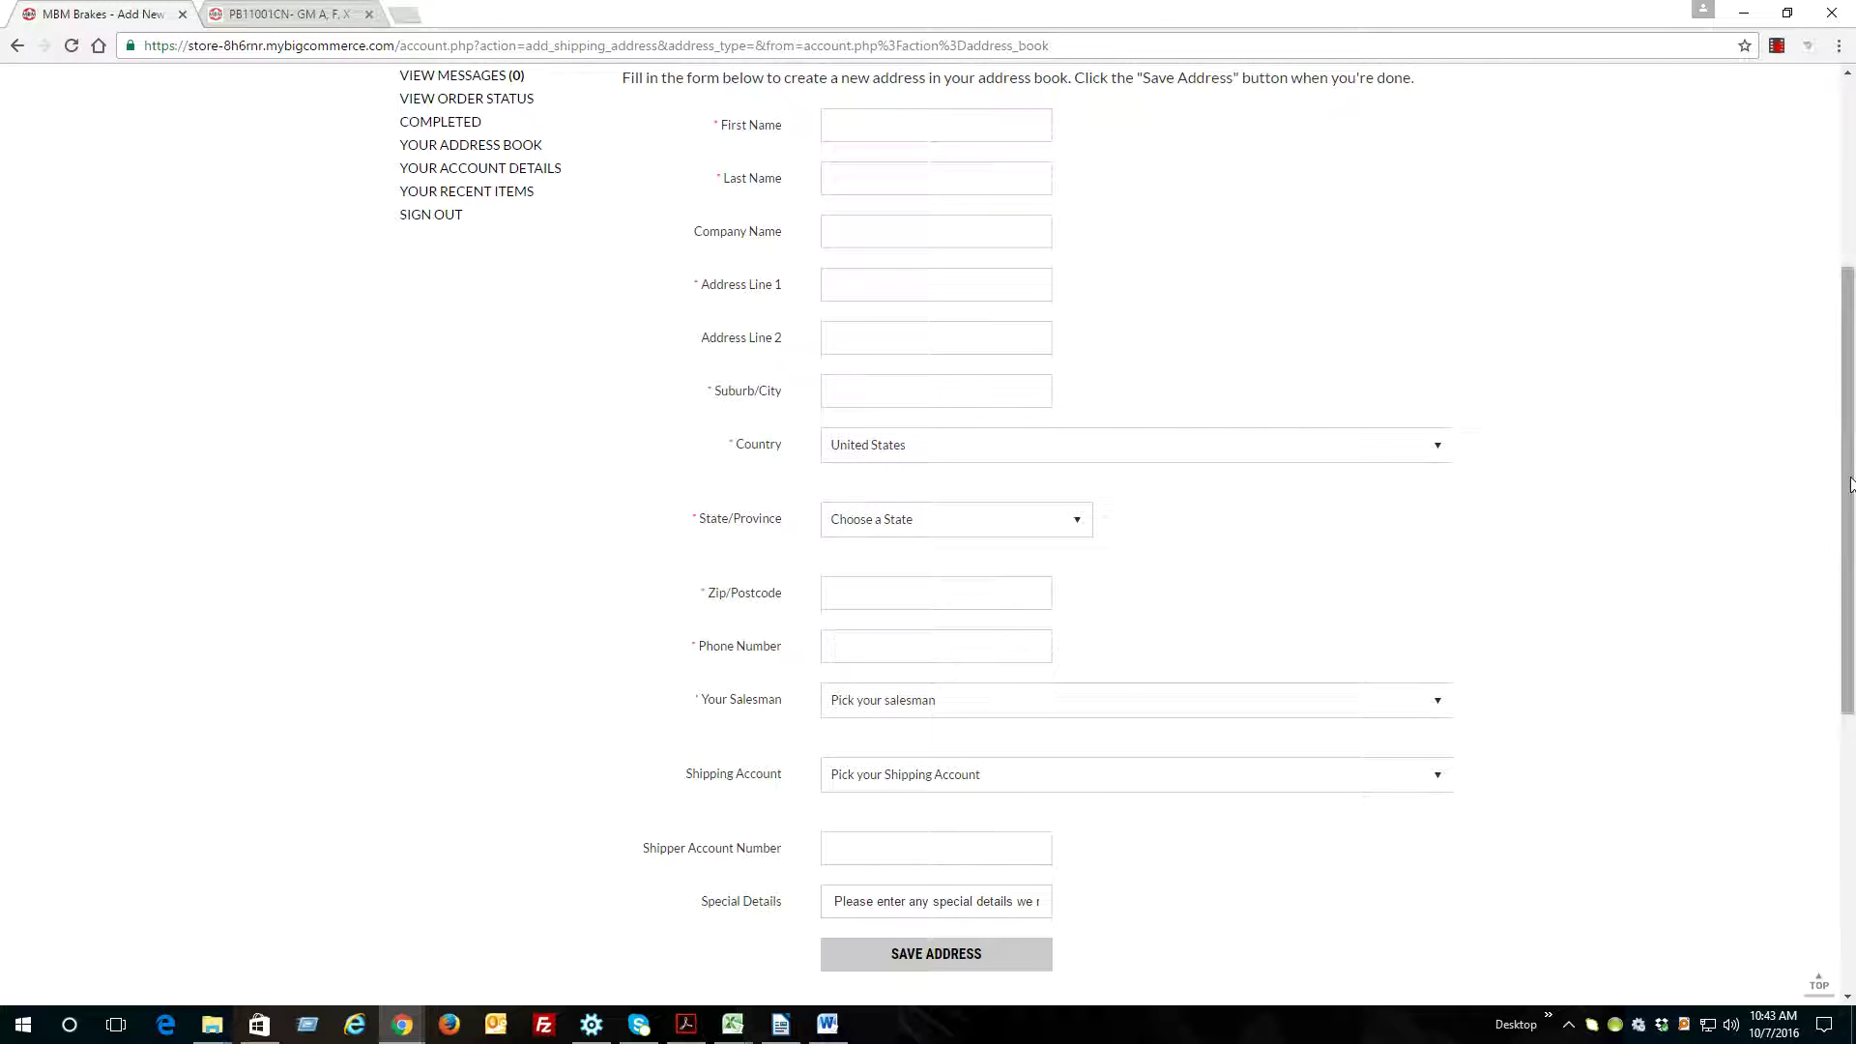
pyautogui.scroll(-1, 1850, 495)
pyautogui.scroll(-3, 1850, 495)
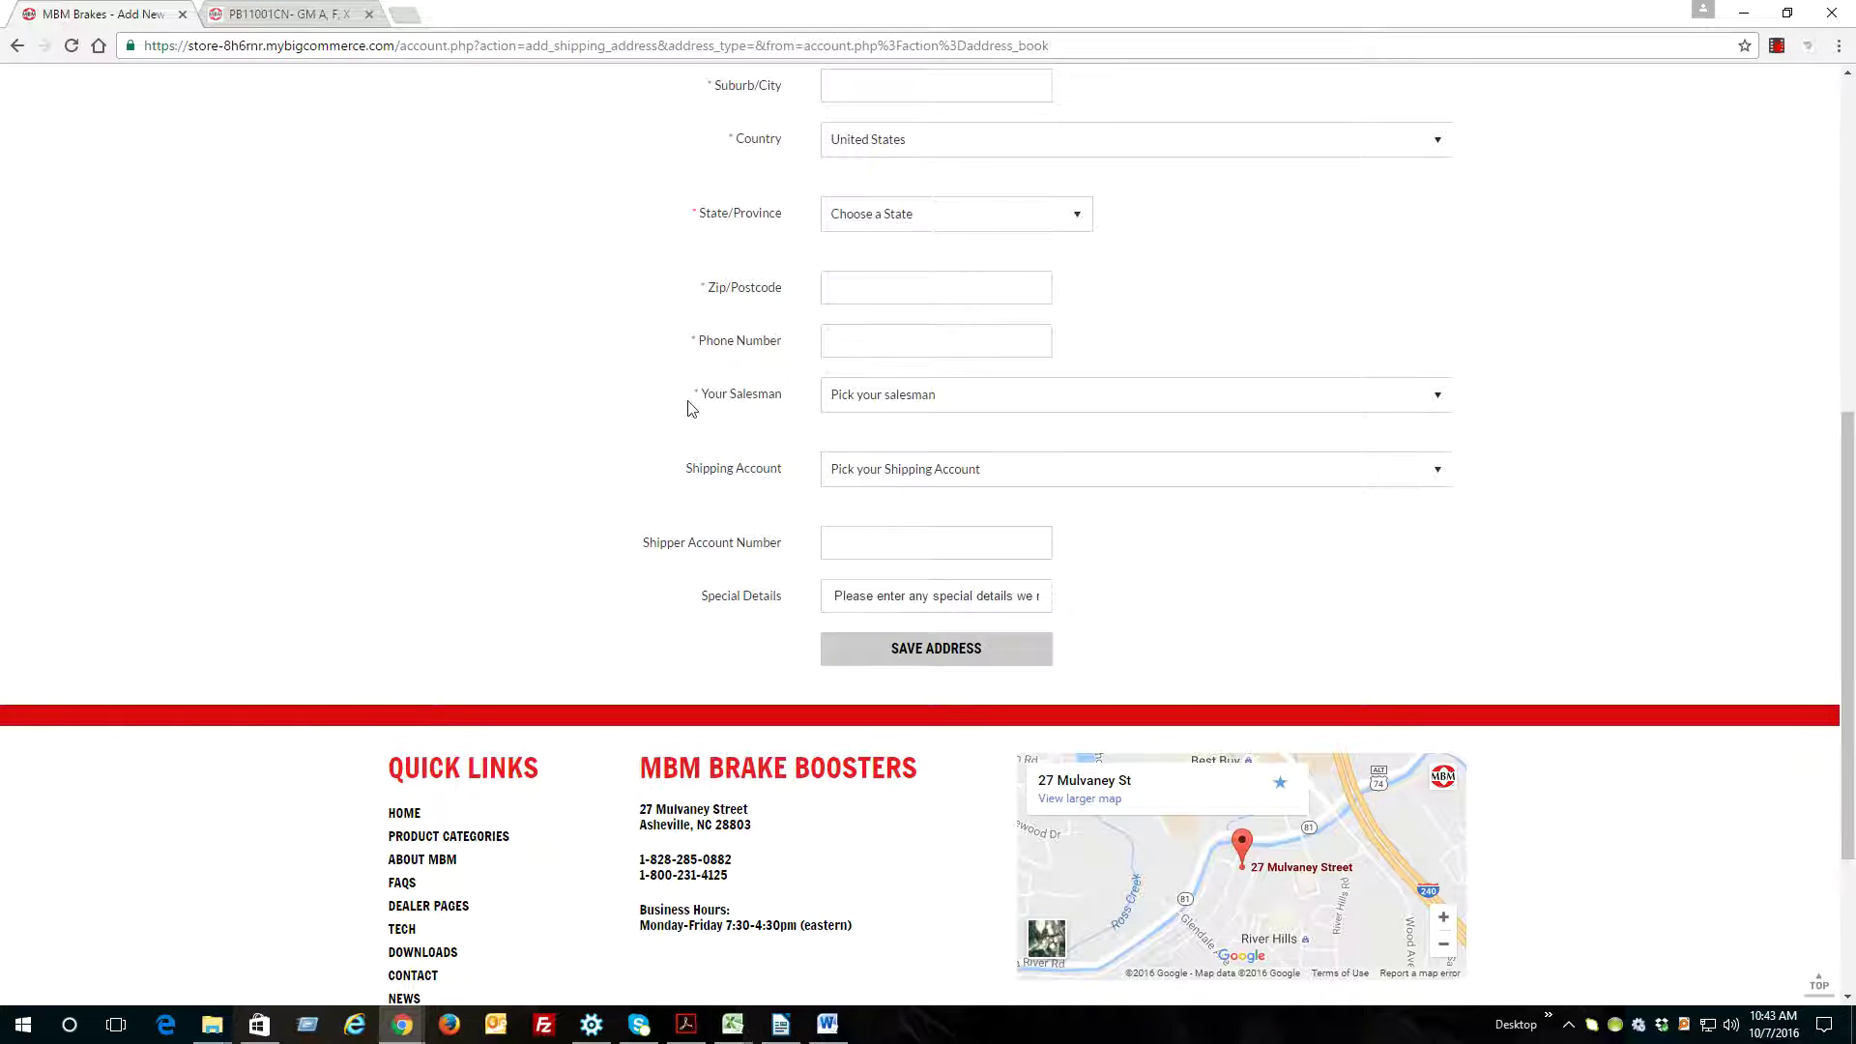
# Look through the Salesman dropdown choices twice without selecting one
pyautogui.moveTo(705, 389); pyautogui.dragTo(779, 406)
pyautogui.click(835, 403)
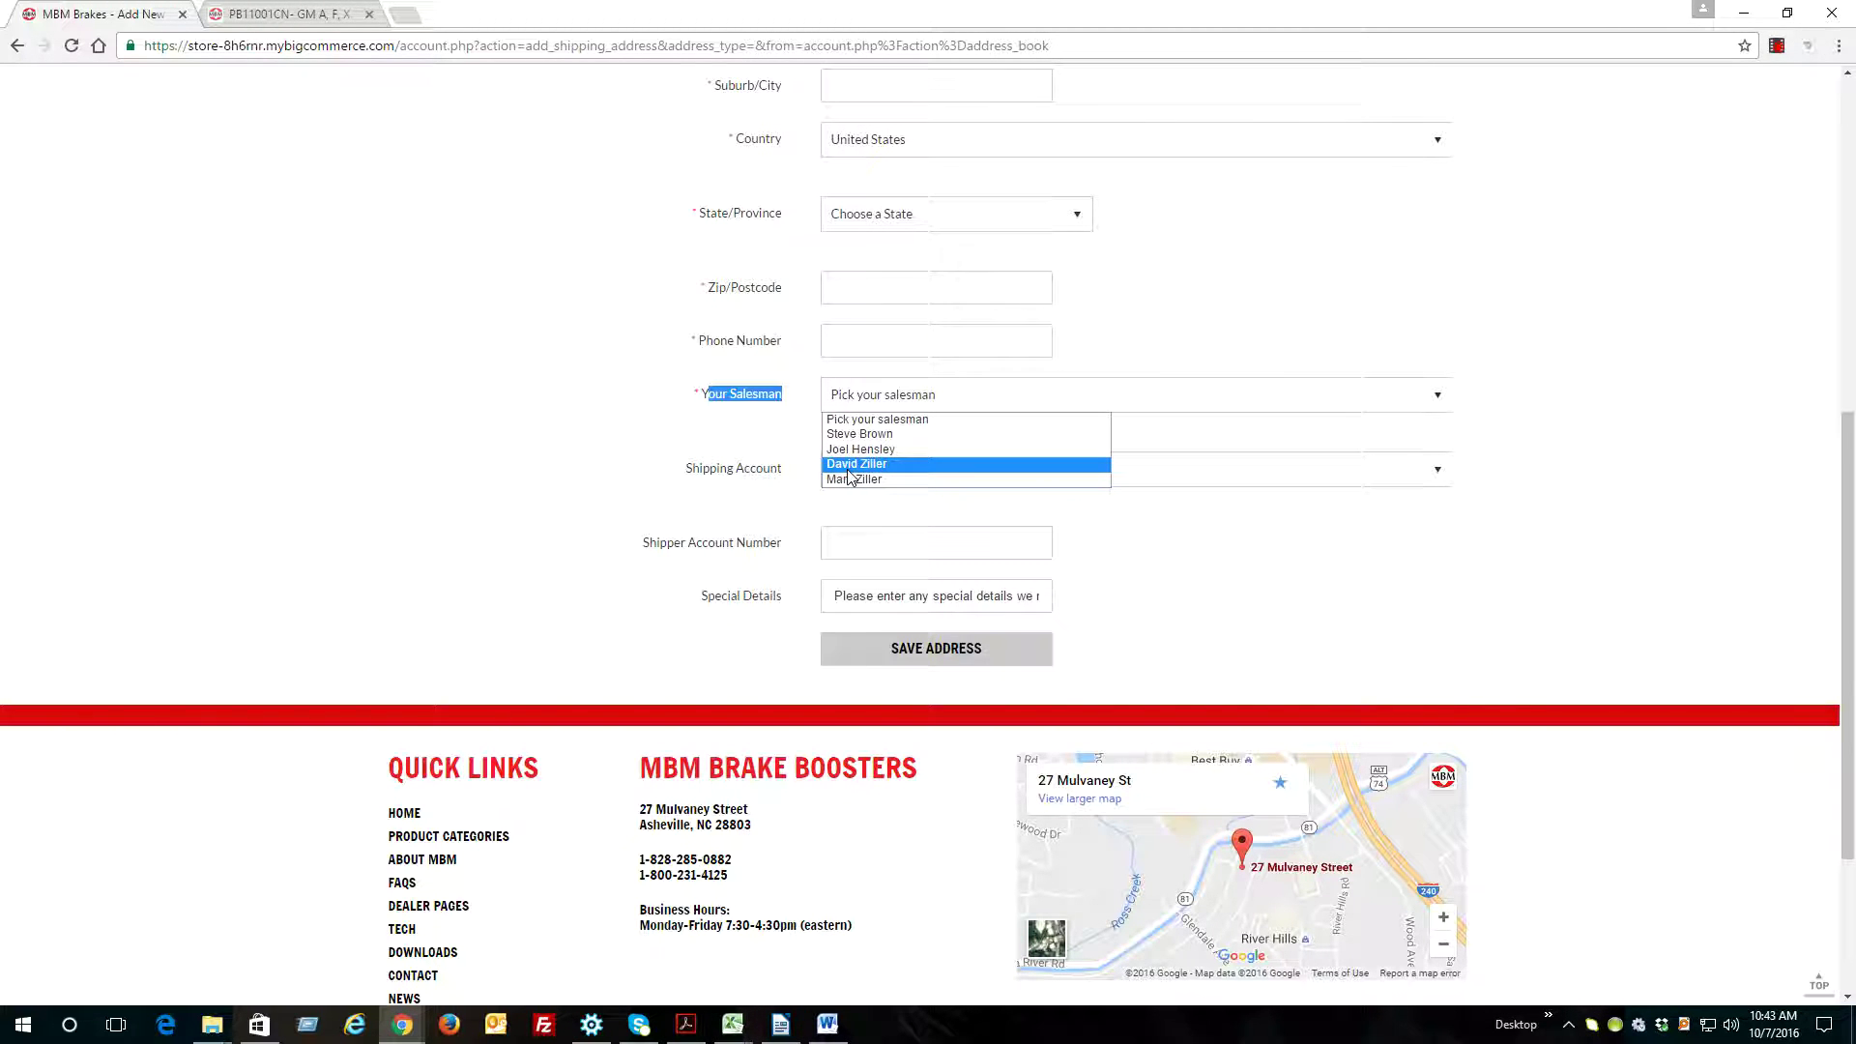
pyautogui.click(765, 449)
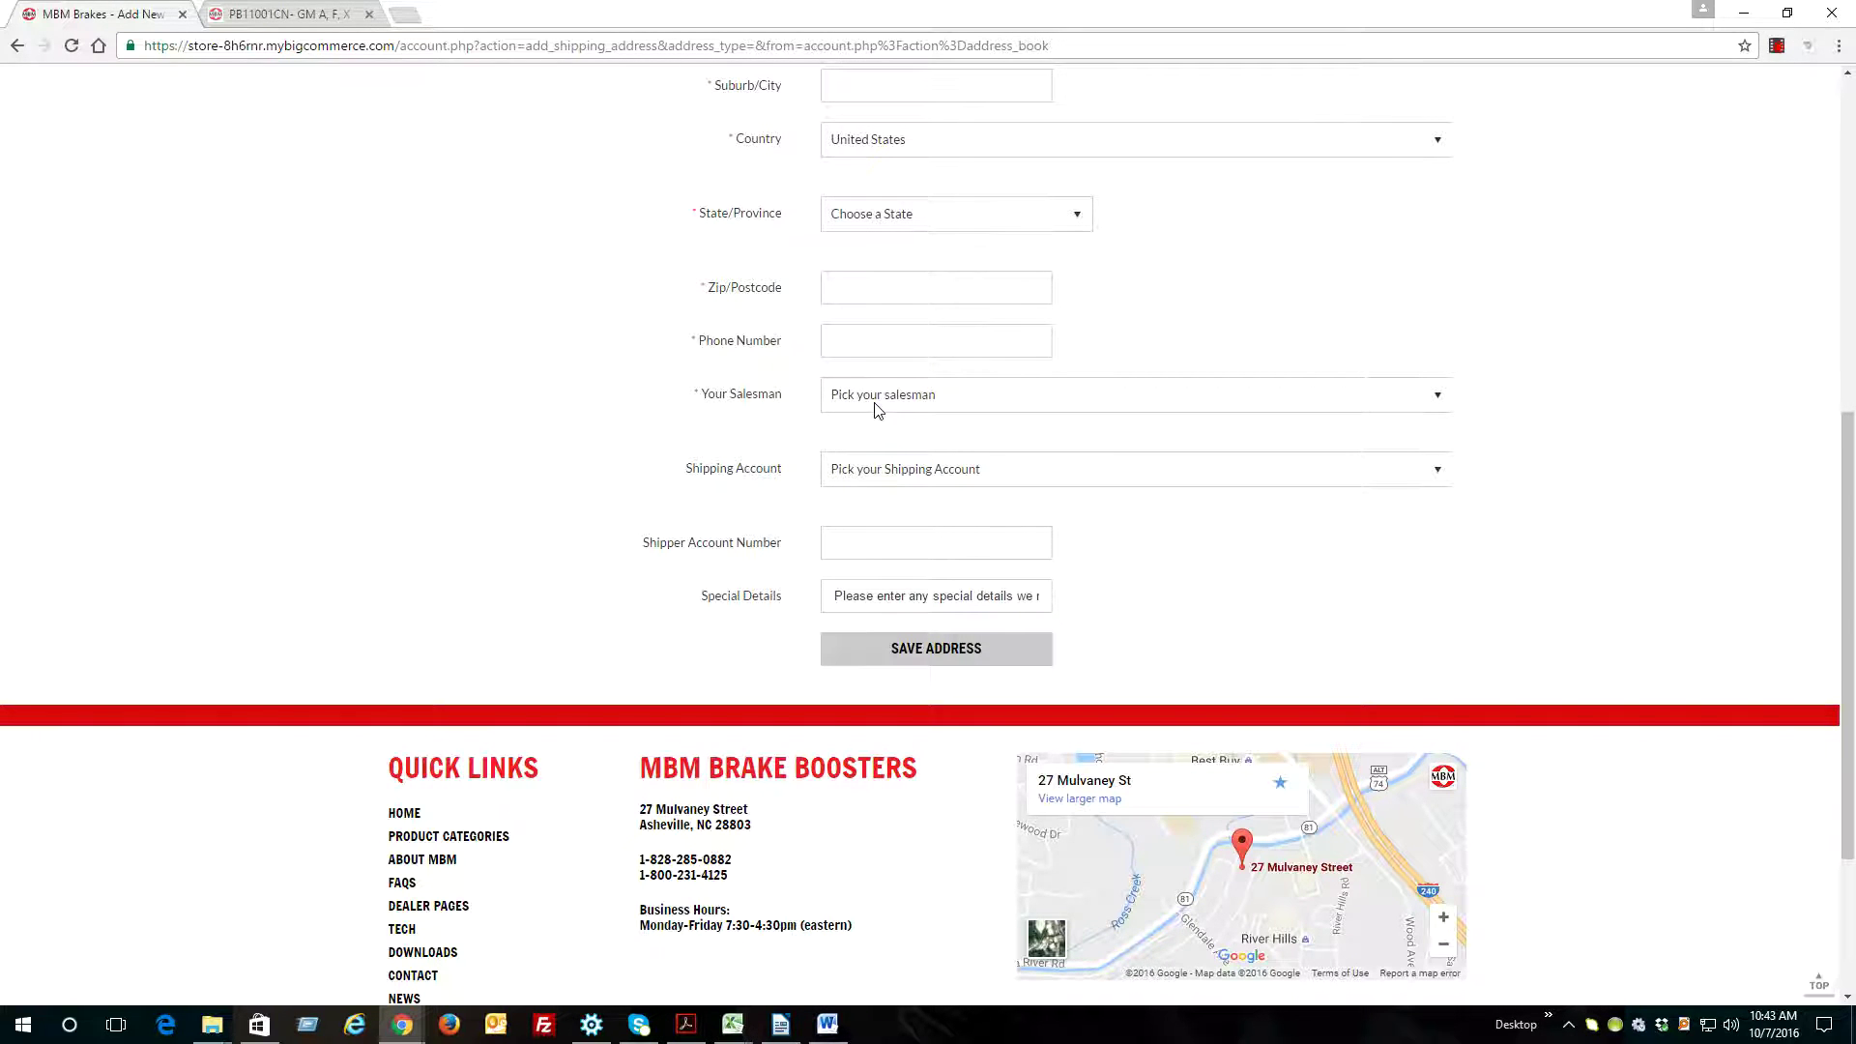
pyautogui.click(839, 402)
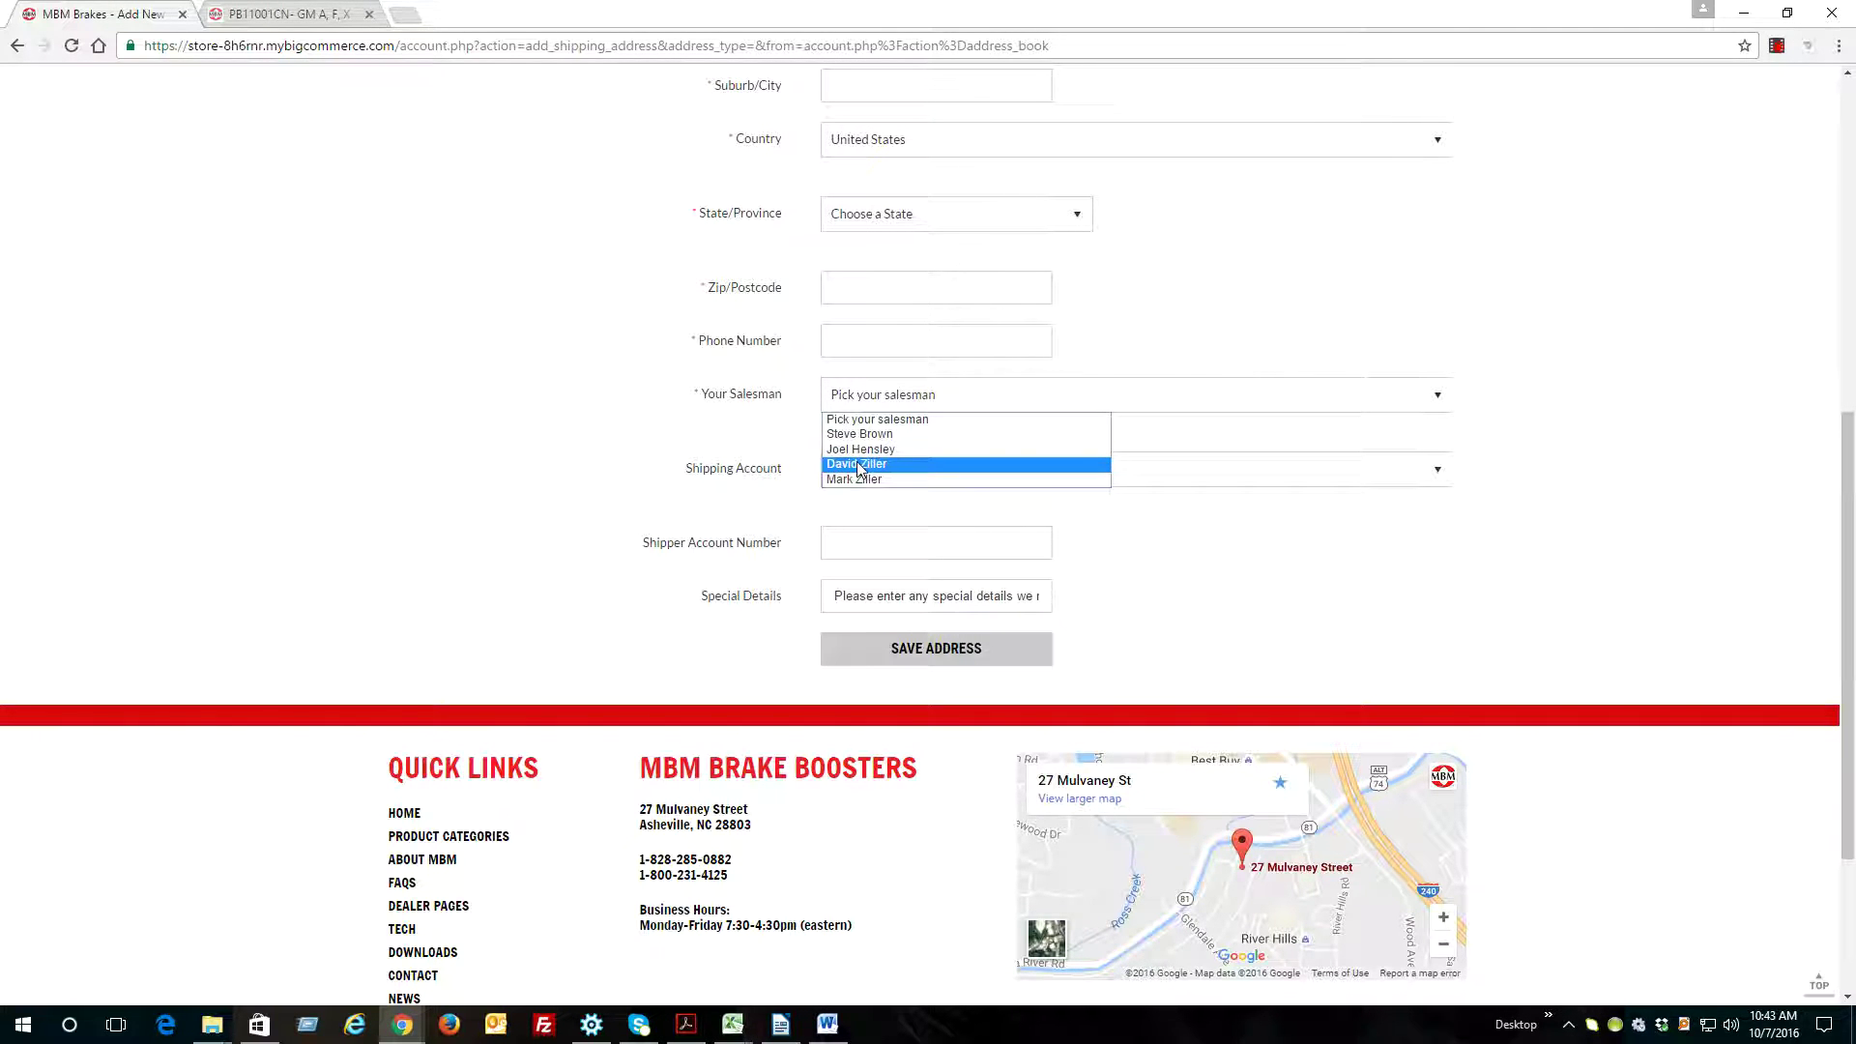
pyautogui.click(761, 457)
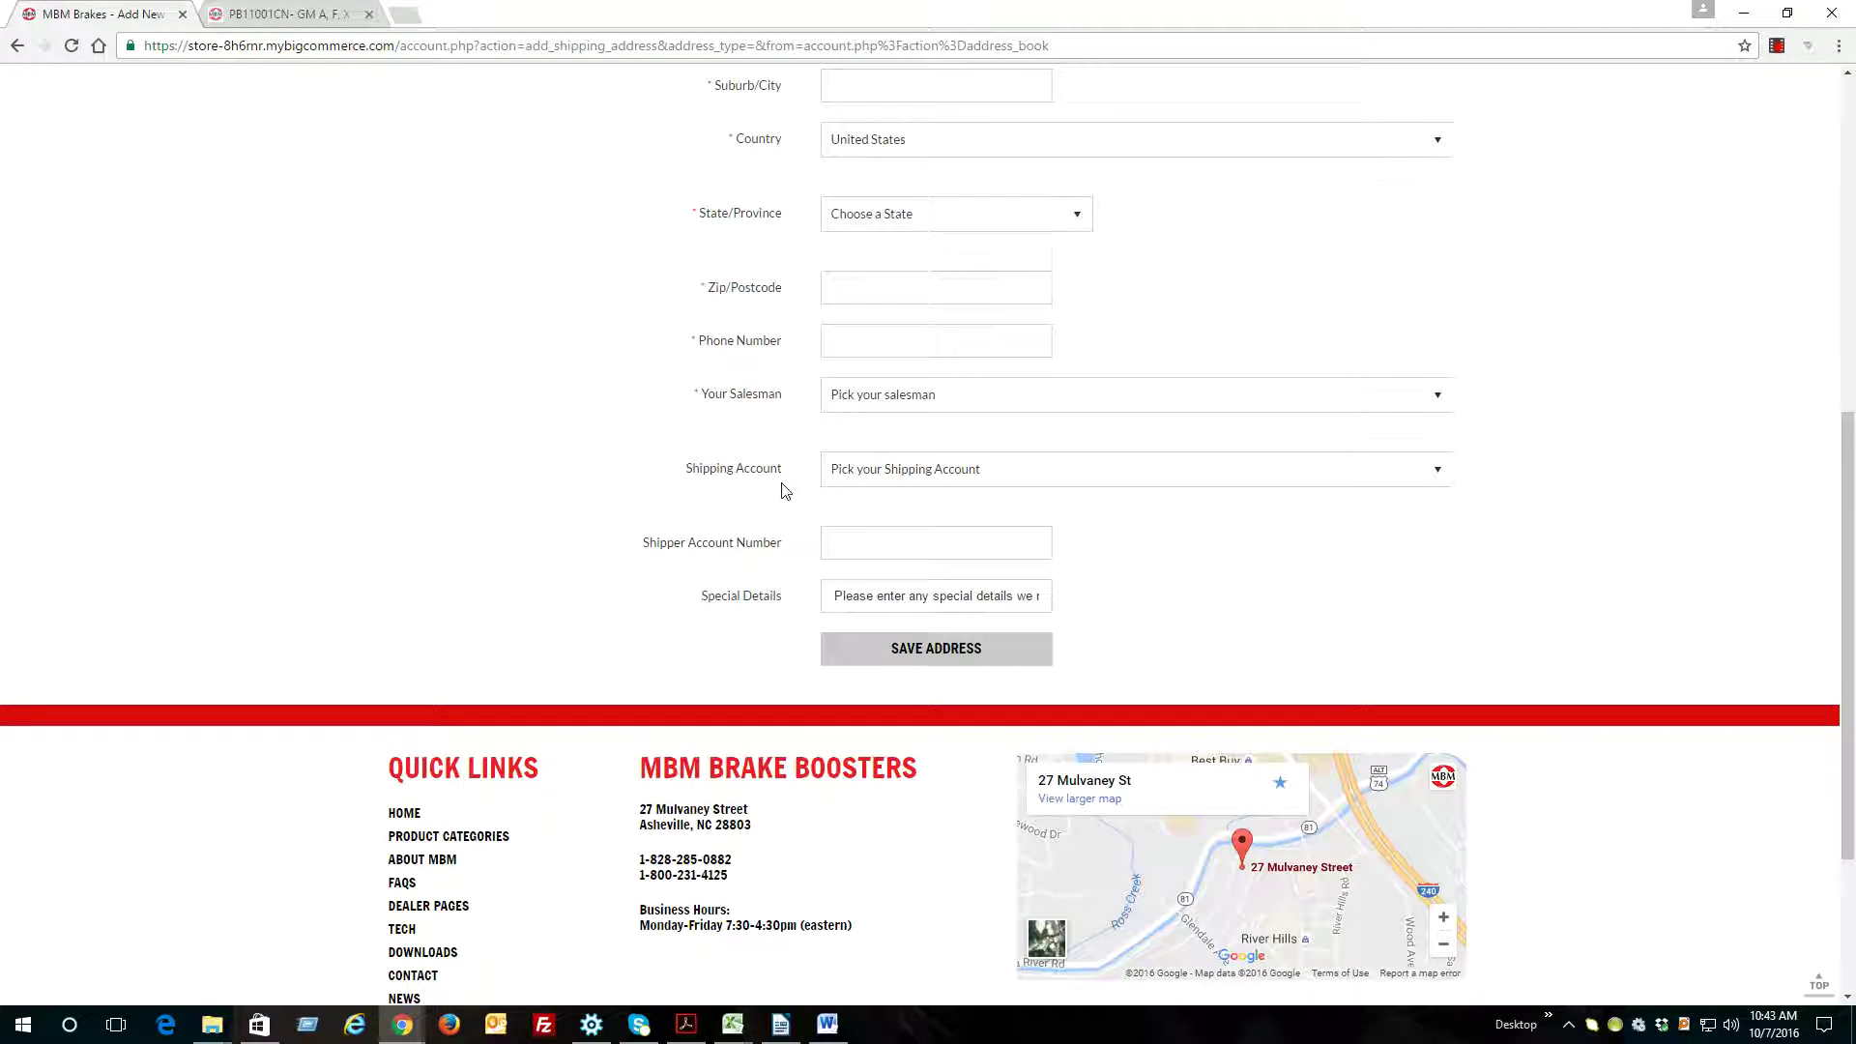
# Set the Shipping Account to UPS, leaving Shipper Account Number blank
pyautogui.scroll(-1, 785, 491)
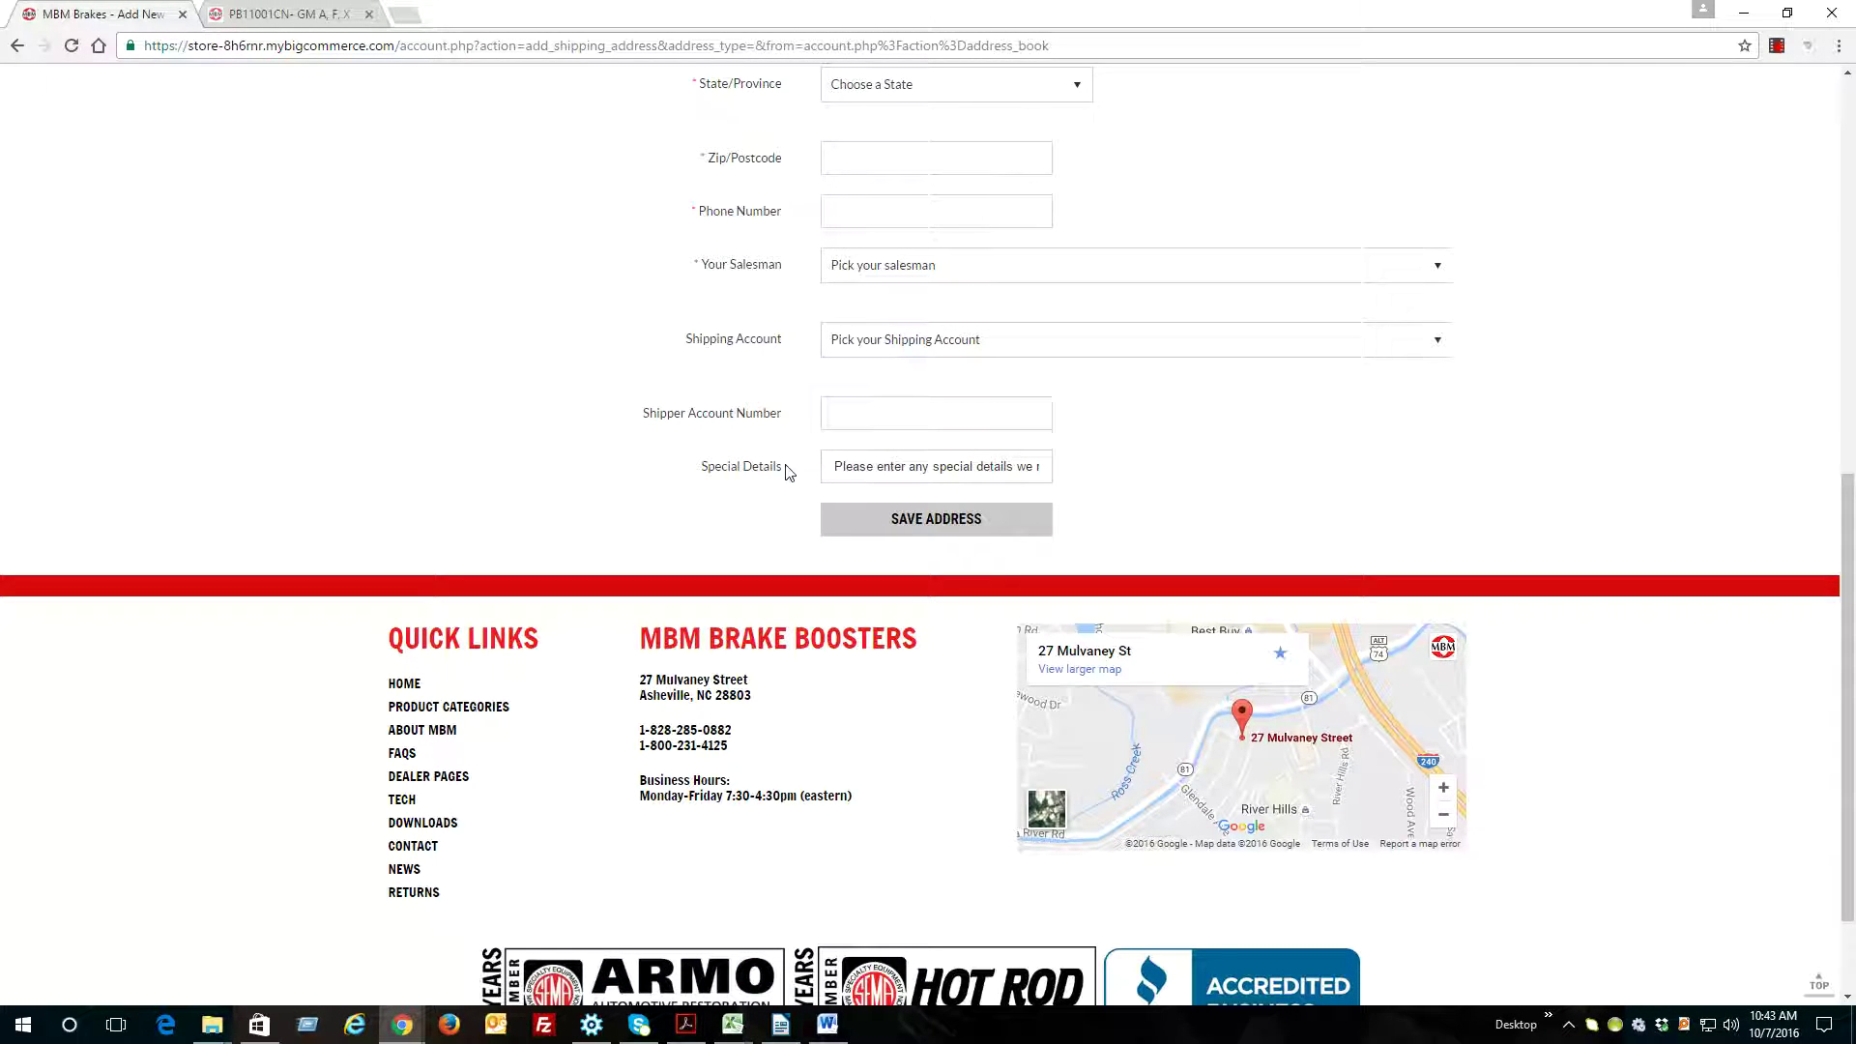
pyautogui.click(917, 346)
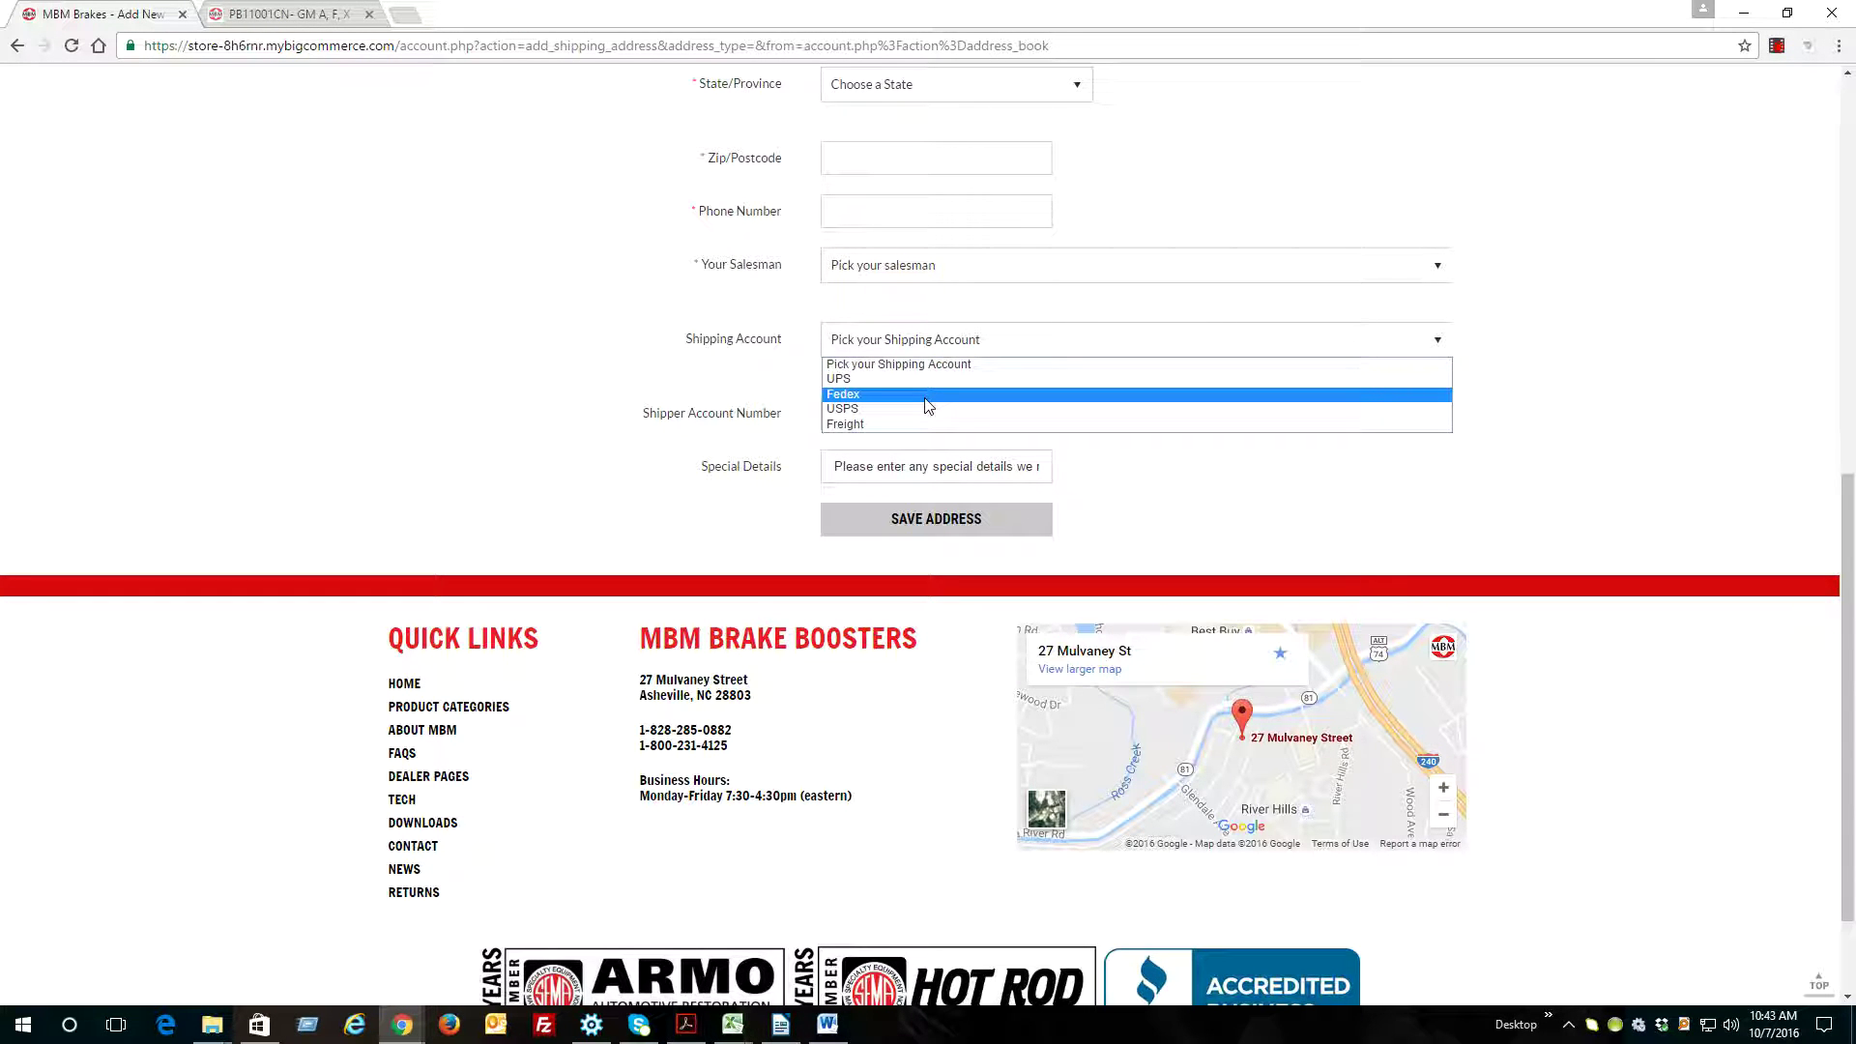
pyautogui.click(841, 380)
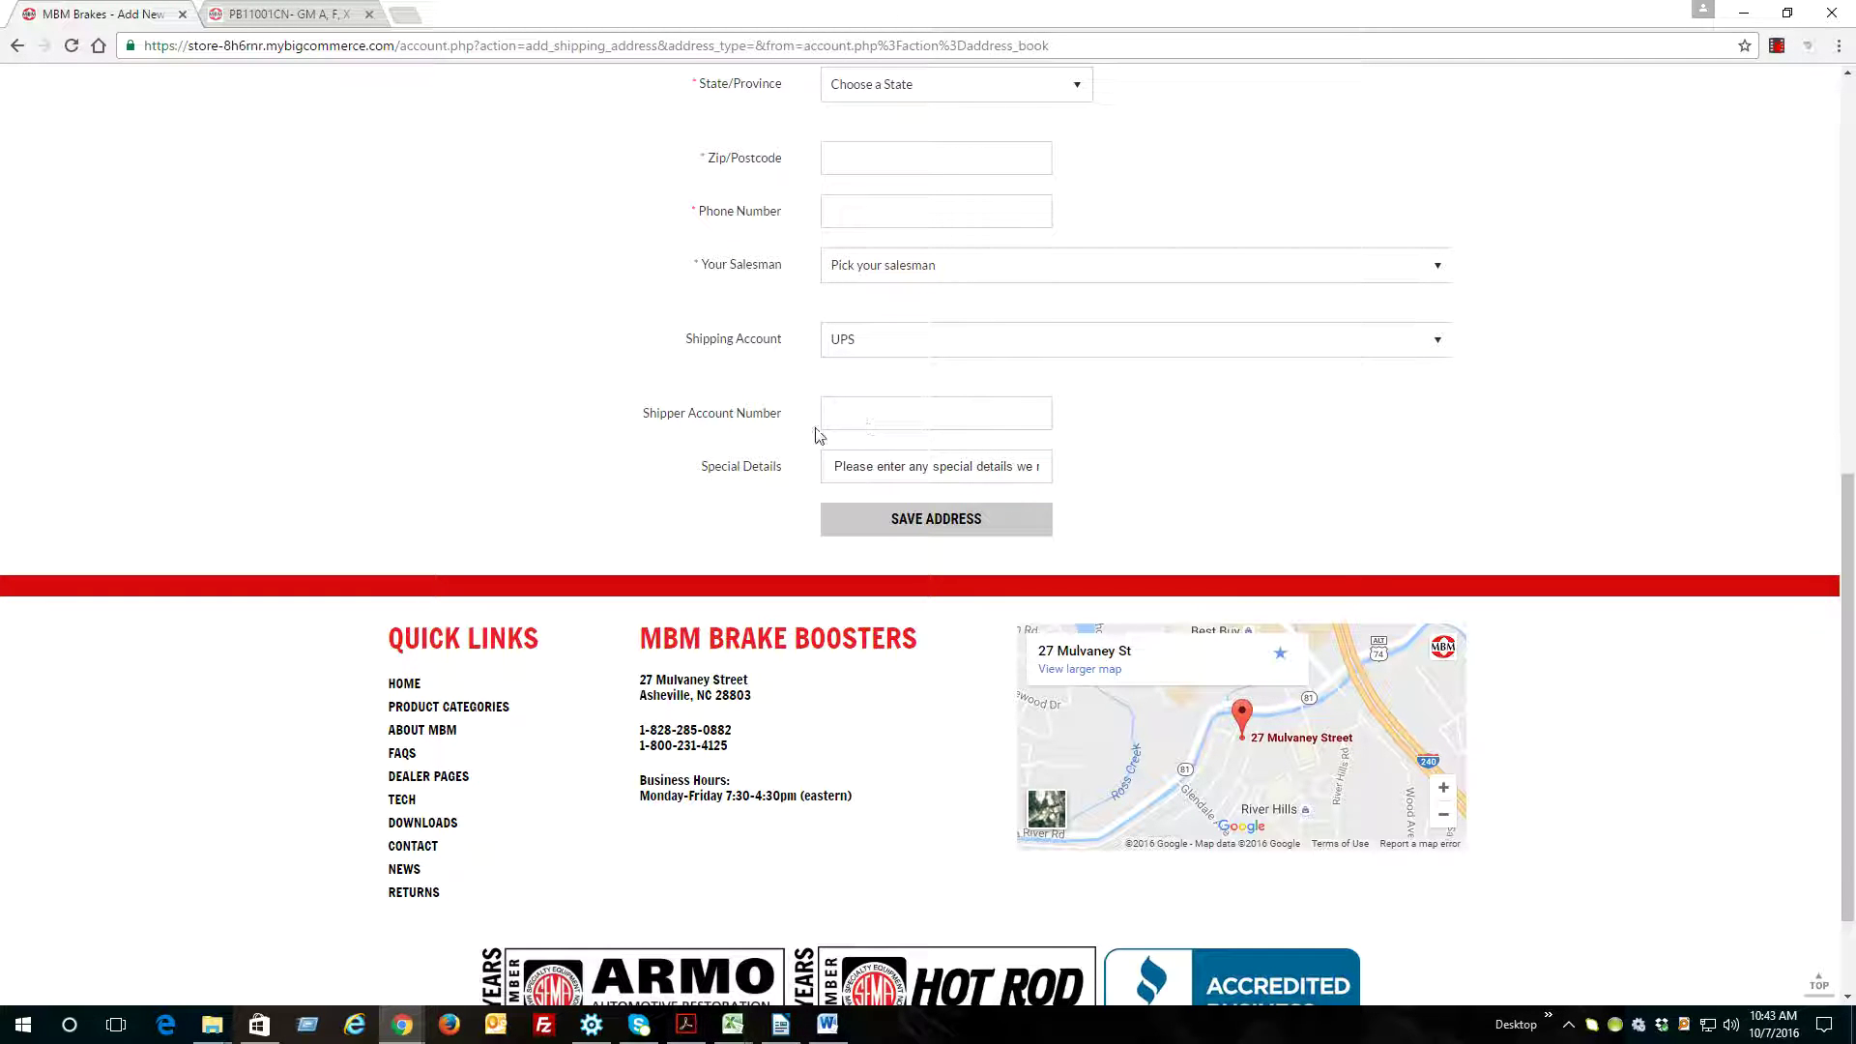
pyautogui.moveTo(645, 418); pyautogui.dragTo(791, 421)
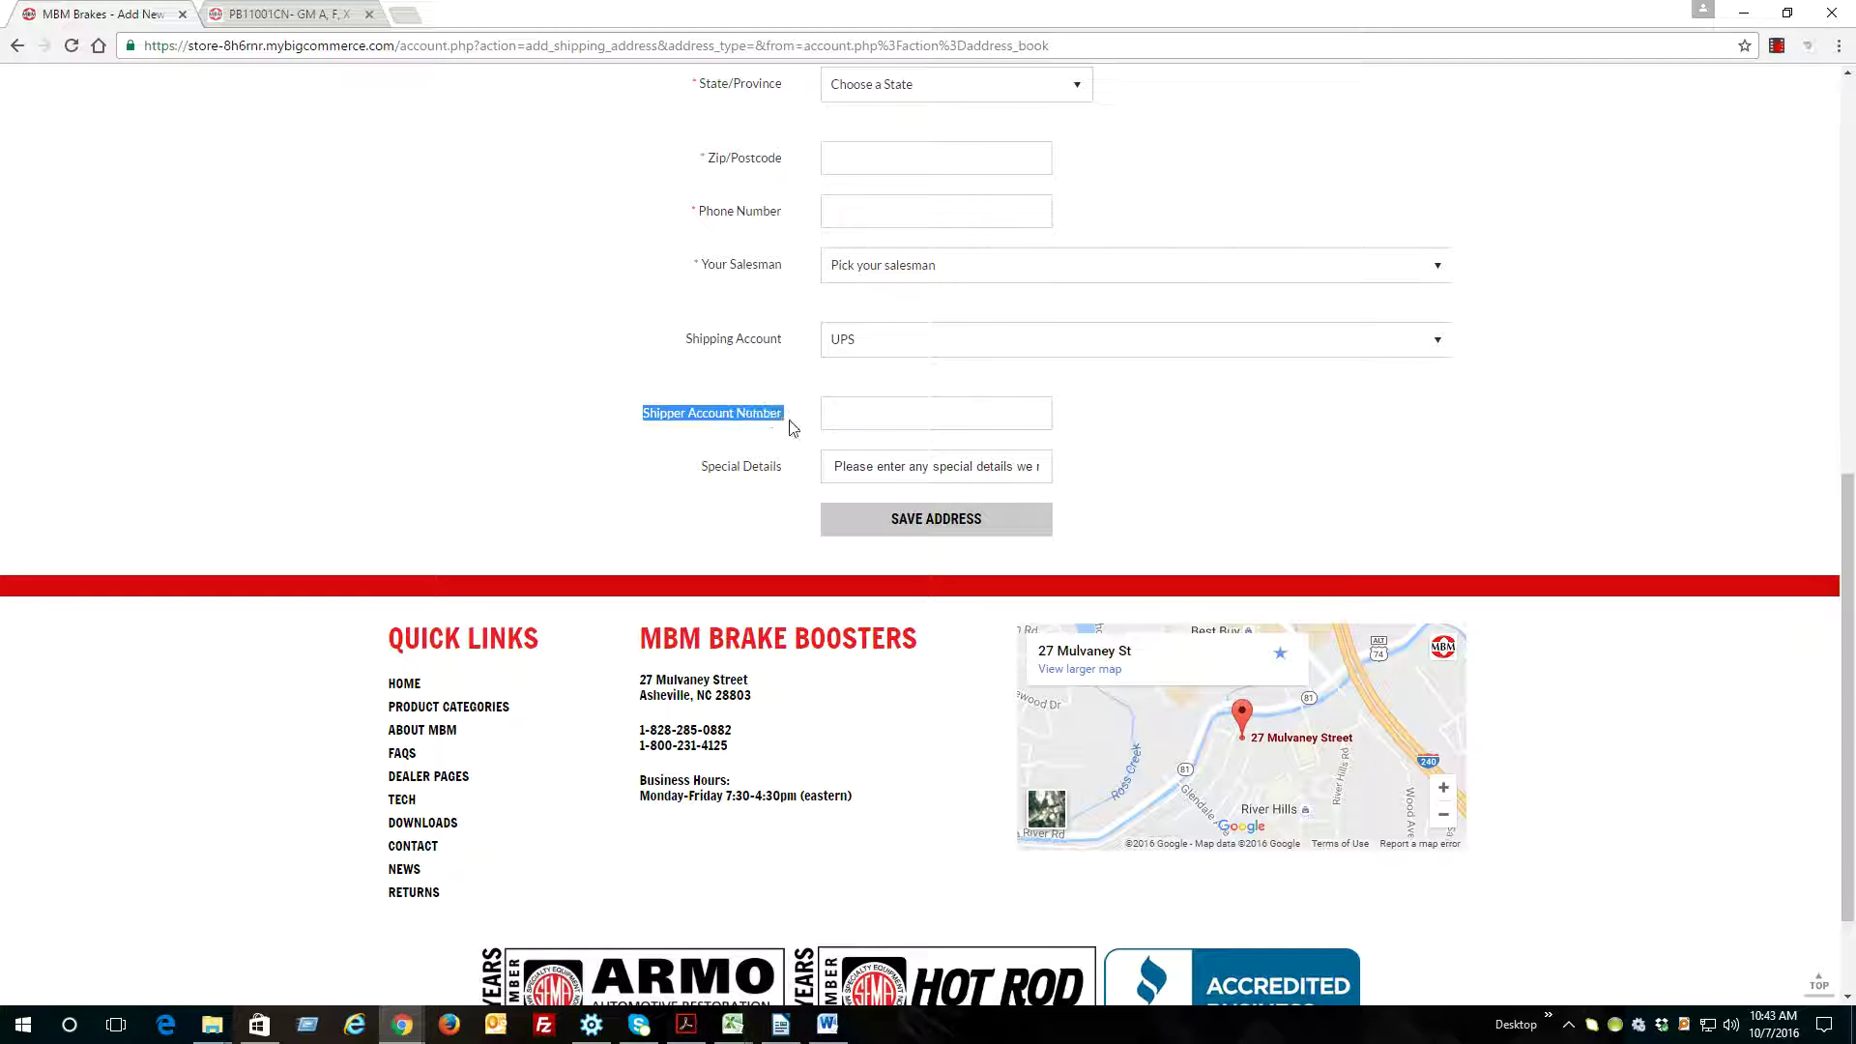
pyautogui.click(861, 423)
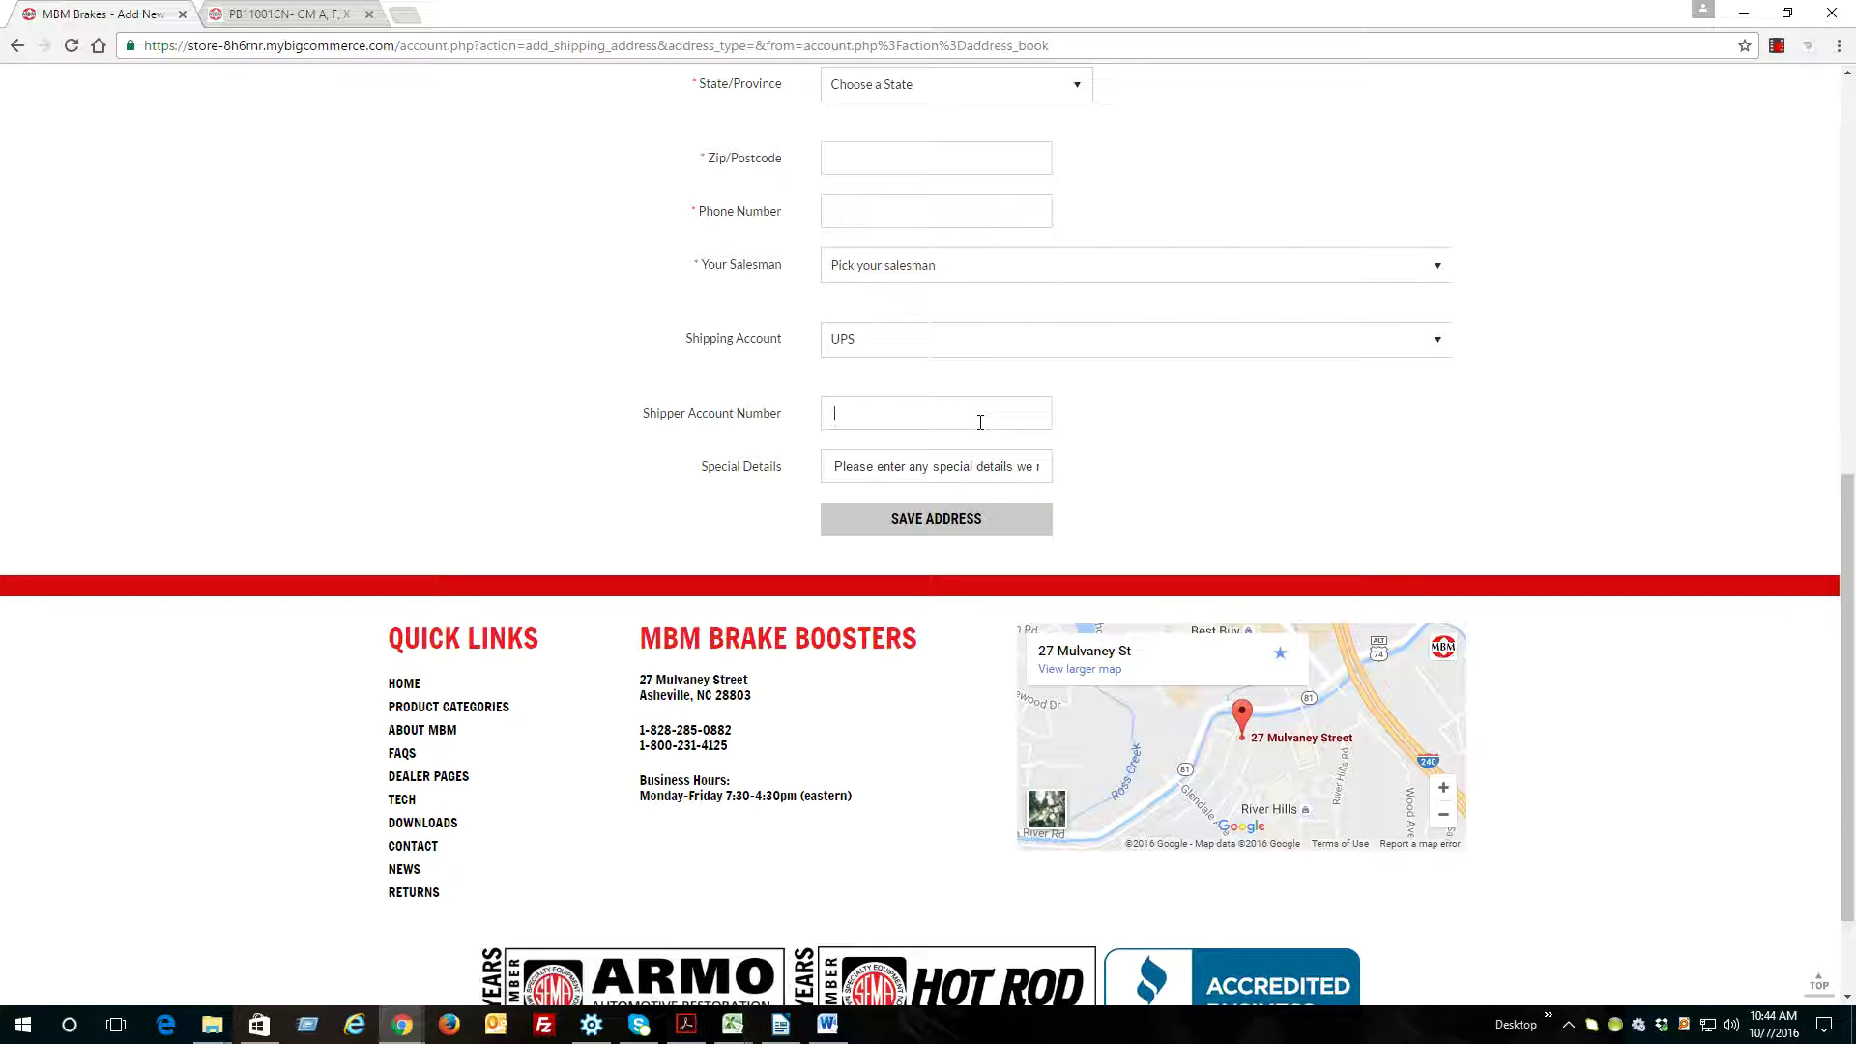
pyautogui.moveTo(676, 333); pyautogui.dragTo(779, 343)
pyautogui.click(791, 353)
pyautogui.click(843, 345)
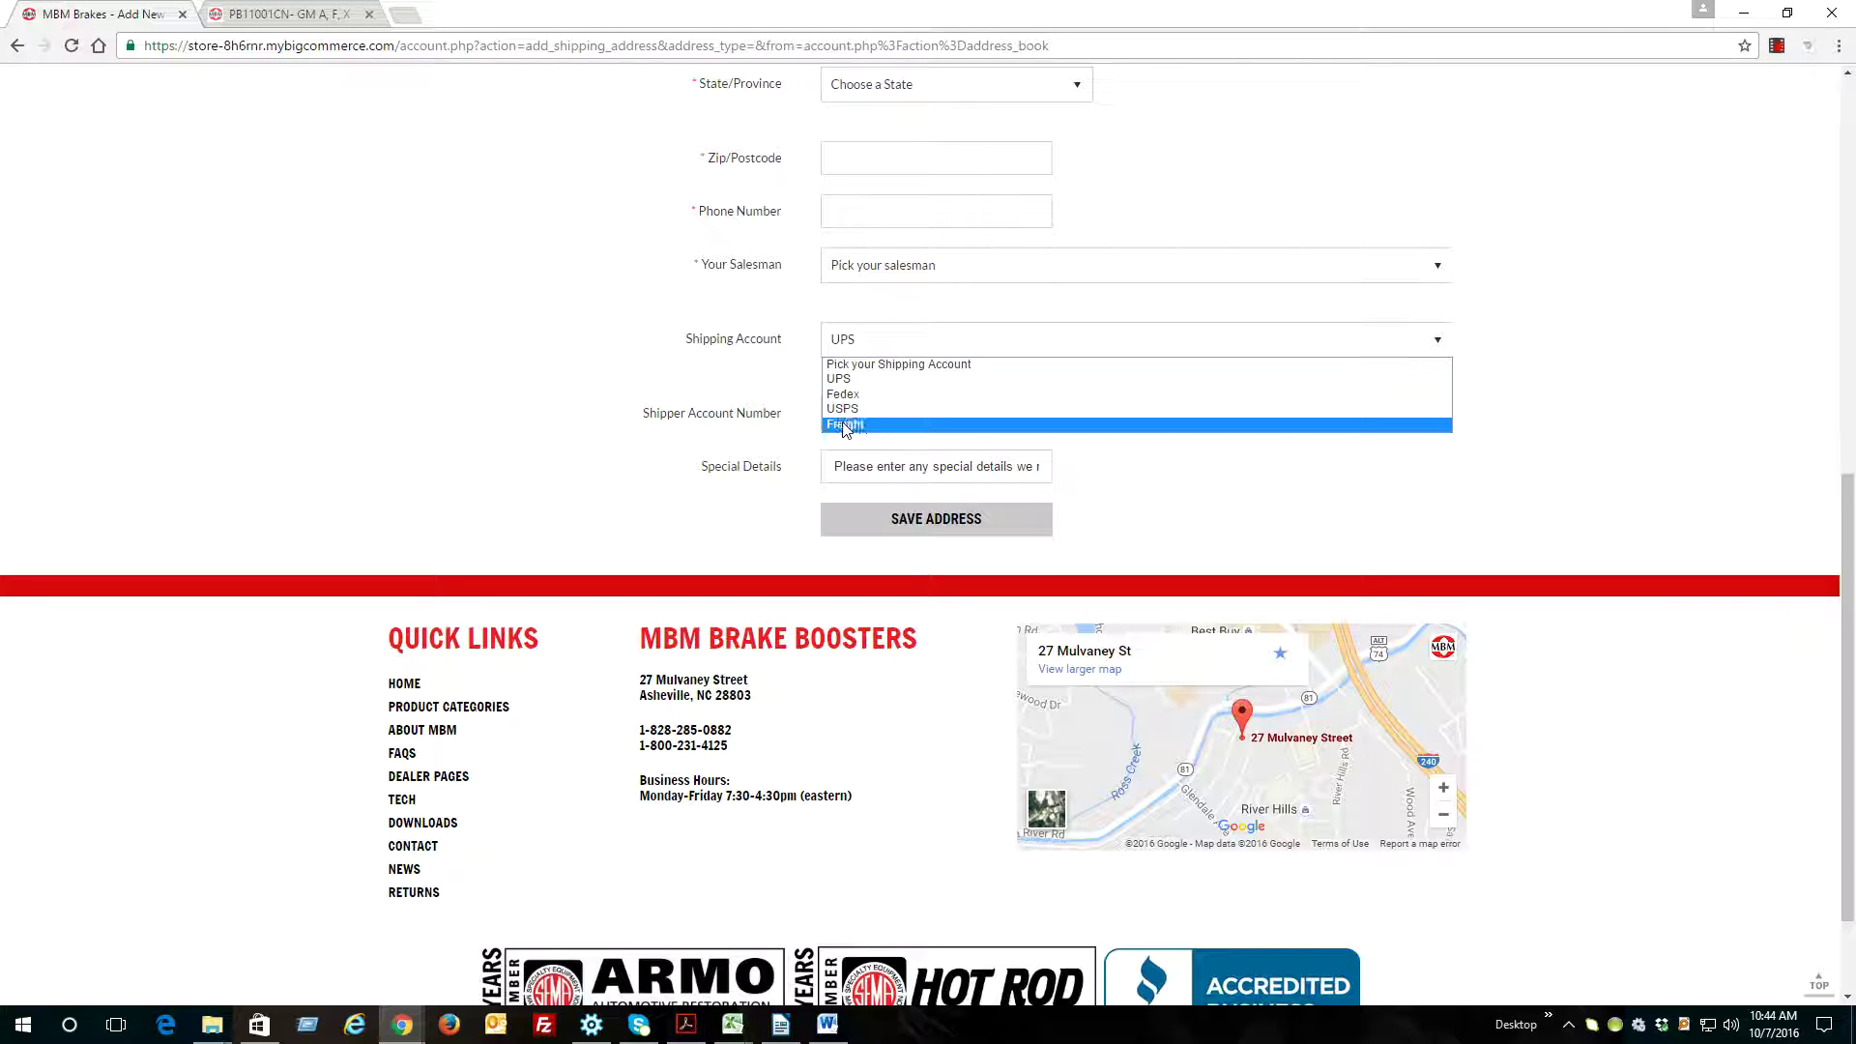
pyautogui.click(756, 486)
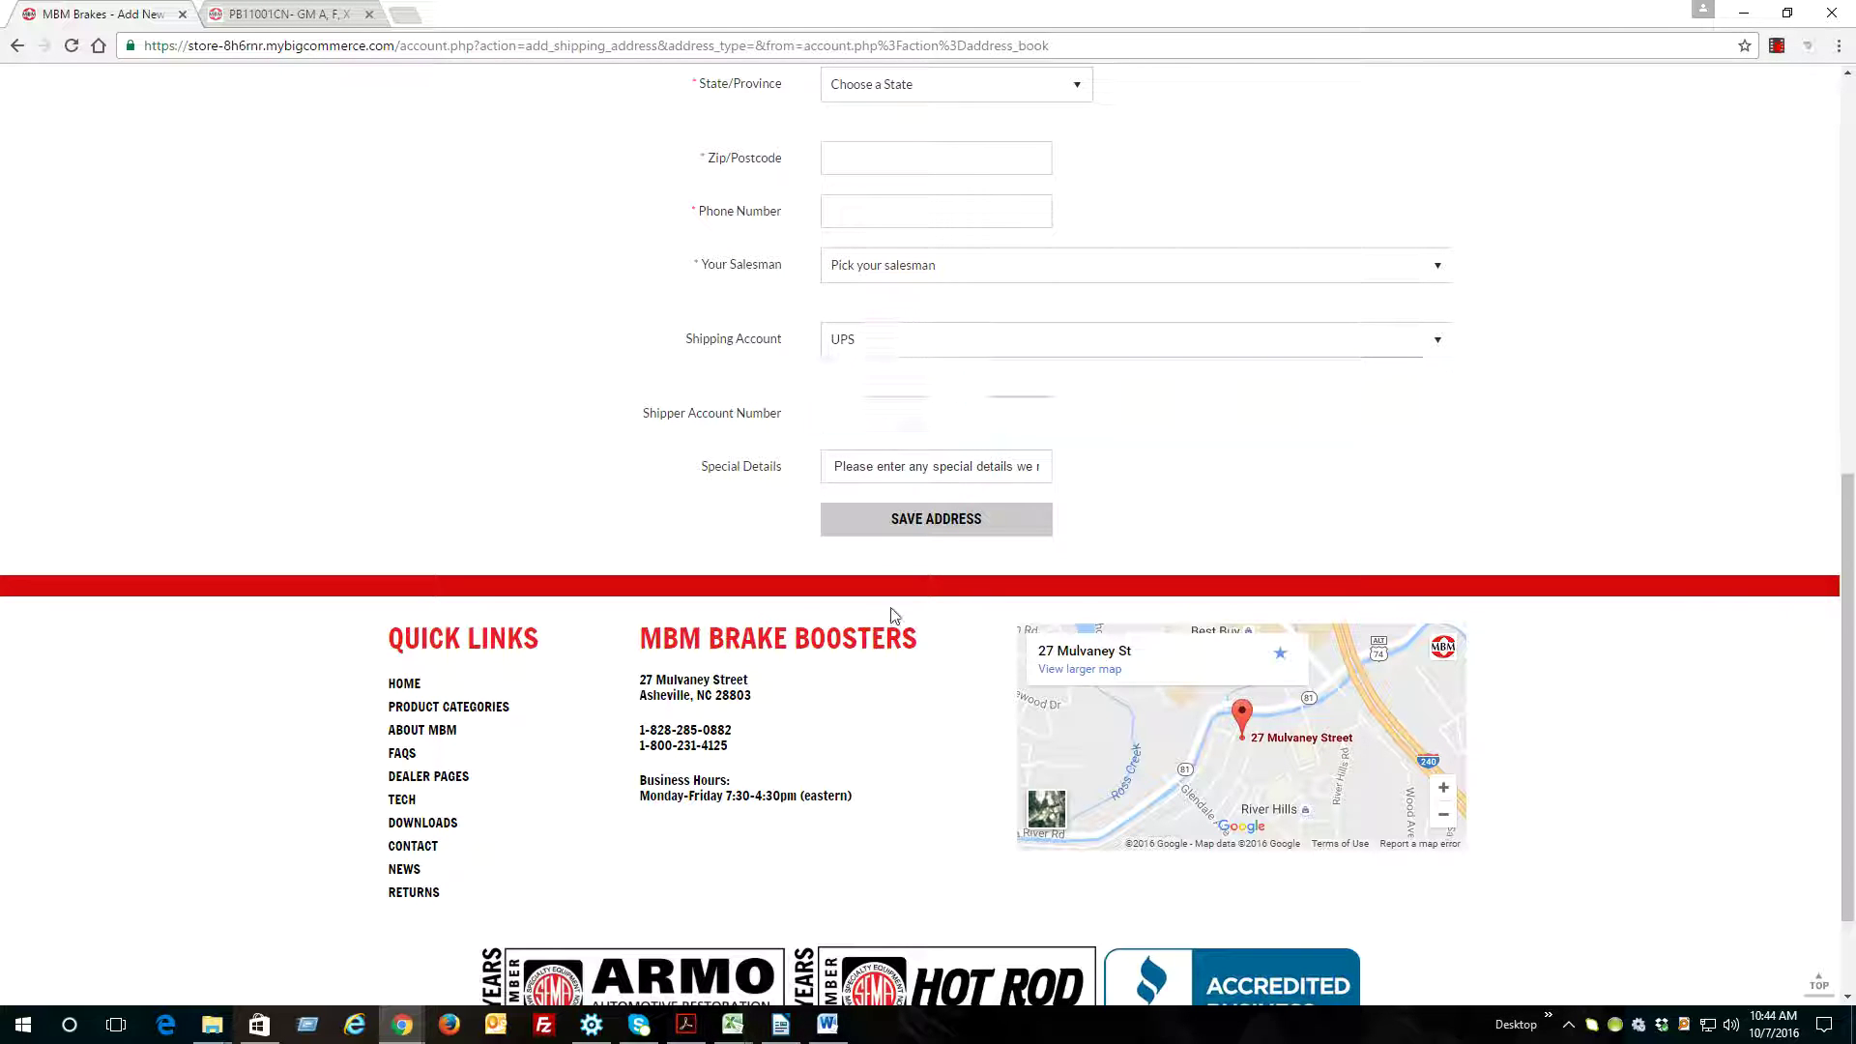
pyautogui.moveTo(831, 467); pyautogui.dragTo(1045, 465)
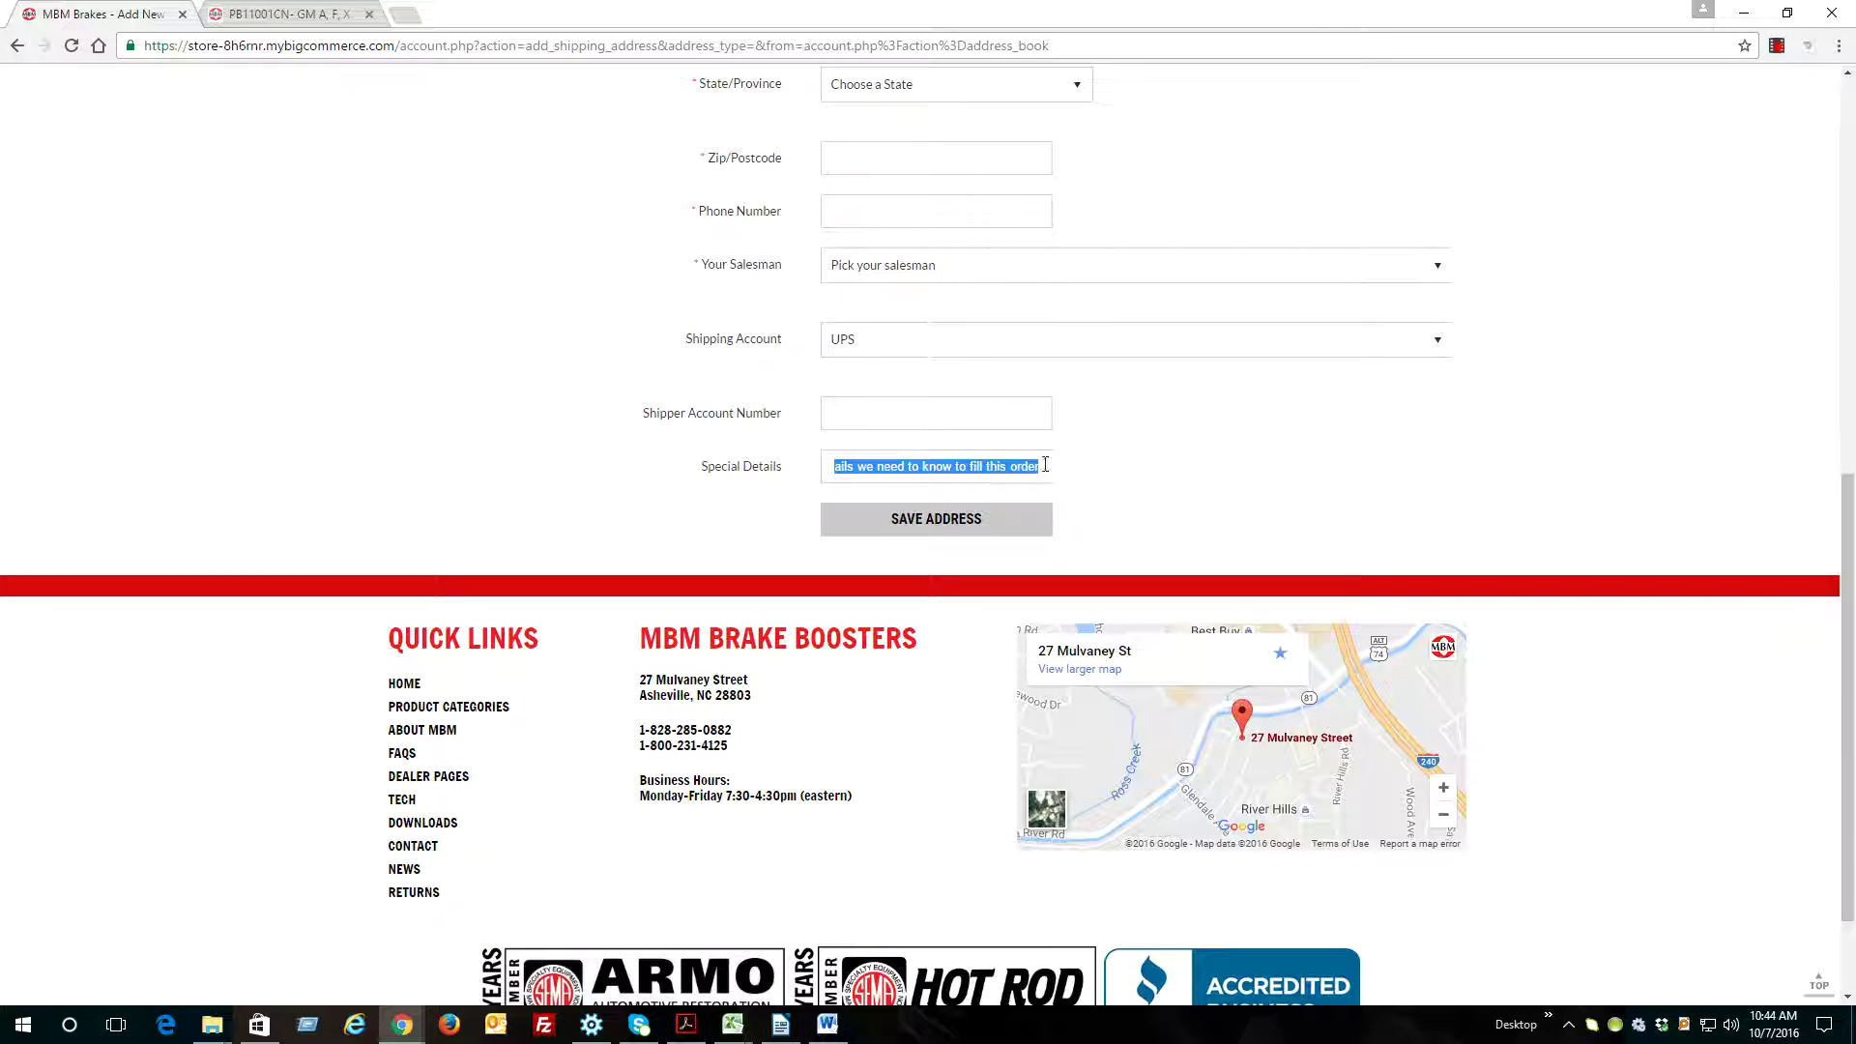
pyautogui.click(1038, 465)
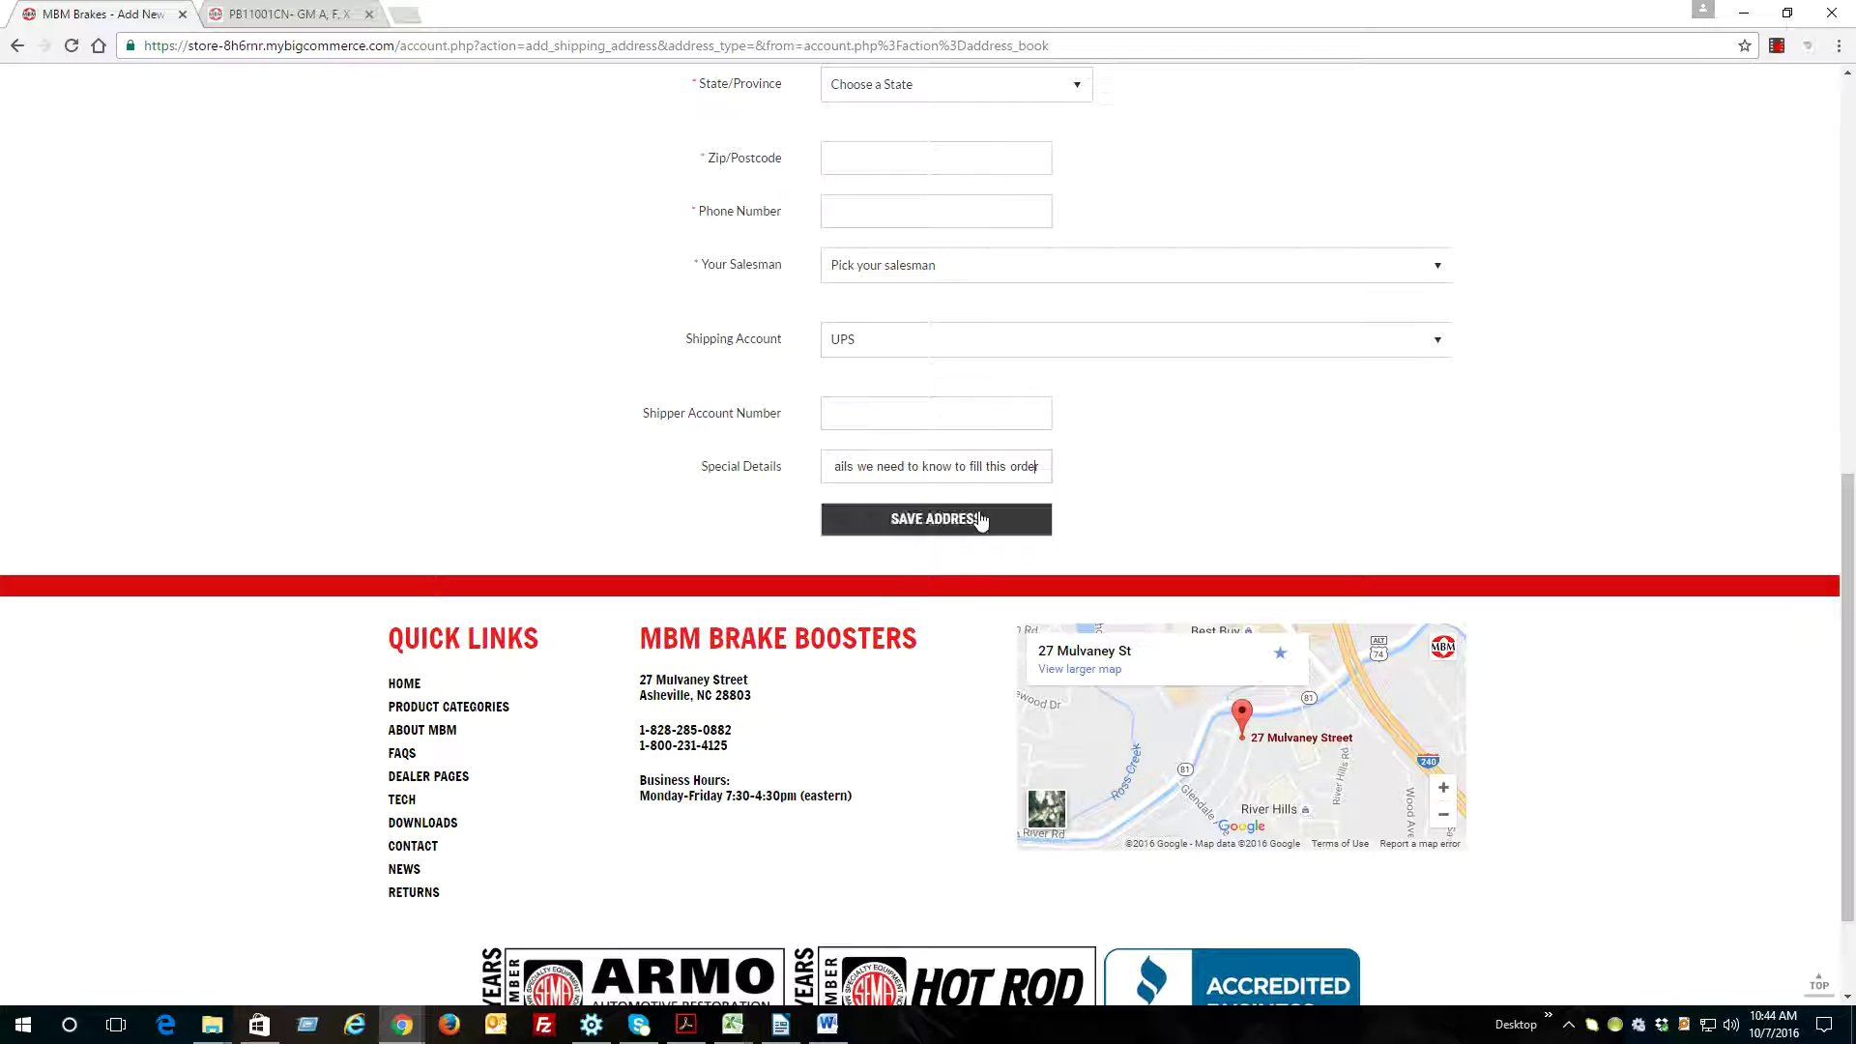
# Return to the two-address address book, then go to the Product Categories page
pyautogui.scroll(9, 1102, 509)
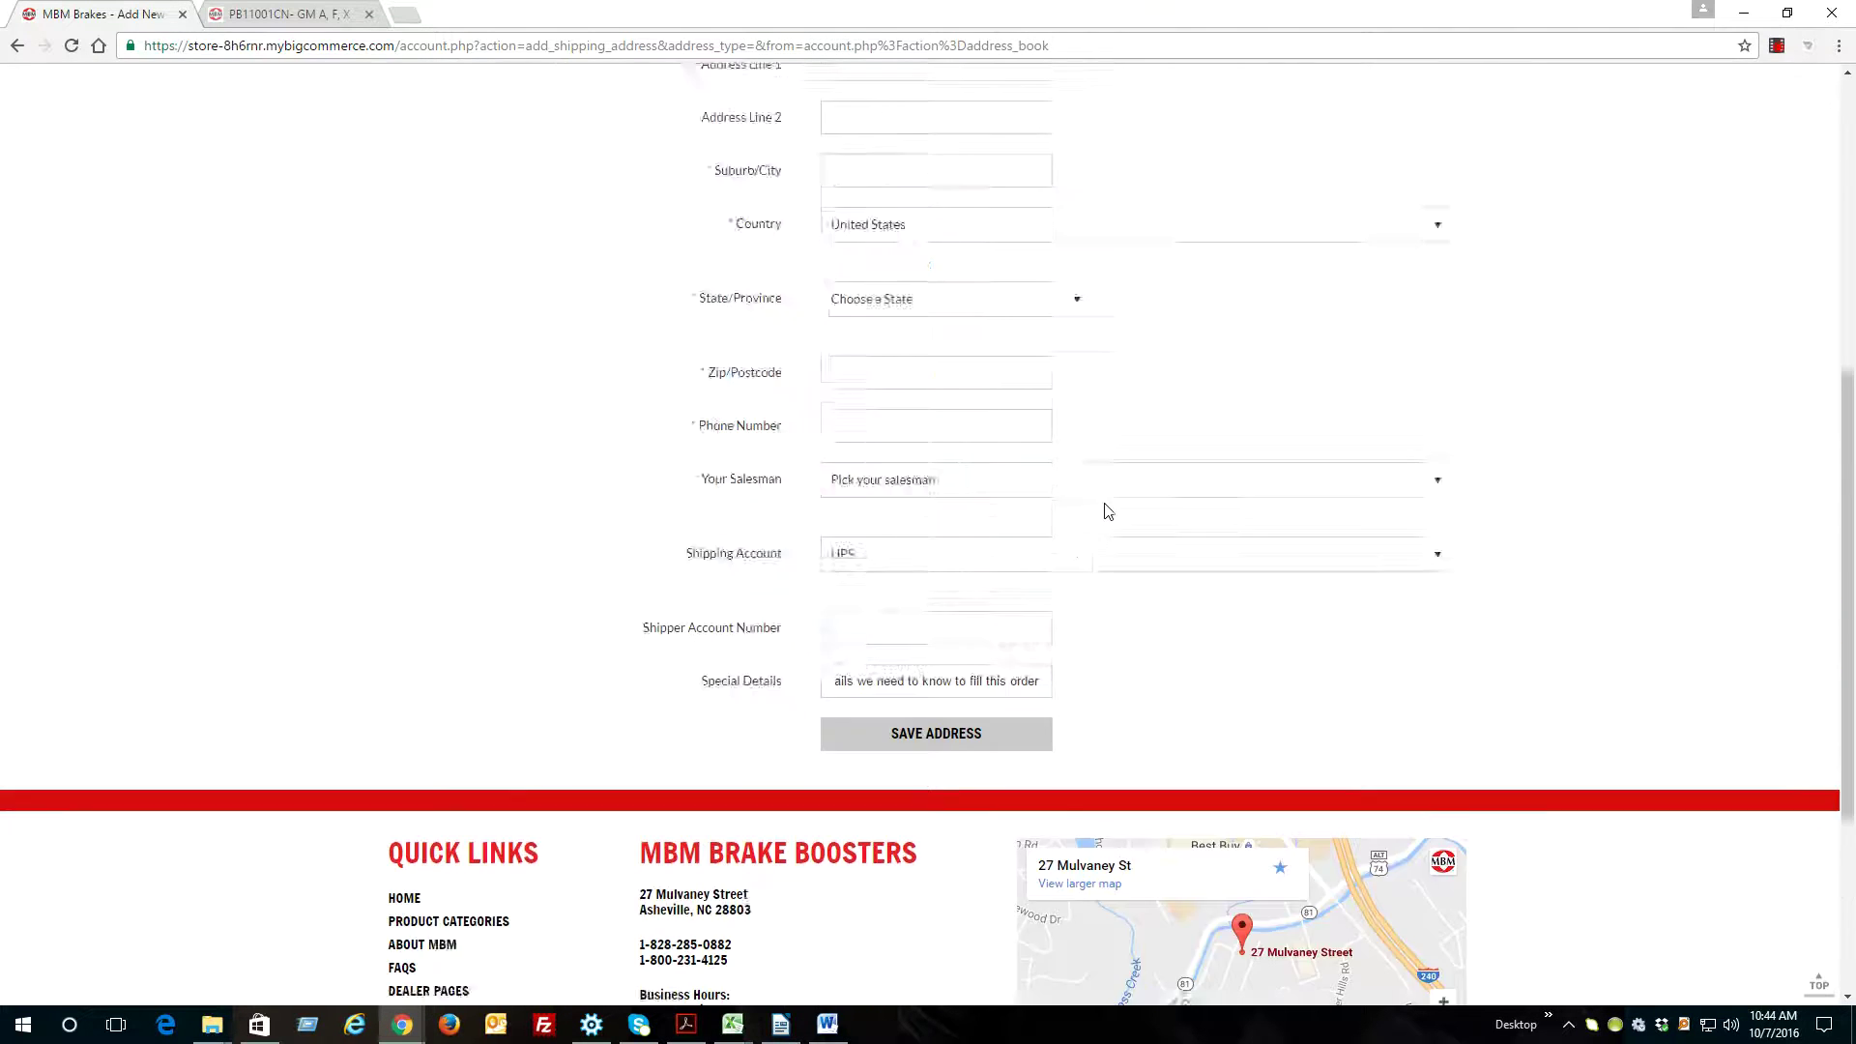
pyautogui.click(455, 539)
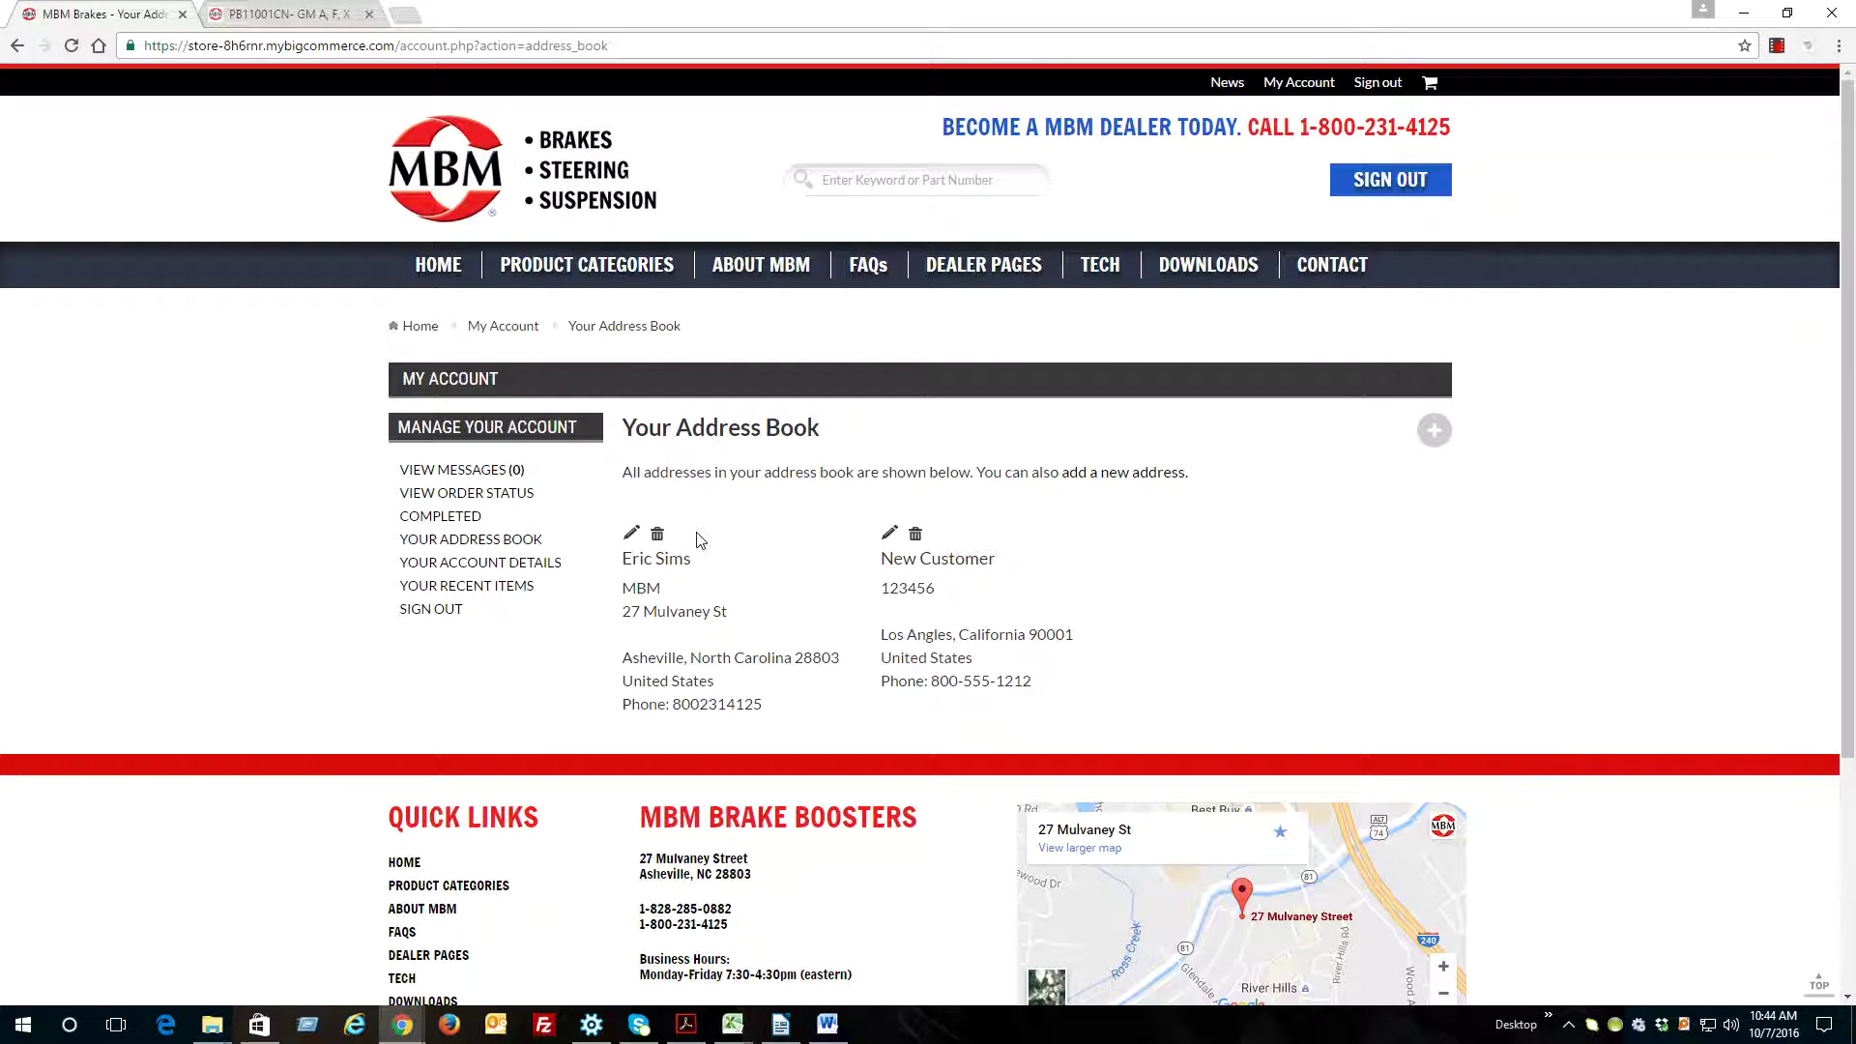
pyautogui.click(629, 277)
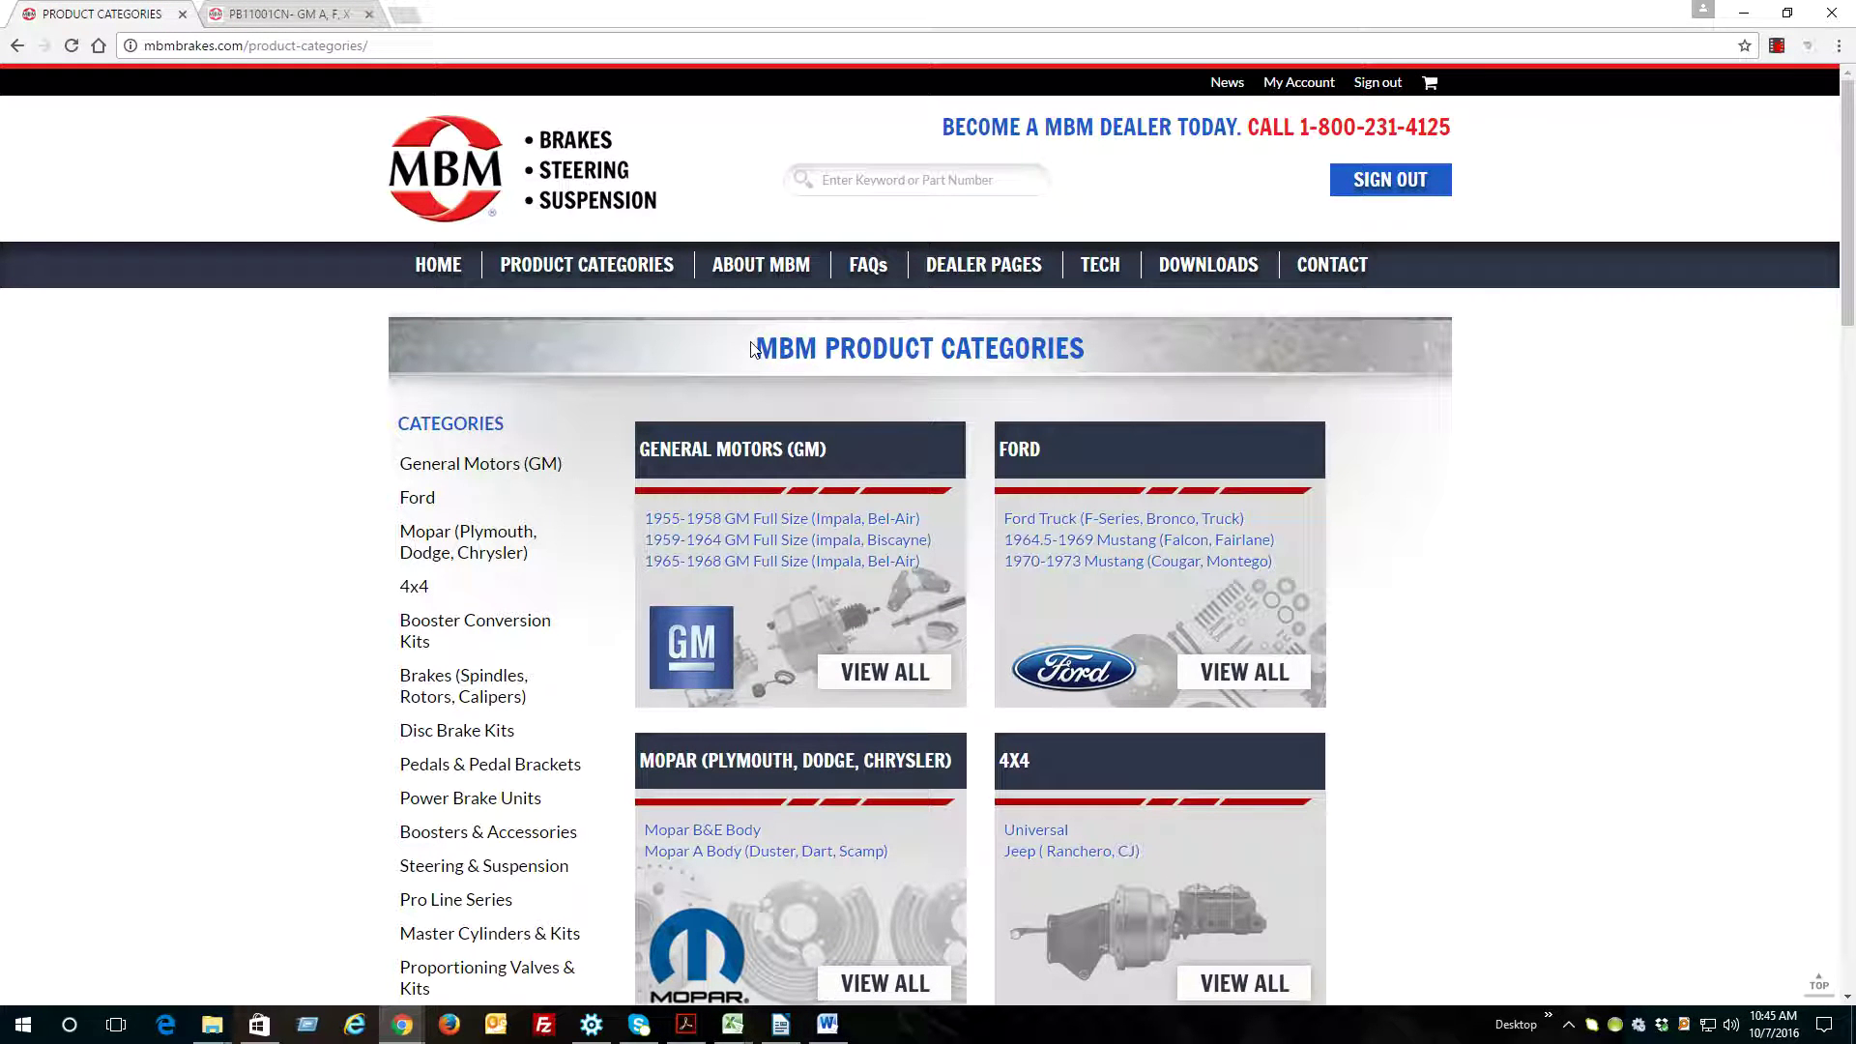
# Under General Motors' View All, open the 1965-1968 GM Full Size (Impala, Bel-Air) parts page
pyautogui.scroll(-3, 1360, 449)
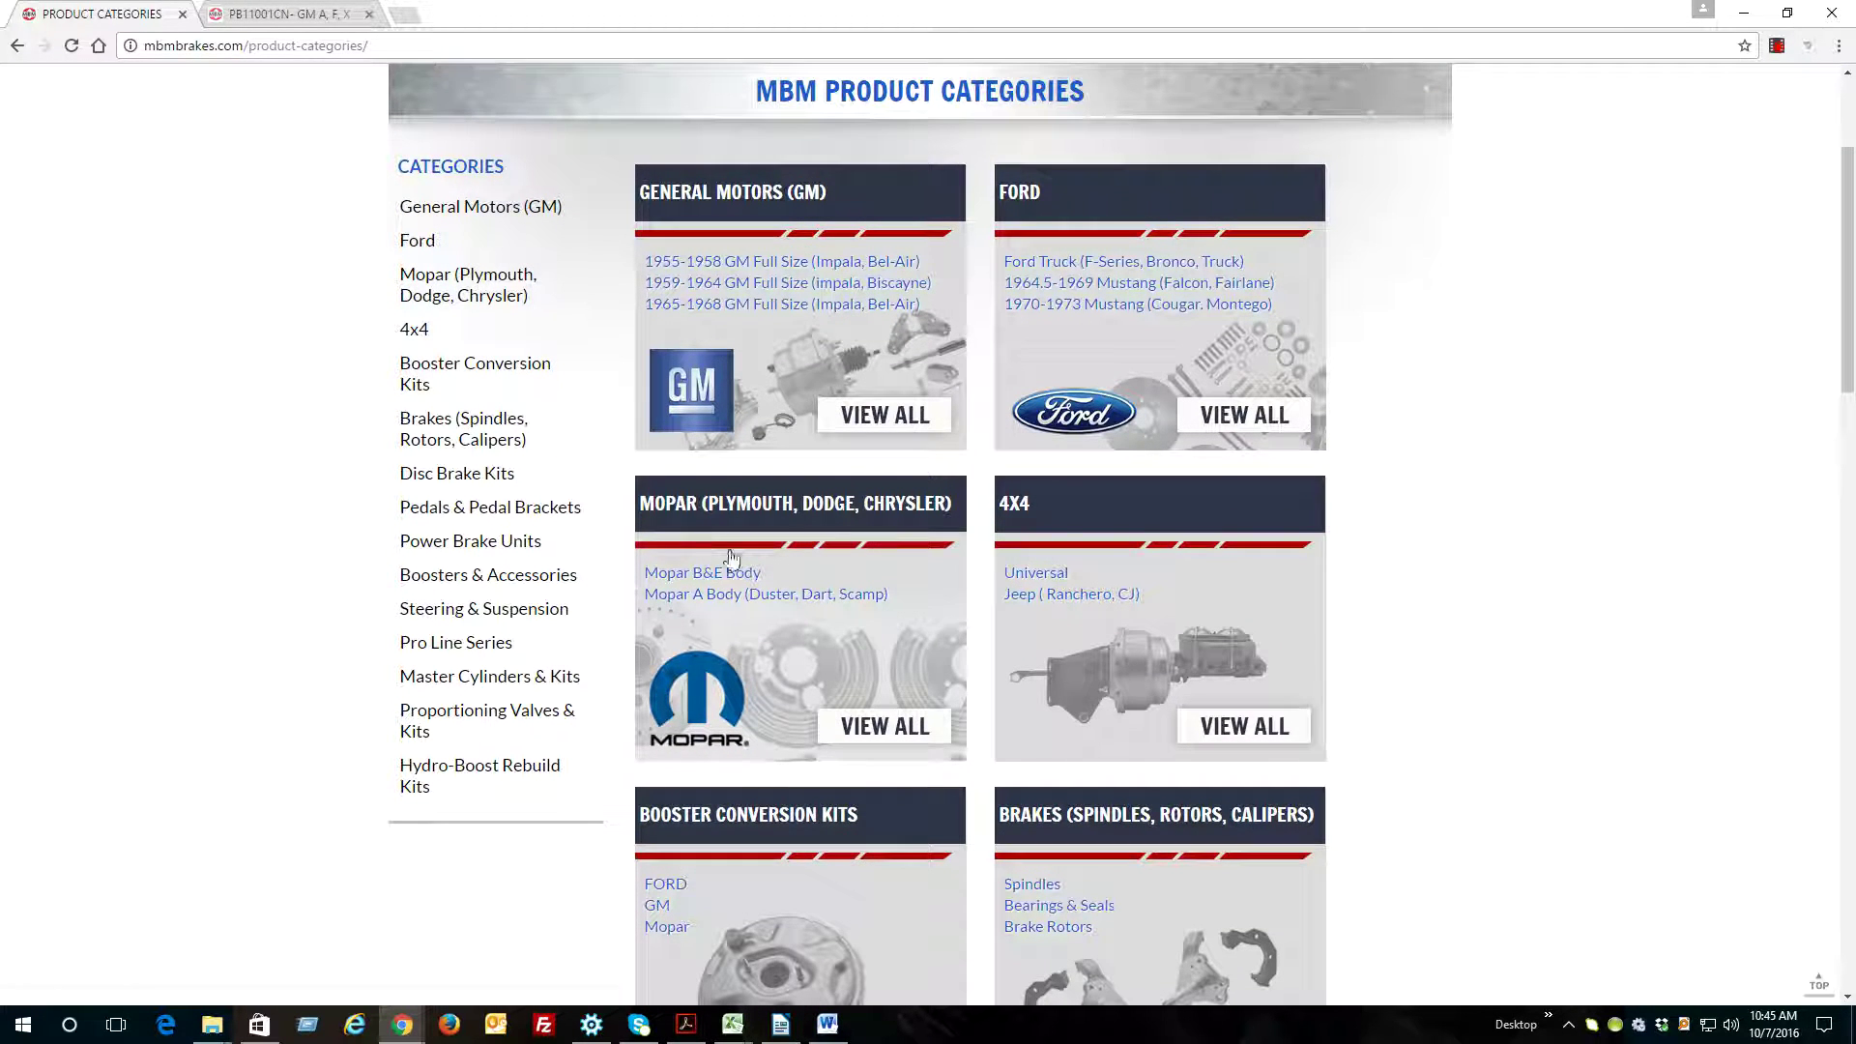
pyautogui.click(900, 419)
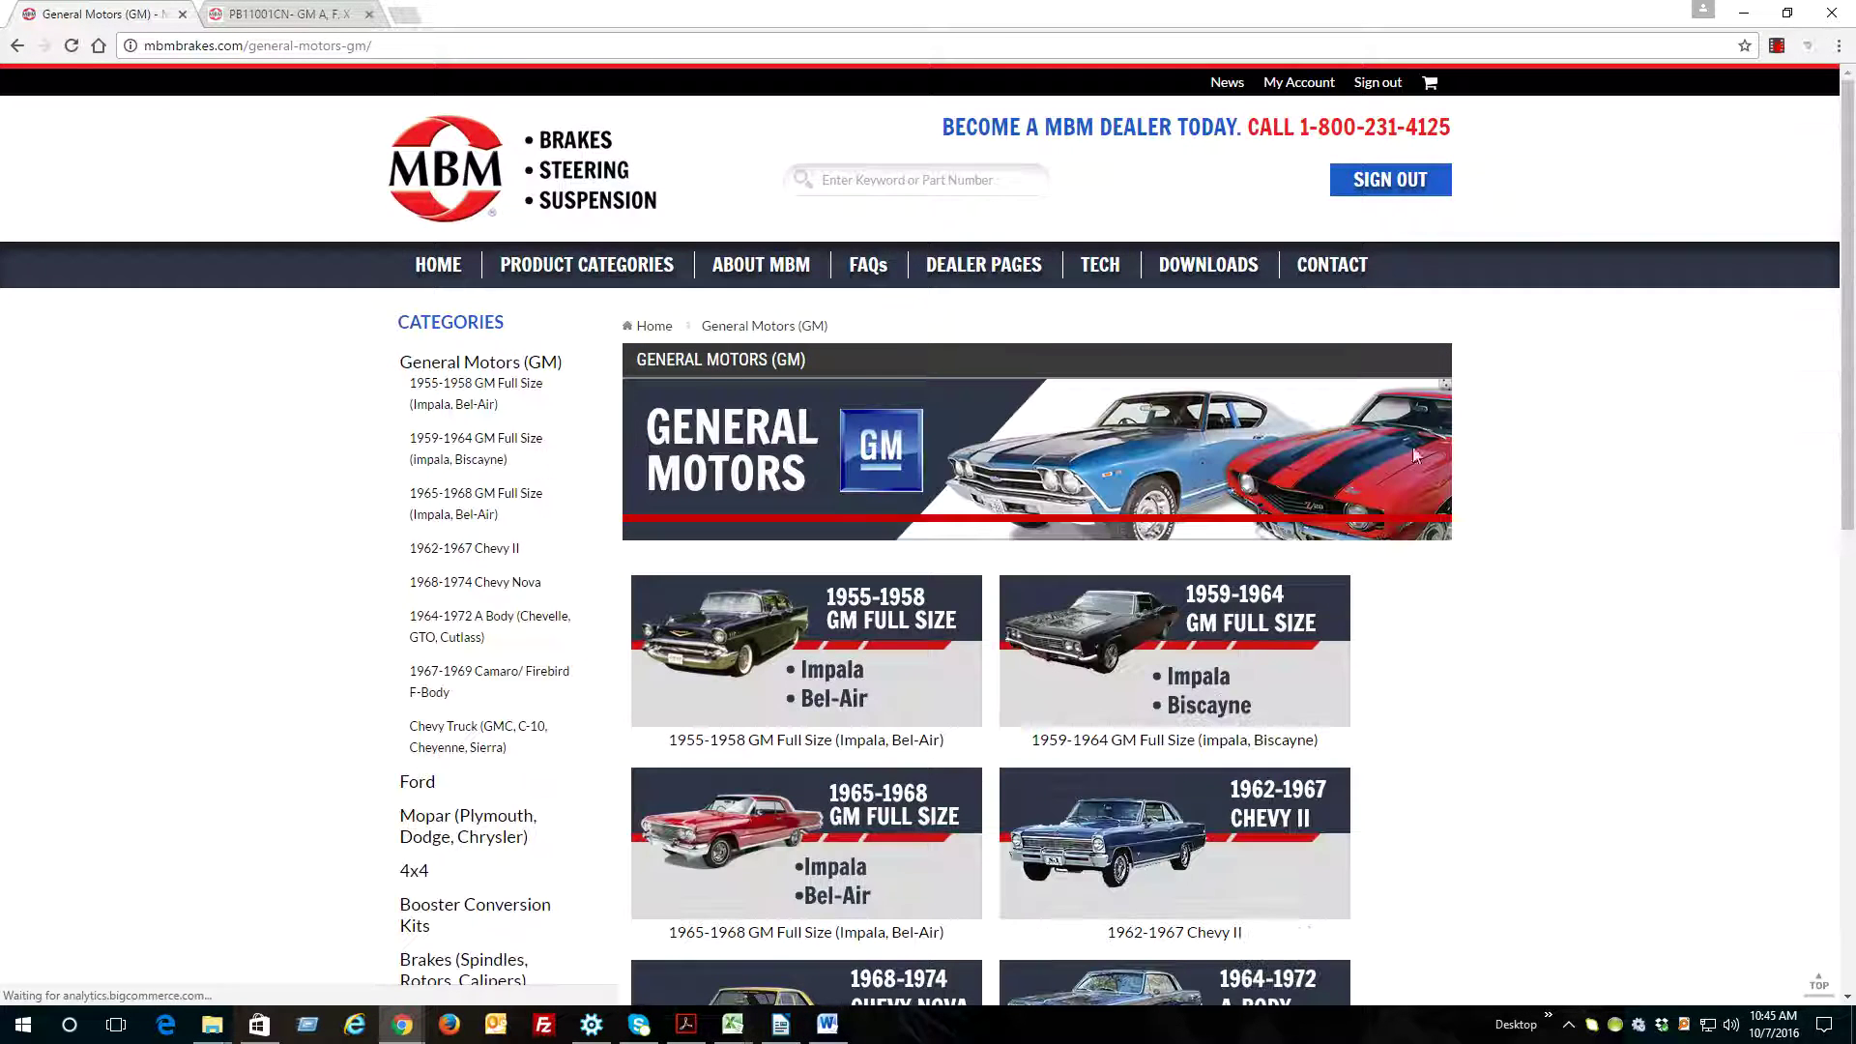
pyautogui.scroll(-2, 1830, 301)
pyautogui.scroll(-2, 1830, 301)
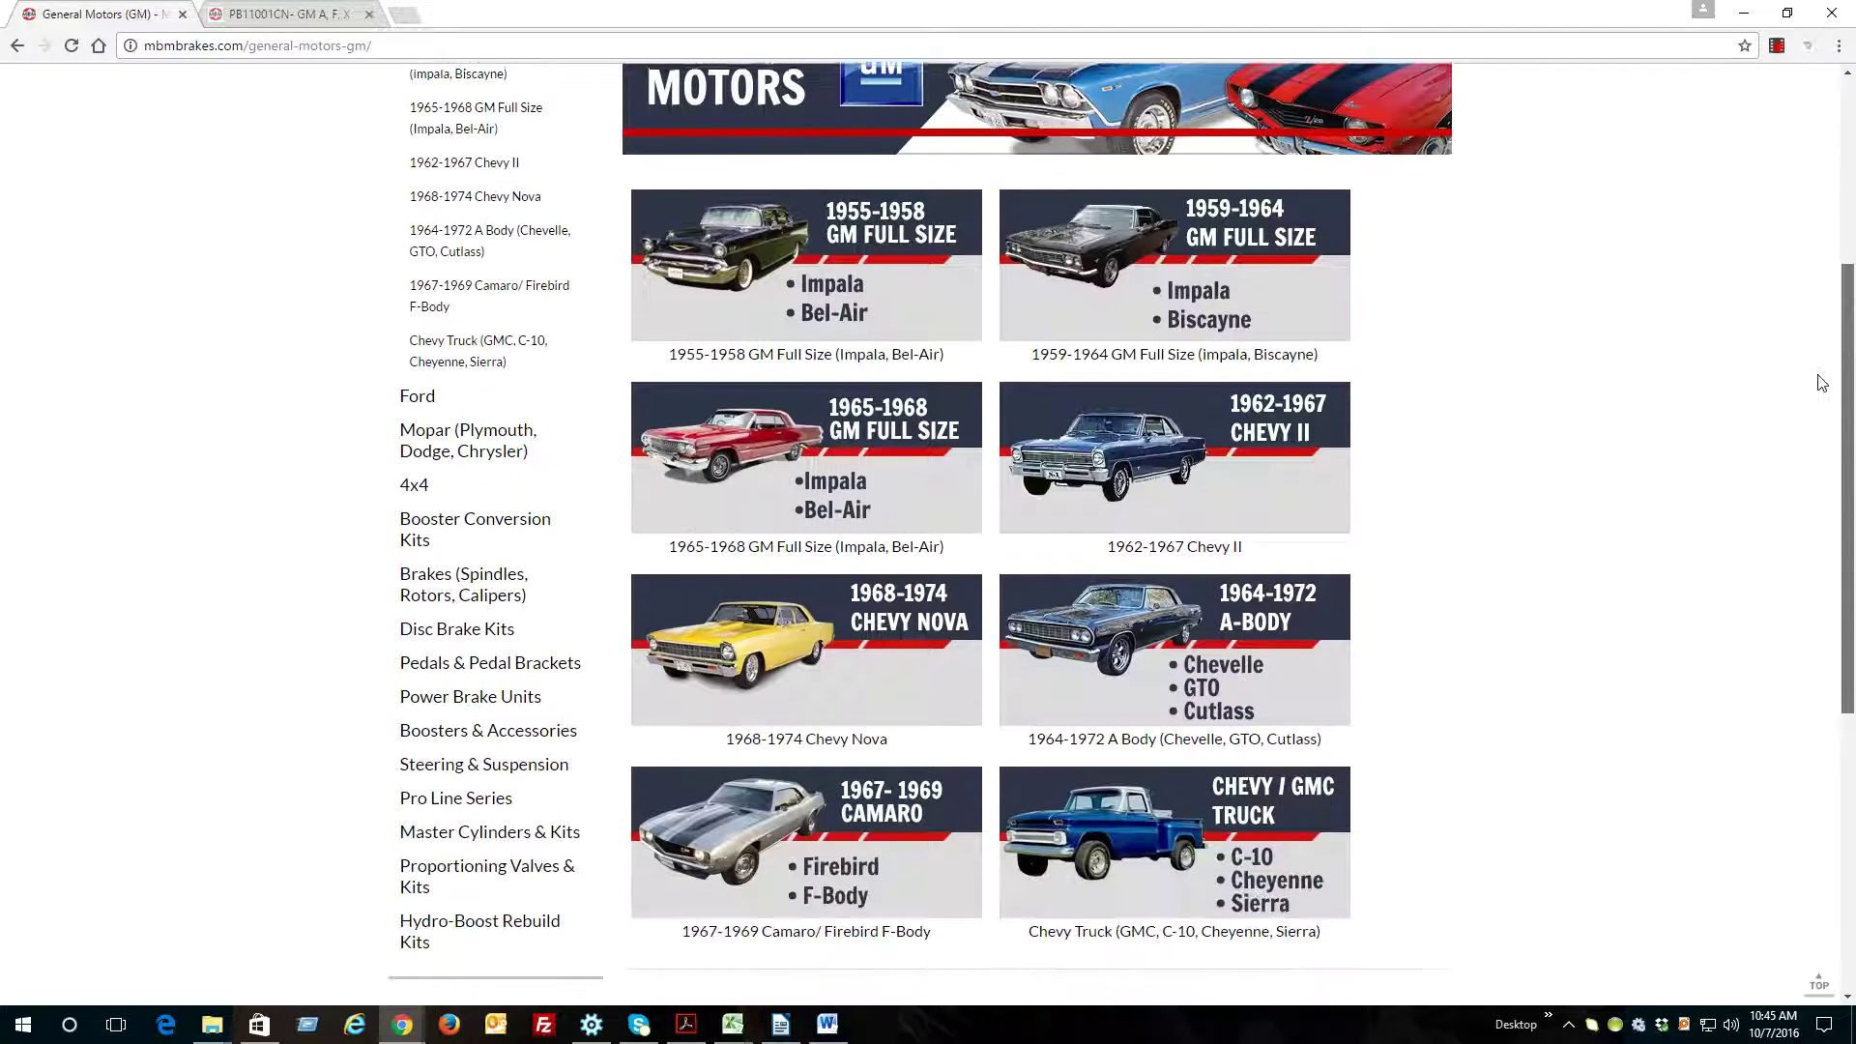
pyautogui.click(865, 500)
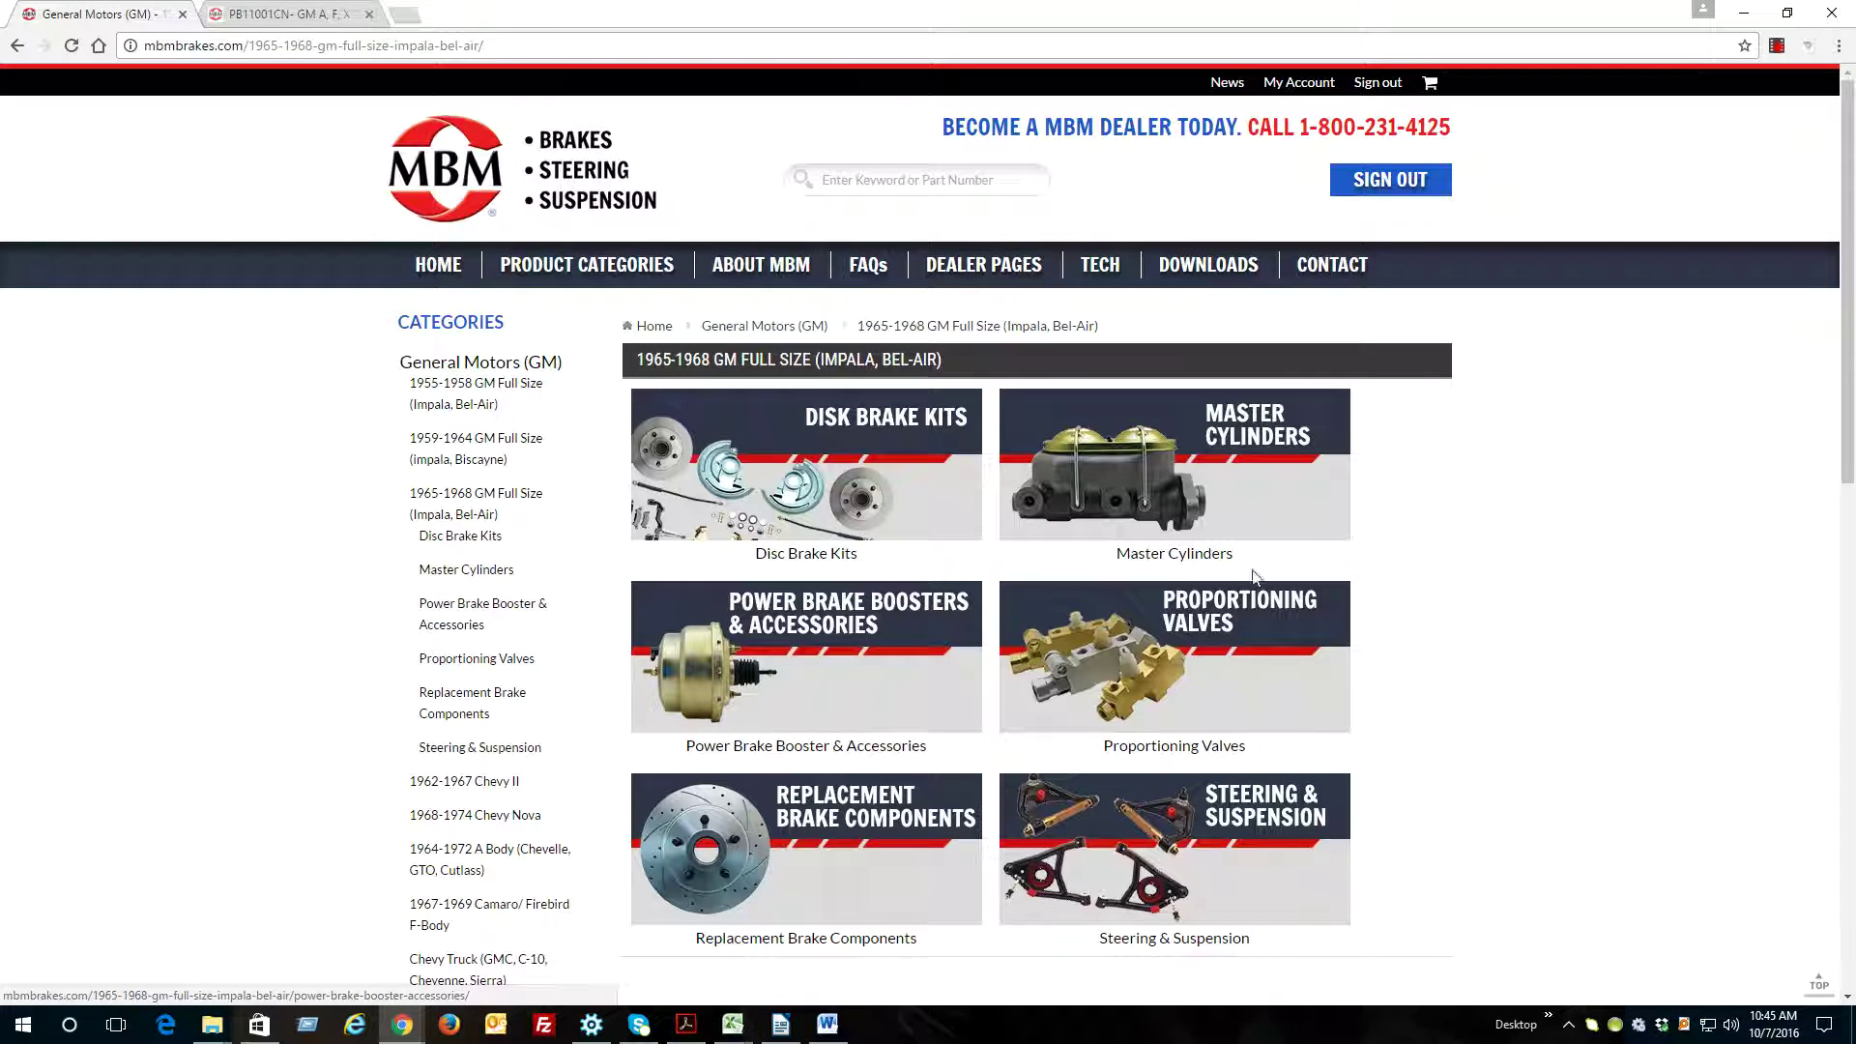
pyautogui.scroll(-1, 1459, 799)
pyautogui.scroll(1, 1285, 733)
# Search the site for part number FD-400
pyautogui.click(887, 192)
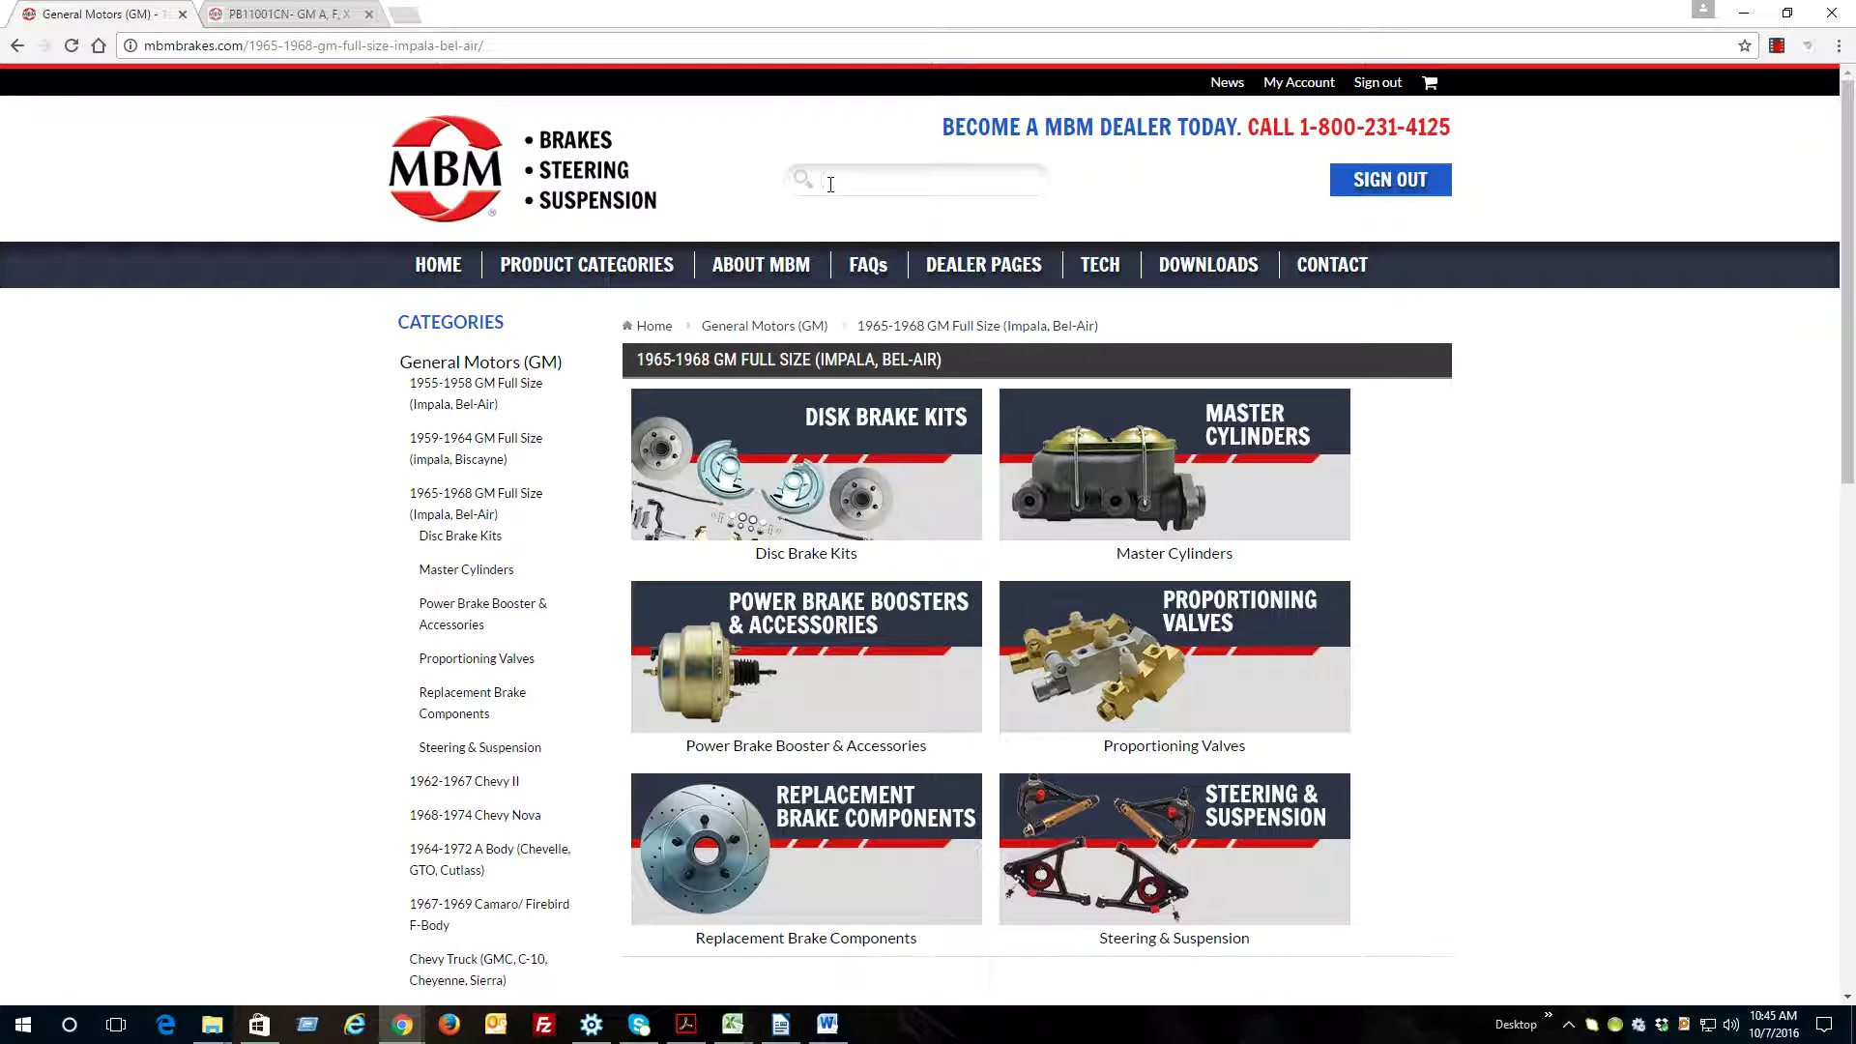
pyautogui.write('FD-400')
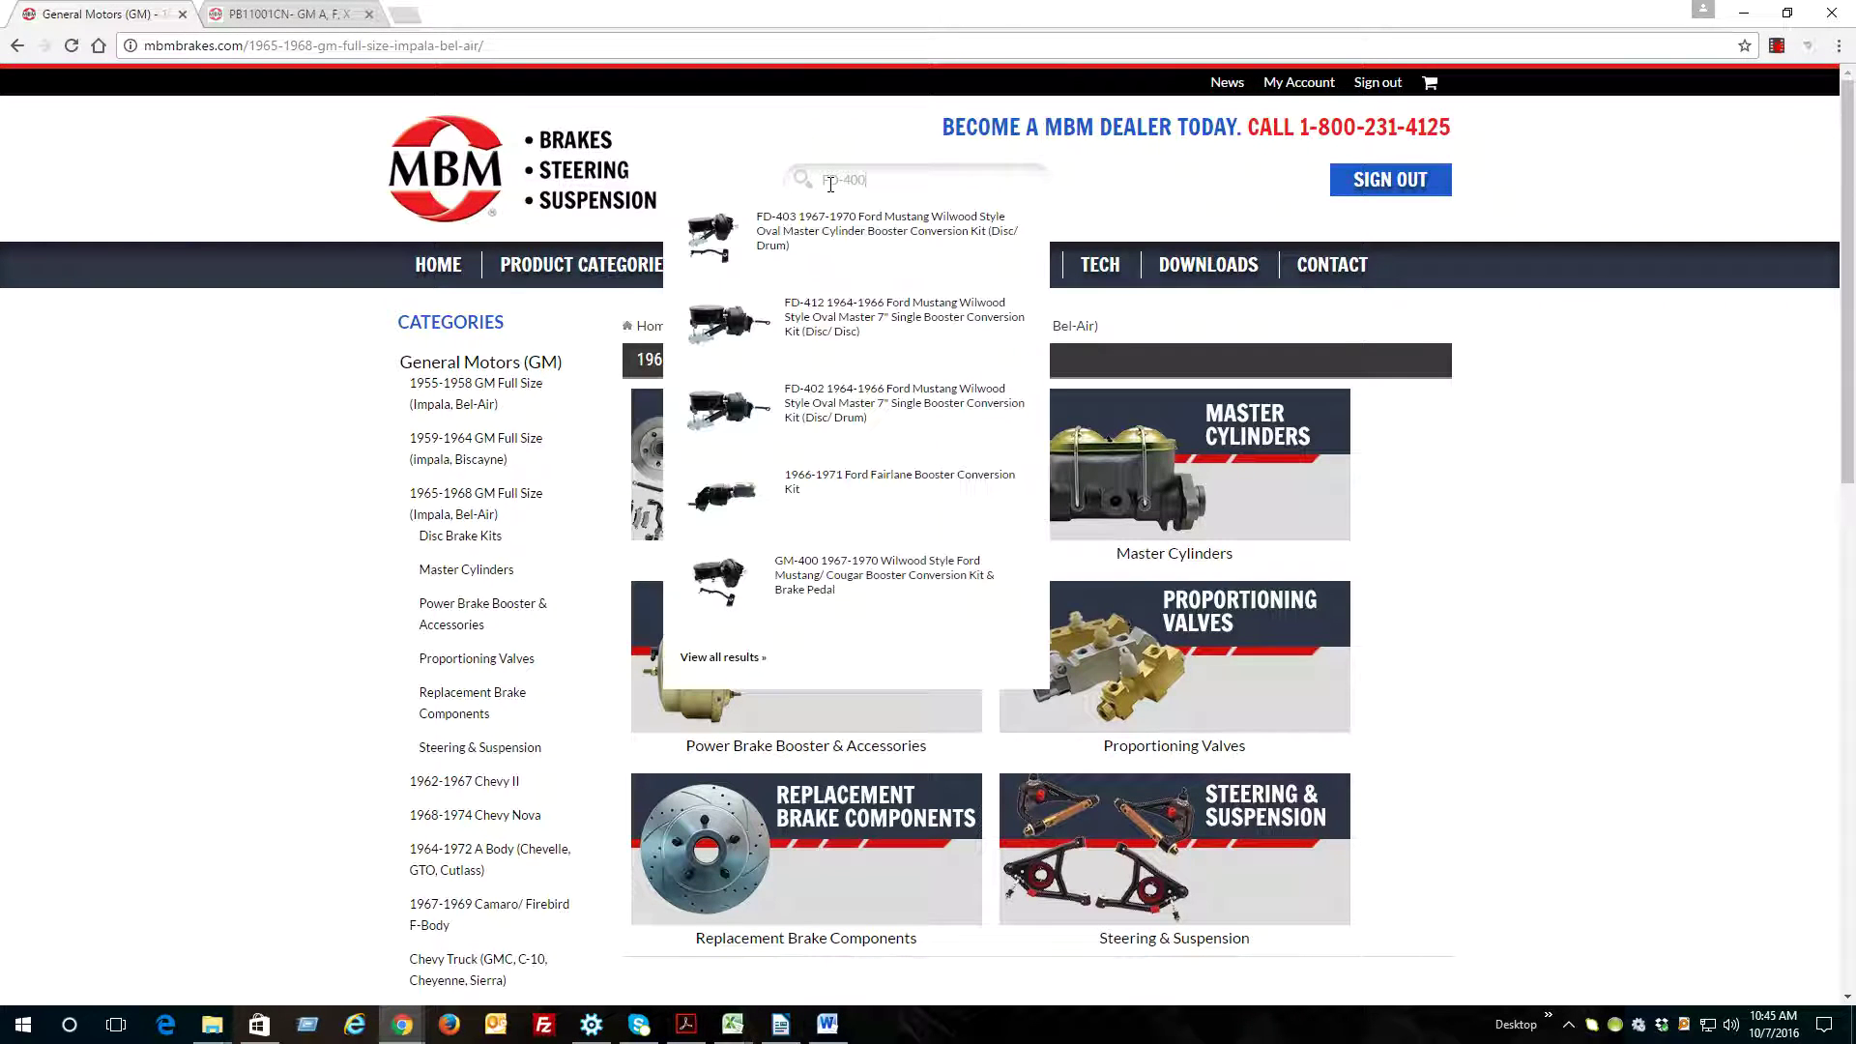
pyautogui.press('Return')
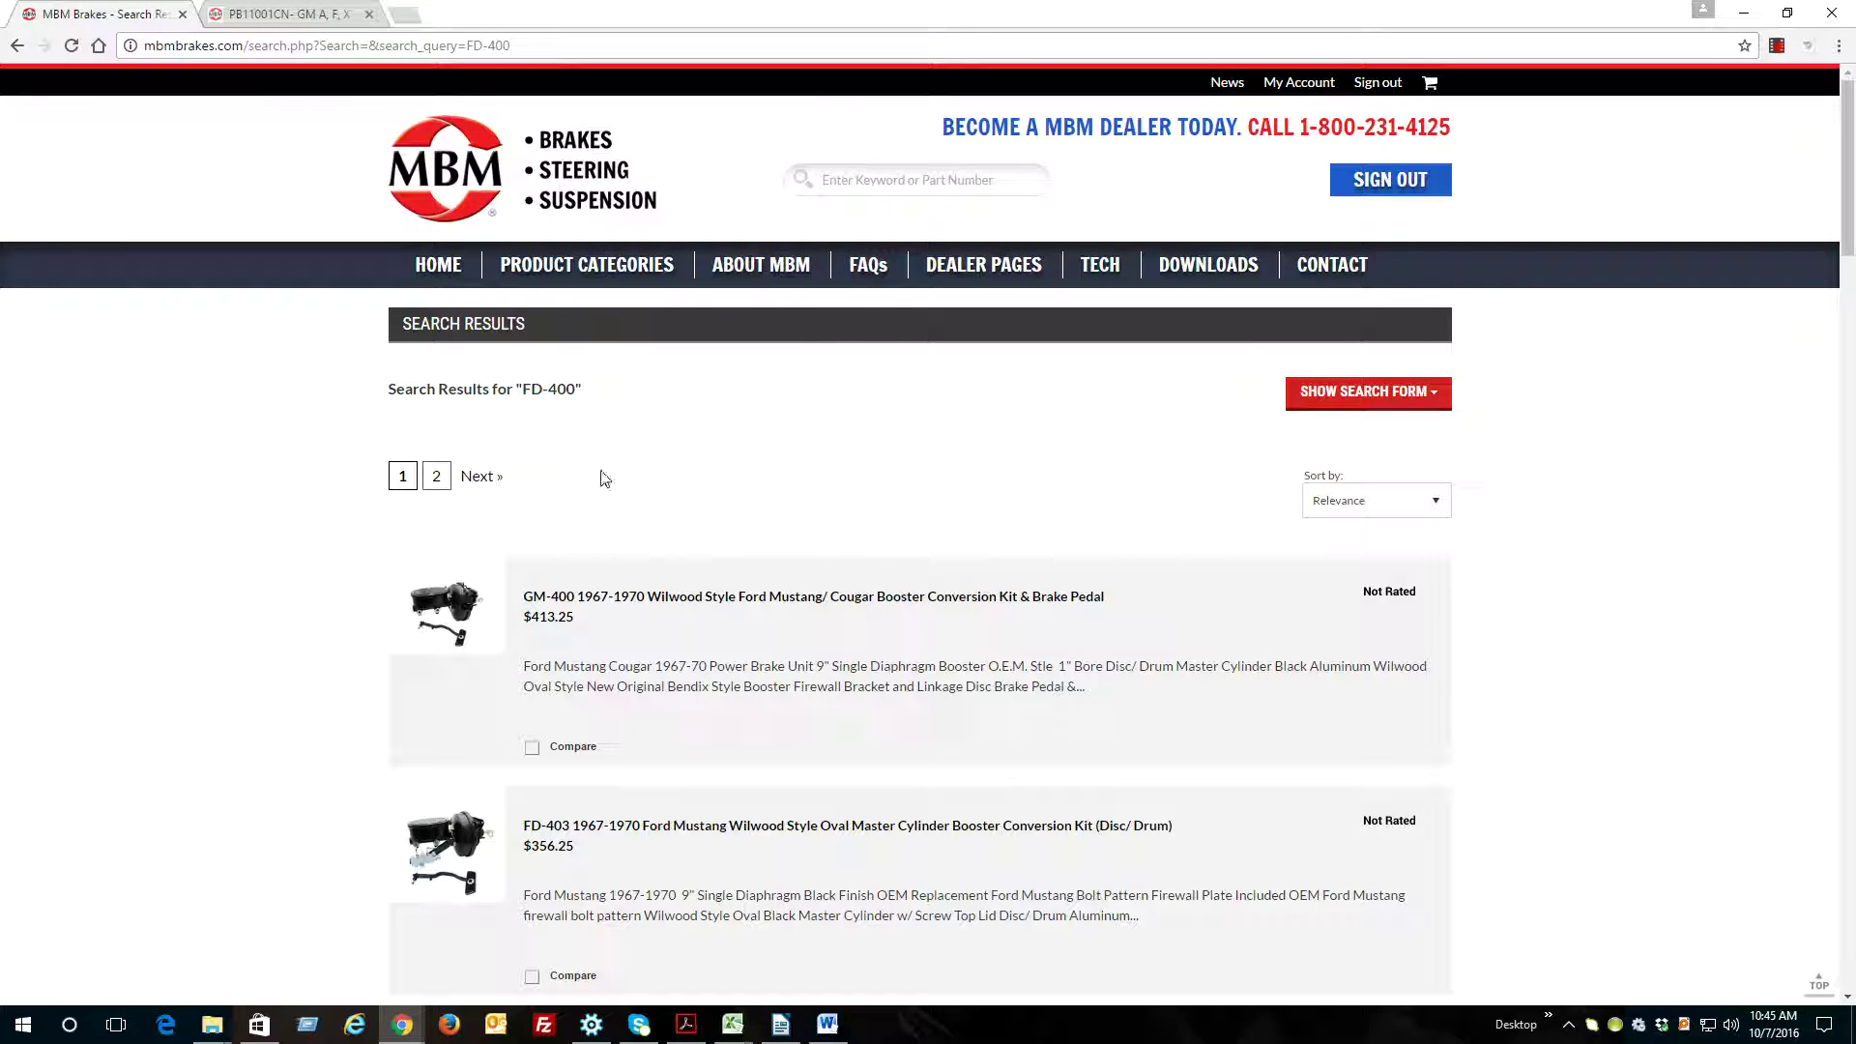
pyautogui.click(662, 604)
pyautogui.scroll(-2, 936, 515)
pyautogui.scroll(-2, 934, 514)
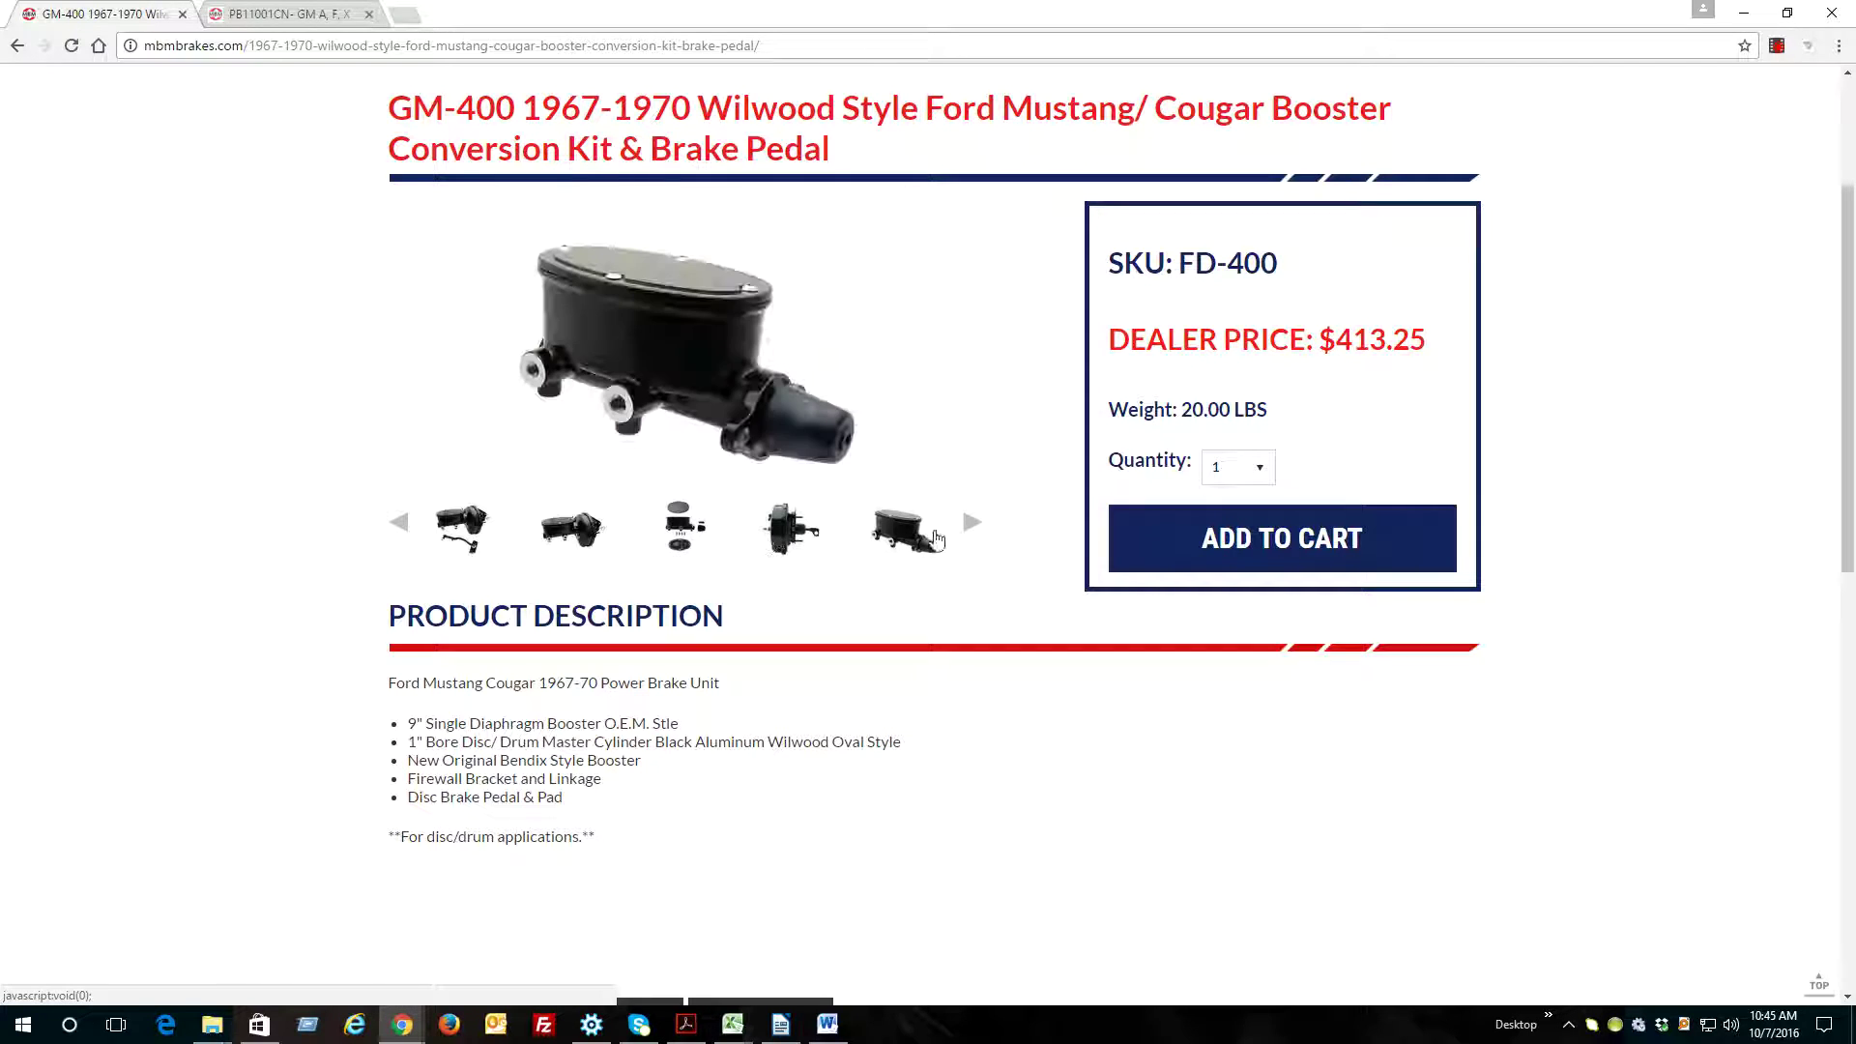
pyautogui.click(972, 524)
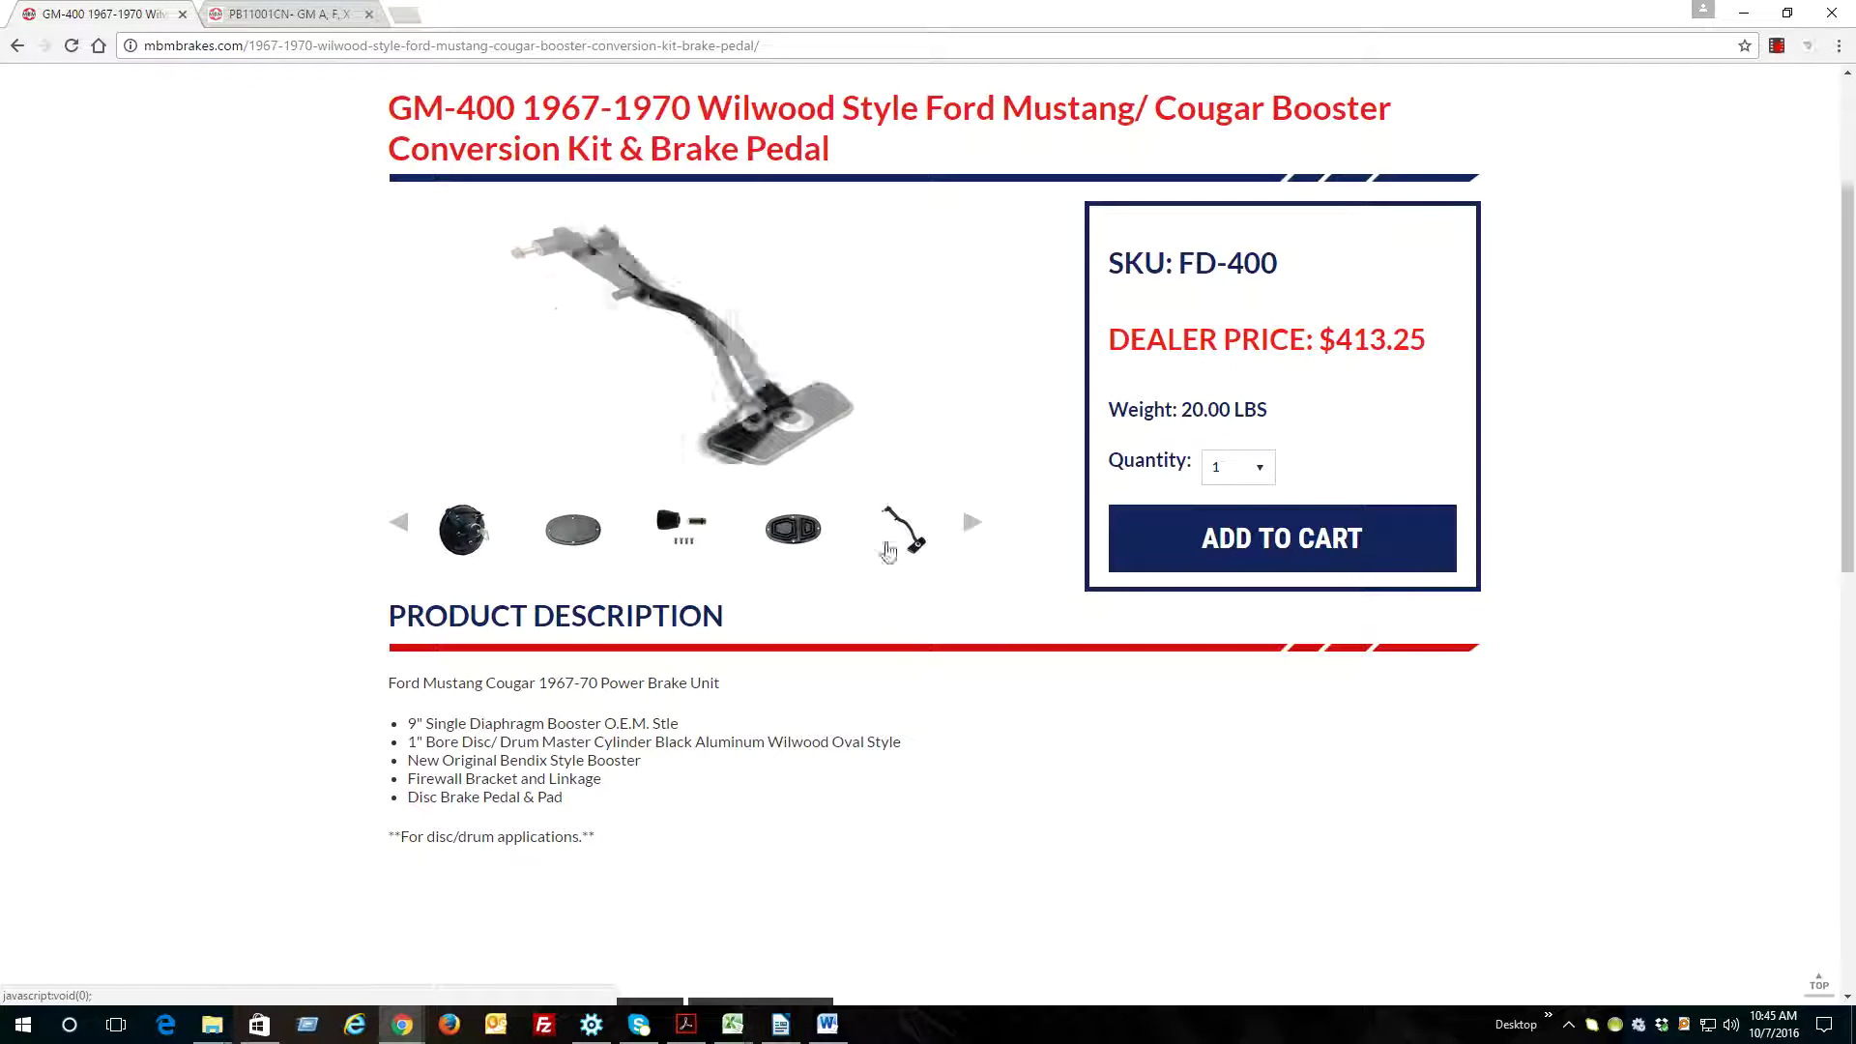
pyautogui.click(397, 524)
pyautogui.scroll(1, 397, 536)
pyautogui.scroll(-1, 397, 537)
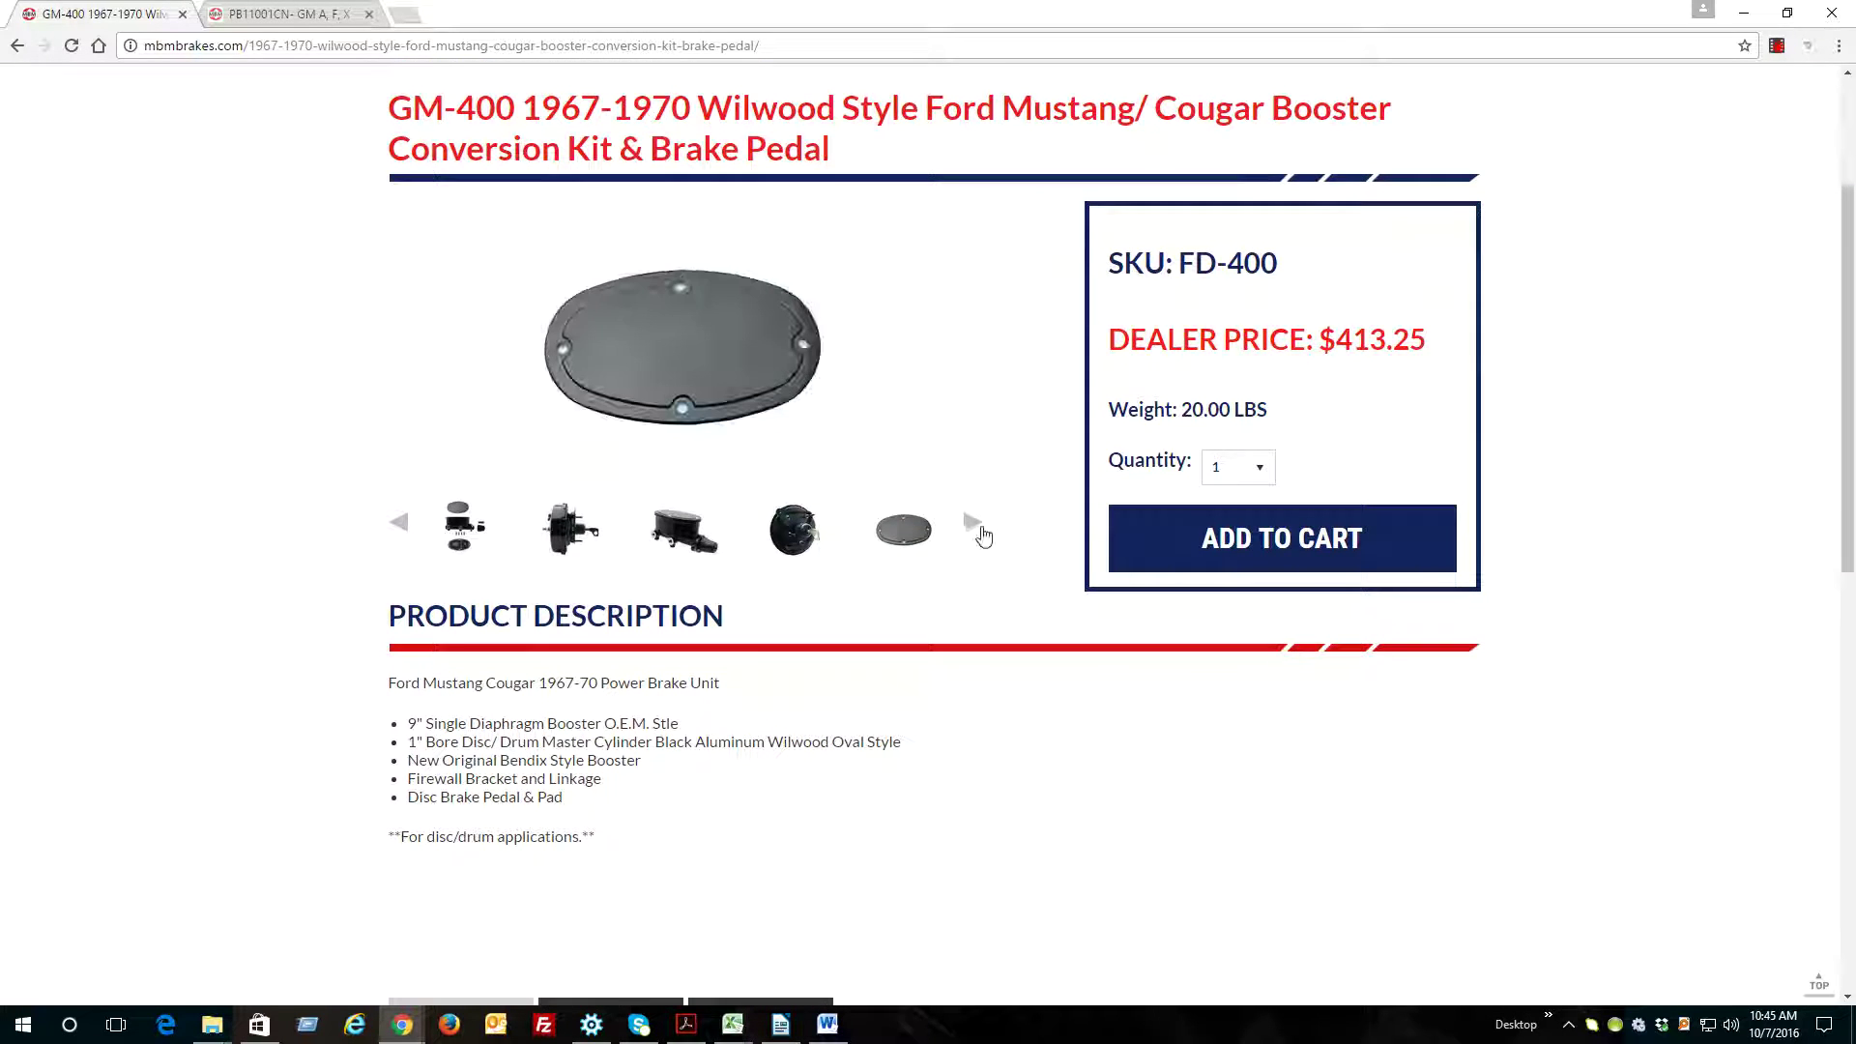
pyautogui.click(977, 525)
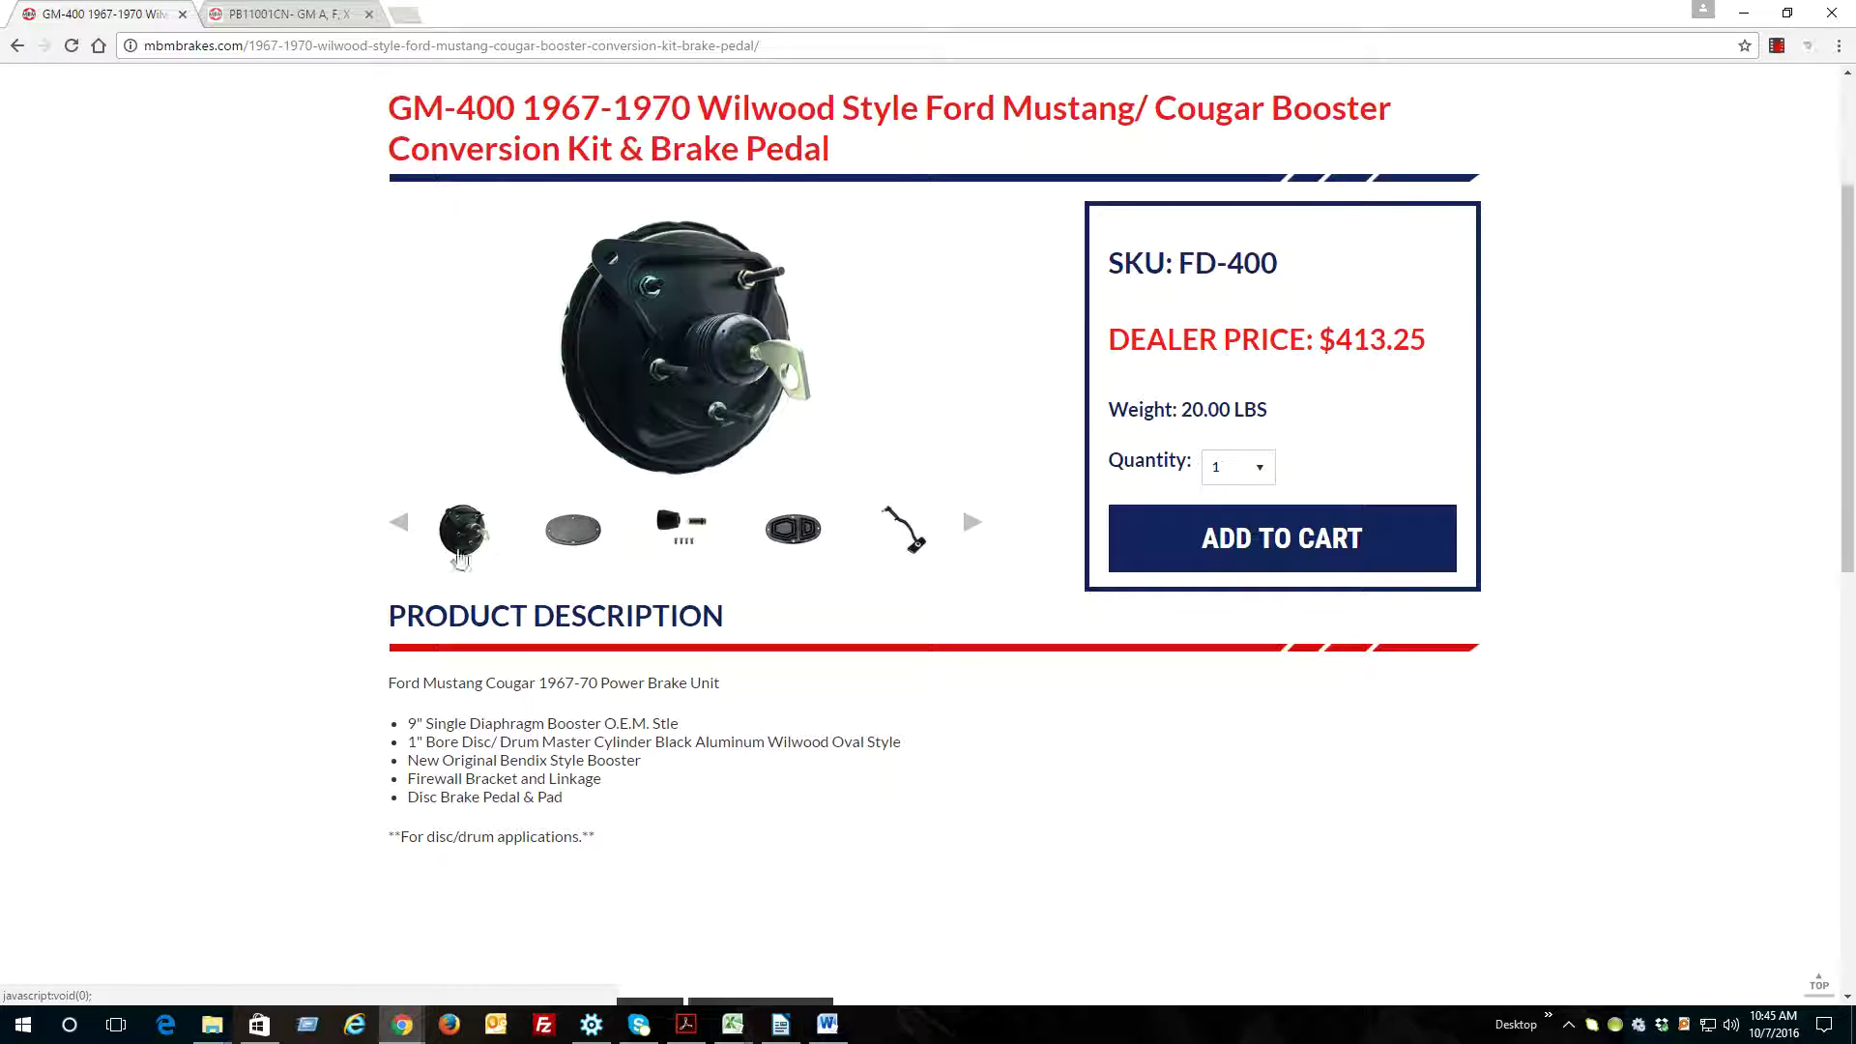
pyautogui.click(398, 524)
pyautogui.scroll(1, 935, 542)
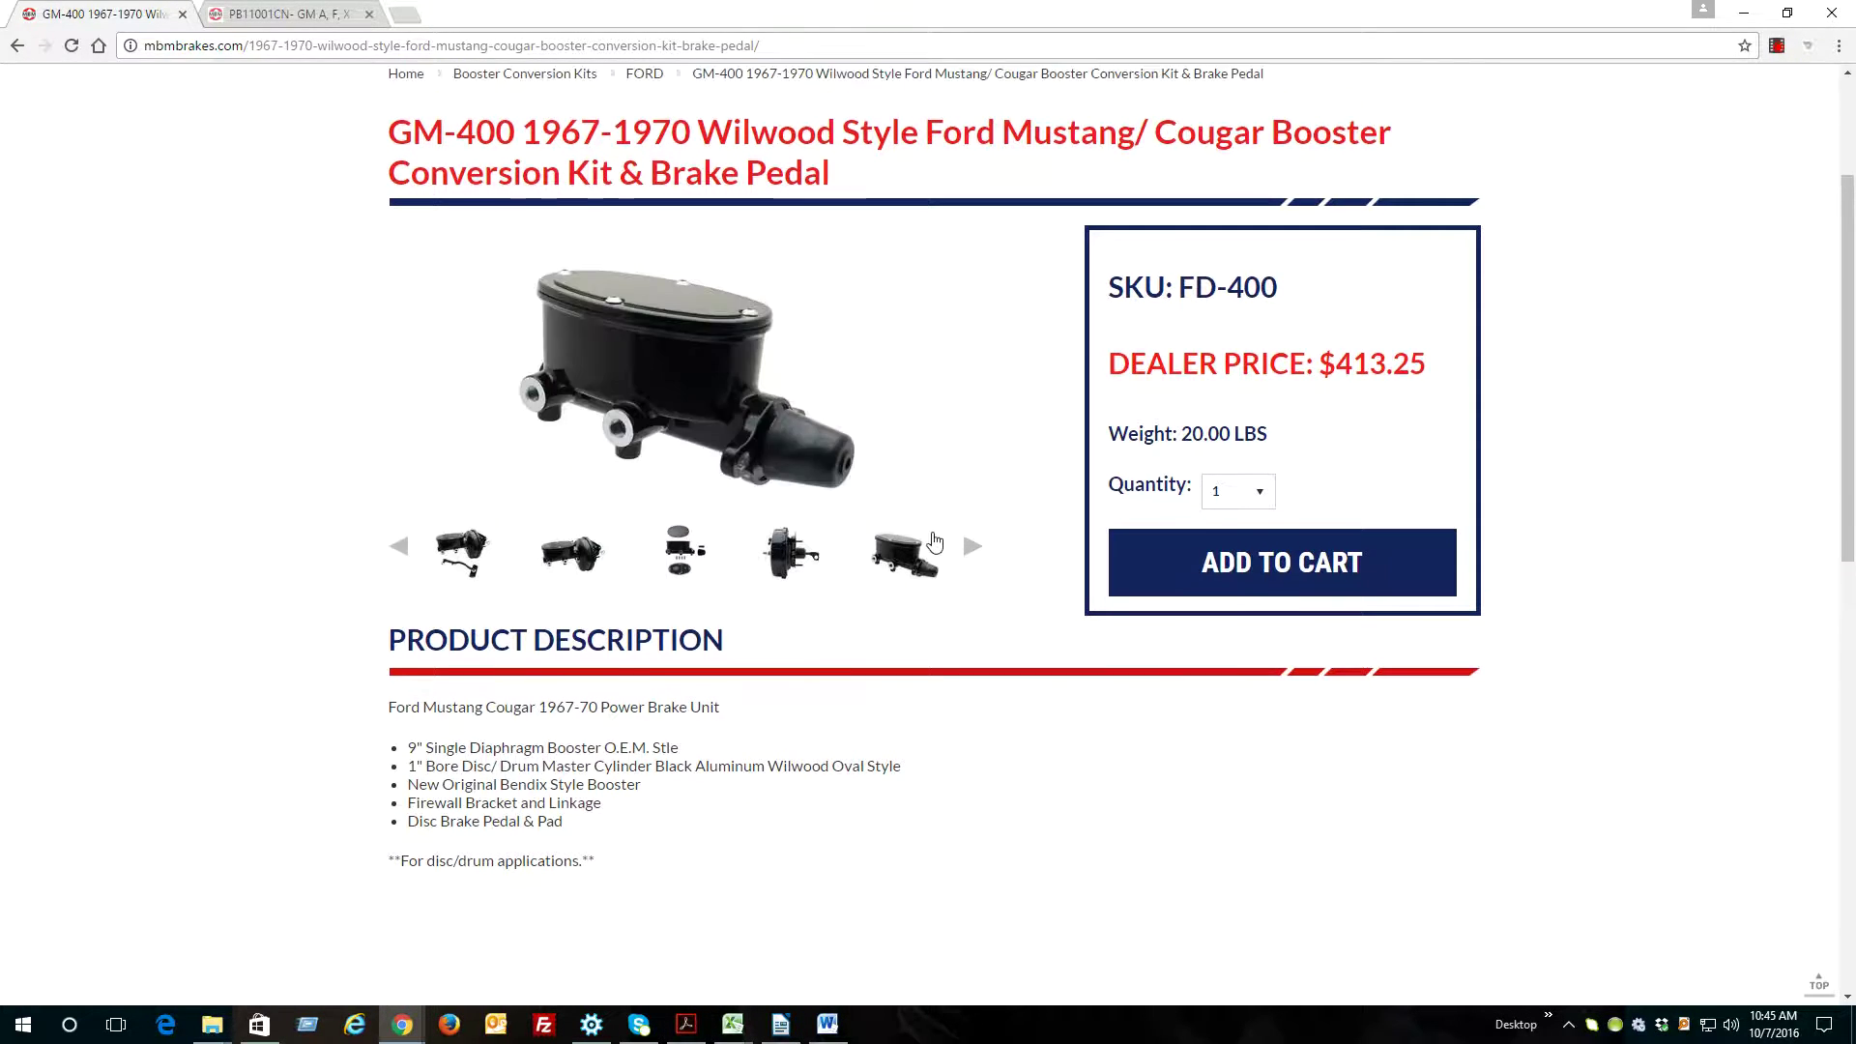
pyautogui.scroll(3, 937, 522)
pyautogui.scroll(-5, 957, 522)
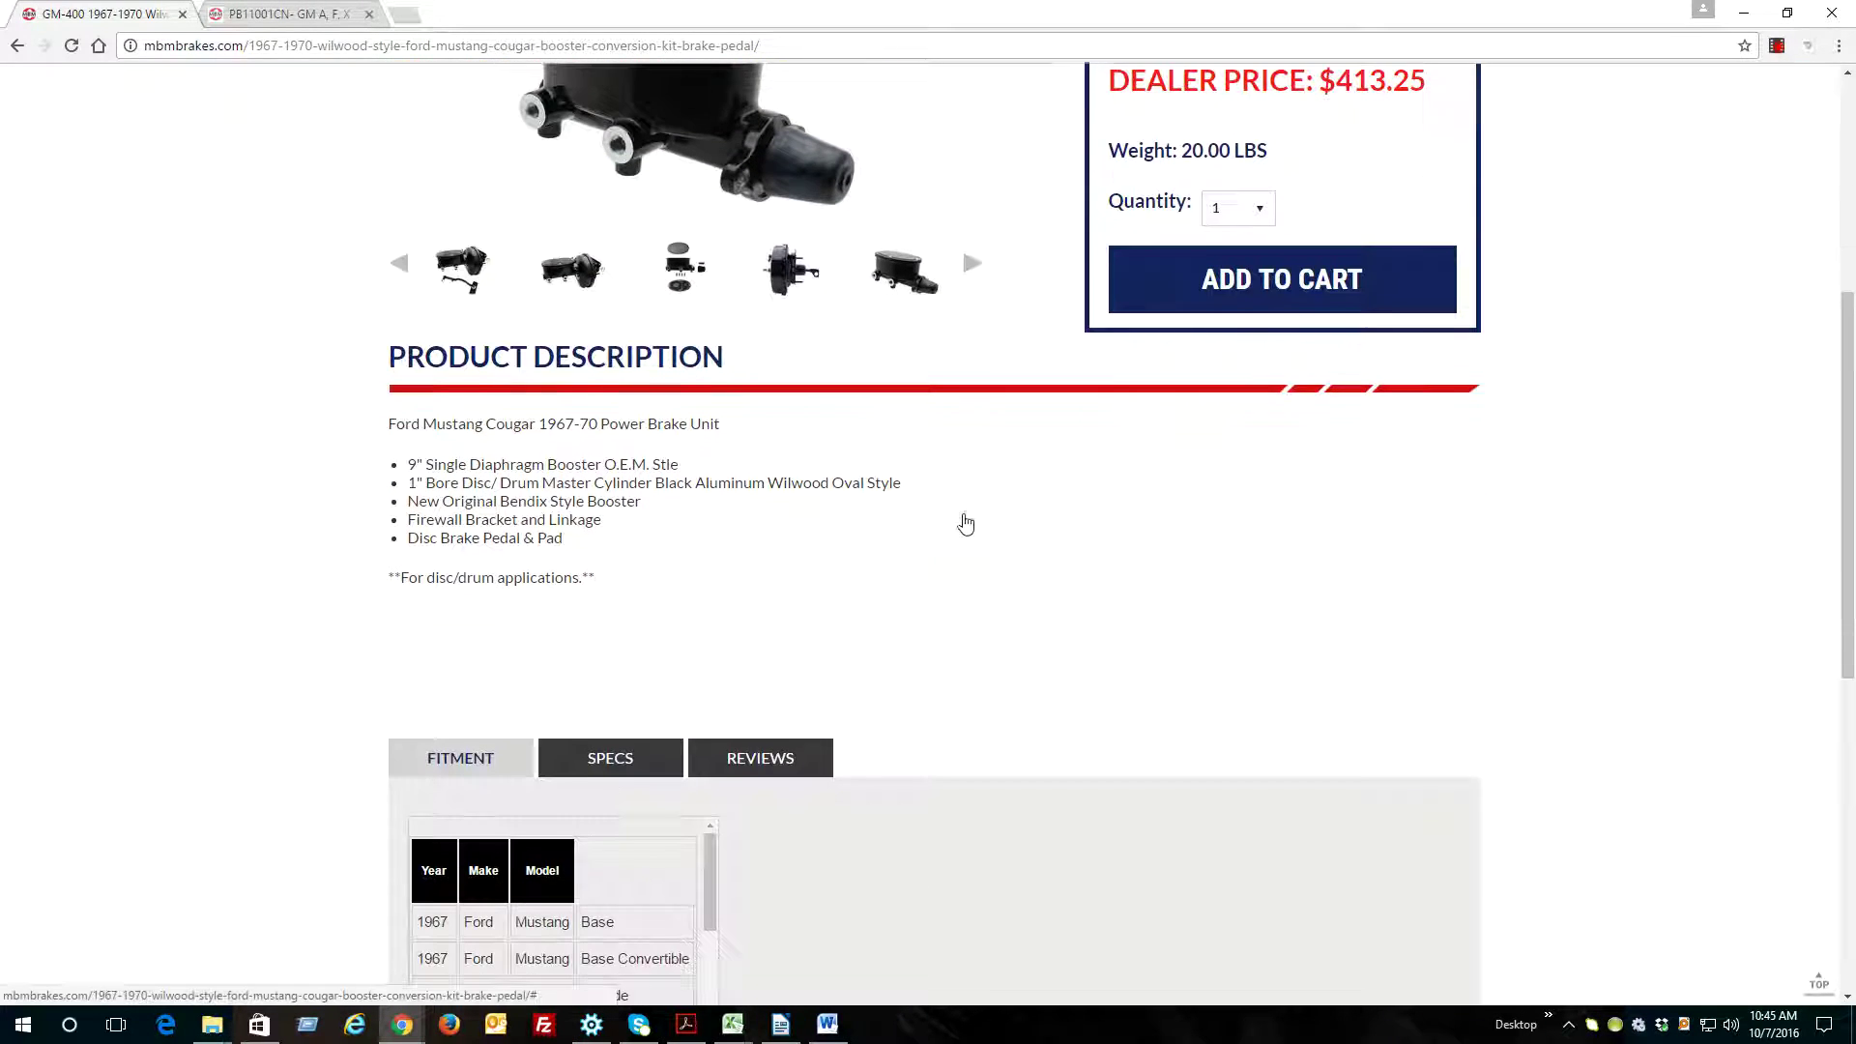
pyautogui.moveTo(408, 474); pyautogui.dragTo(580, 576)
pyautogui.click(580, 576)
pyautogui.scroll(-3, 512, 585)
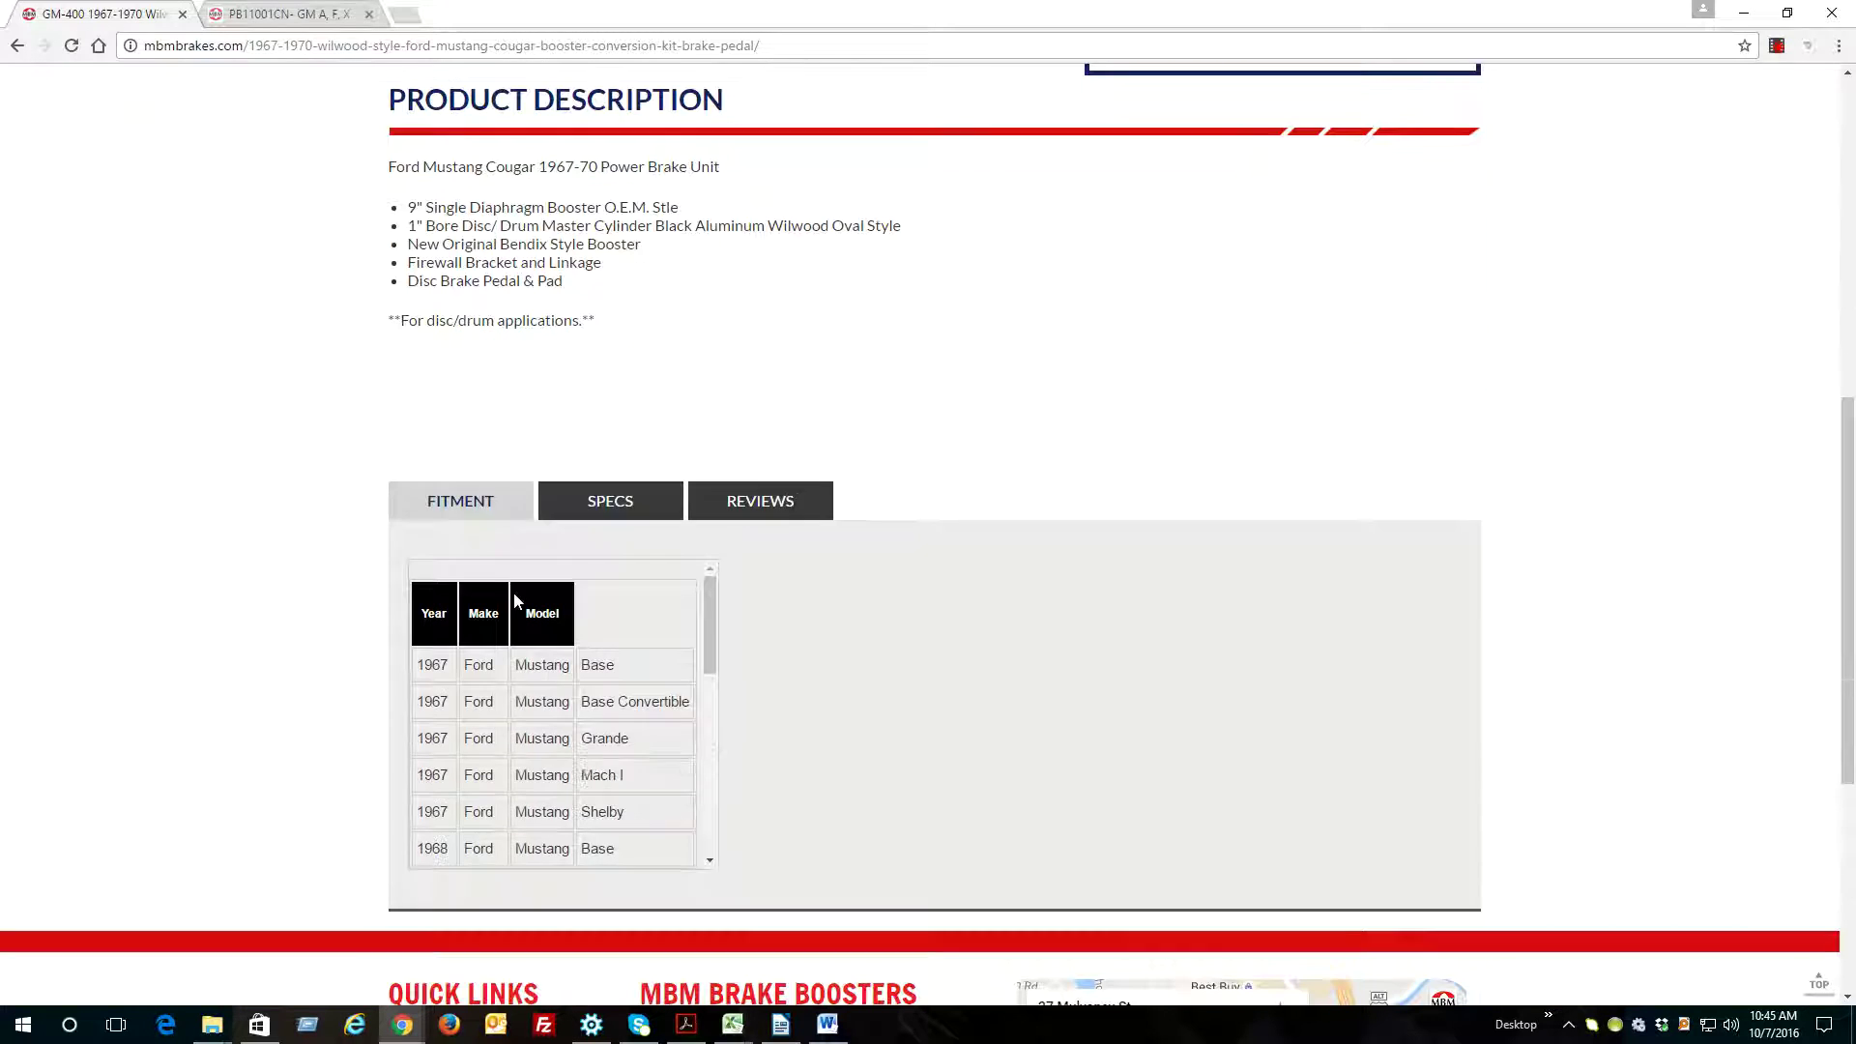
pyautogui.moveTo(716, 597); pyautogui.dragTo(619, 672)
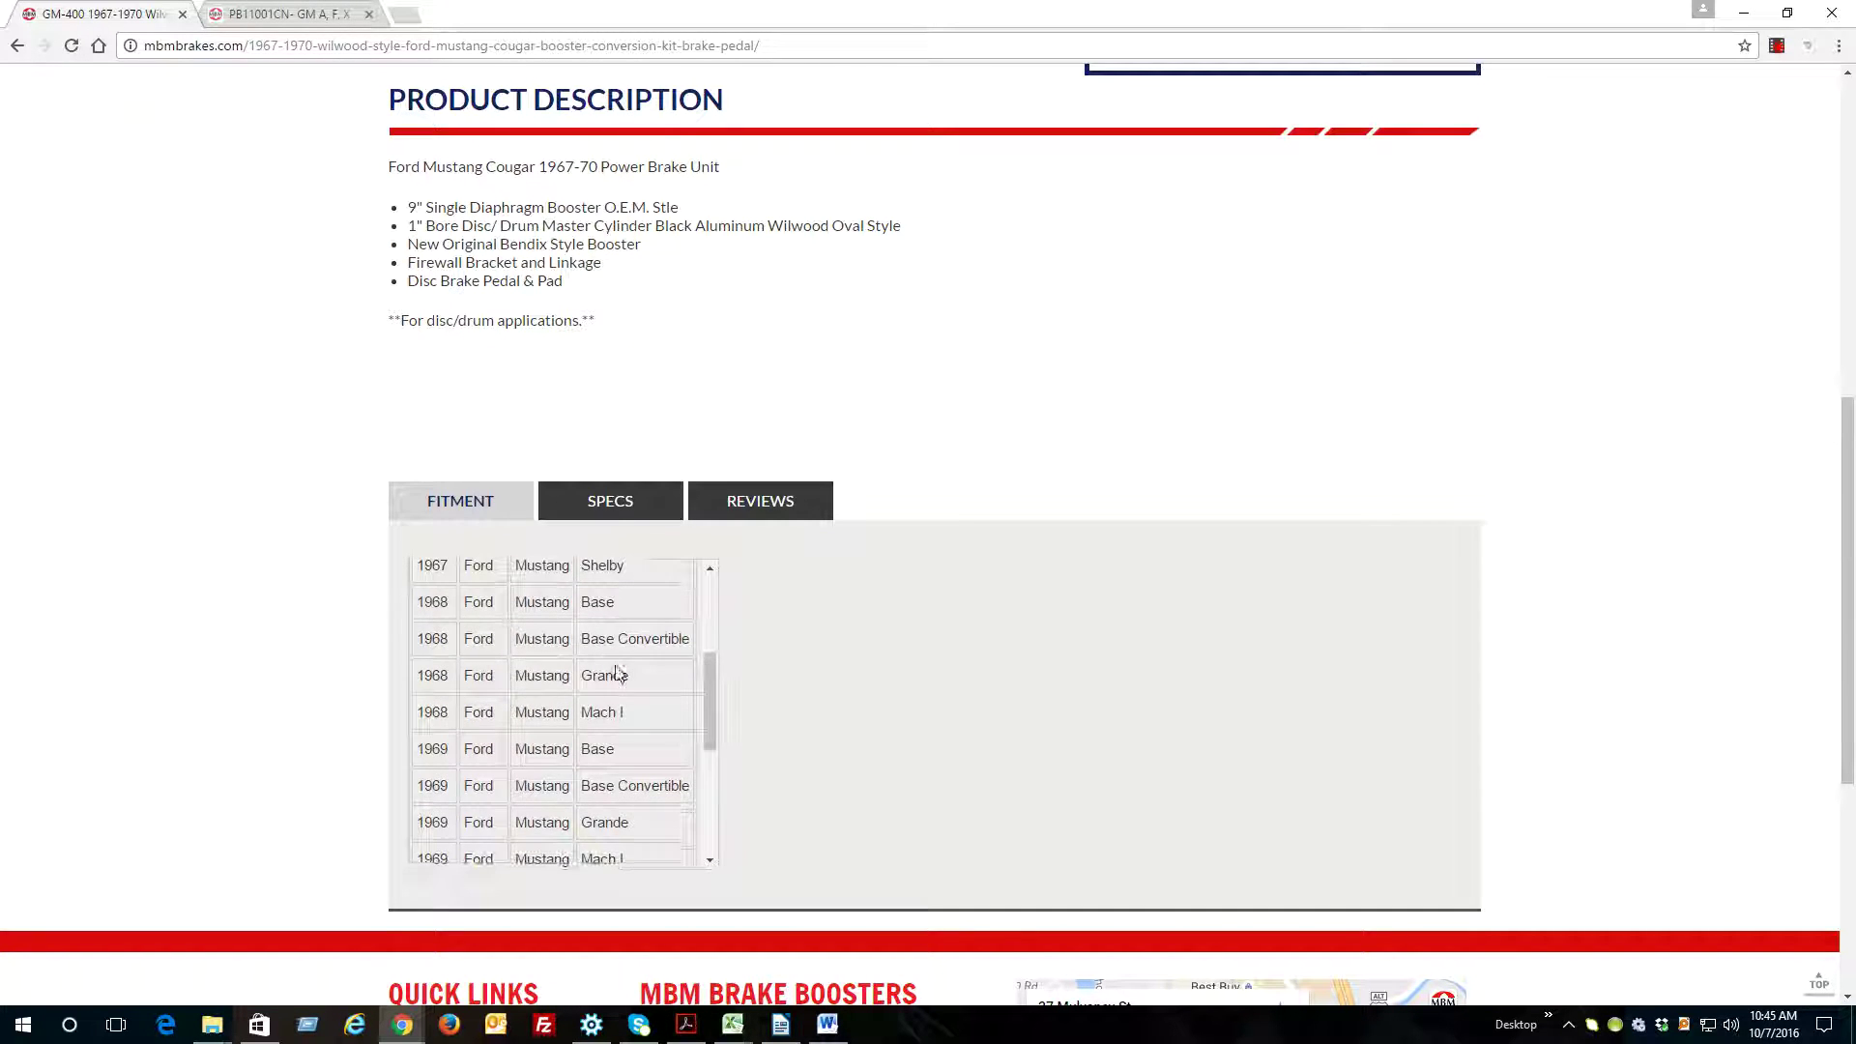
pyautogui.click(610, 501)
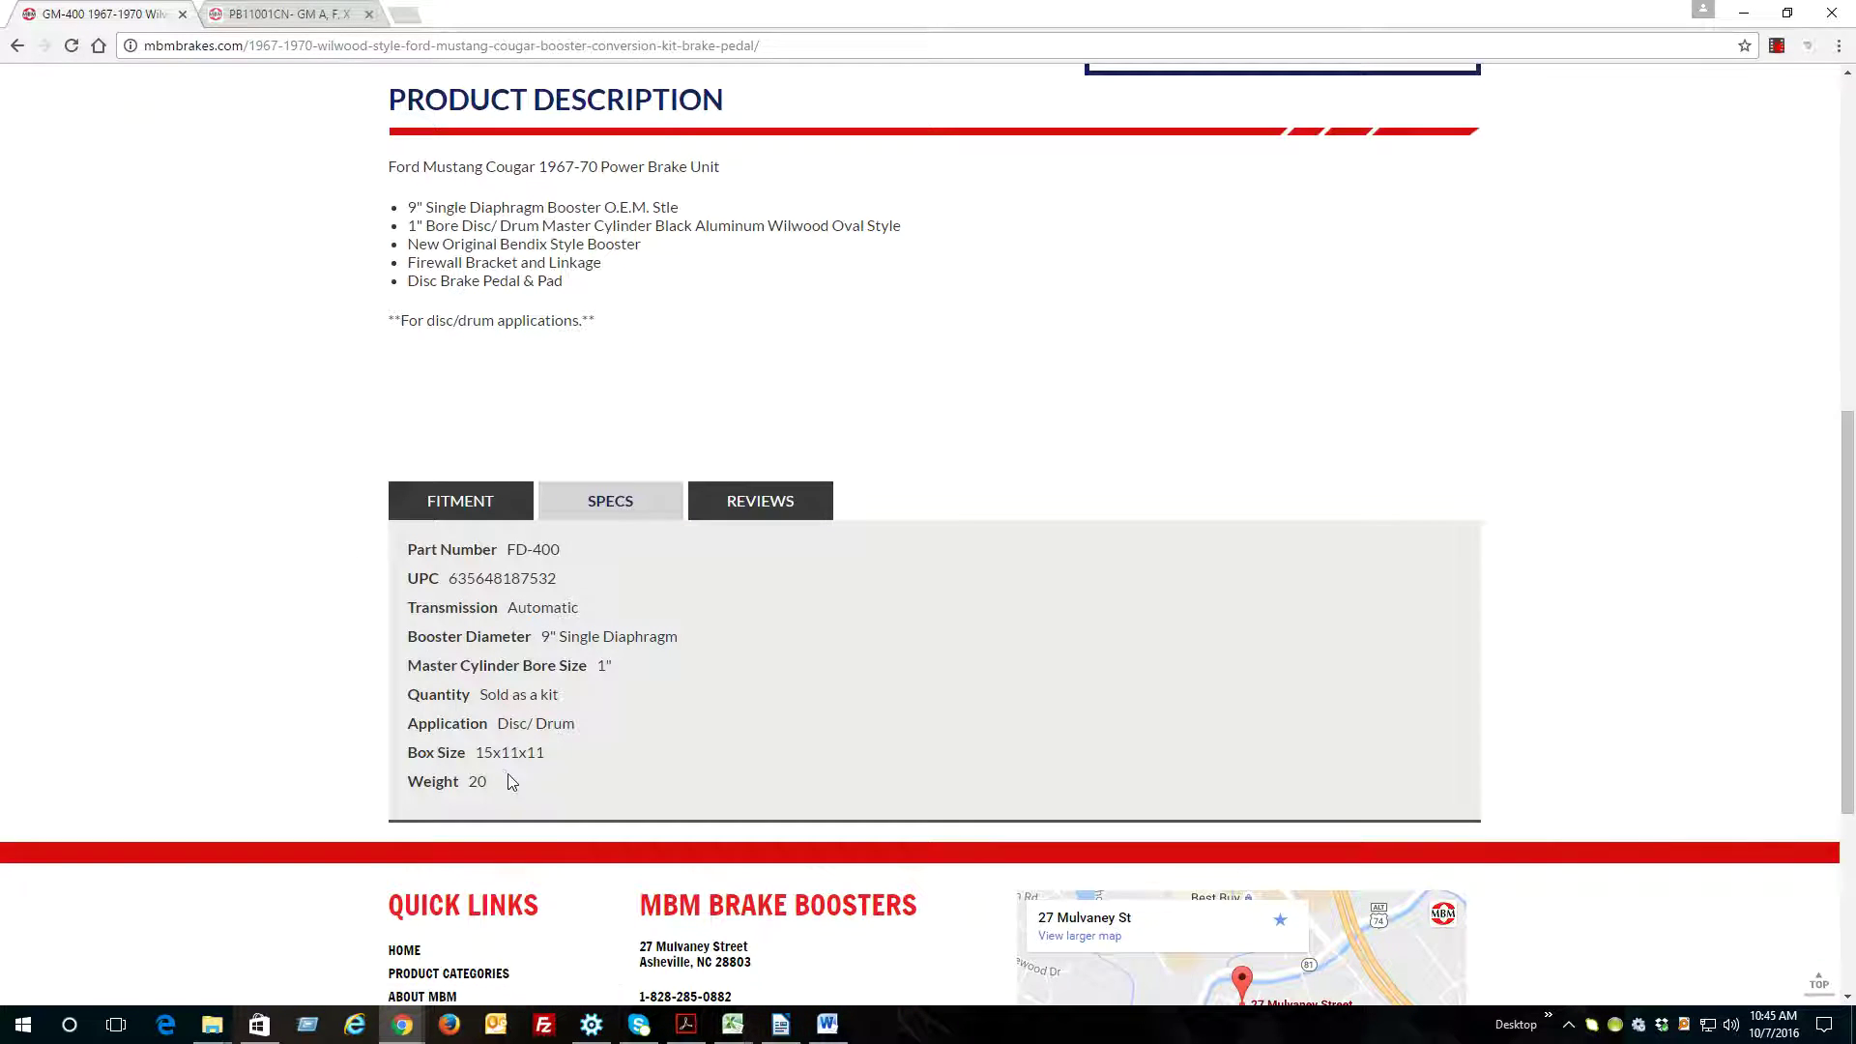
pyautogui.click(458, 503)
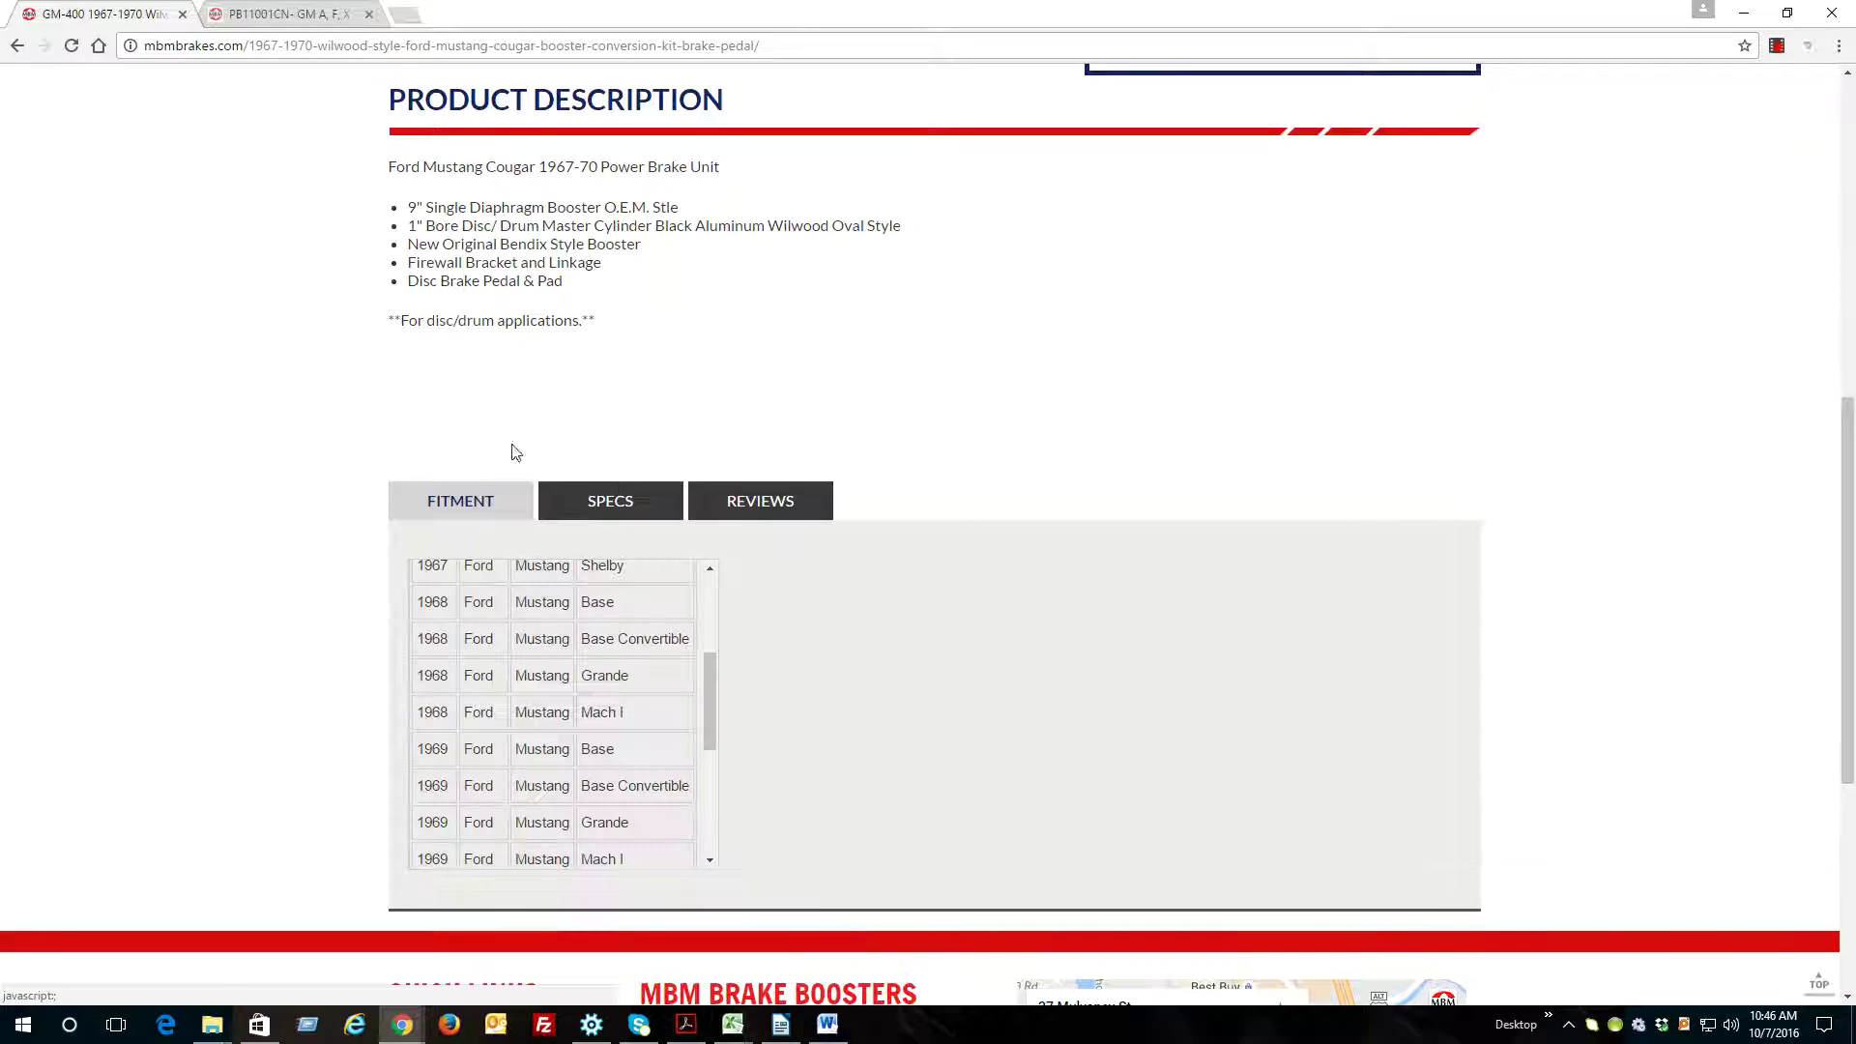
pyautogui.scroll(7, 1067, 471)
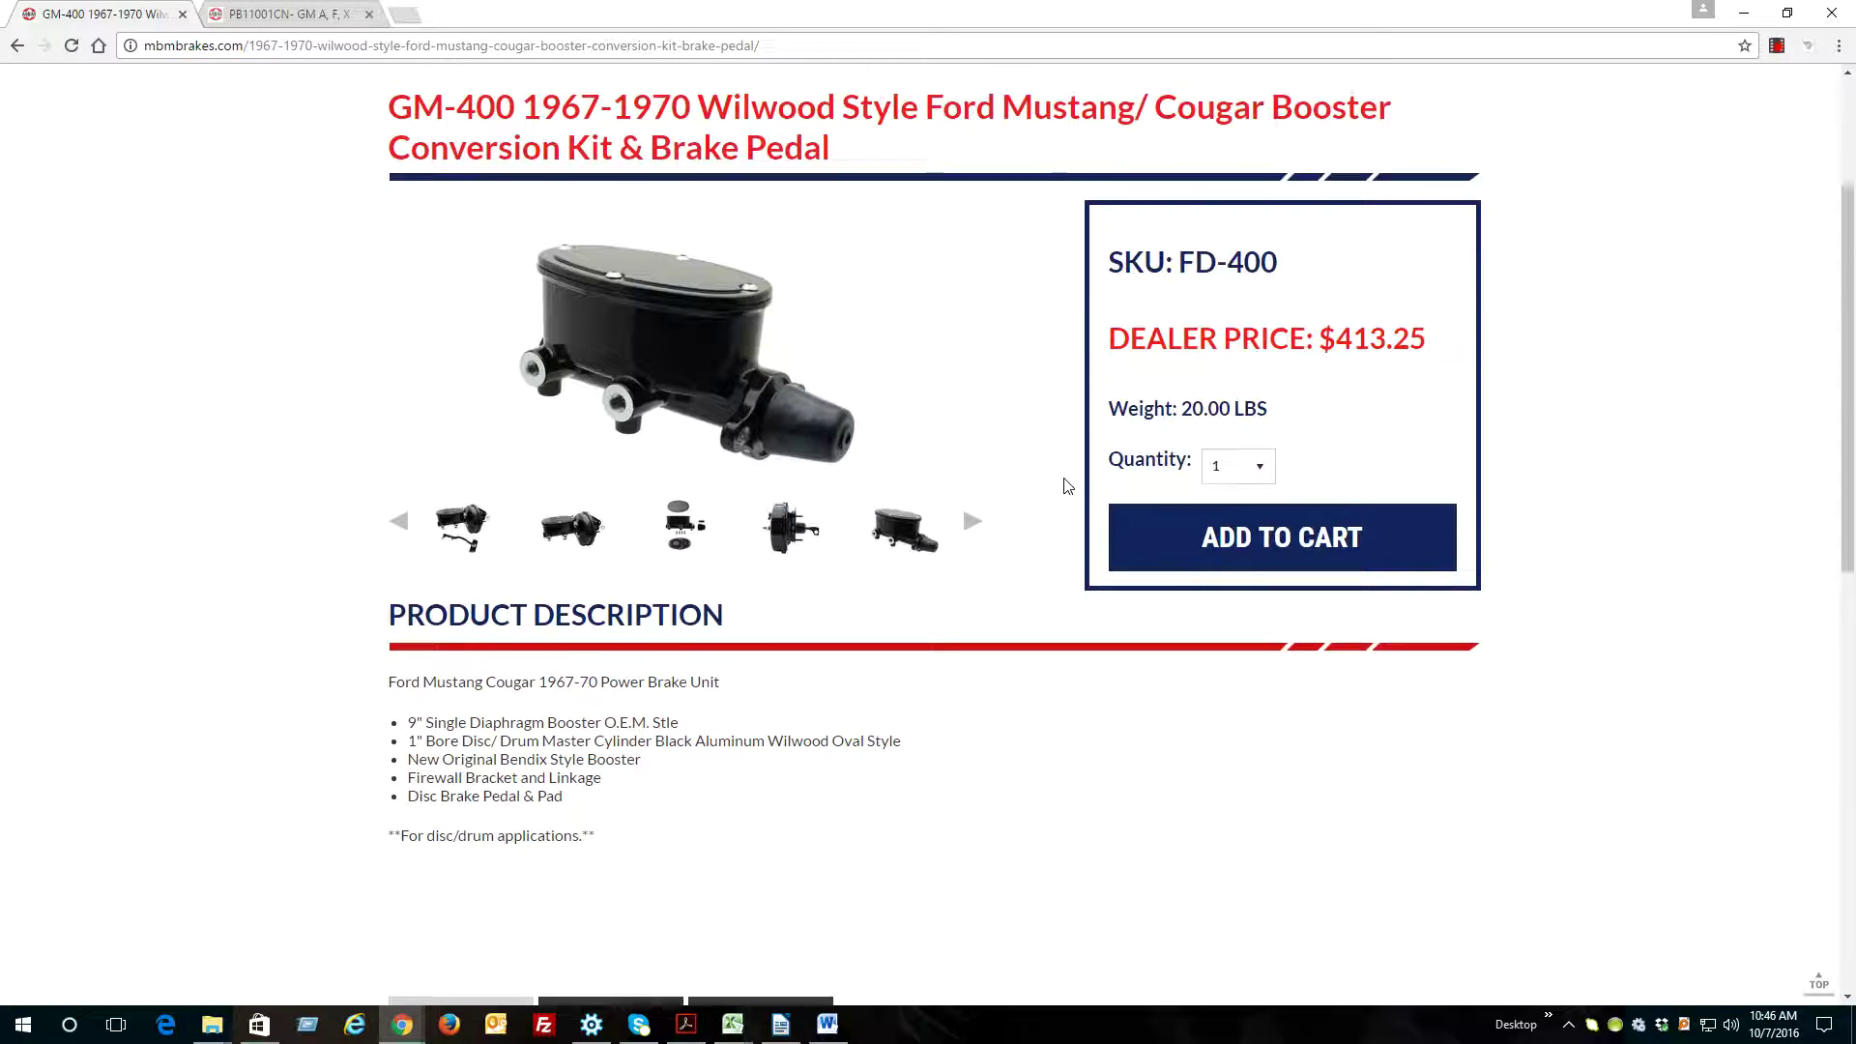
pyautogui.moveTo(1440, 476); pyautogui.dragTo(1199, 595)
pyautogui.click(1191, 461)
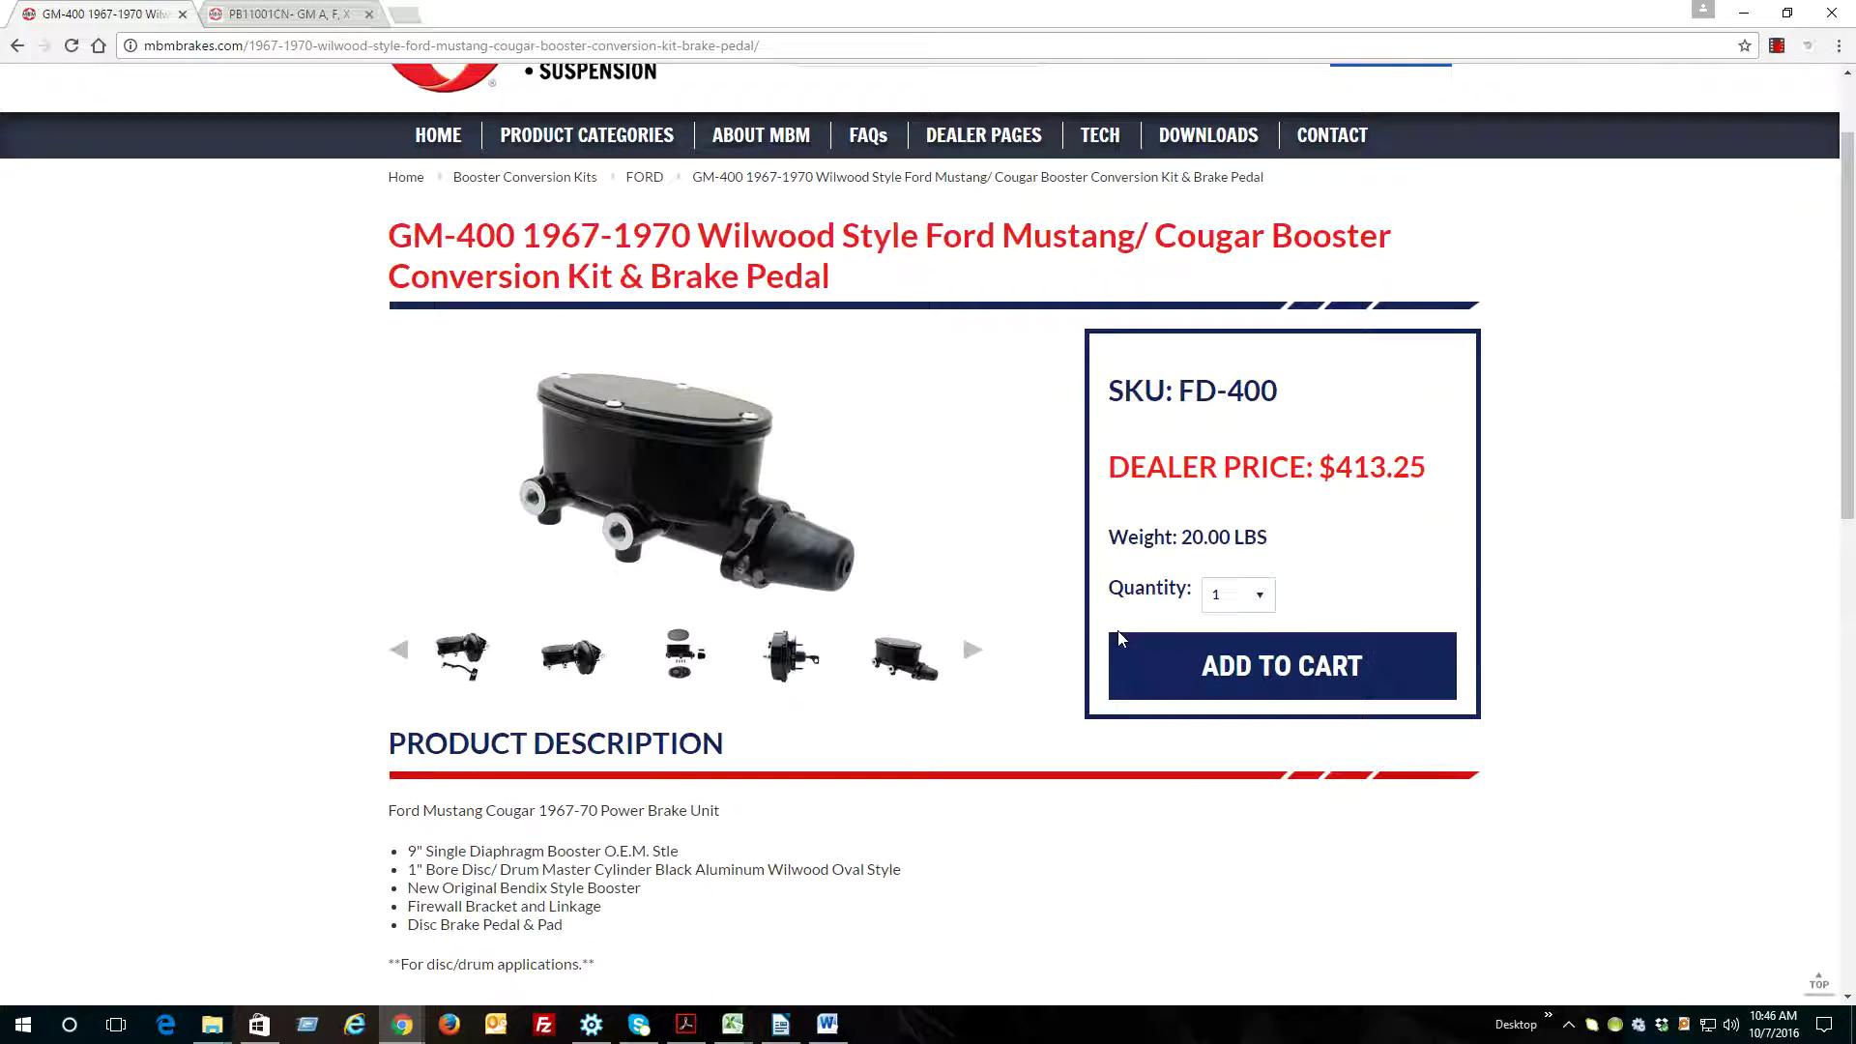
pyautogui.click(1257, 597)
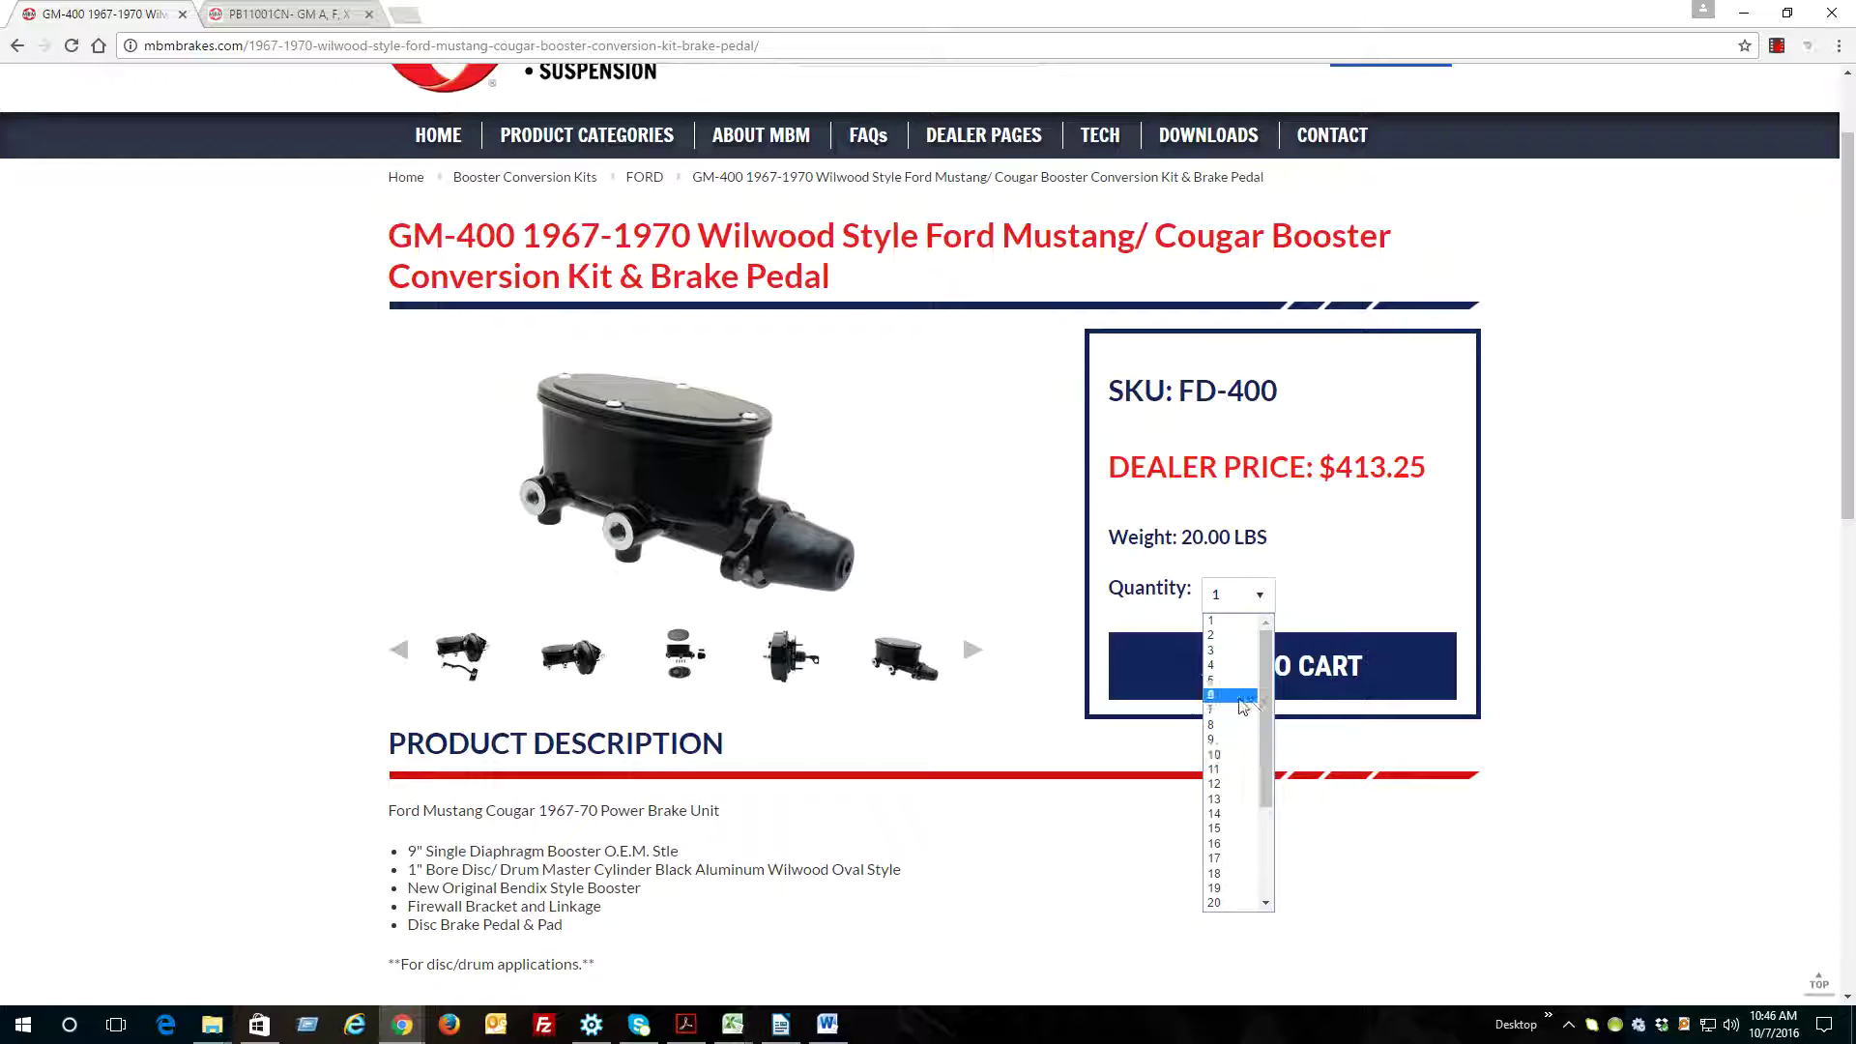
pyautogui.click(1230, 680)
pyautogui.click(1232, 596)
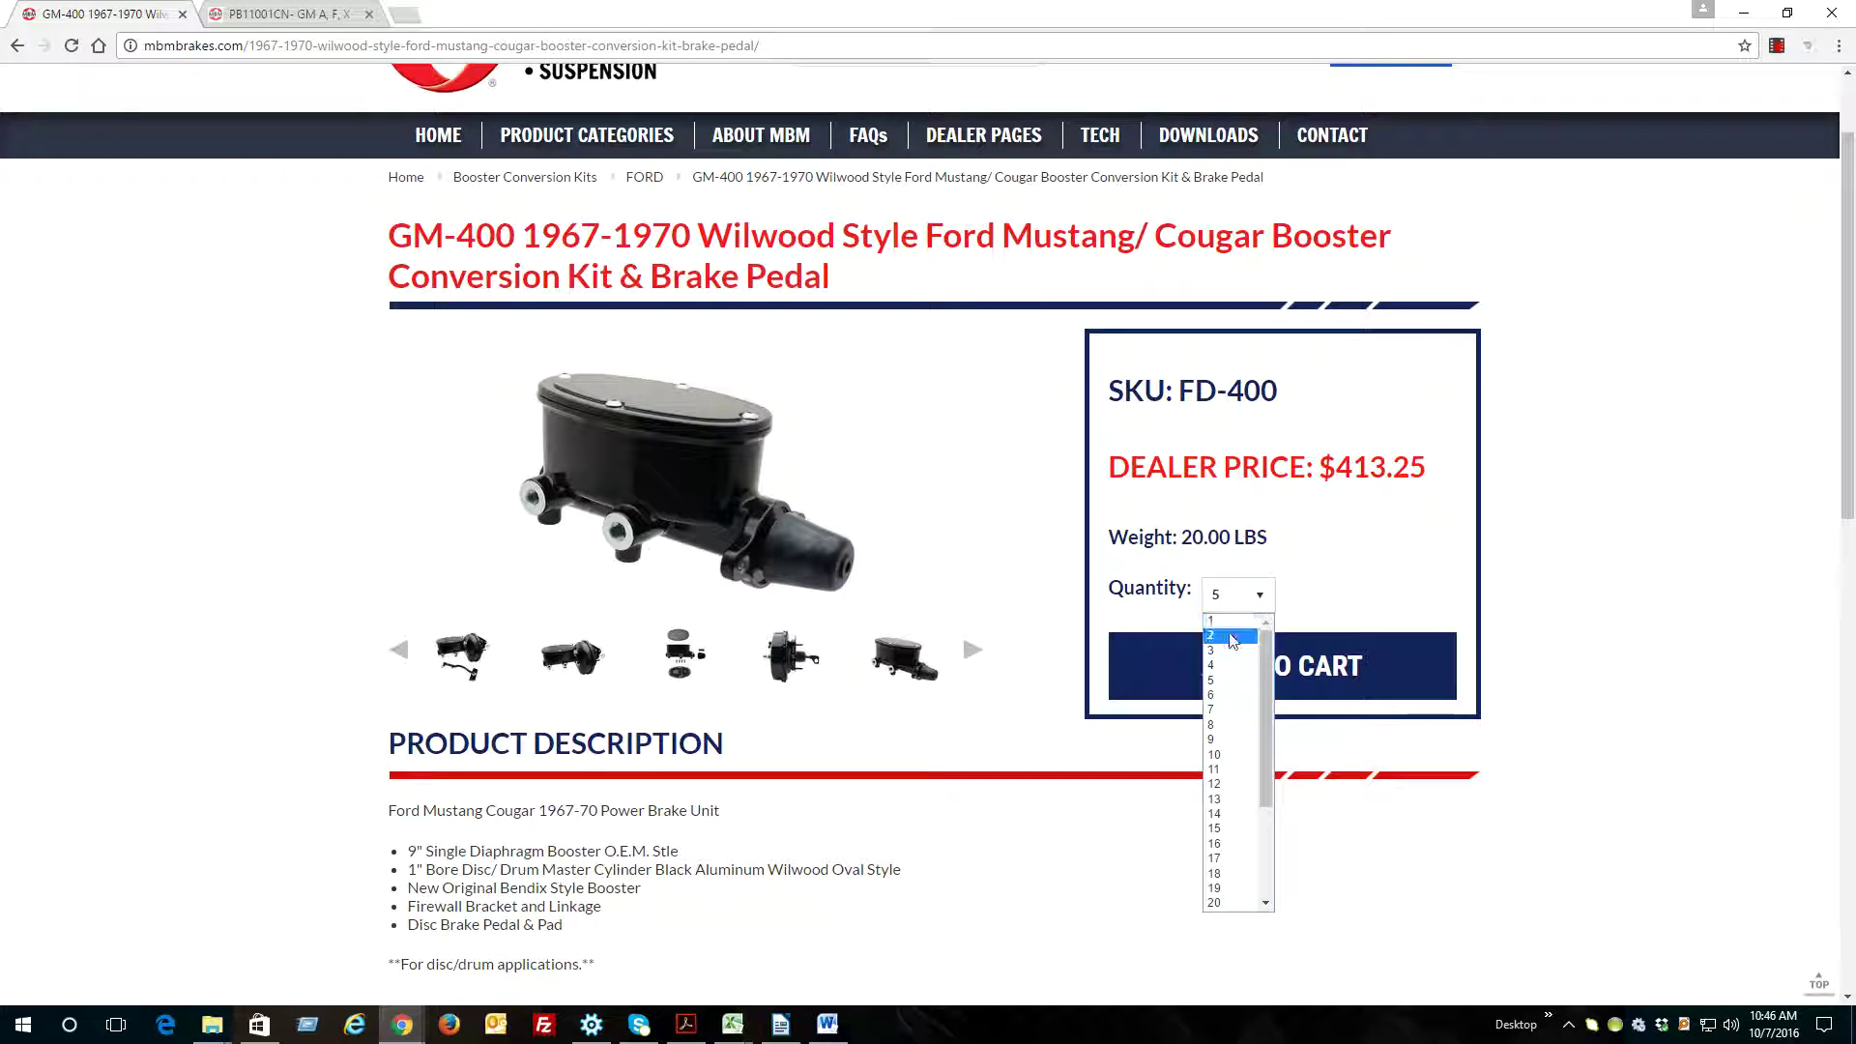
pyautogui.click(1218, 619)
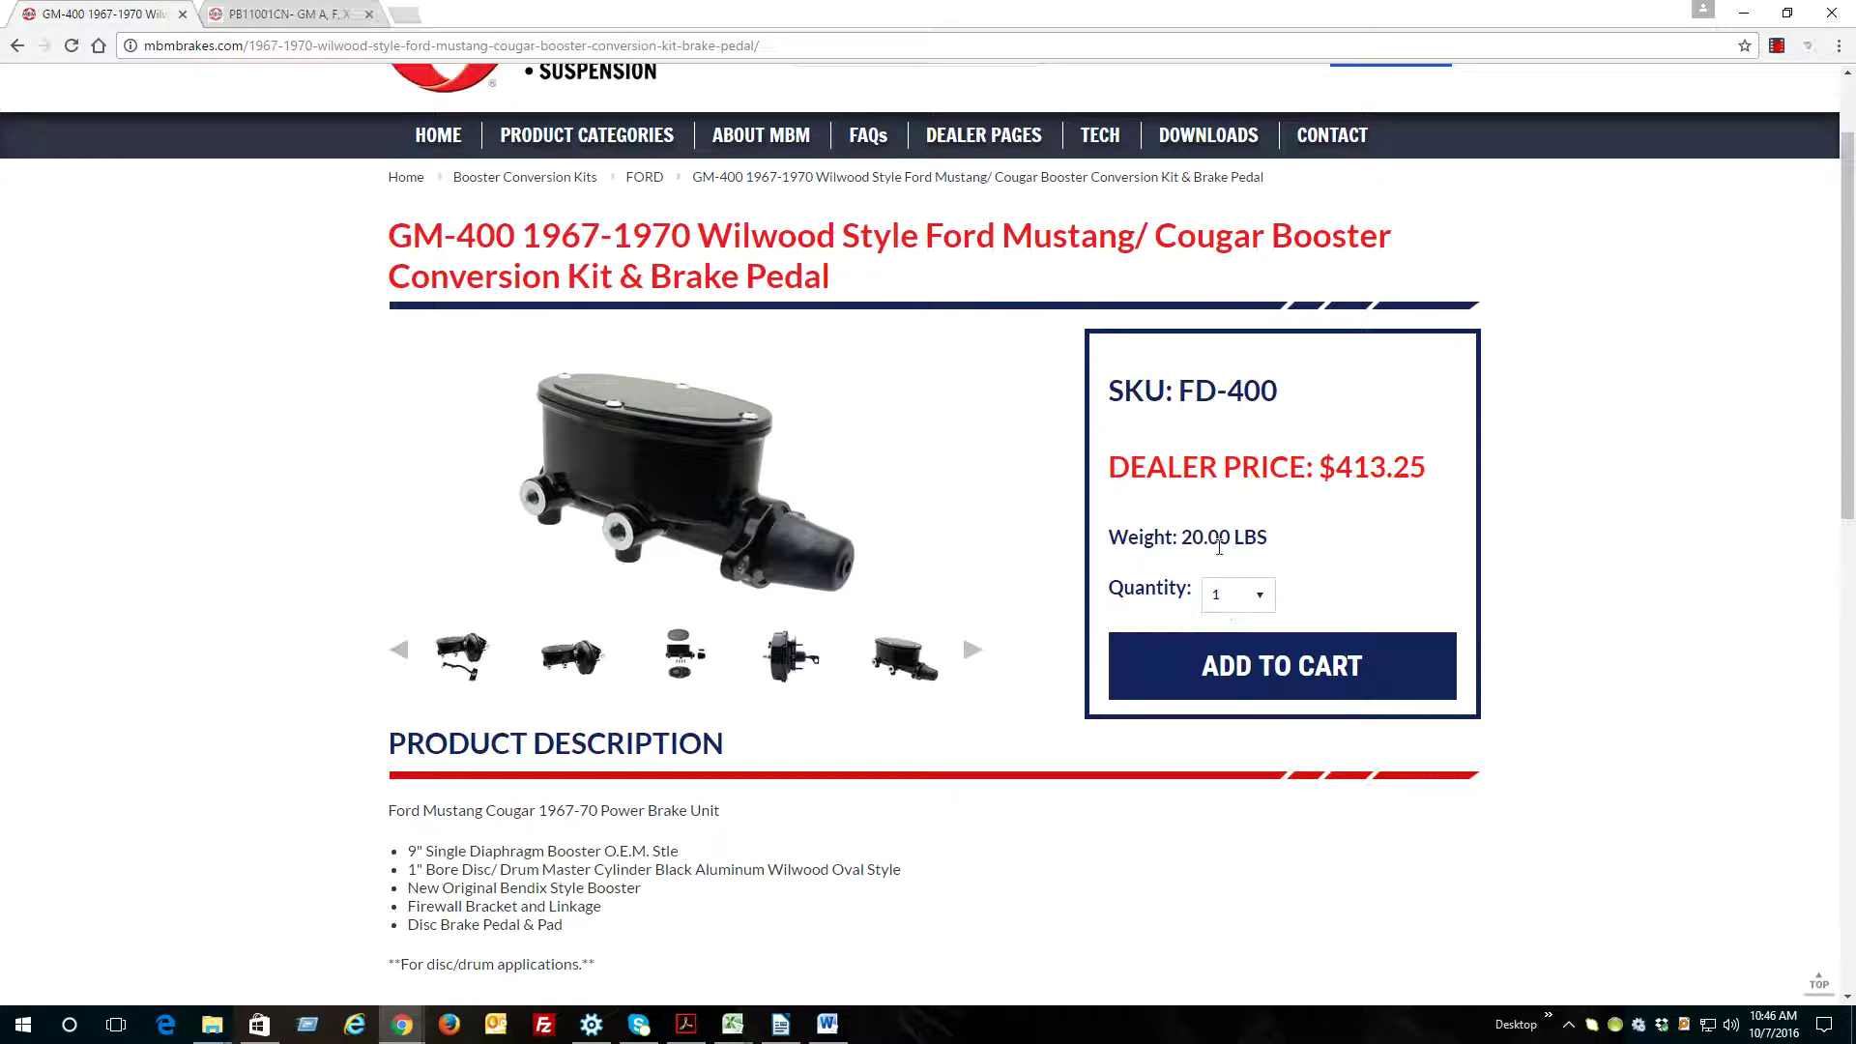
pyautogui.scroll(1, 1220, 547)
# Add one GM-400 Mustang/Cougar booster kit to the cart for $413.25
pyautogui.click(1363, 815)
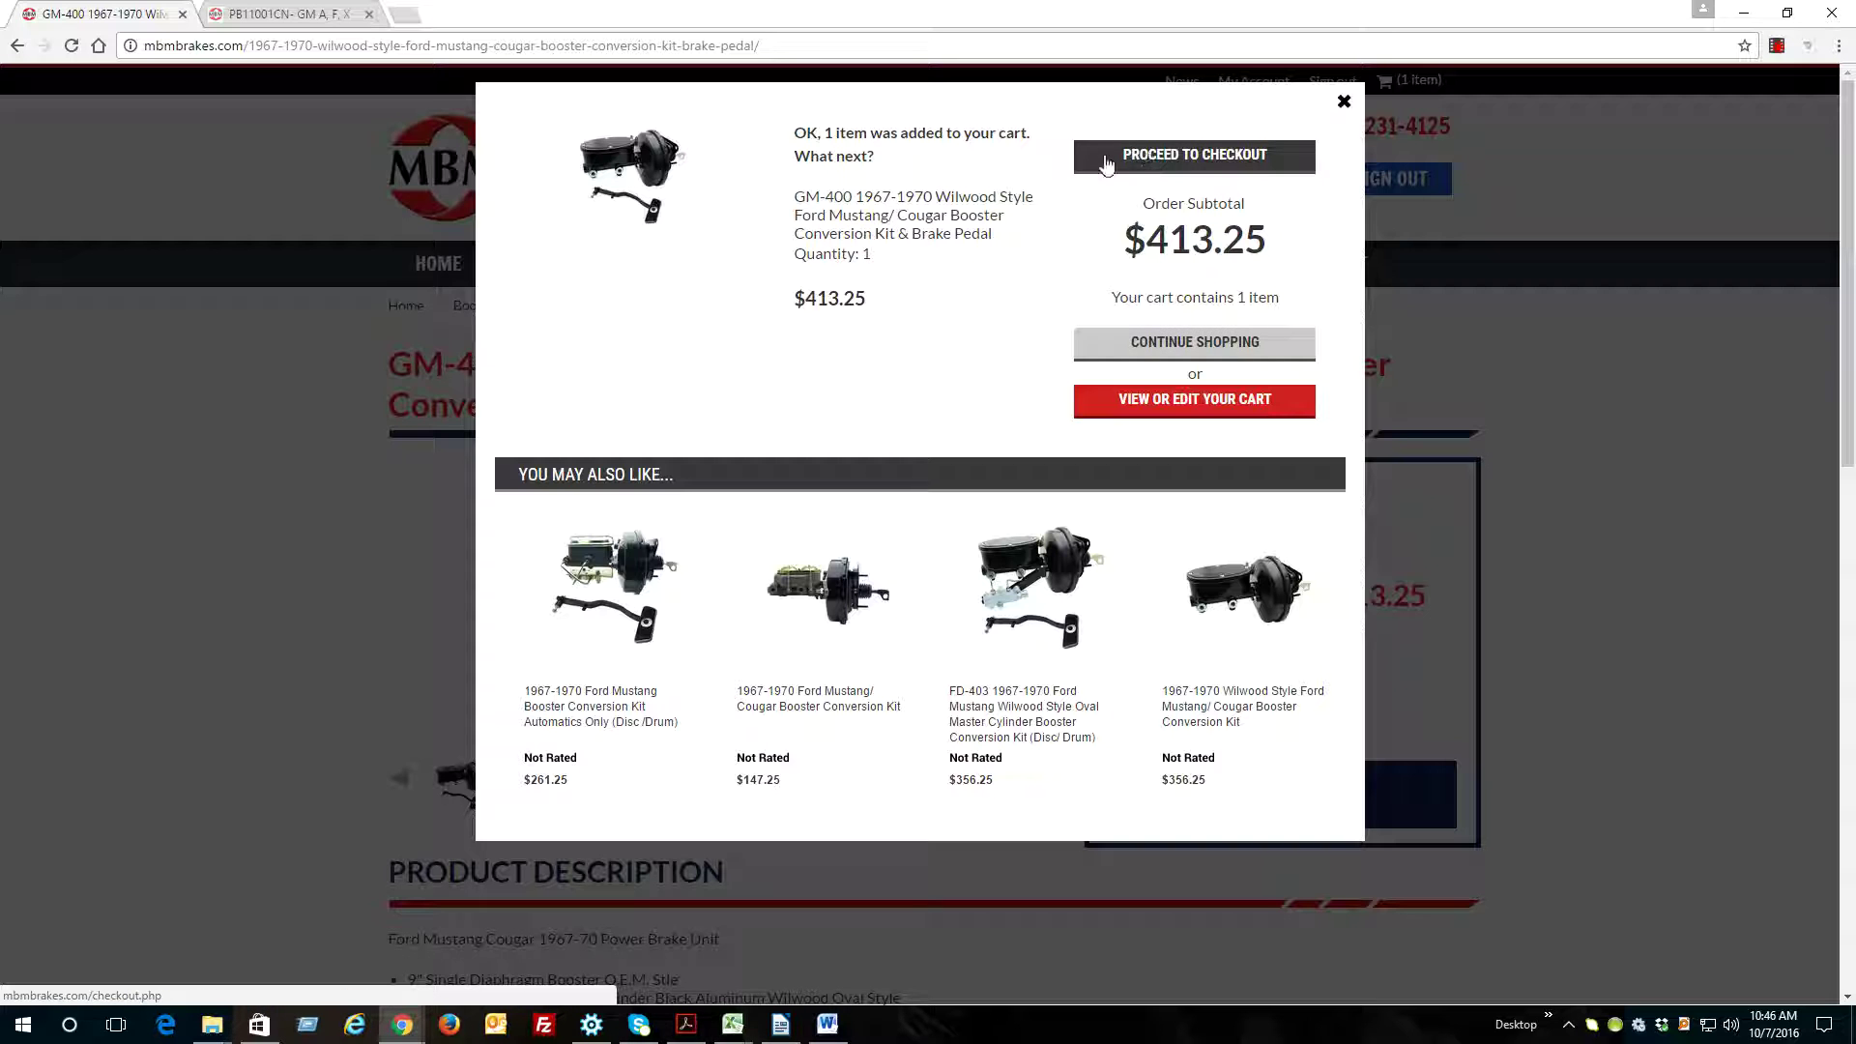
# Proceed to checkout and keep the existing saved billing address
pyautogui.click(1174, 161)
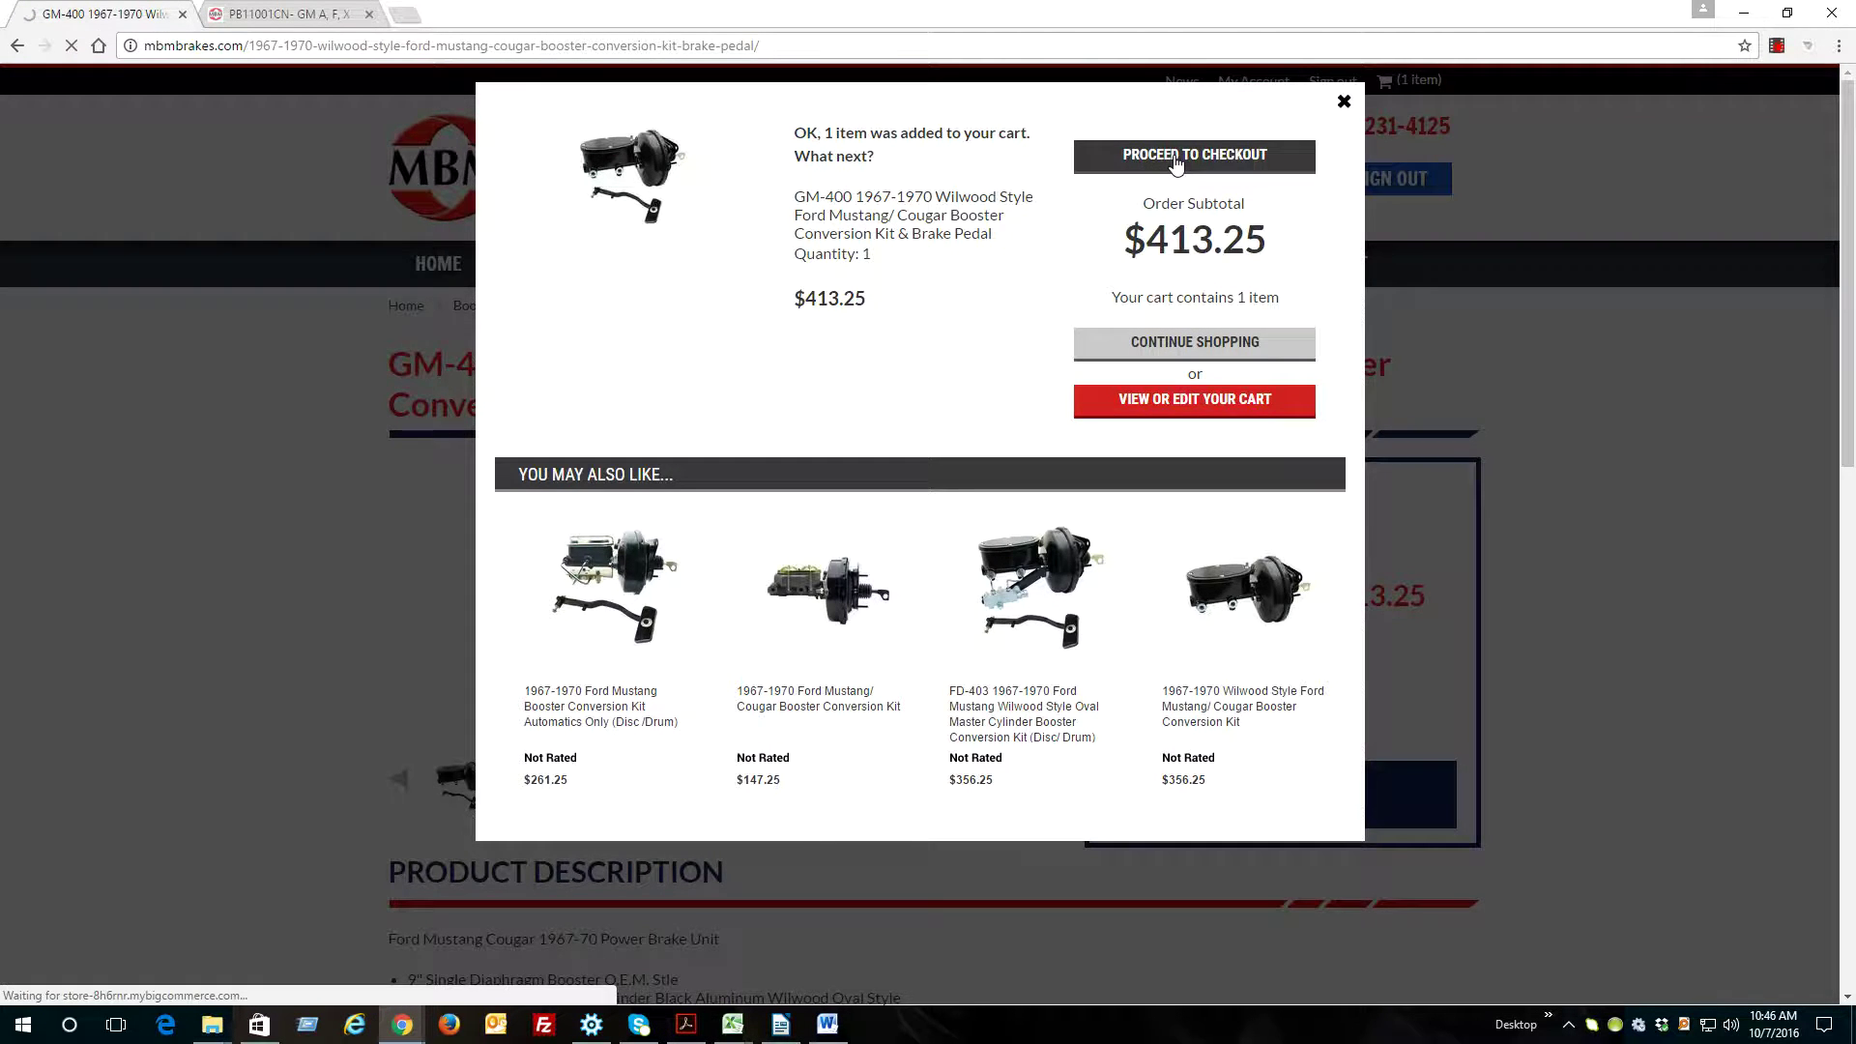
pyautogui.scroll(-1, 291, 281)
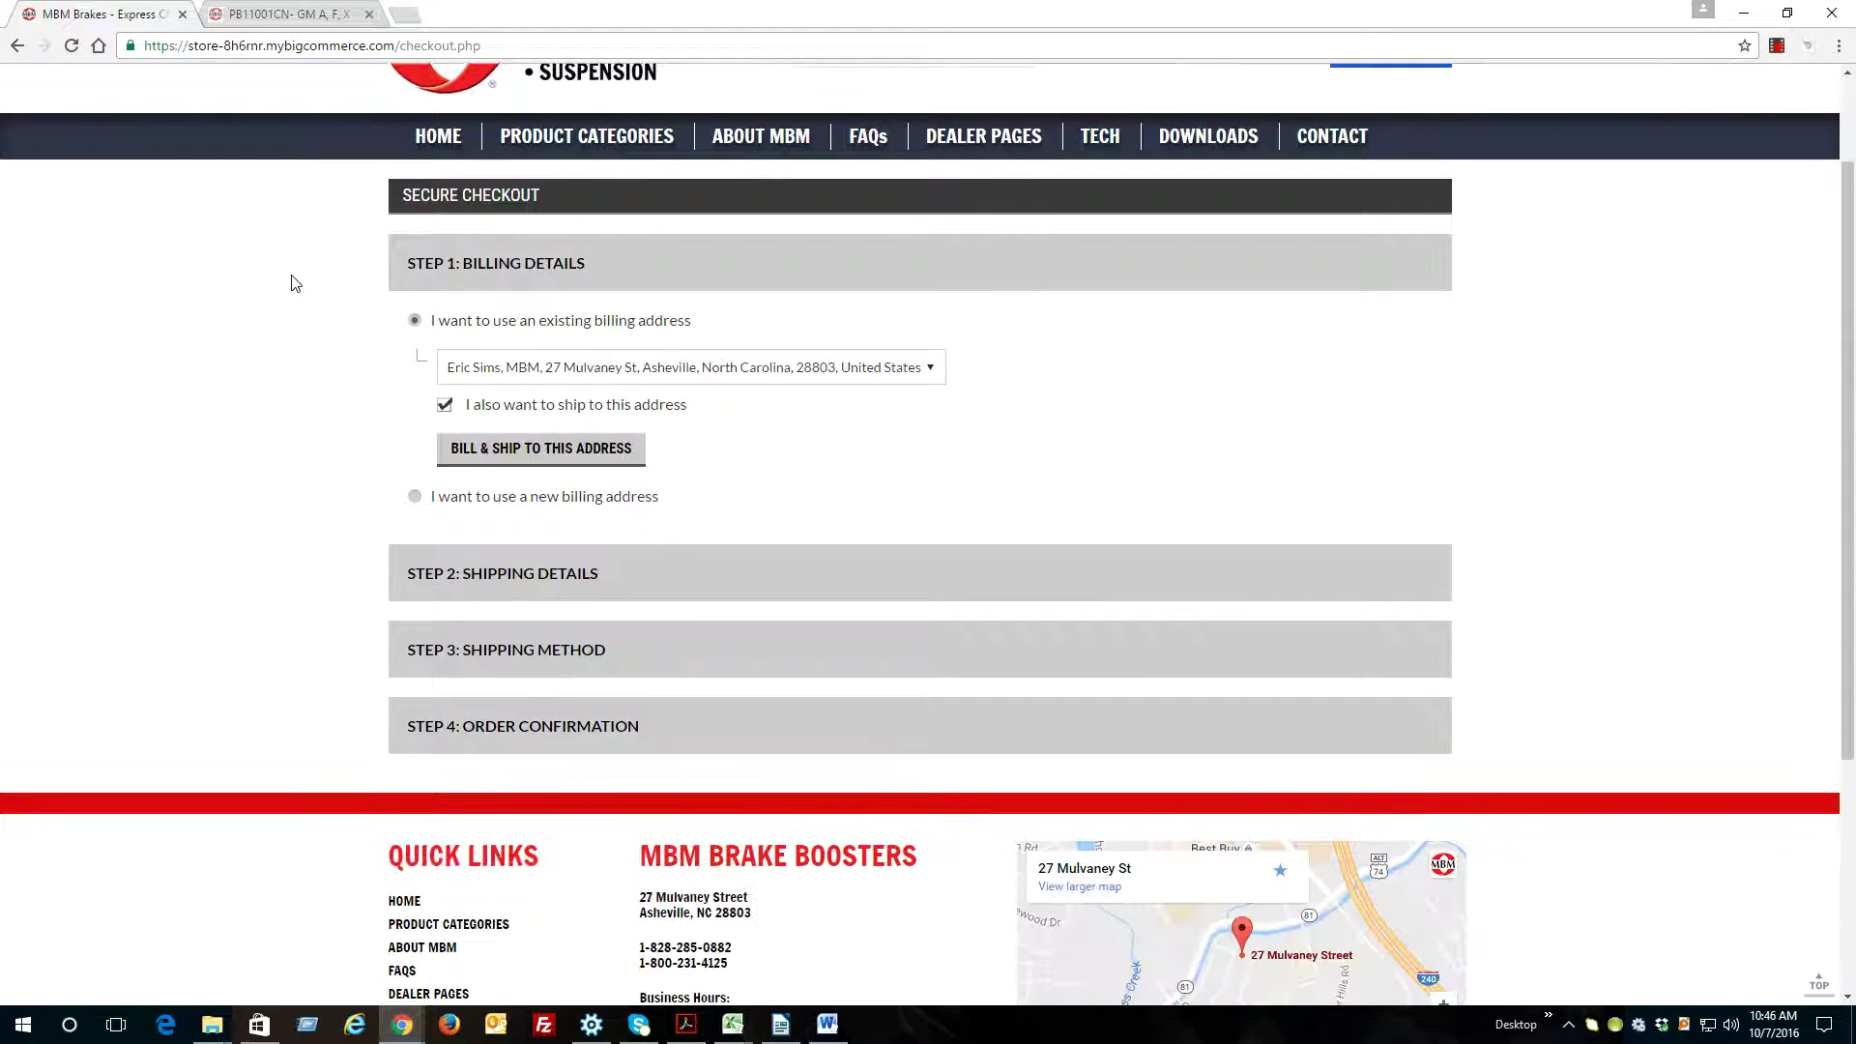
pyautogui.moveTo(407, 263); pyautogui.dragTo(589, 271)
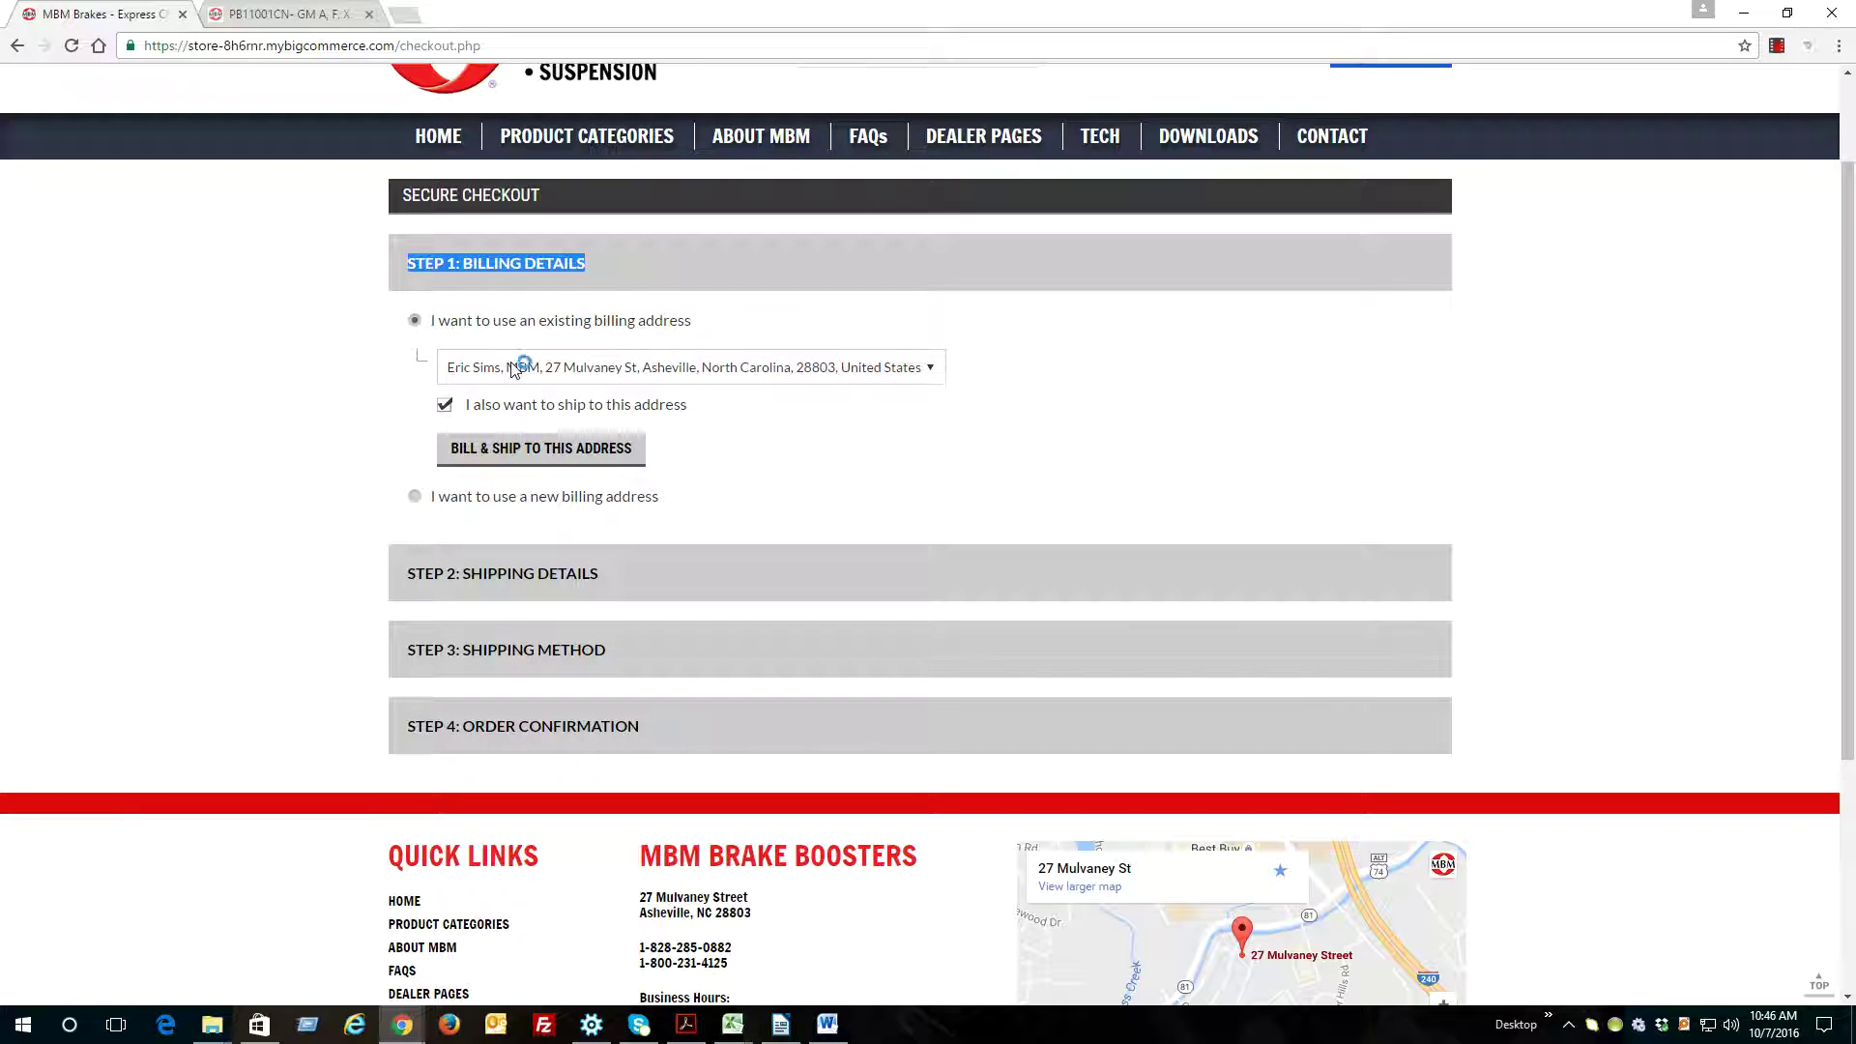
pyautogui.click(610, 370)
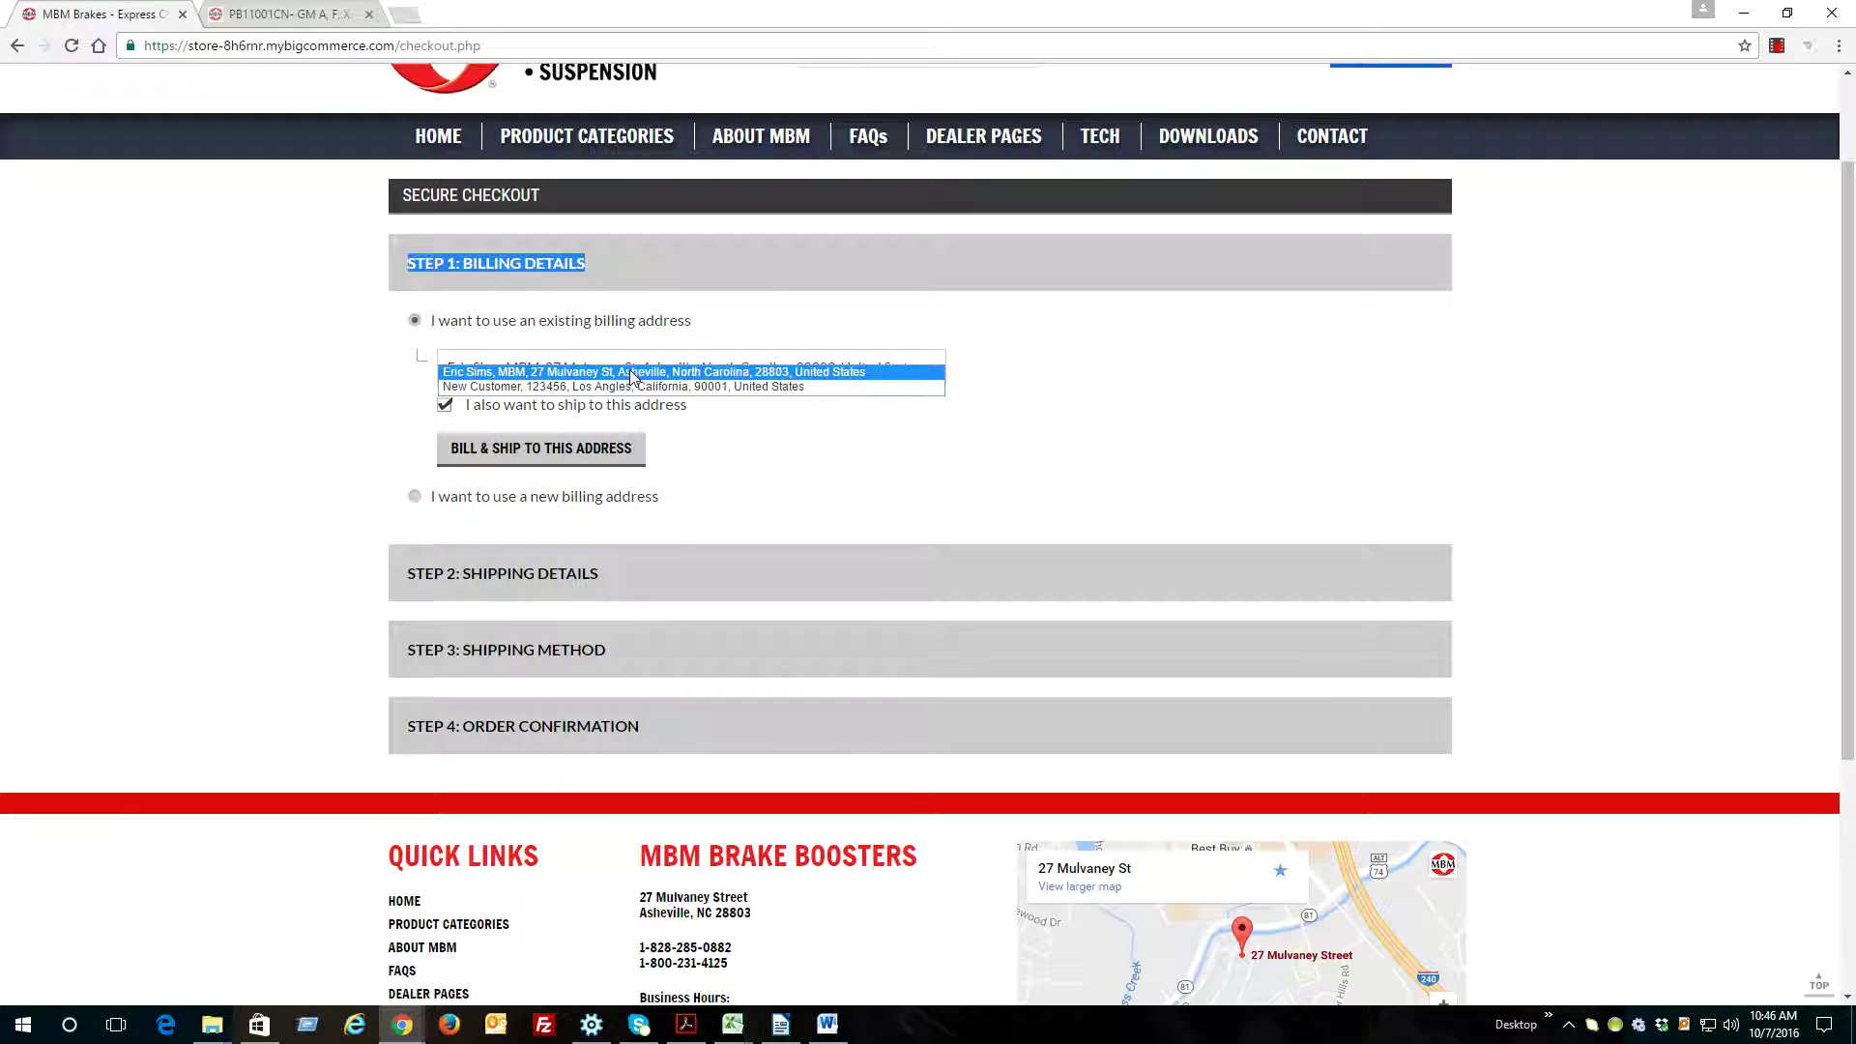
pyautogui.click(631, 373)
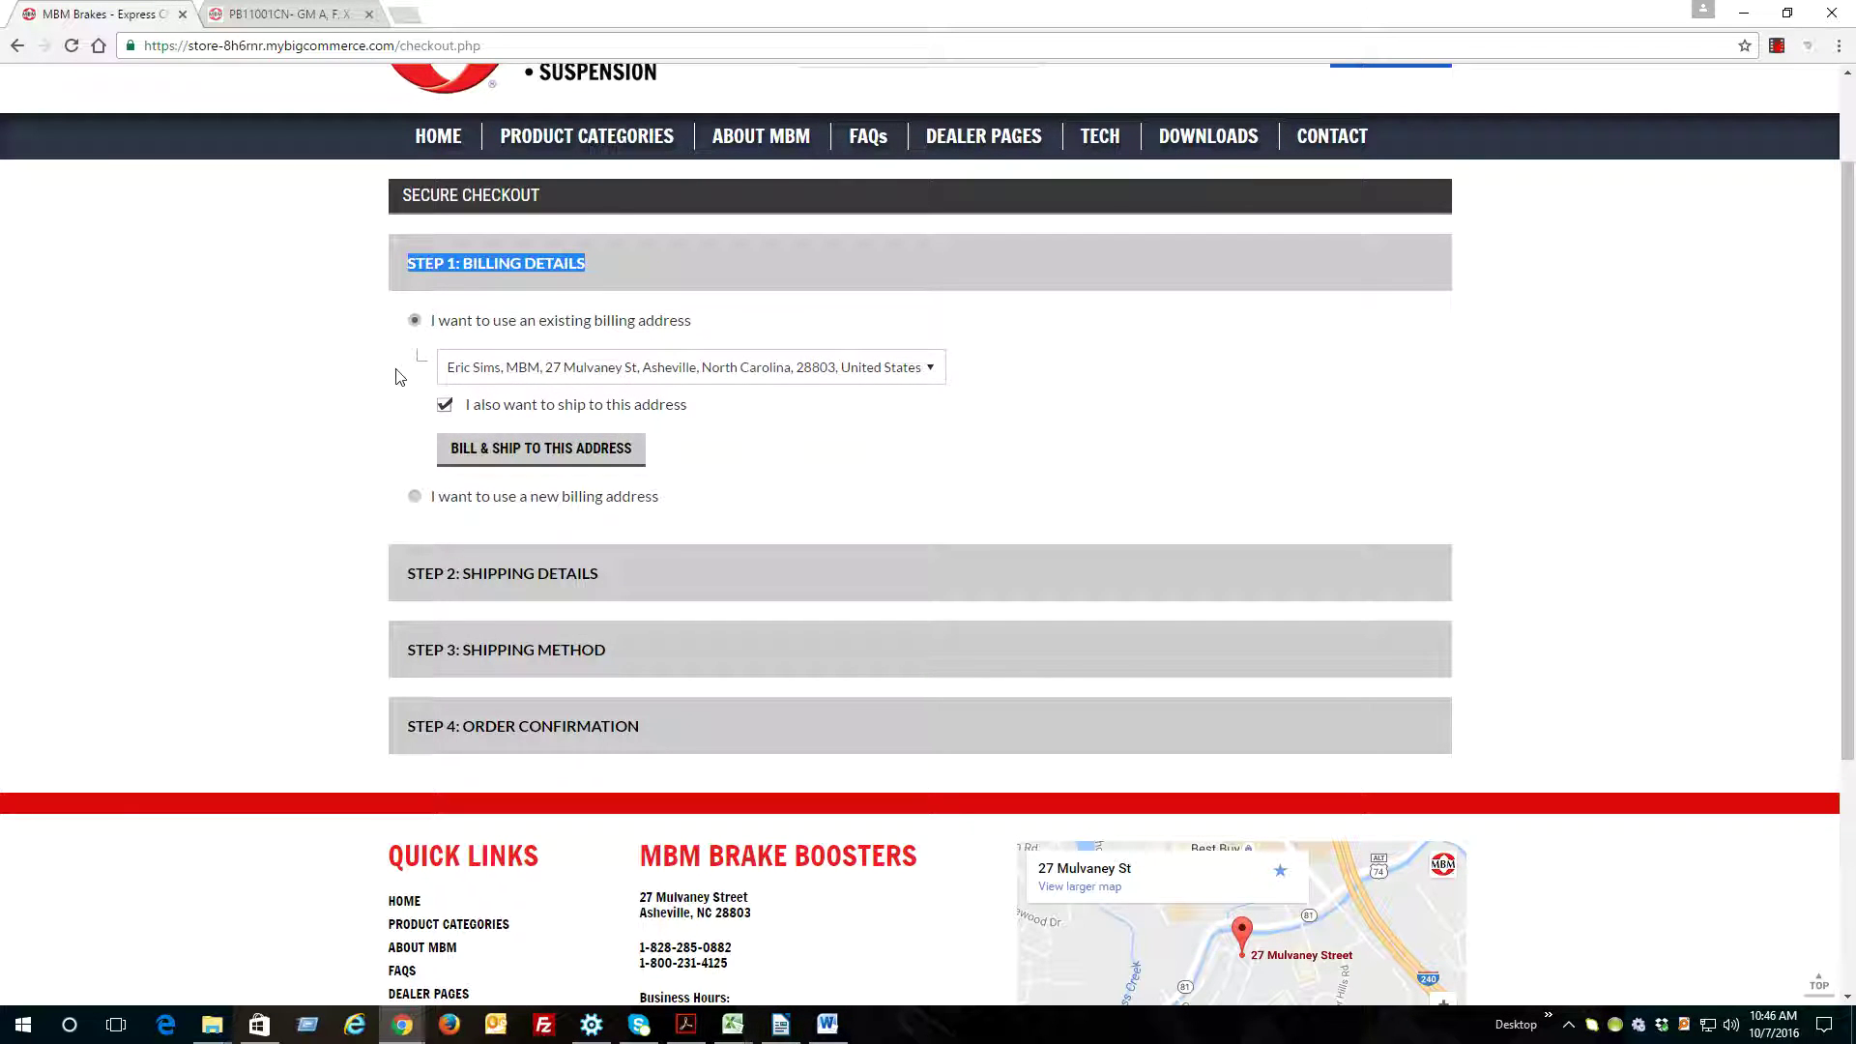
# Uncheck 'I also want to ship to this address'
pyautogui.click(277, 377)
pyautogui.scroll(-3, 460, 277)
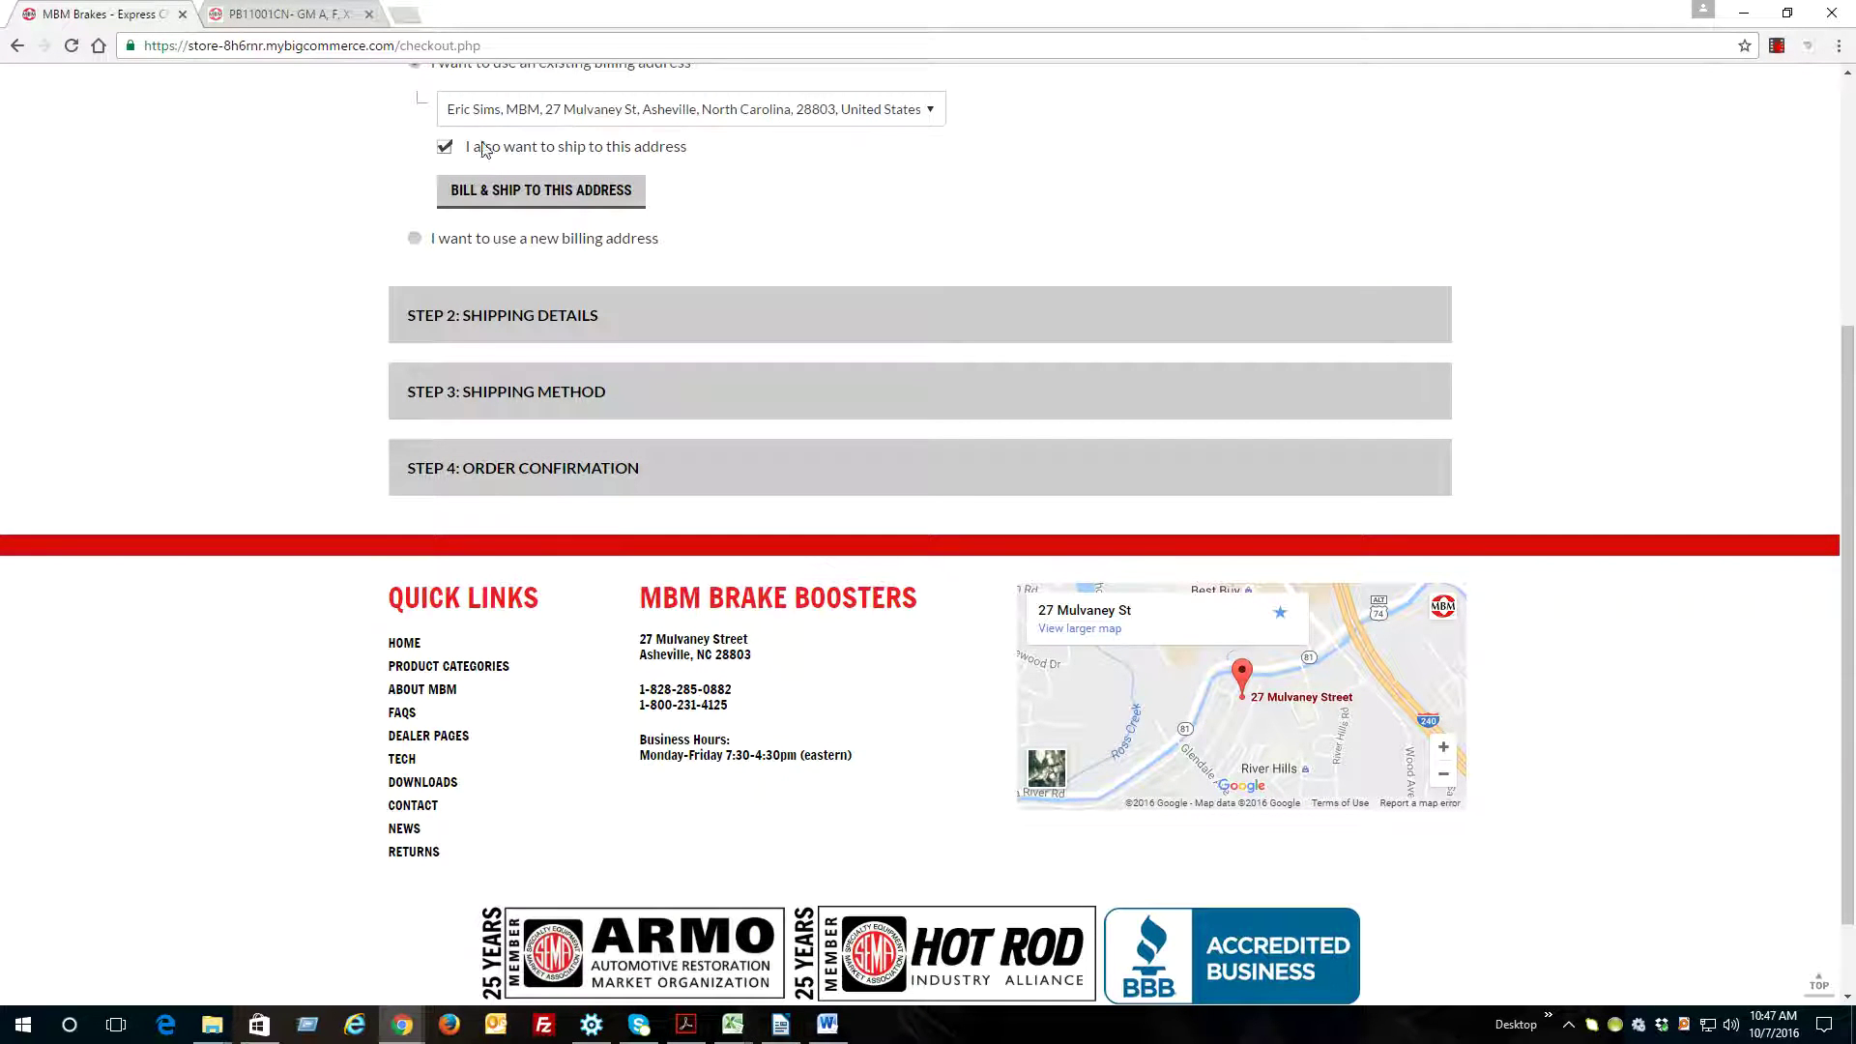
pyautogui.scroll(2, 710, 183)
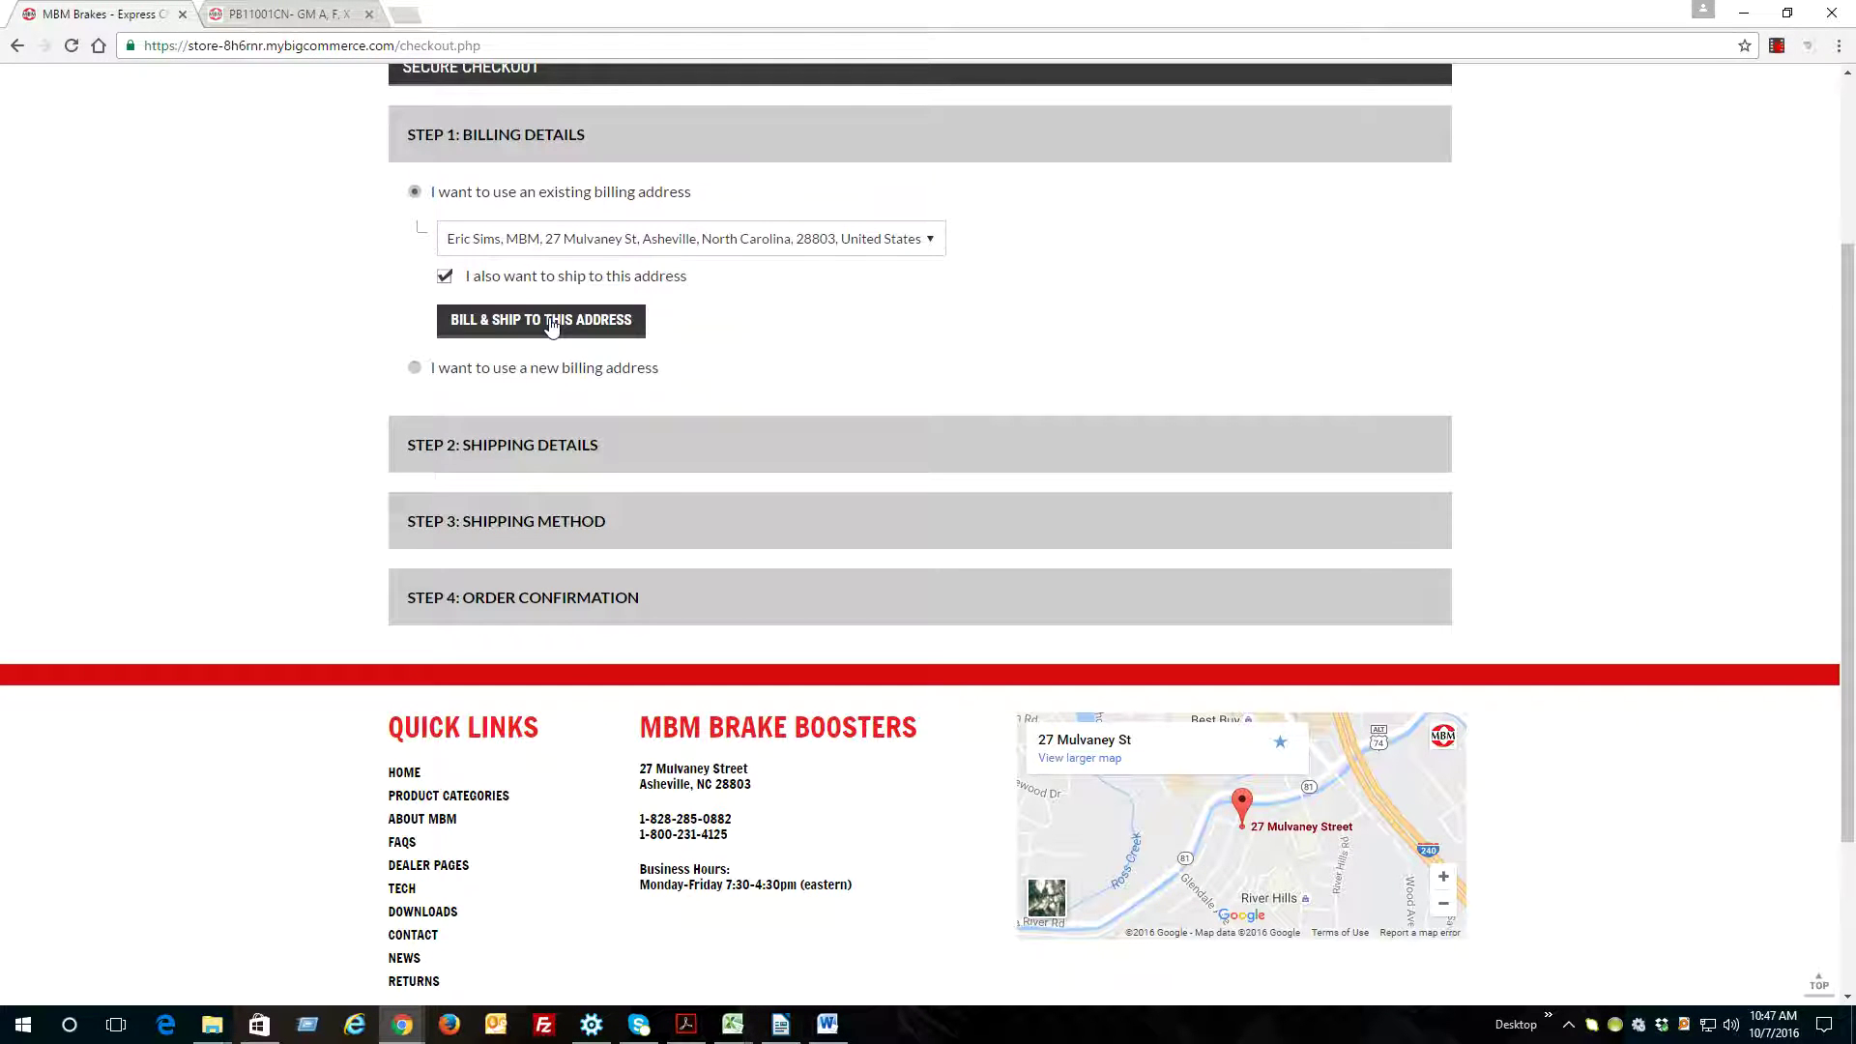
pyautogui.click(446, 279)
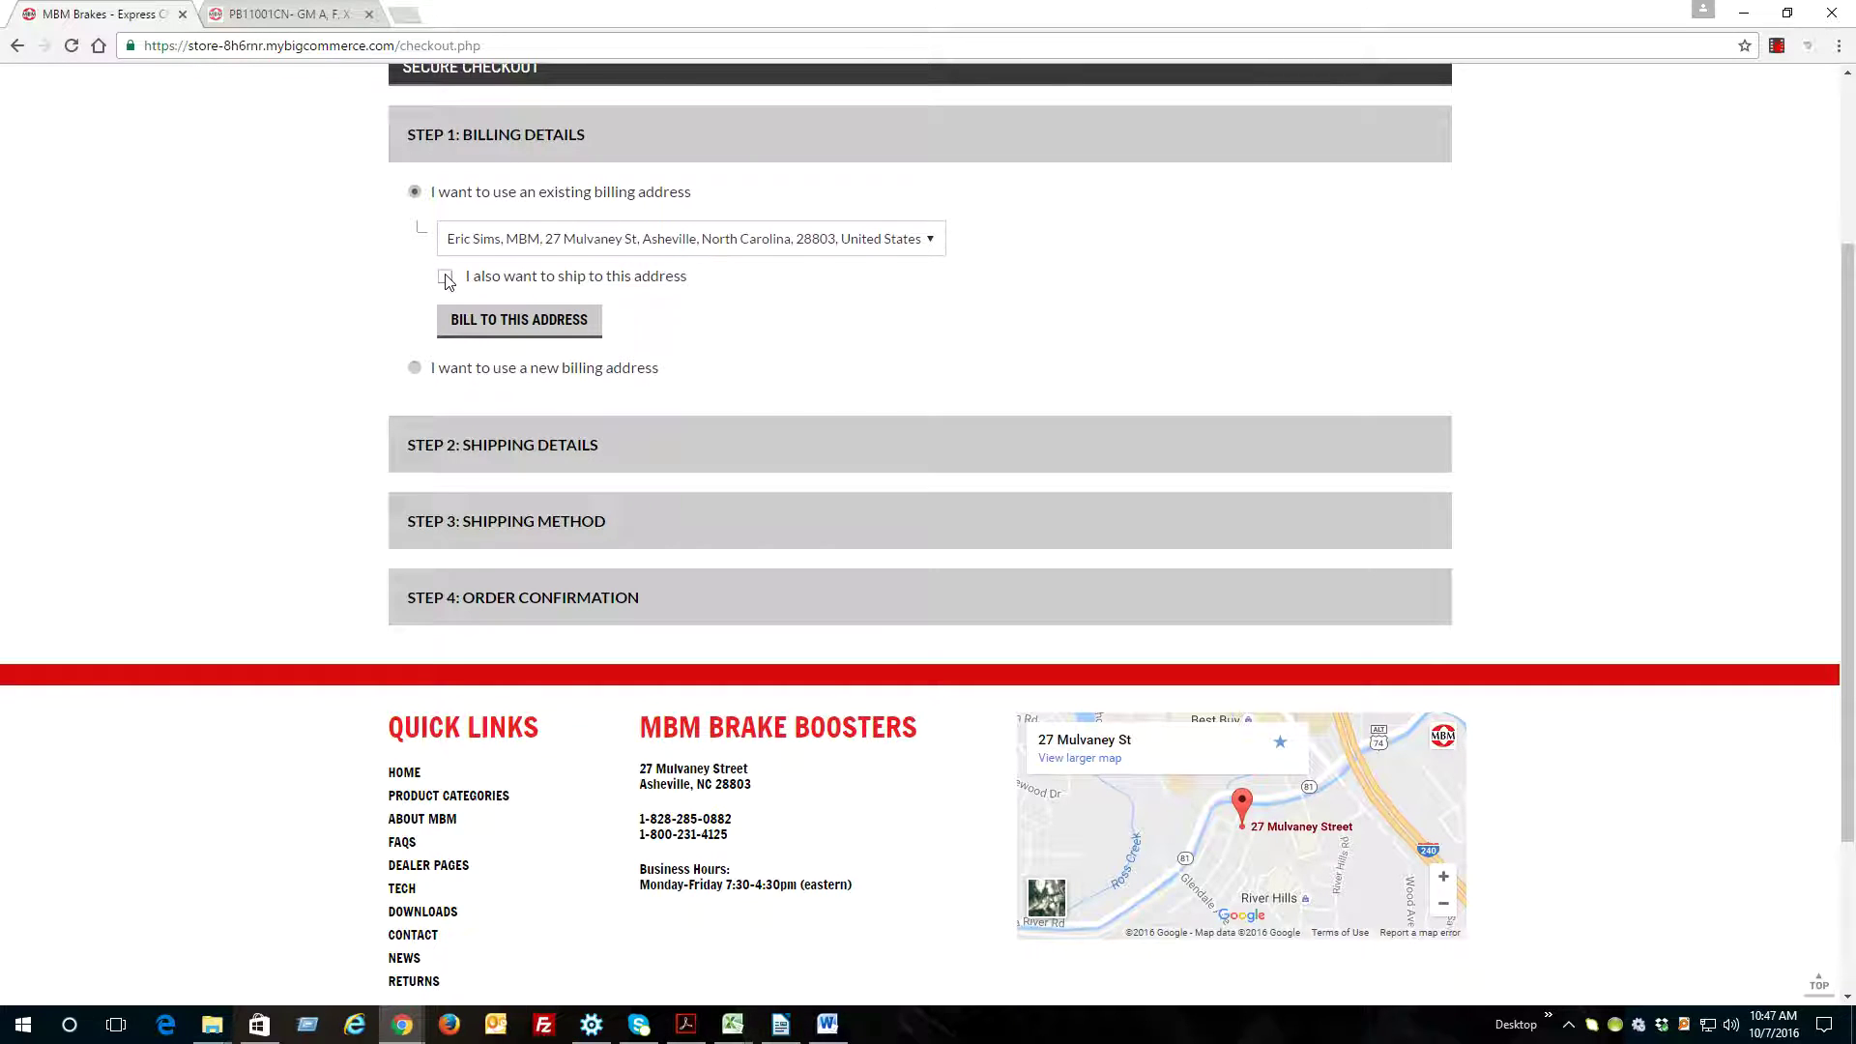
# Confirm the billing address and choose to enter a new shipping address
pyautogui.click(484, 329)
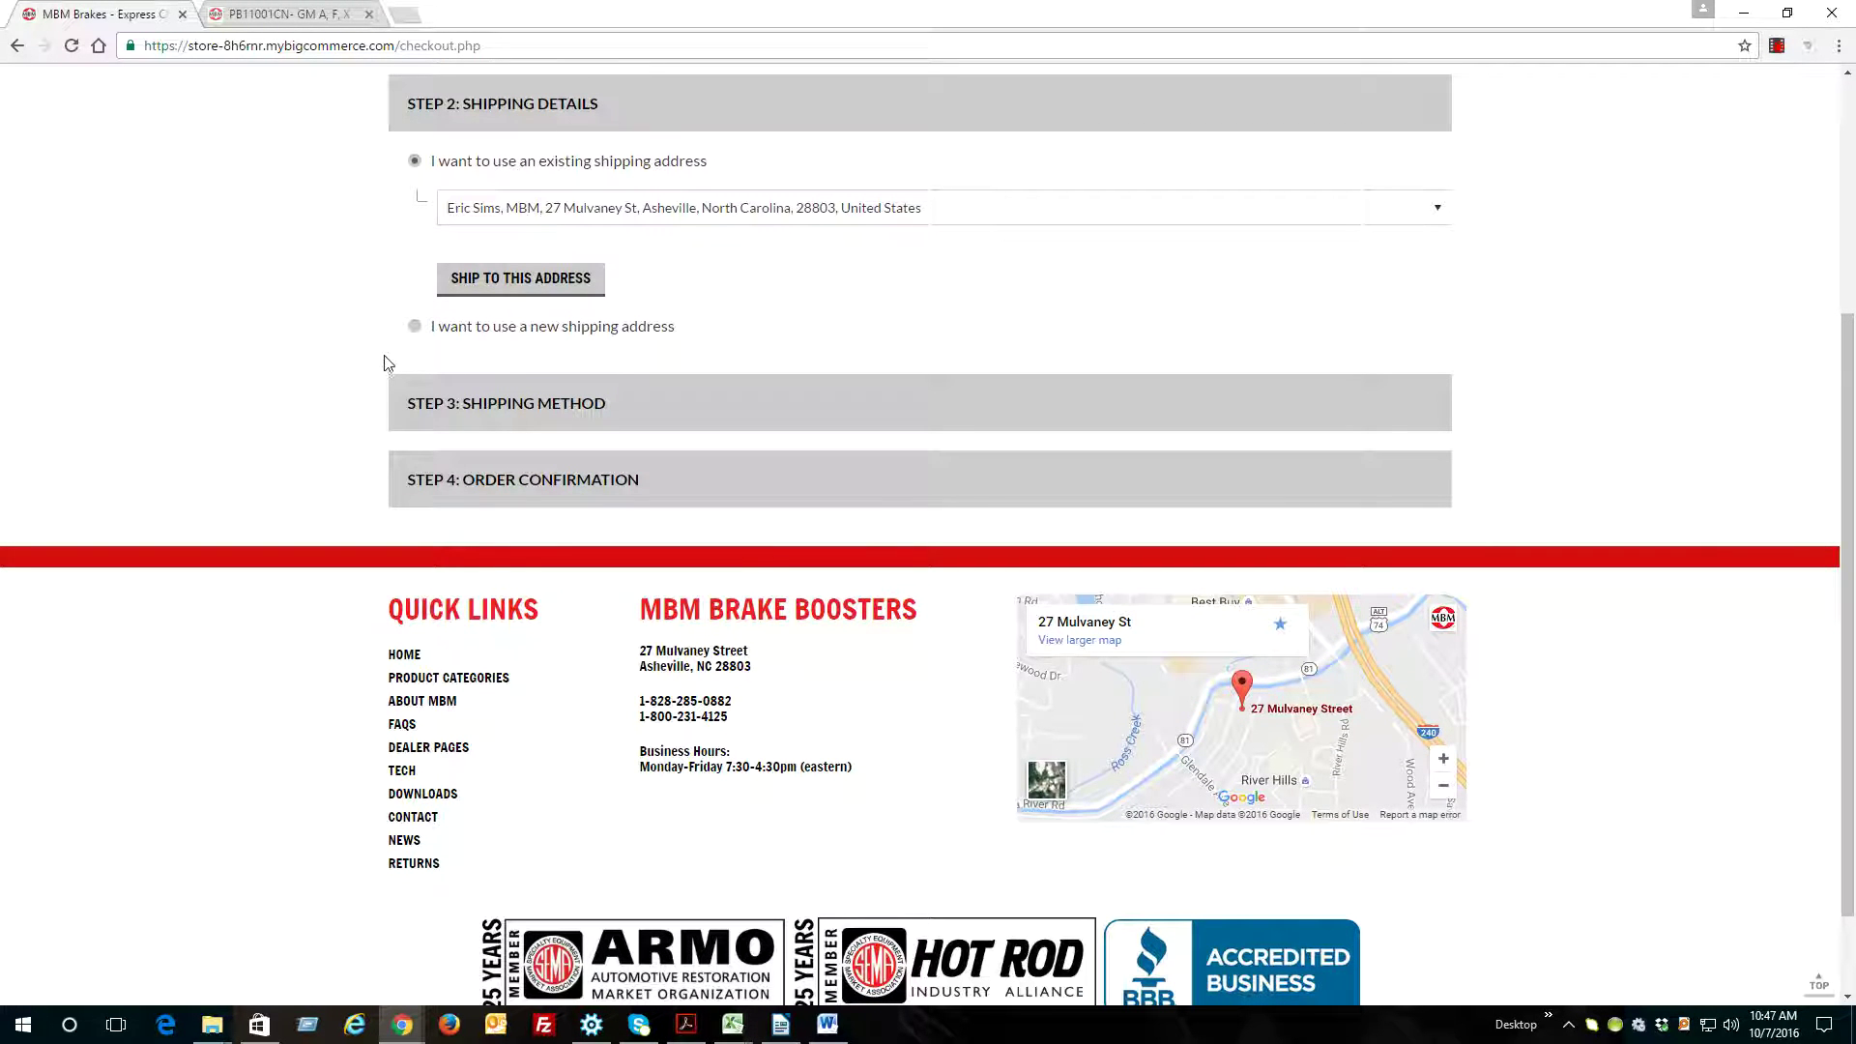
pyautogui.click(490, 220)
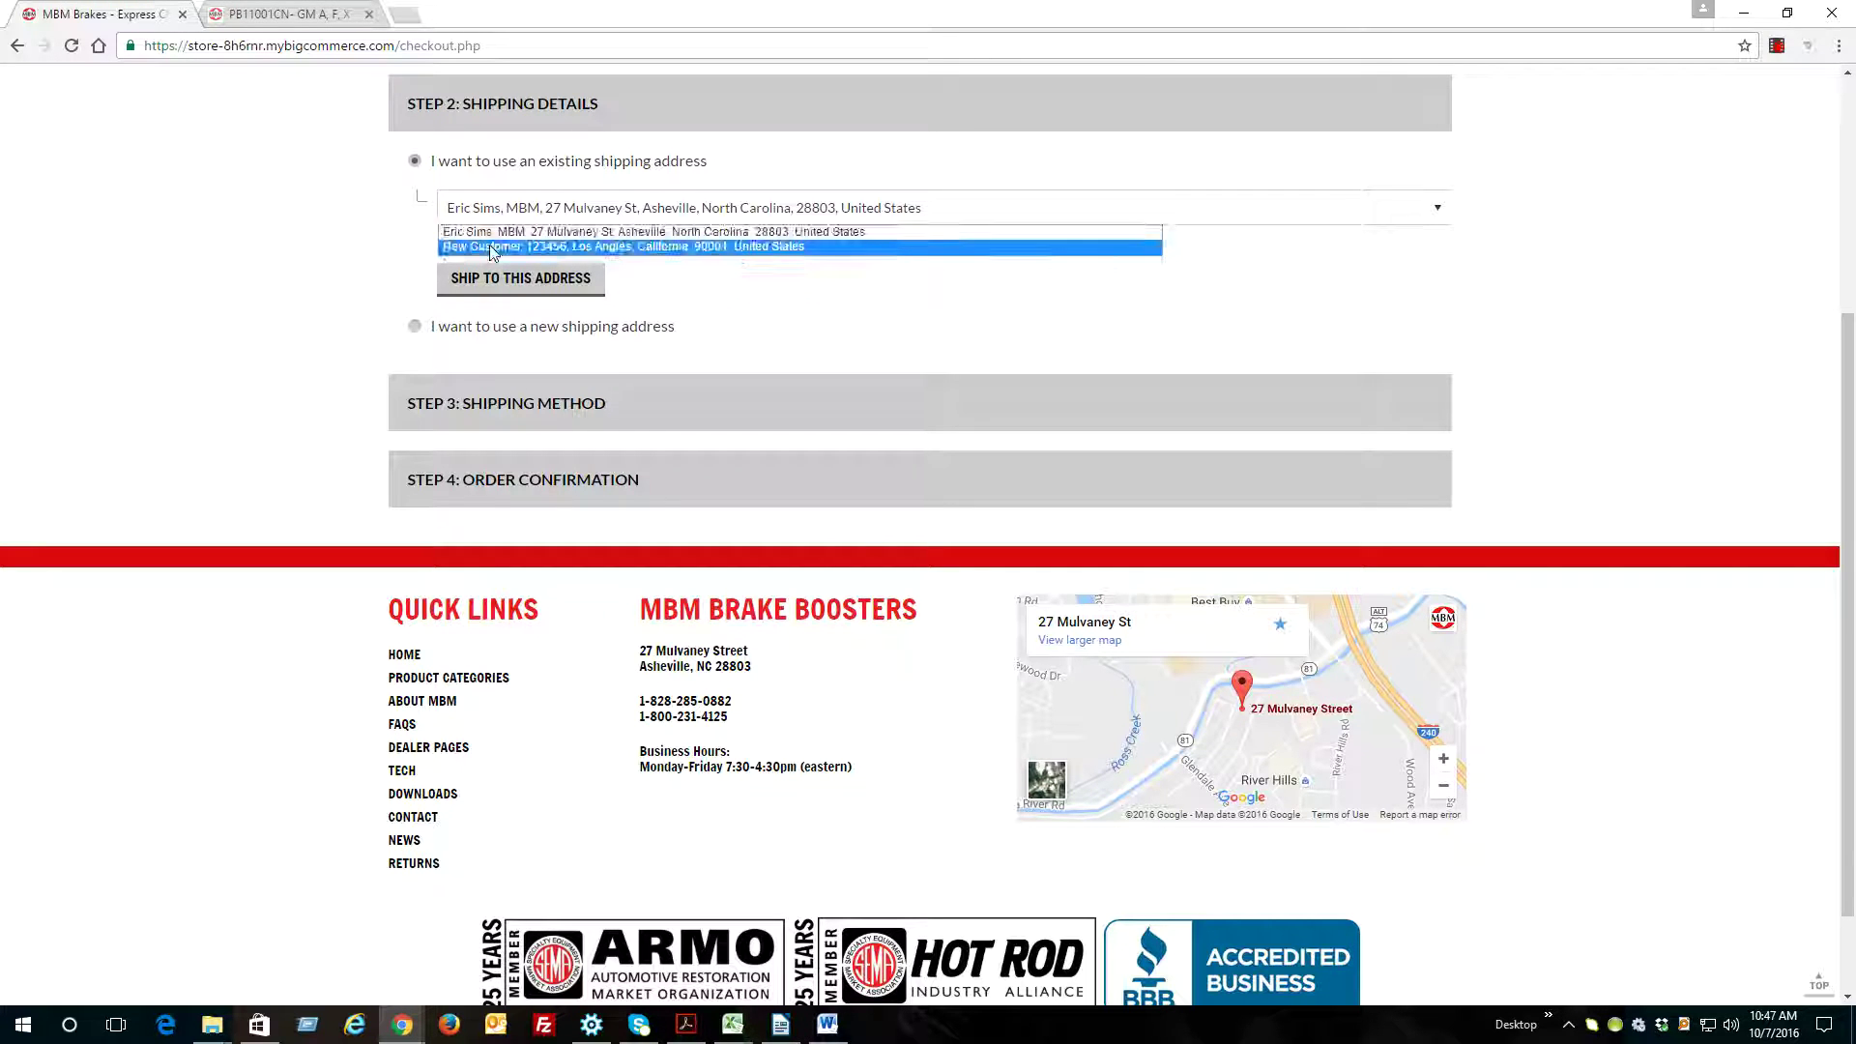
pyautogui.click(351, 263)
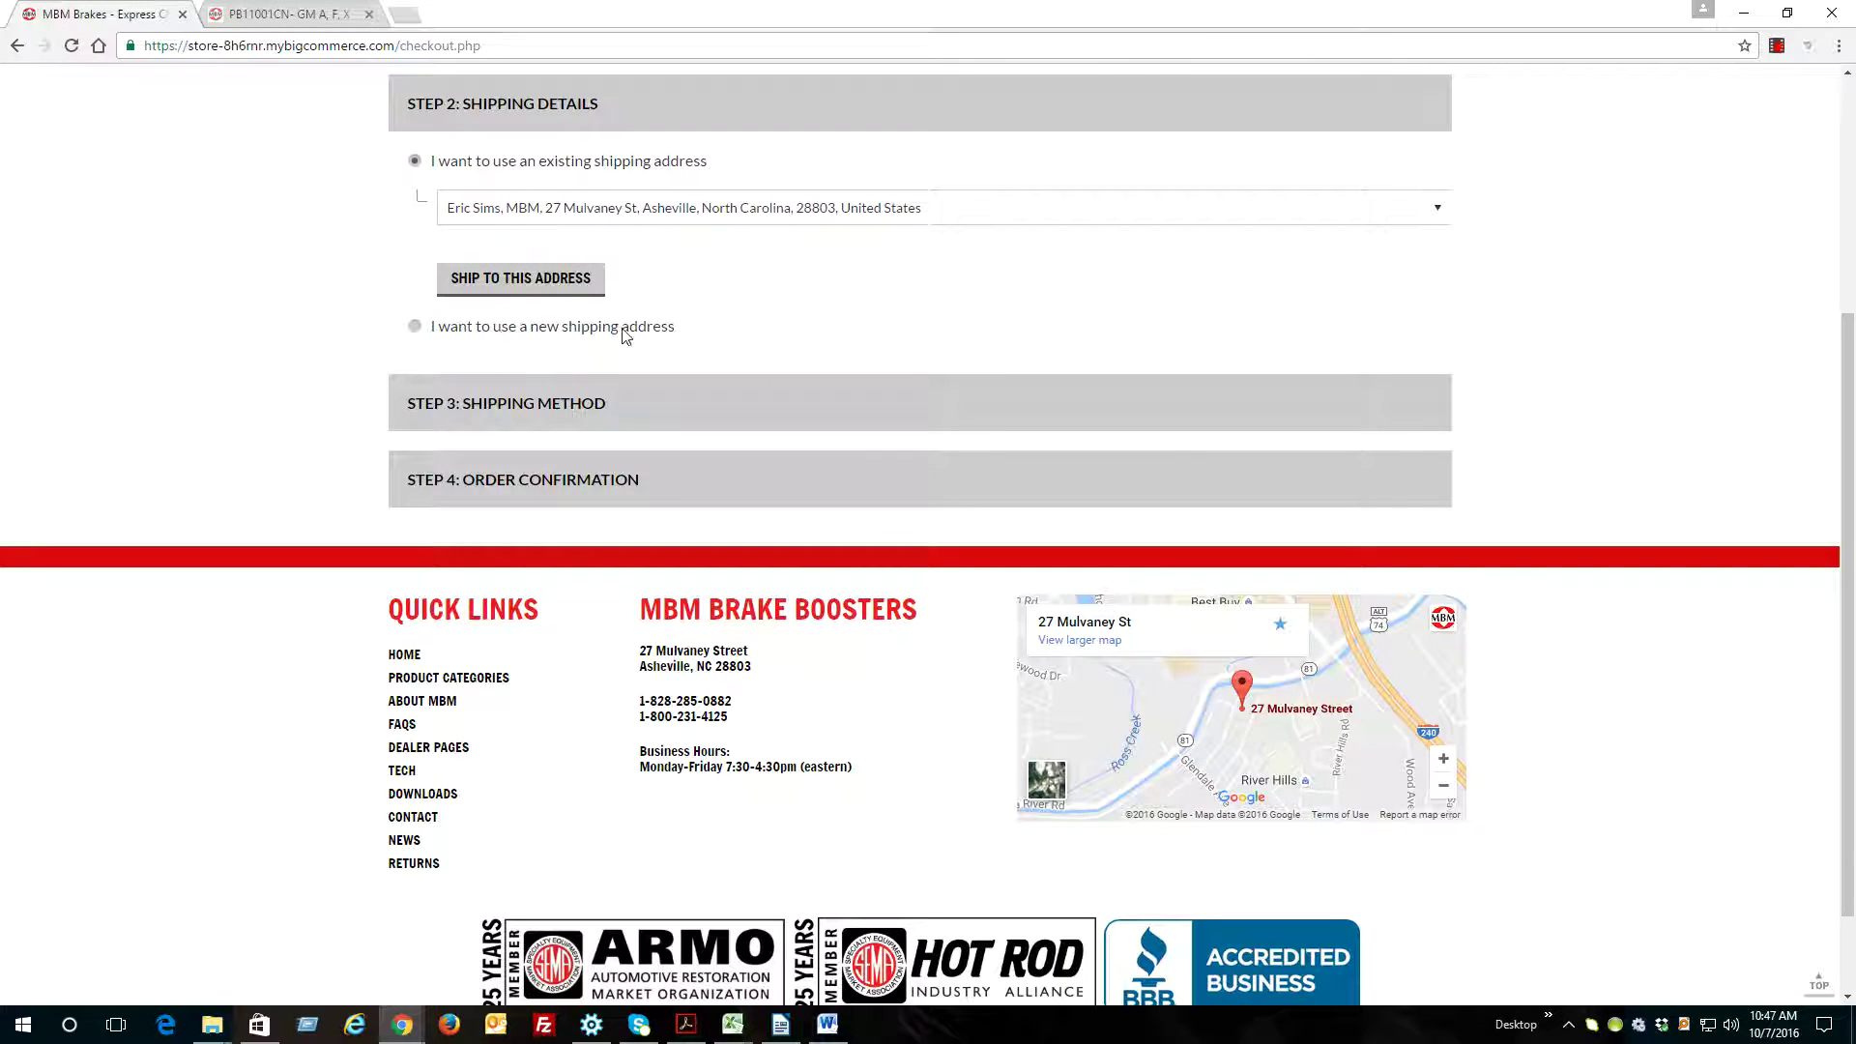
pyautogui.click(416, 326)
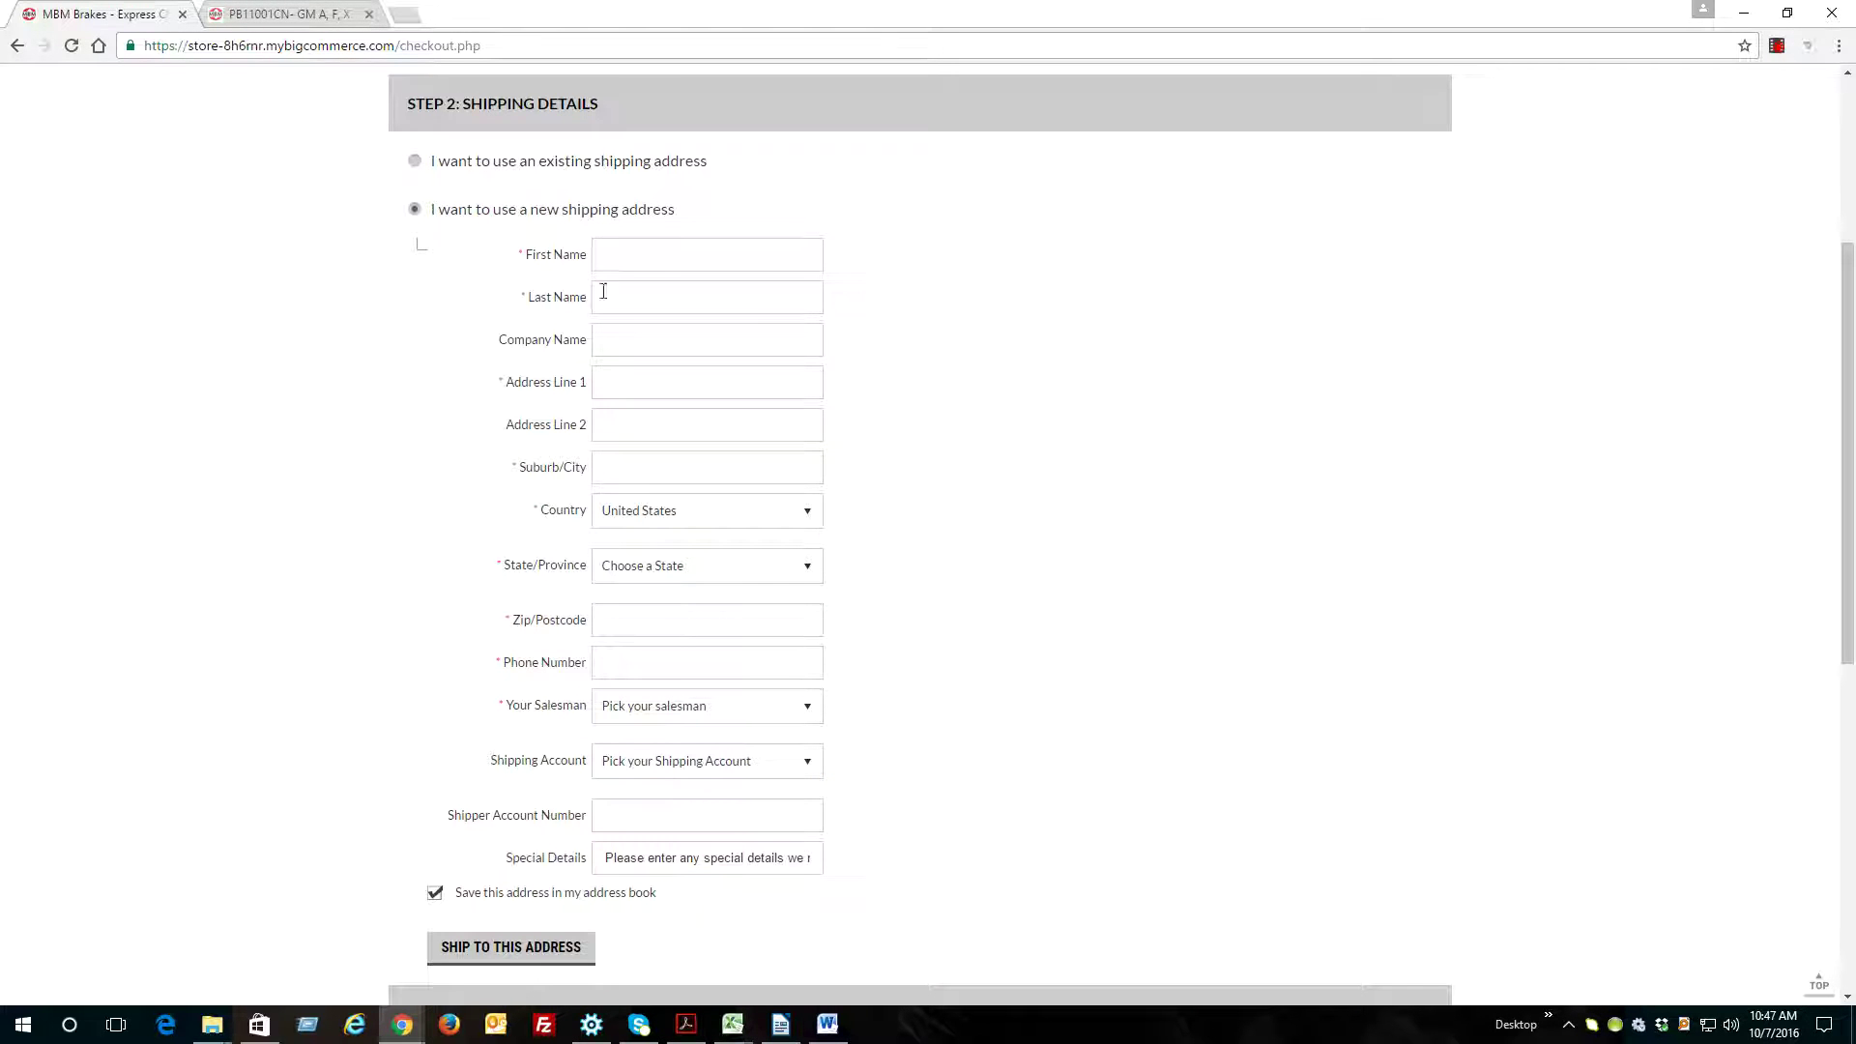
pyautogui.scroll(-1, 700, 493)
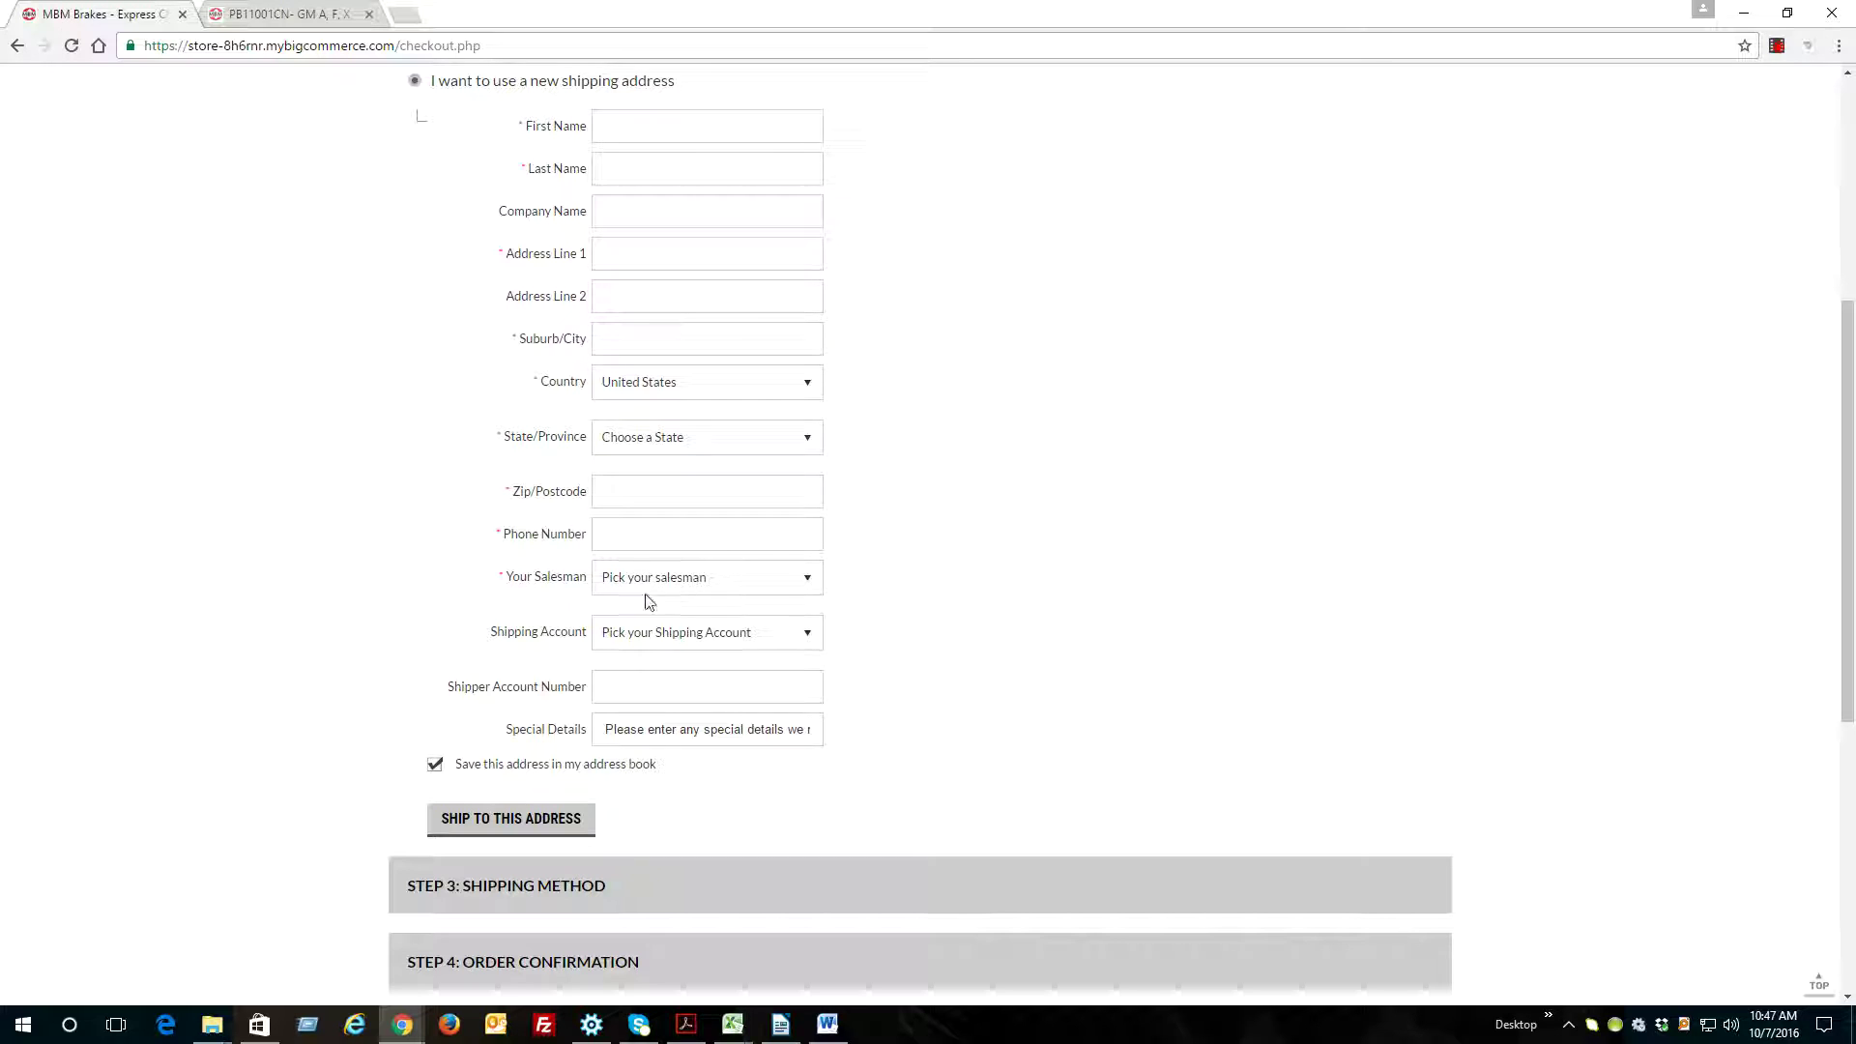
# Set the new shipping address's Shipping Account to UPS instead of USPS
pyautogui.click(663, 640)
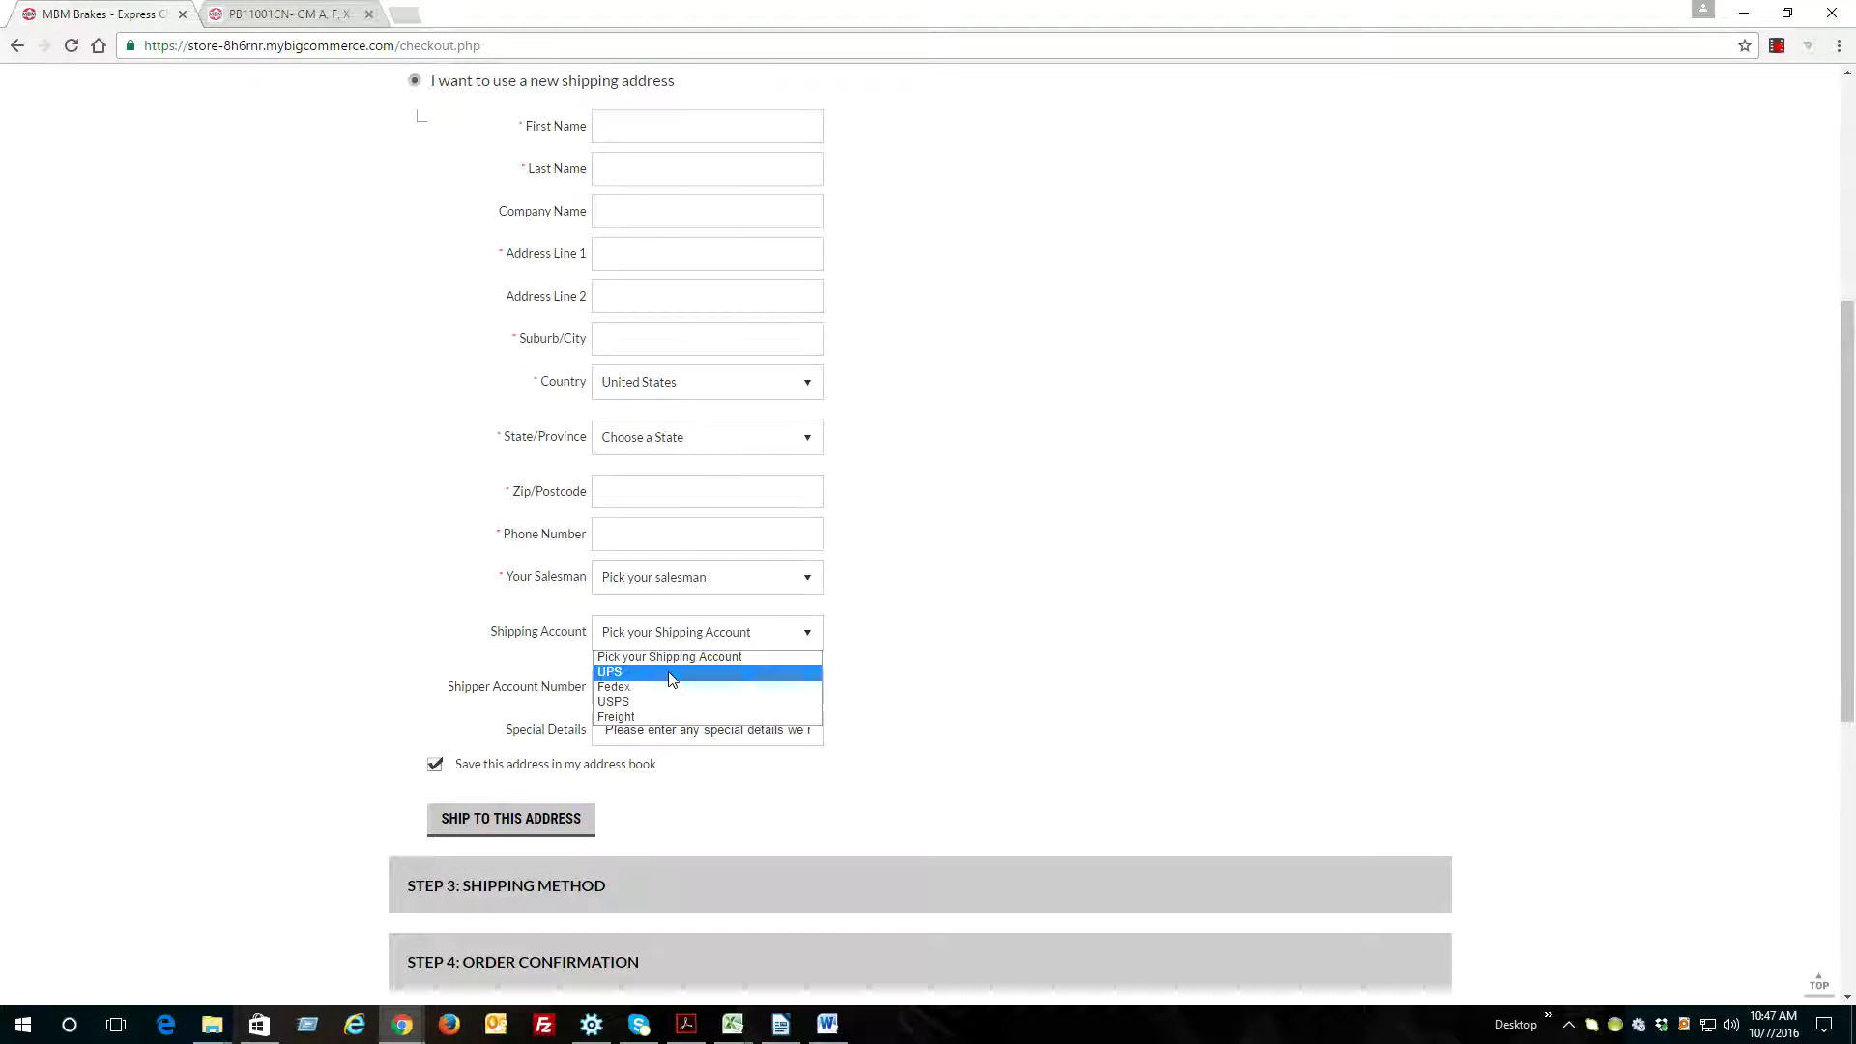
pyautogui.click(626, 702)
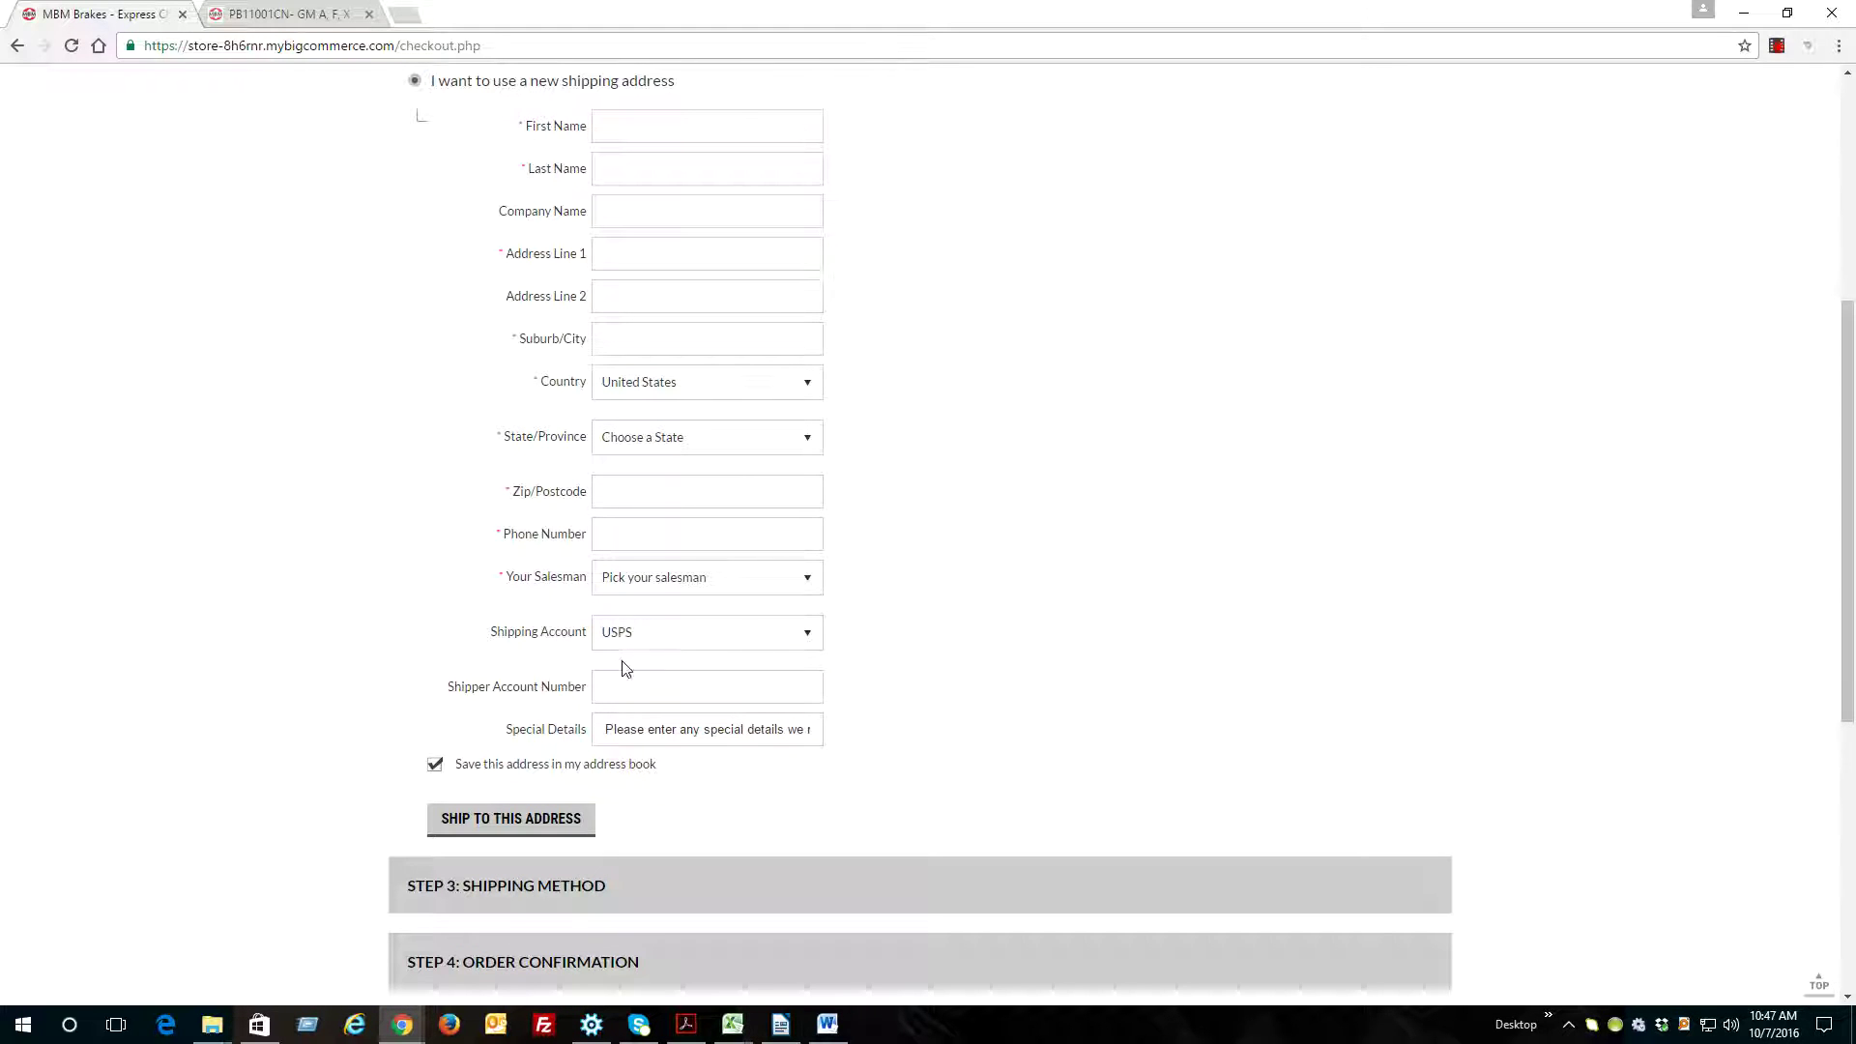
pyautogui.click(646, 634)
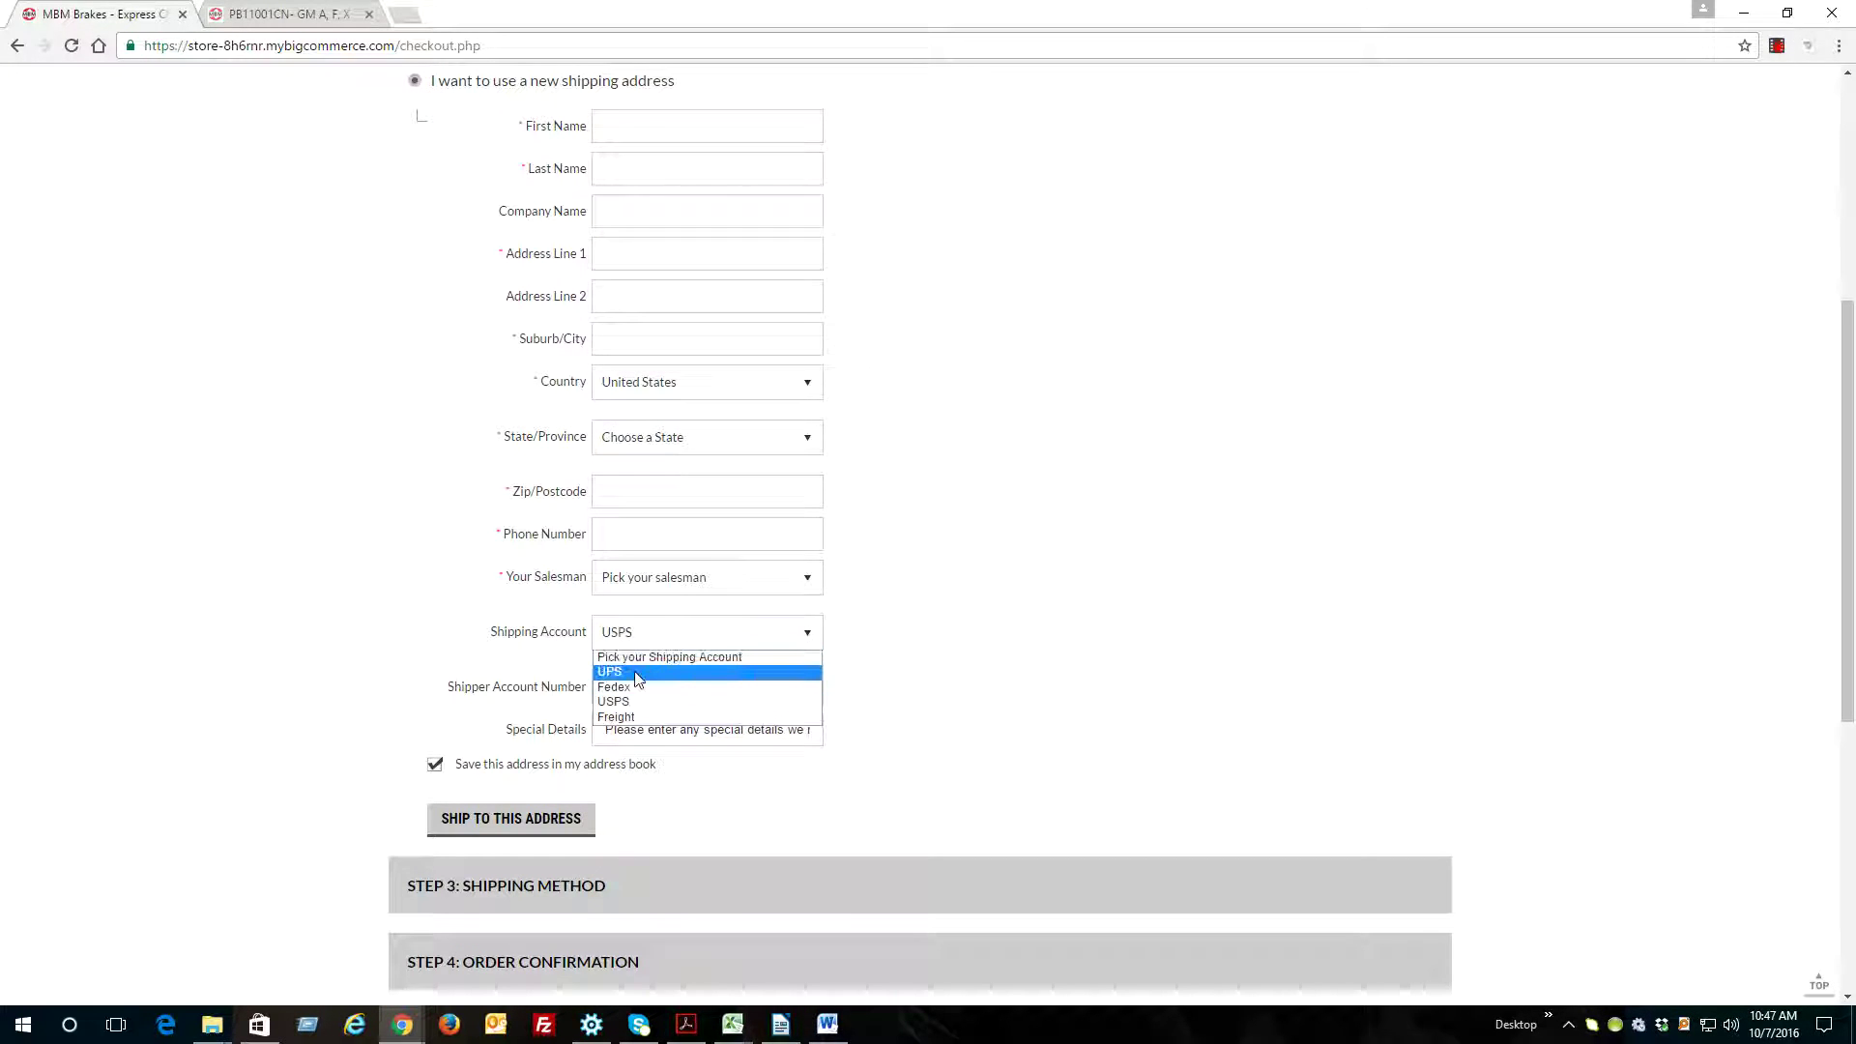
pyautogui.click(638, 674)
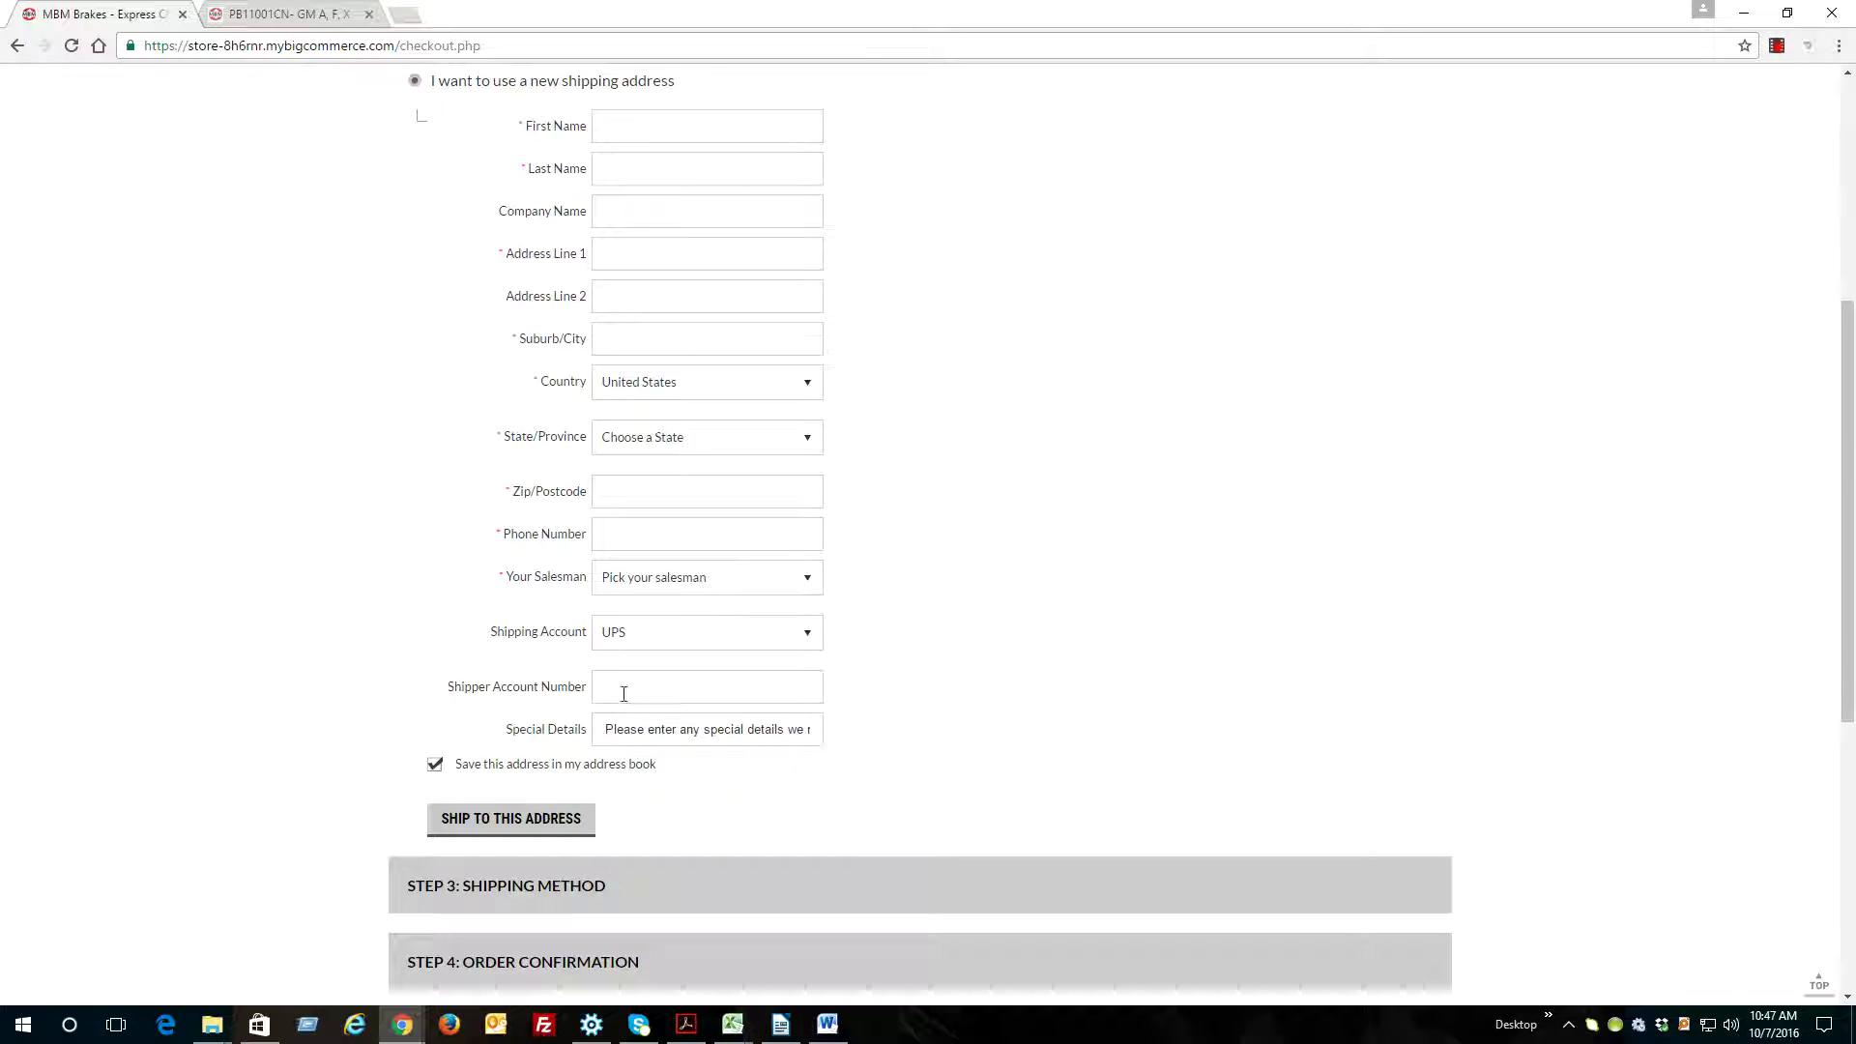
pyautogui.scroll(-1, 610, 726)
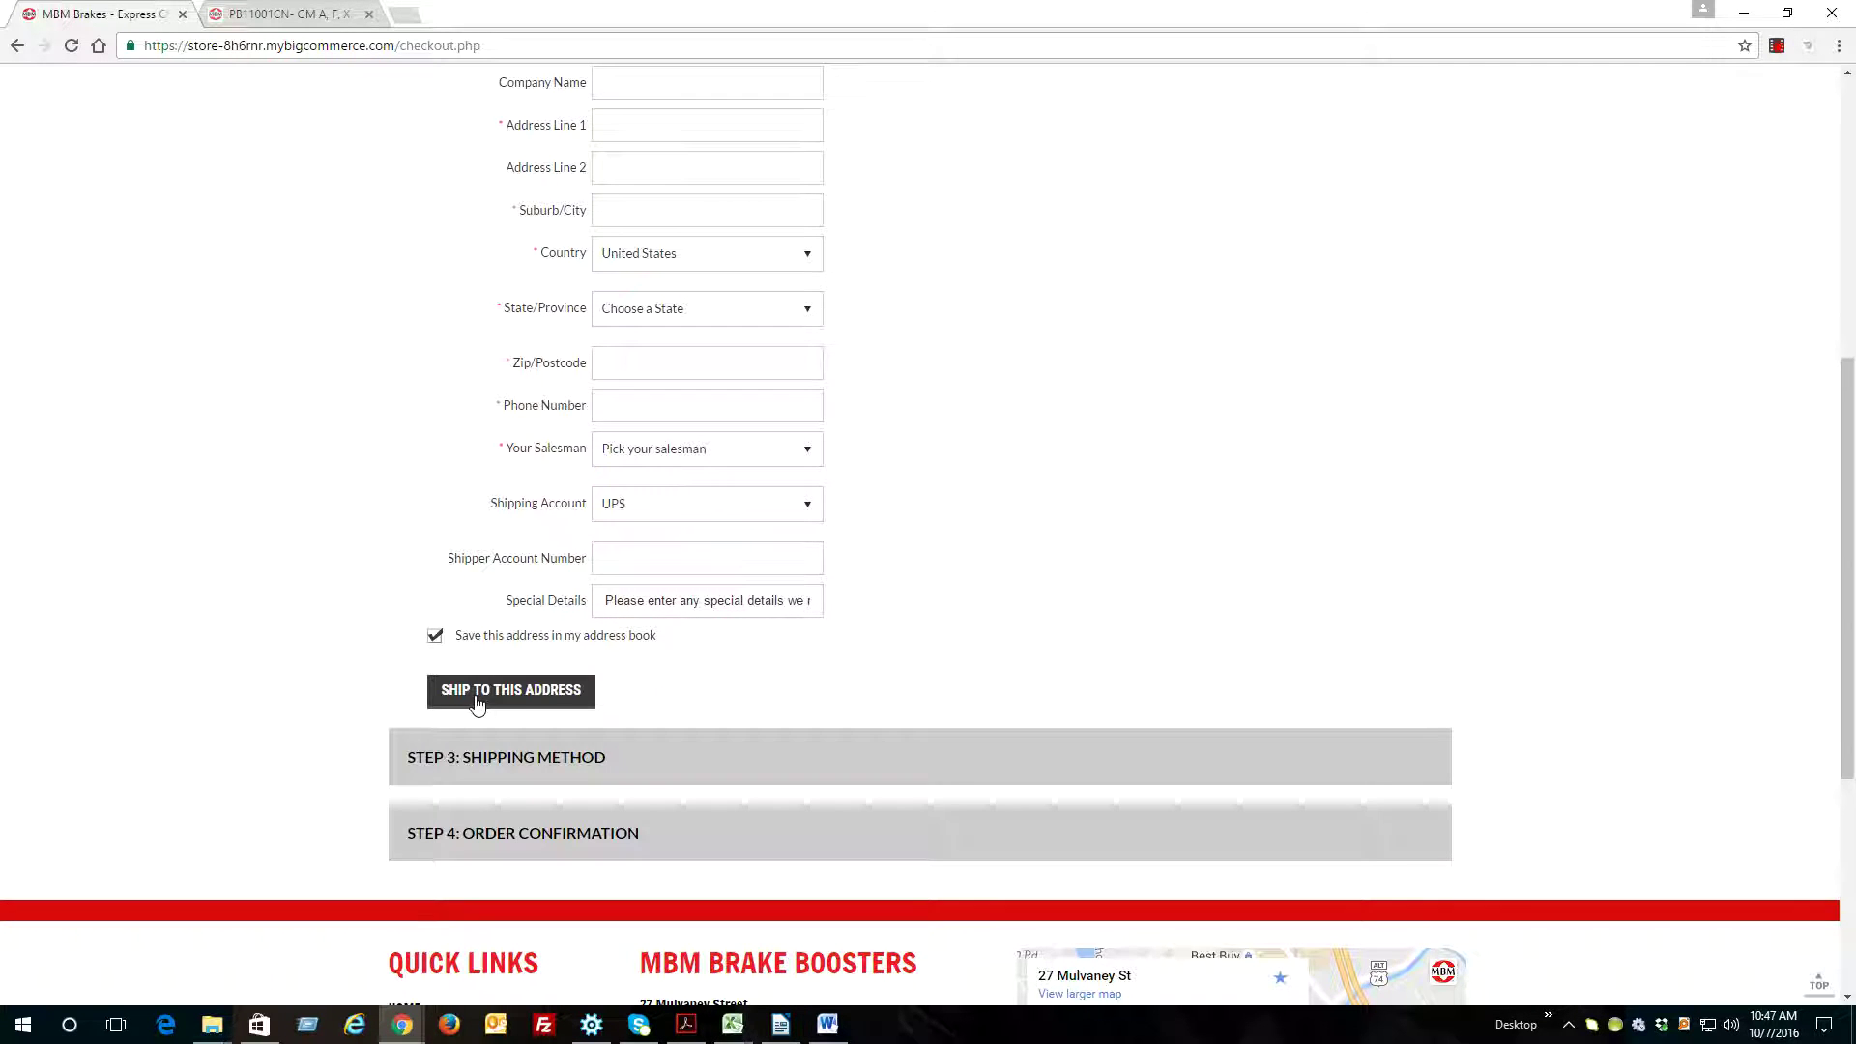
pyautogui.scroll(3, 708, 654)
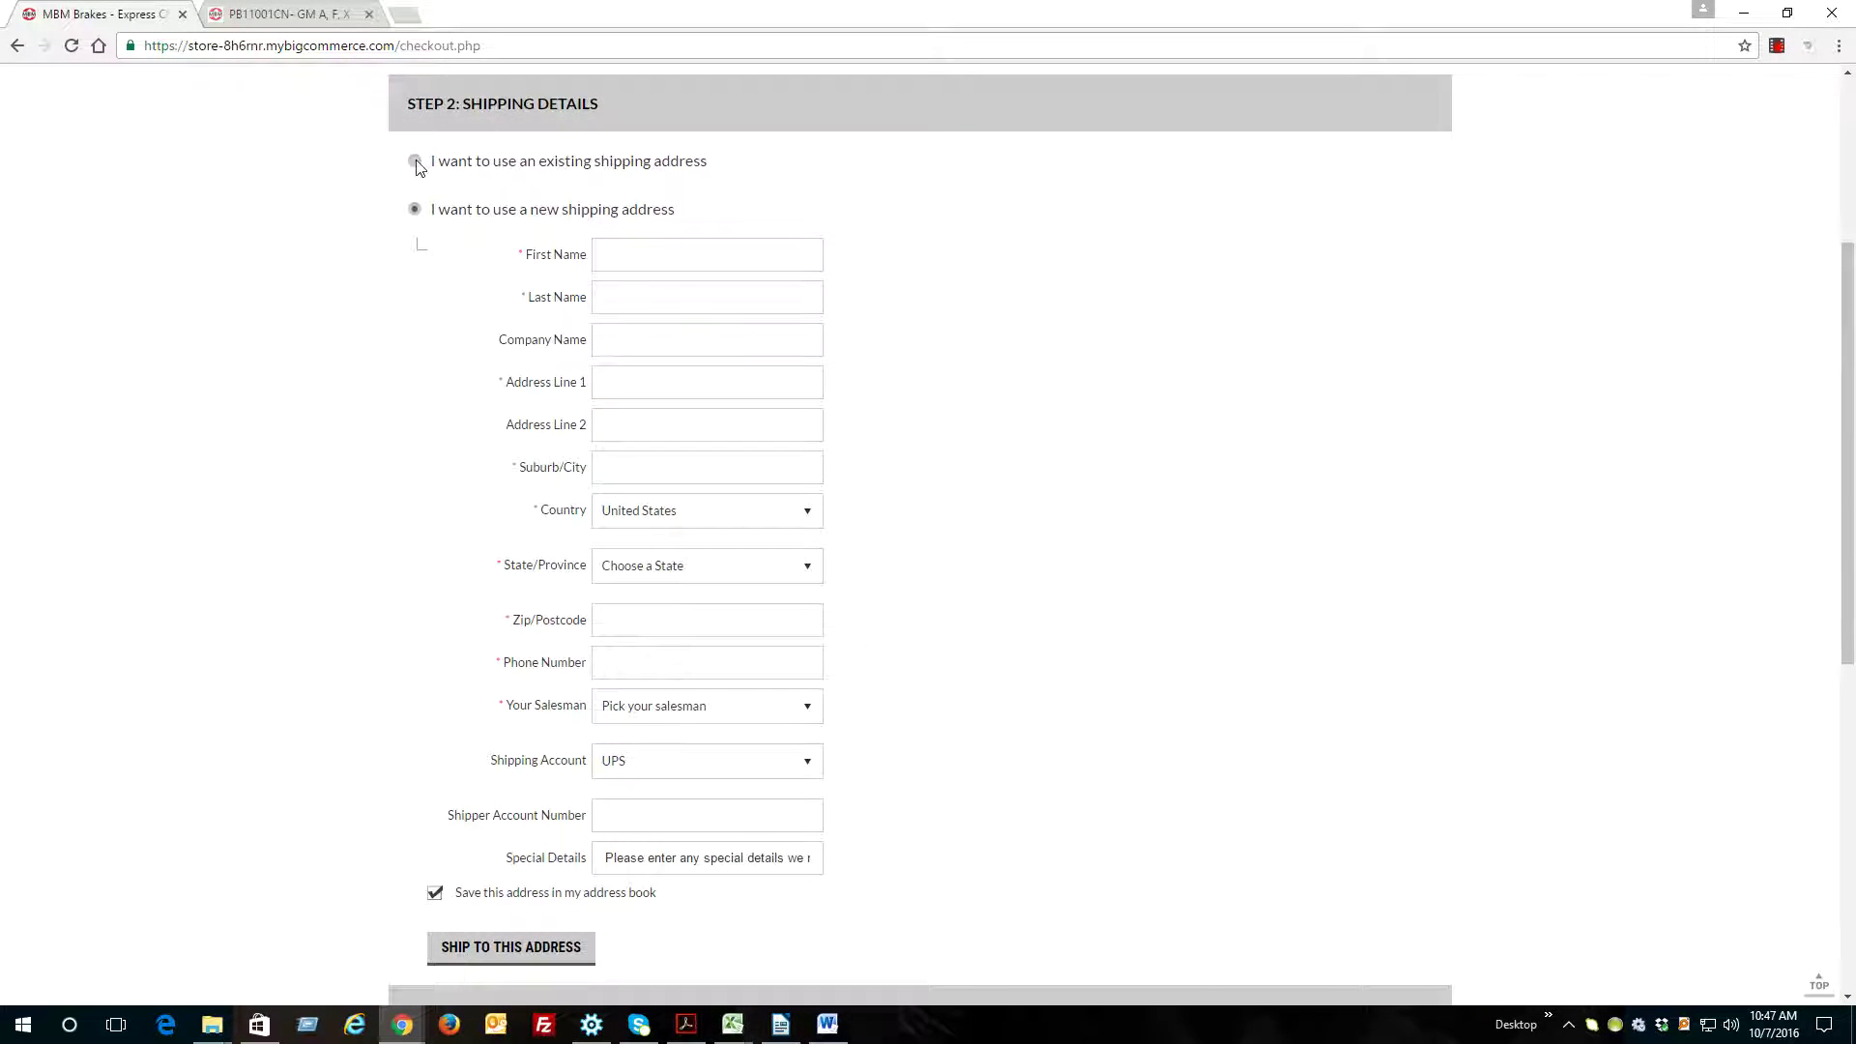
# Ship to the existing saved address and take the $0.00 invoice-billed shipping method
pyautogui.click(416, 163)
pyautogui.click(416, 327)
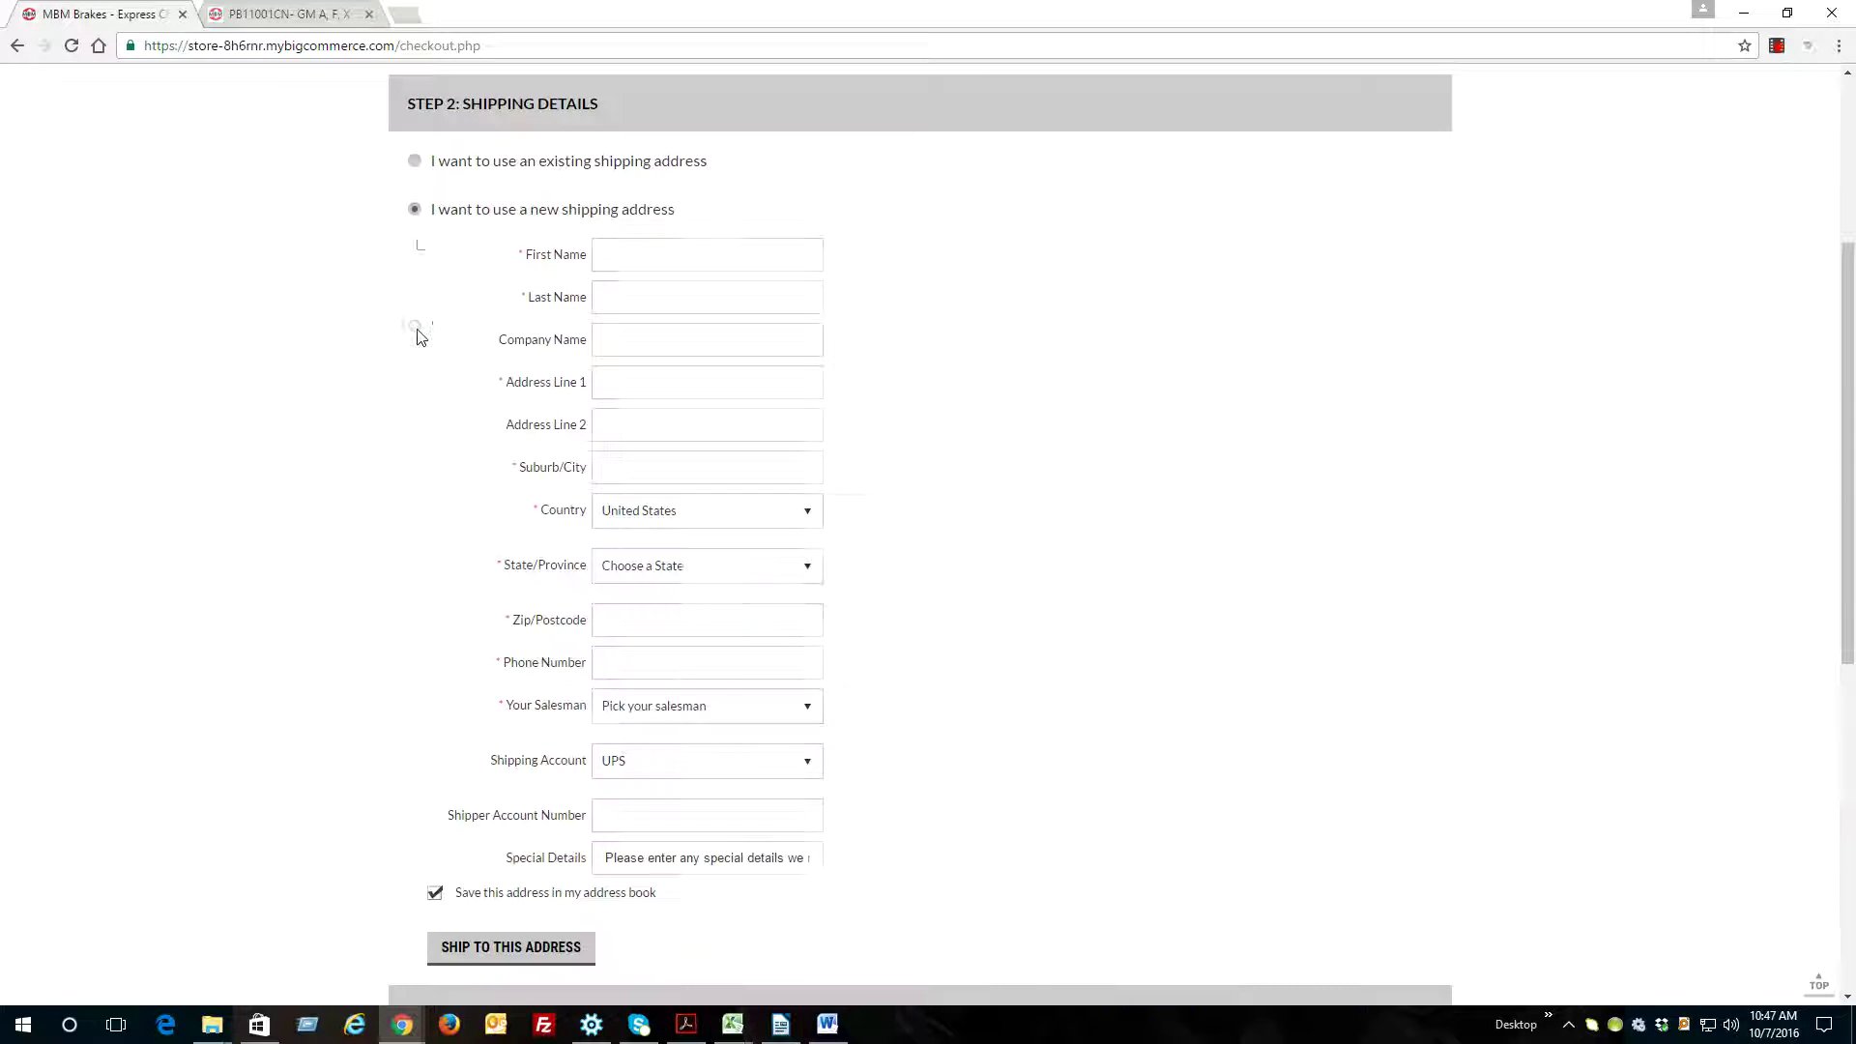
pyautogui.click(415, 162)
pyautogui.click(522, 278)
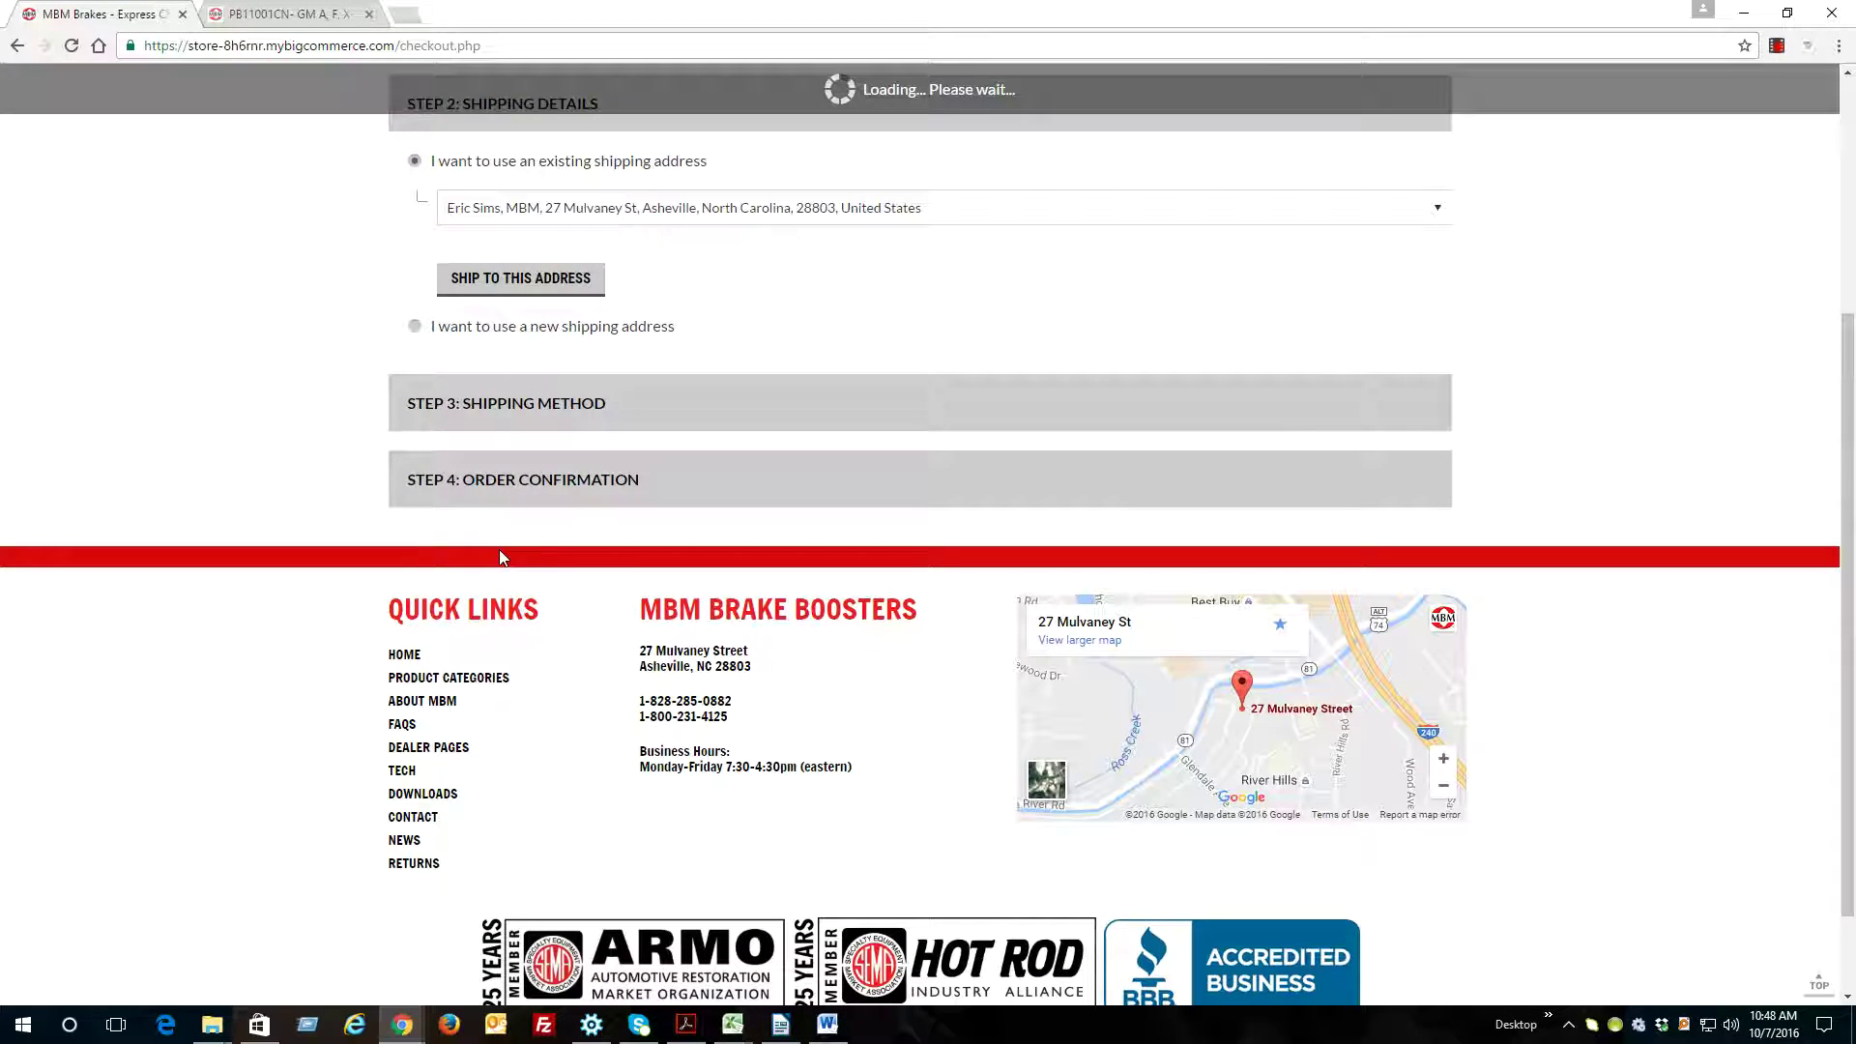
pyautogui.click(434, 235)
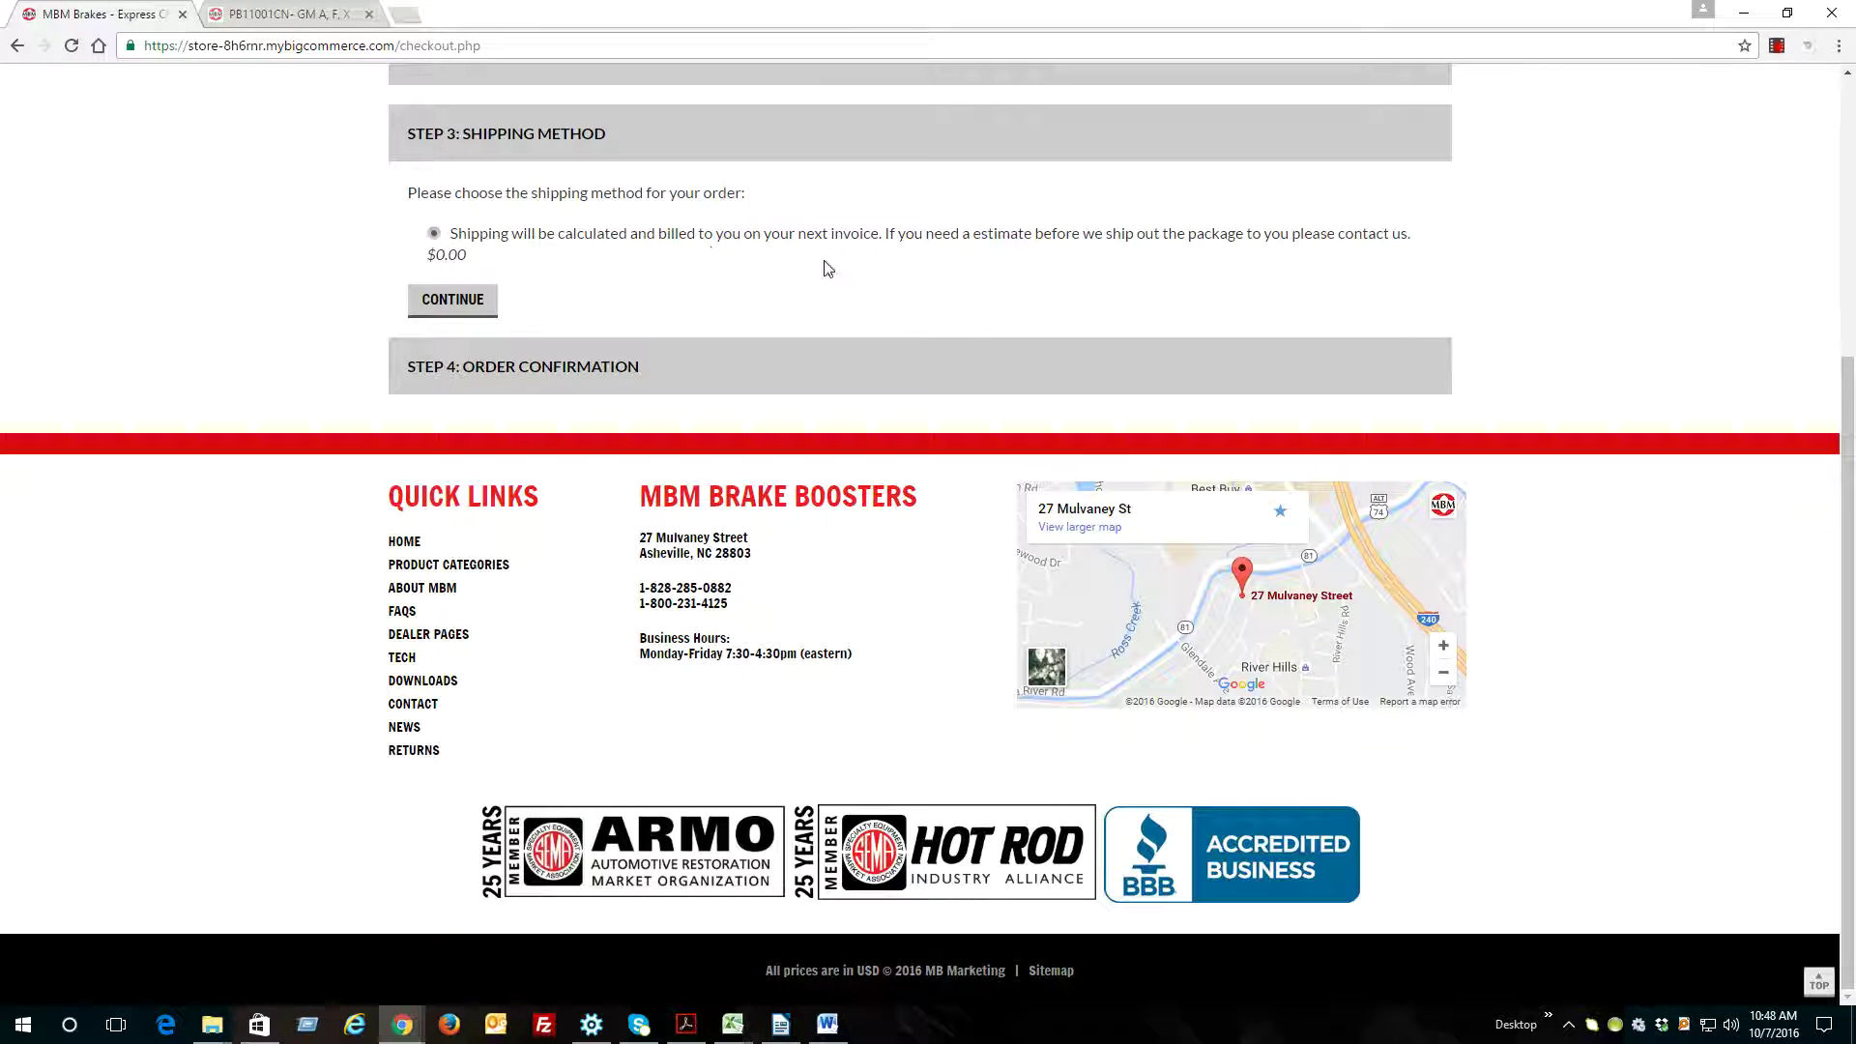
# Accept the $0.00 shipping, review the cart and place the $413.25 GM-400 booster kit order
pyautogui.click(453, 301)
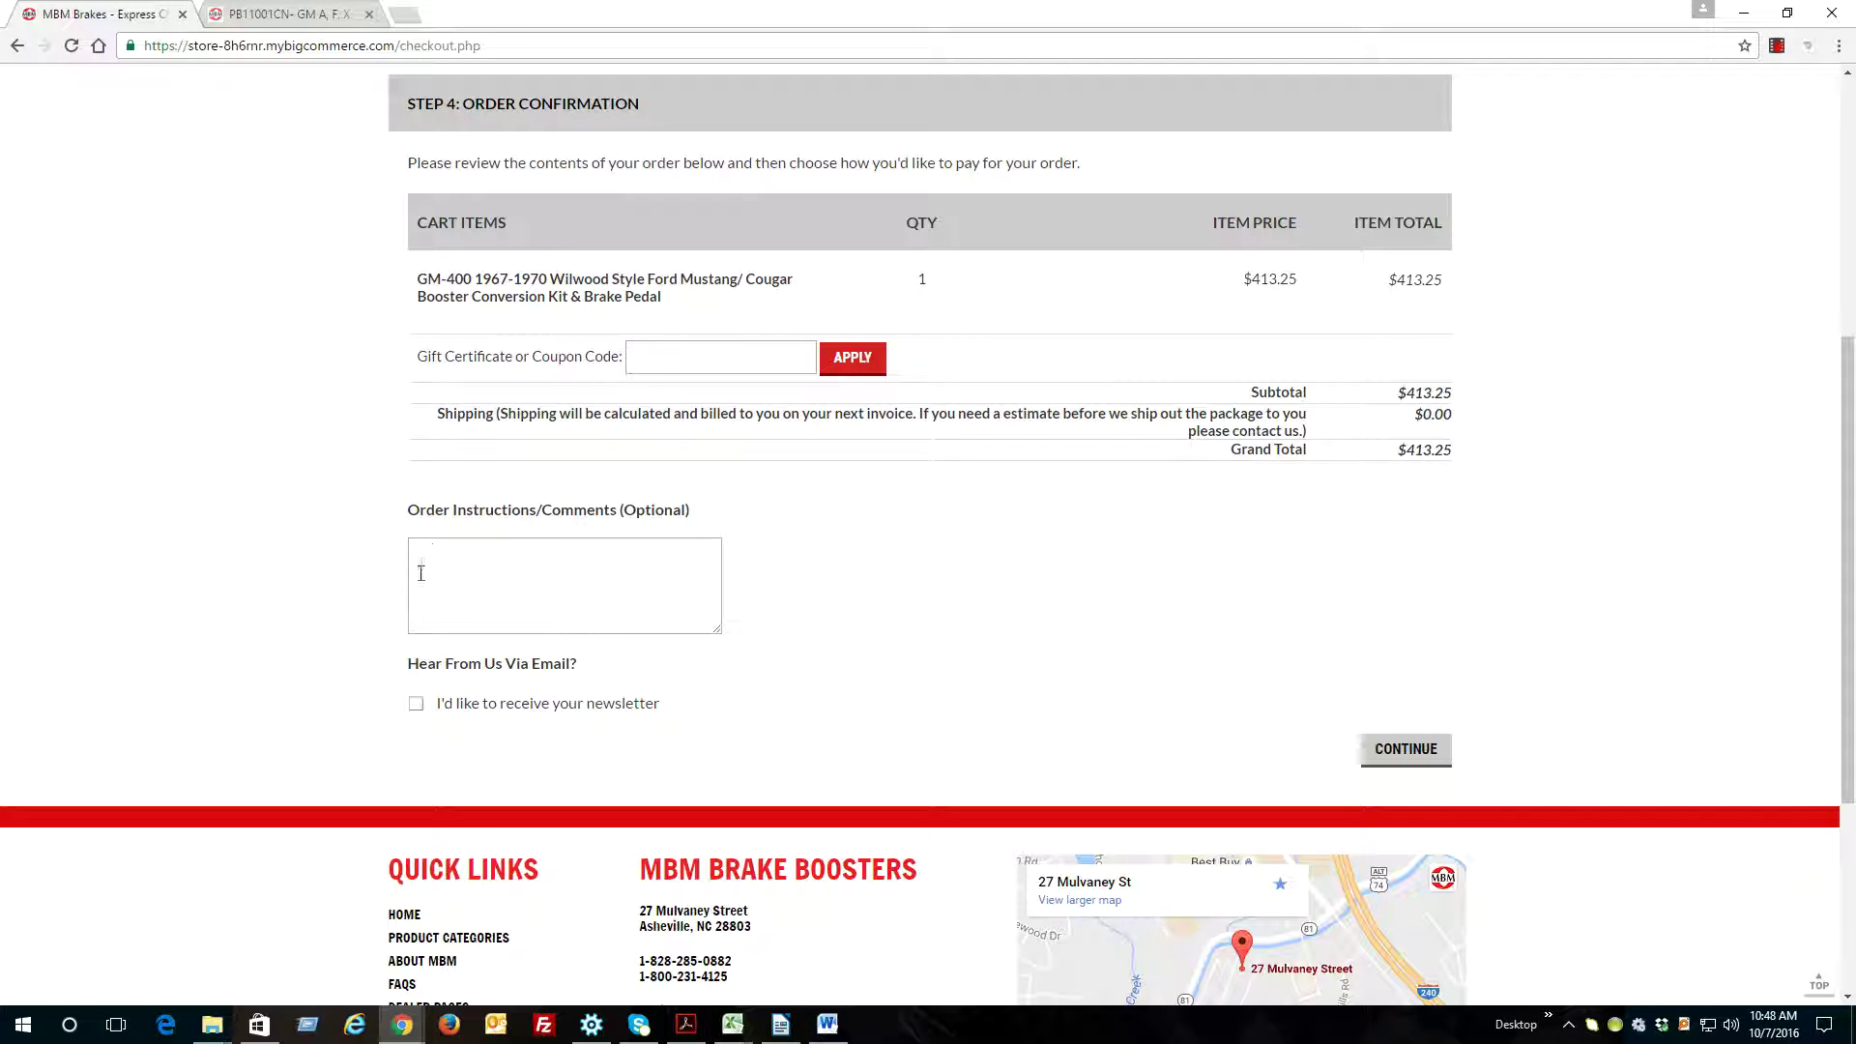
pyautogui.click(1403, 749)
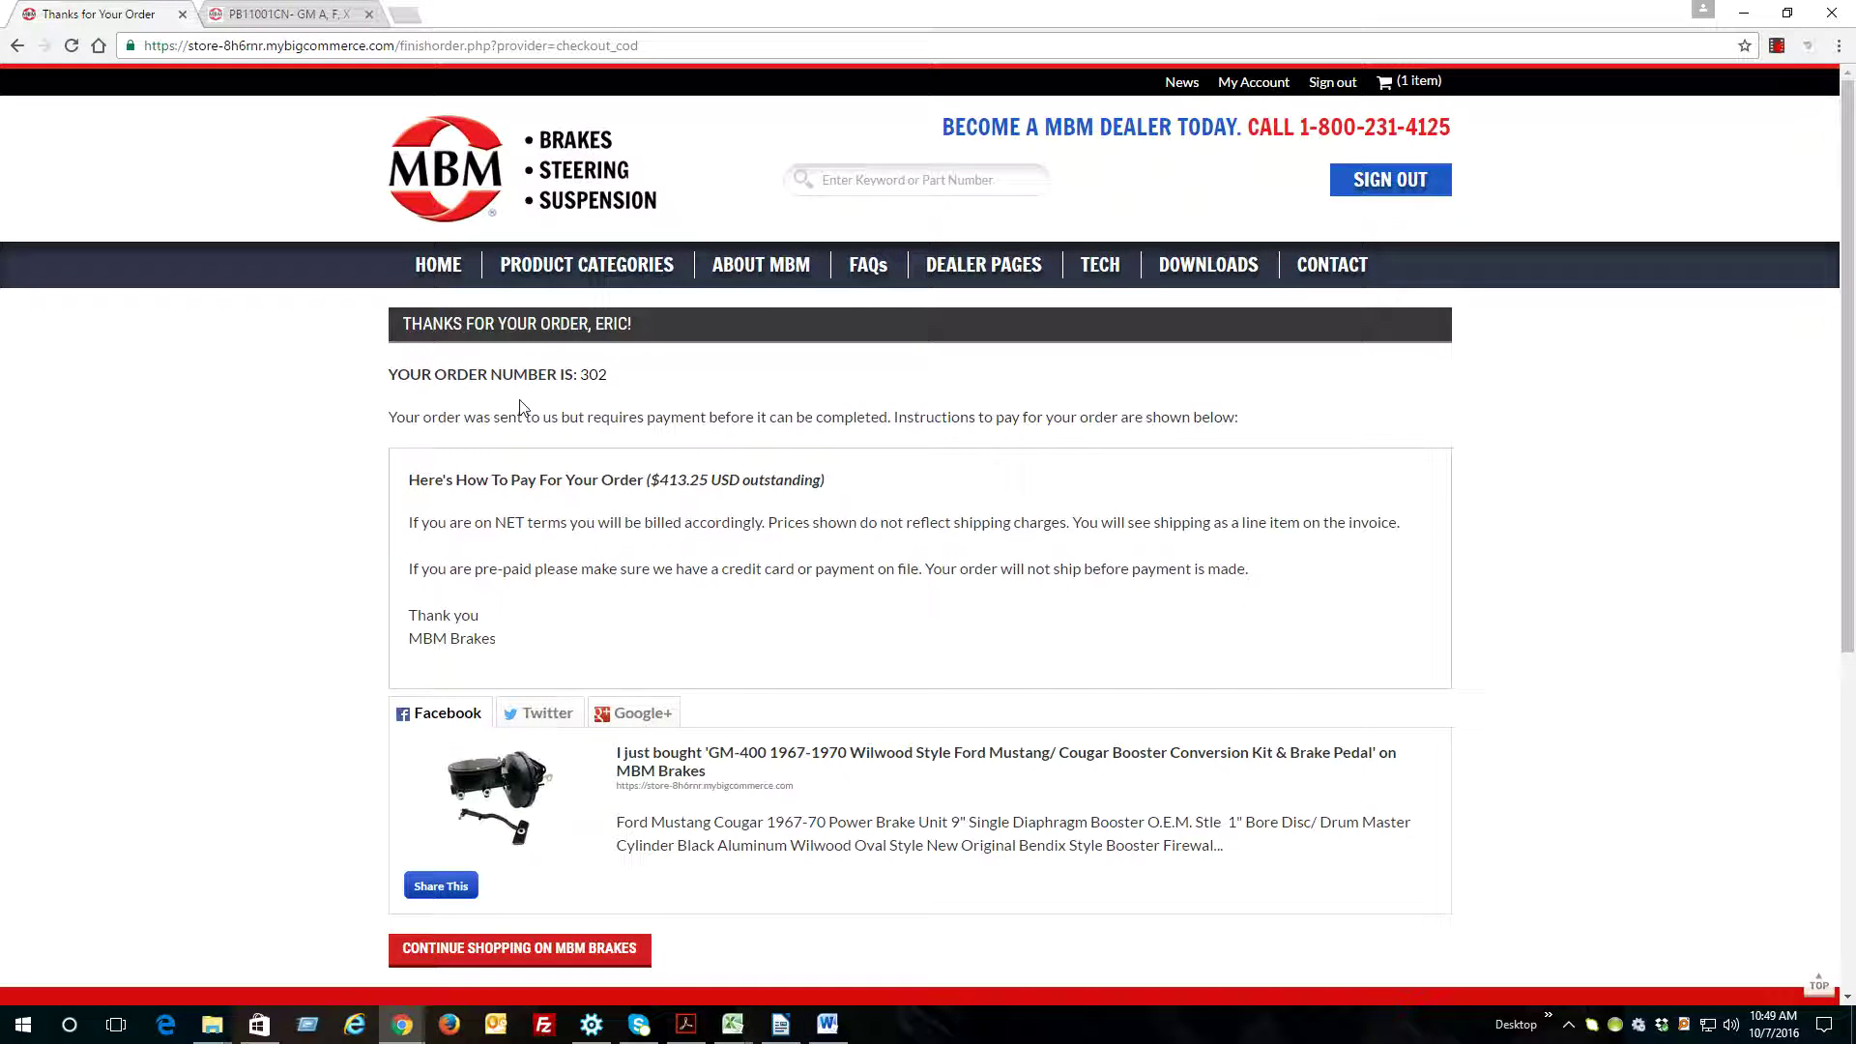
pyautogui.moveTo(406, 373); pyautogui.dragTo(610, 417)
pyautogui.click(597, 386)
pyautogui.scroll(-1, 595, 556)
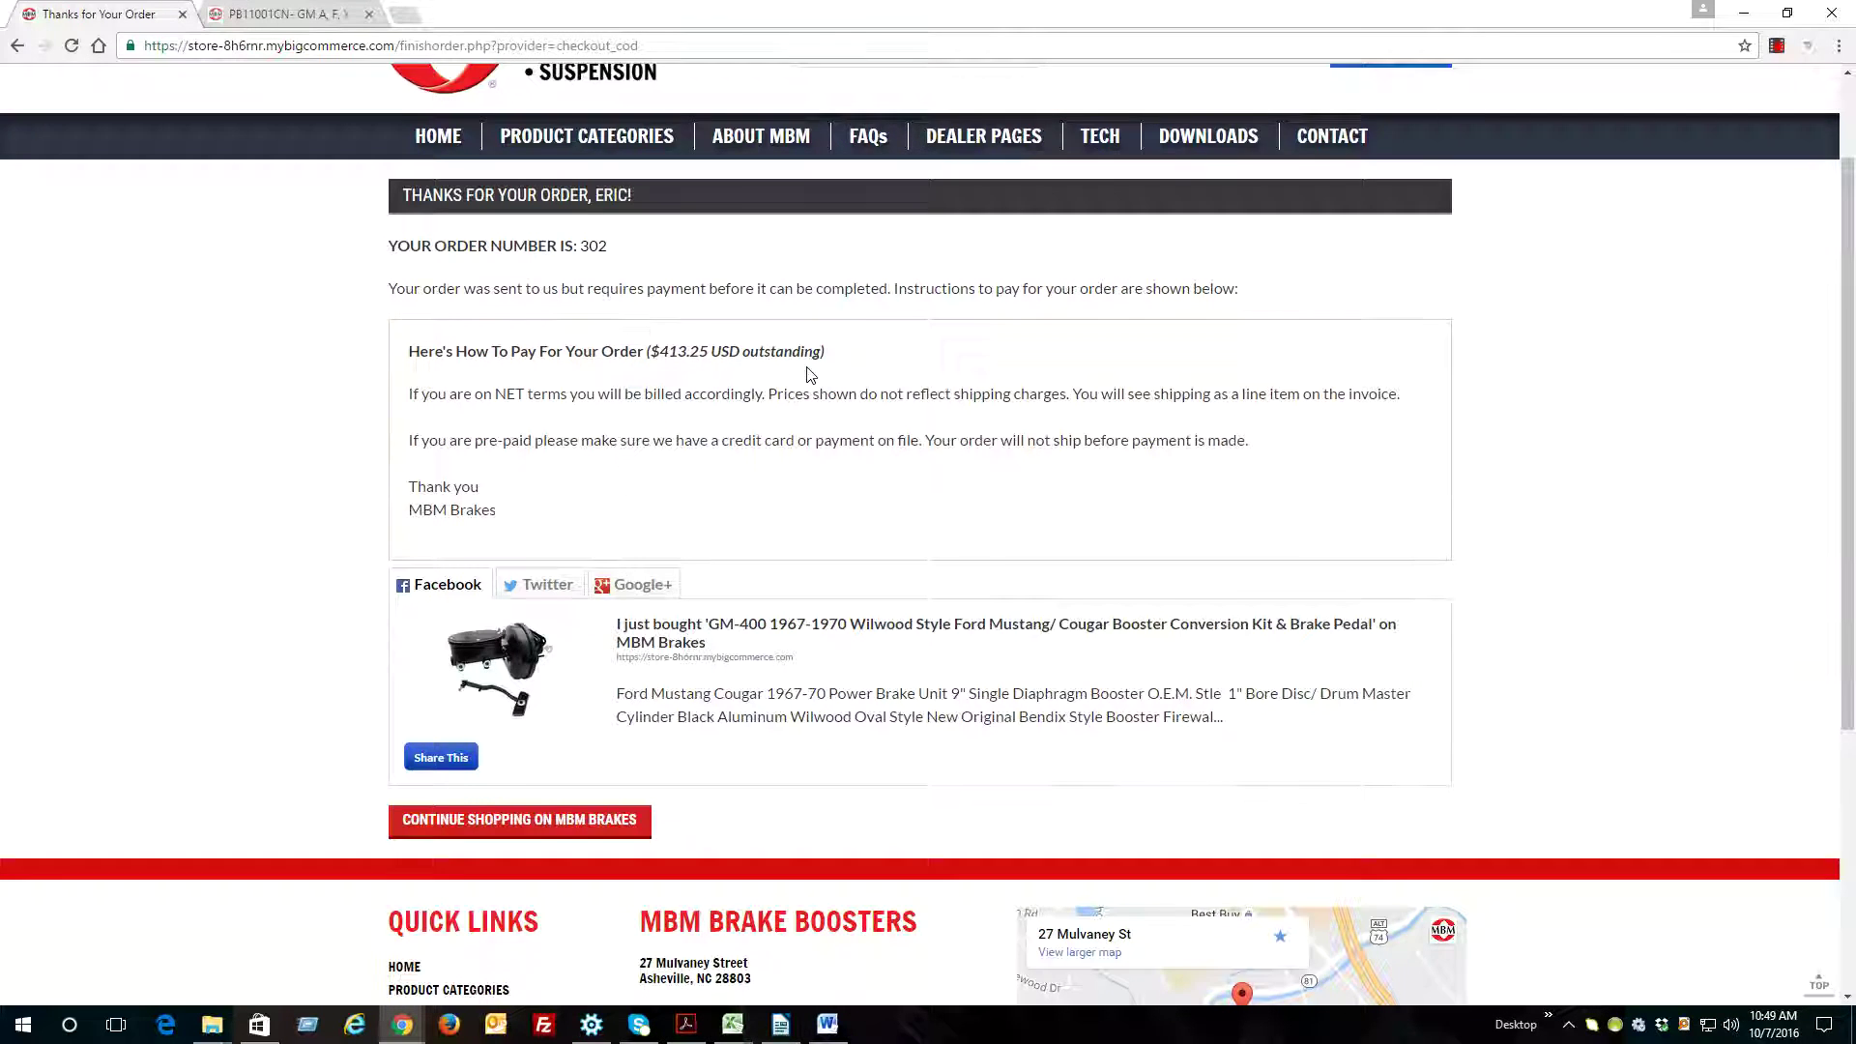
pyautogui.scroll(1, 810, 372)
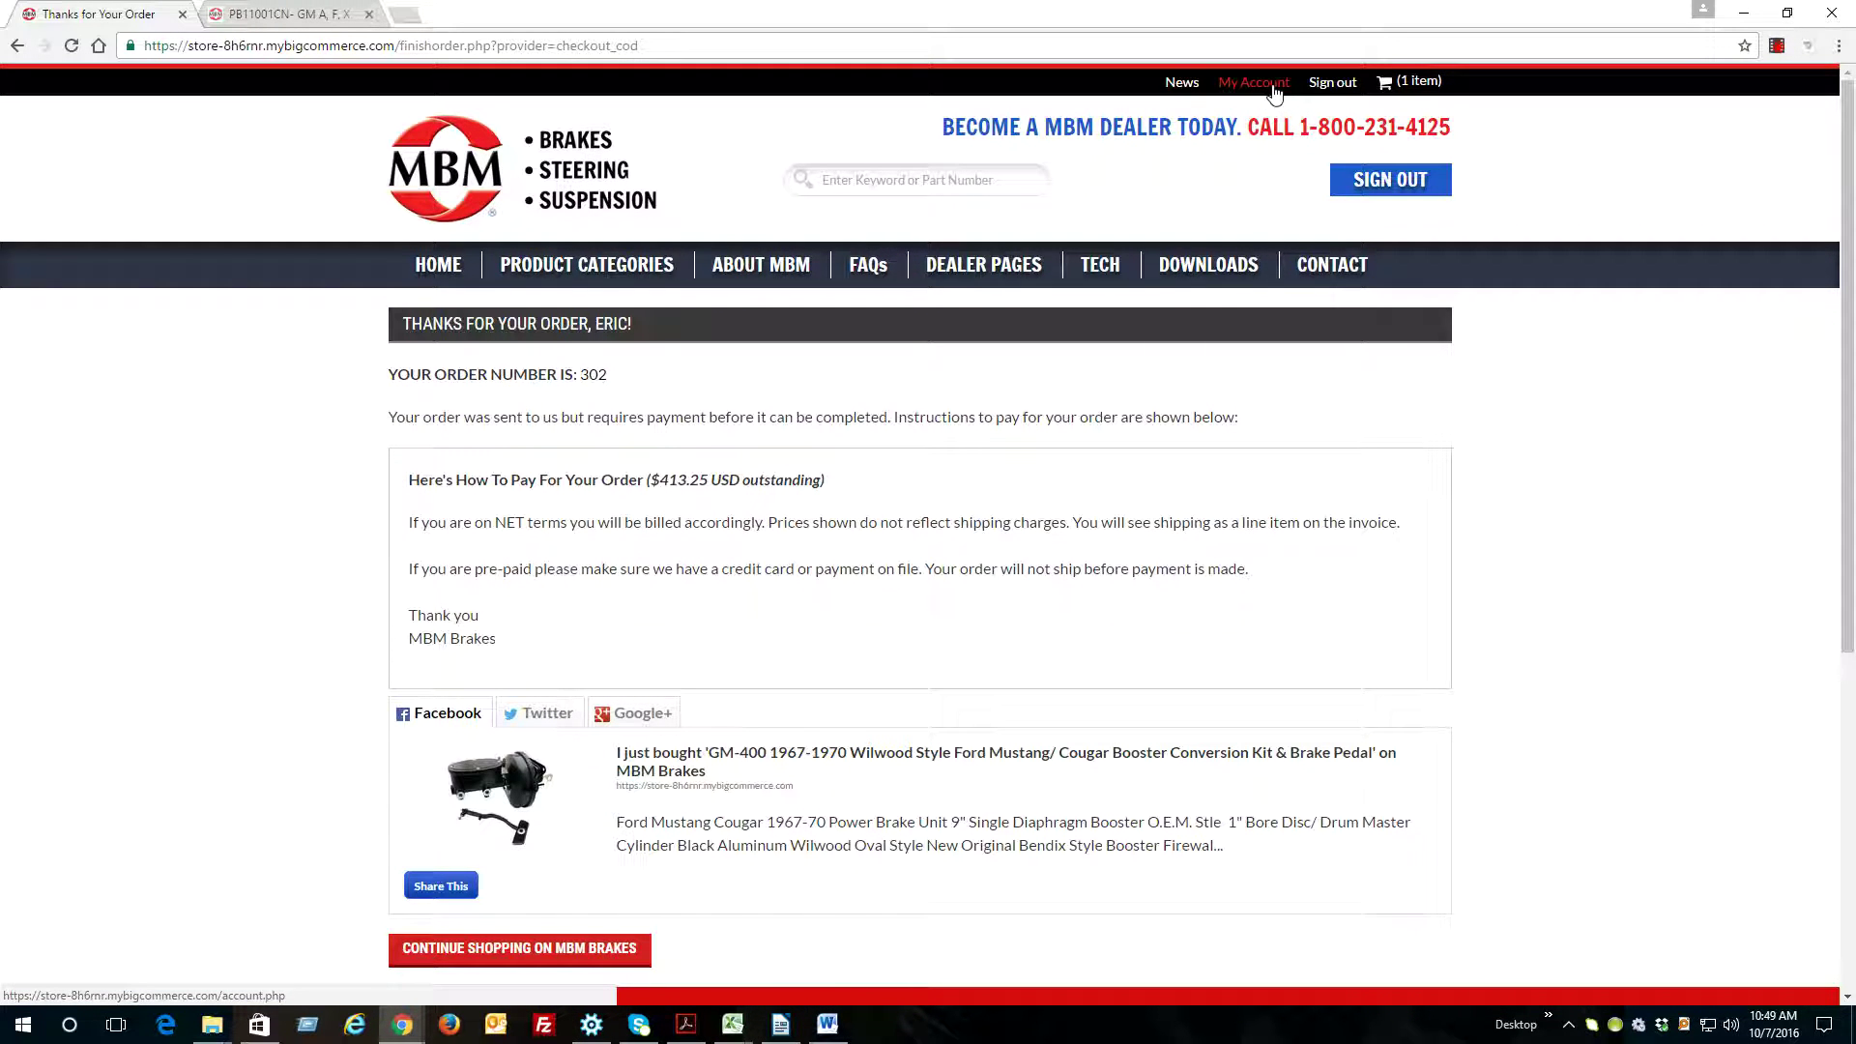
# From My Account, open Order Status and check the GM-400 kit order awaiting $413.25 payment
pyautogui.click(1259, 87)
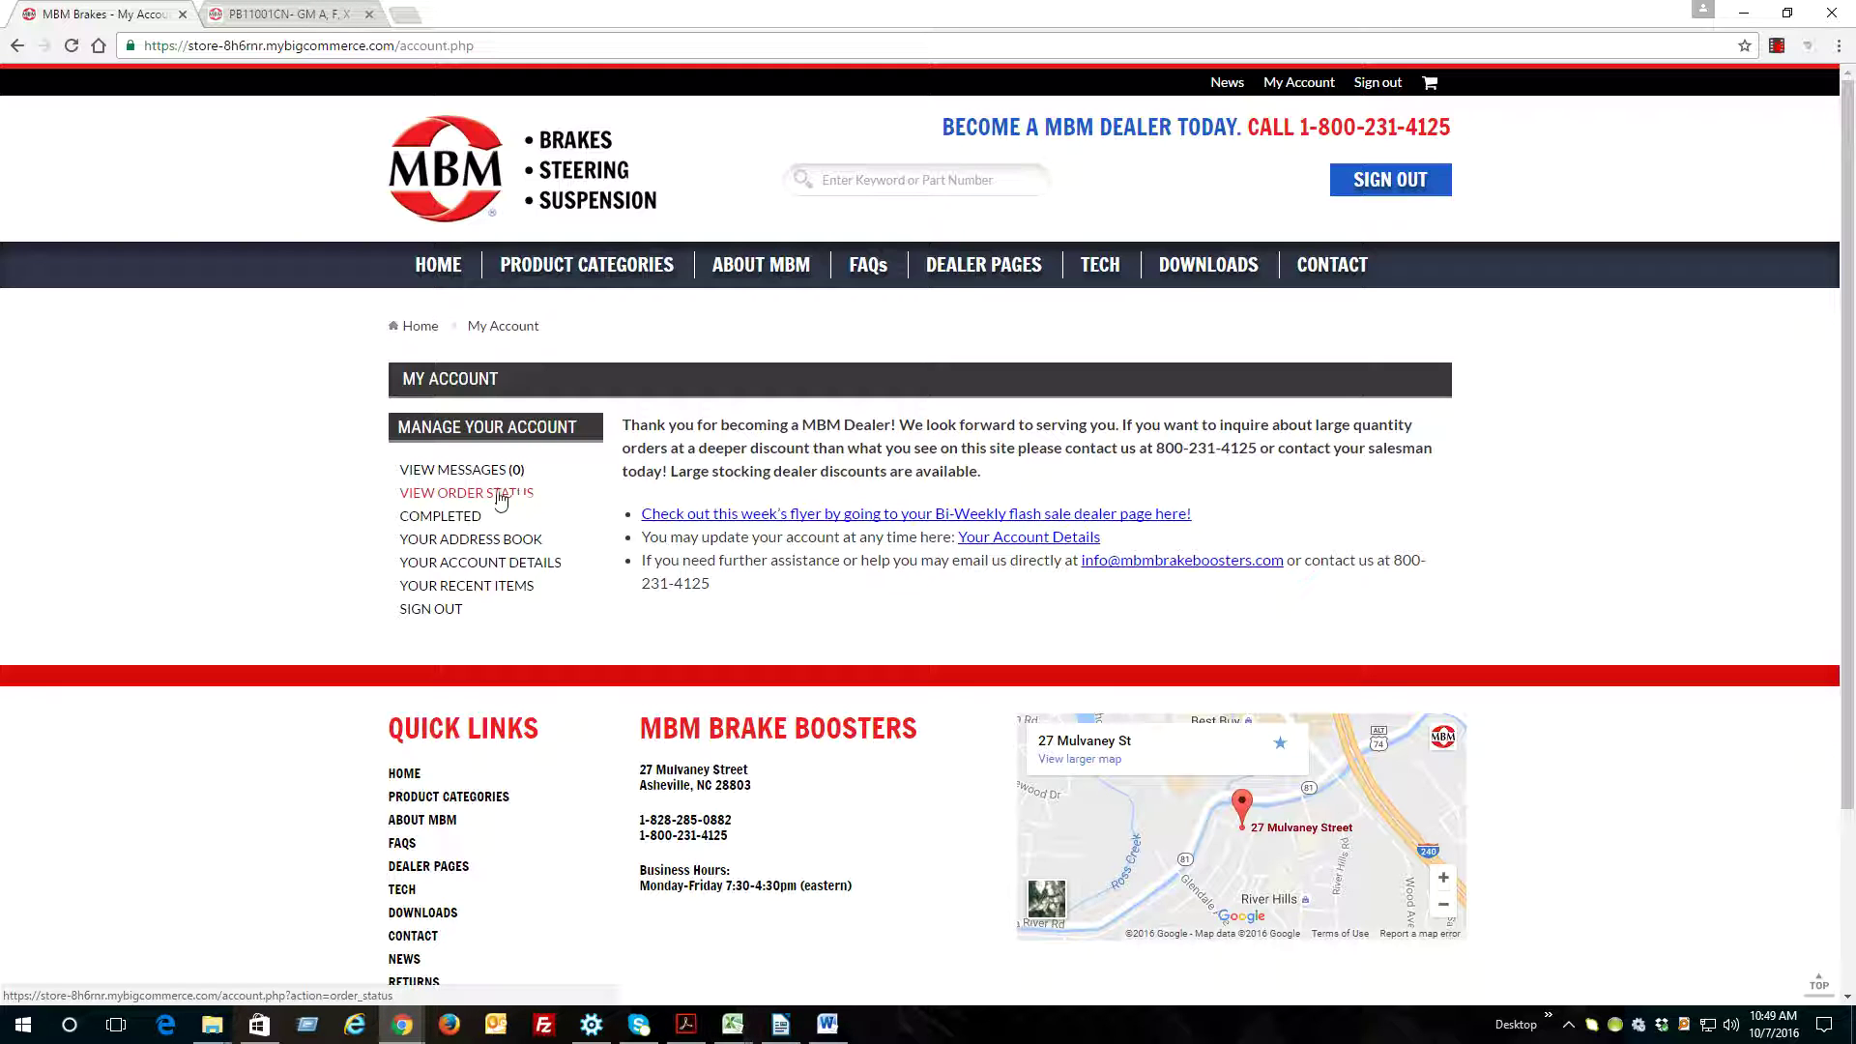
pyautogui.click(442, 494)
pyautogui.scroll(-1, 870, 551)
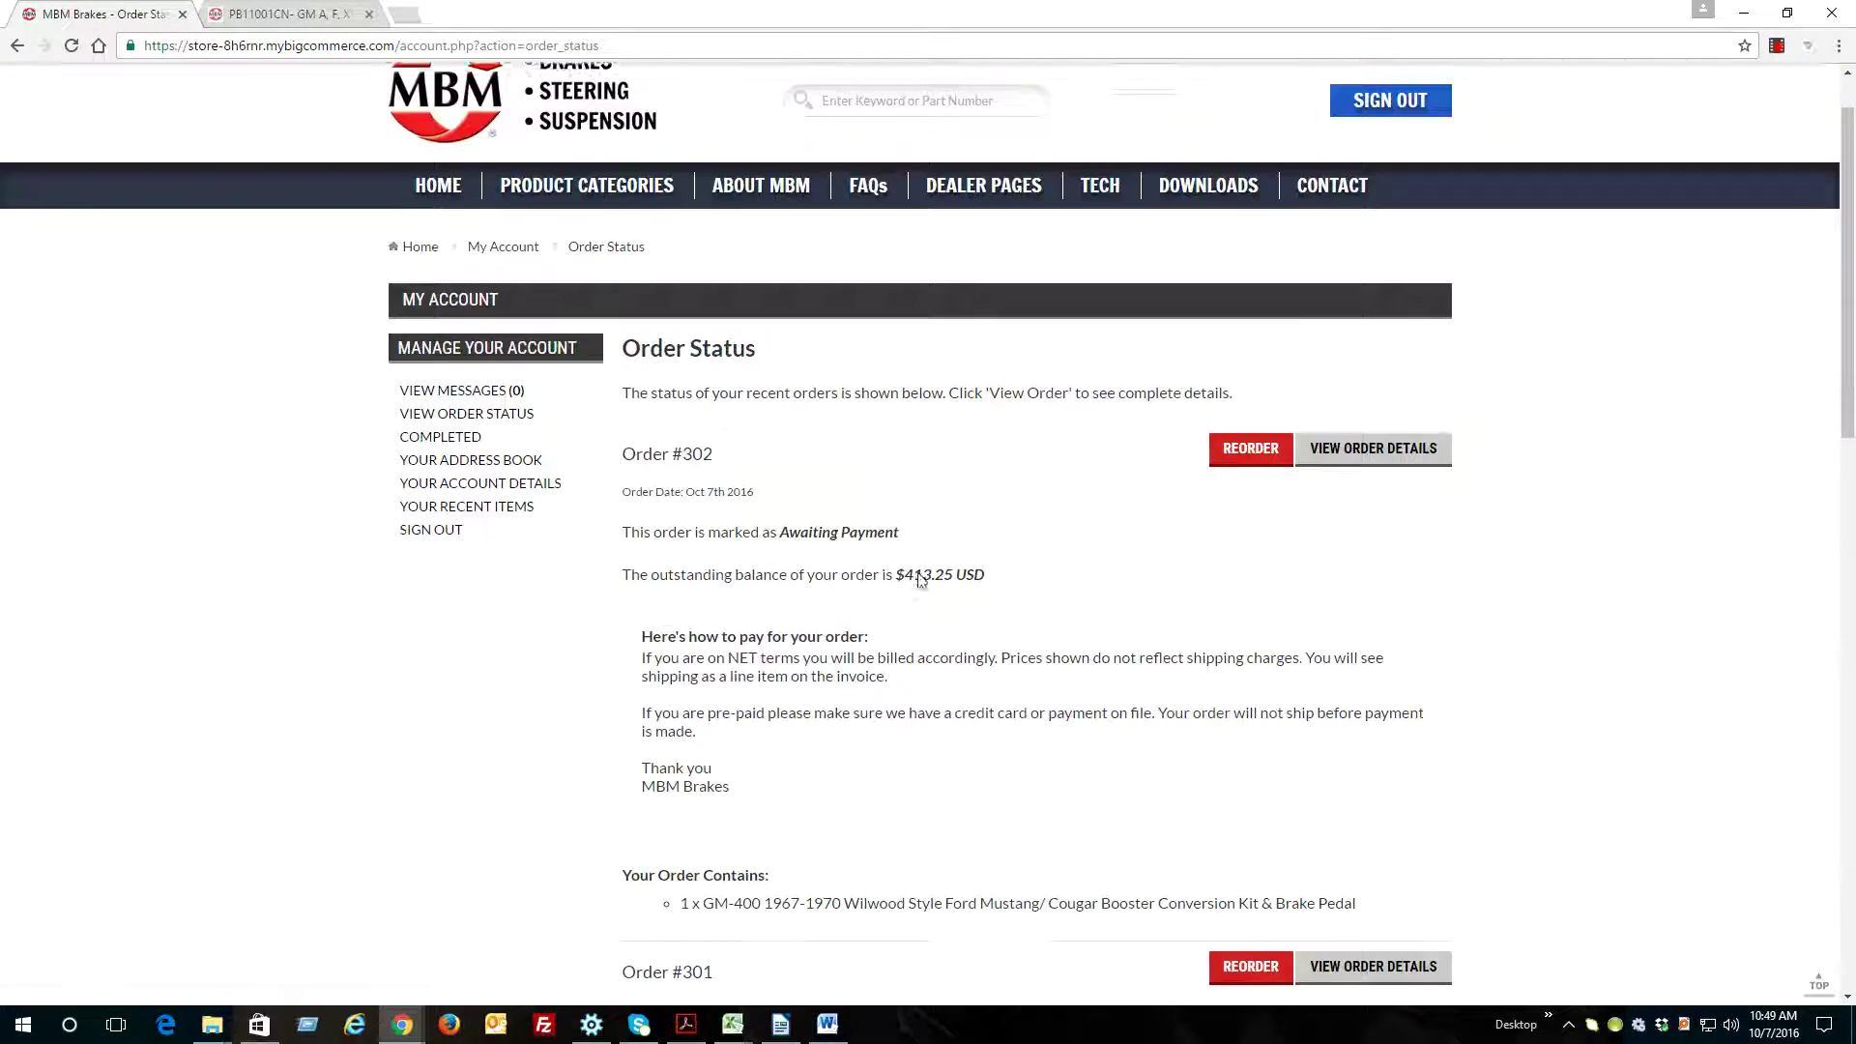
pyautogui.moveTo(885, 480); pyautogui.dragTo(782, 478)
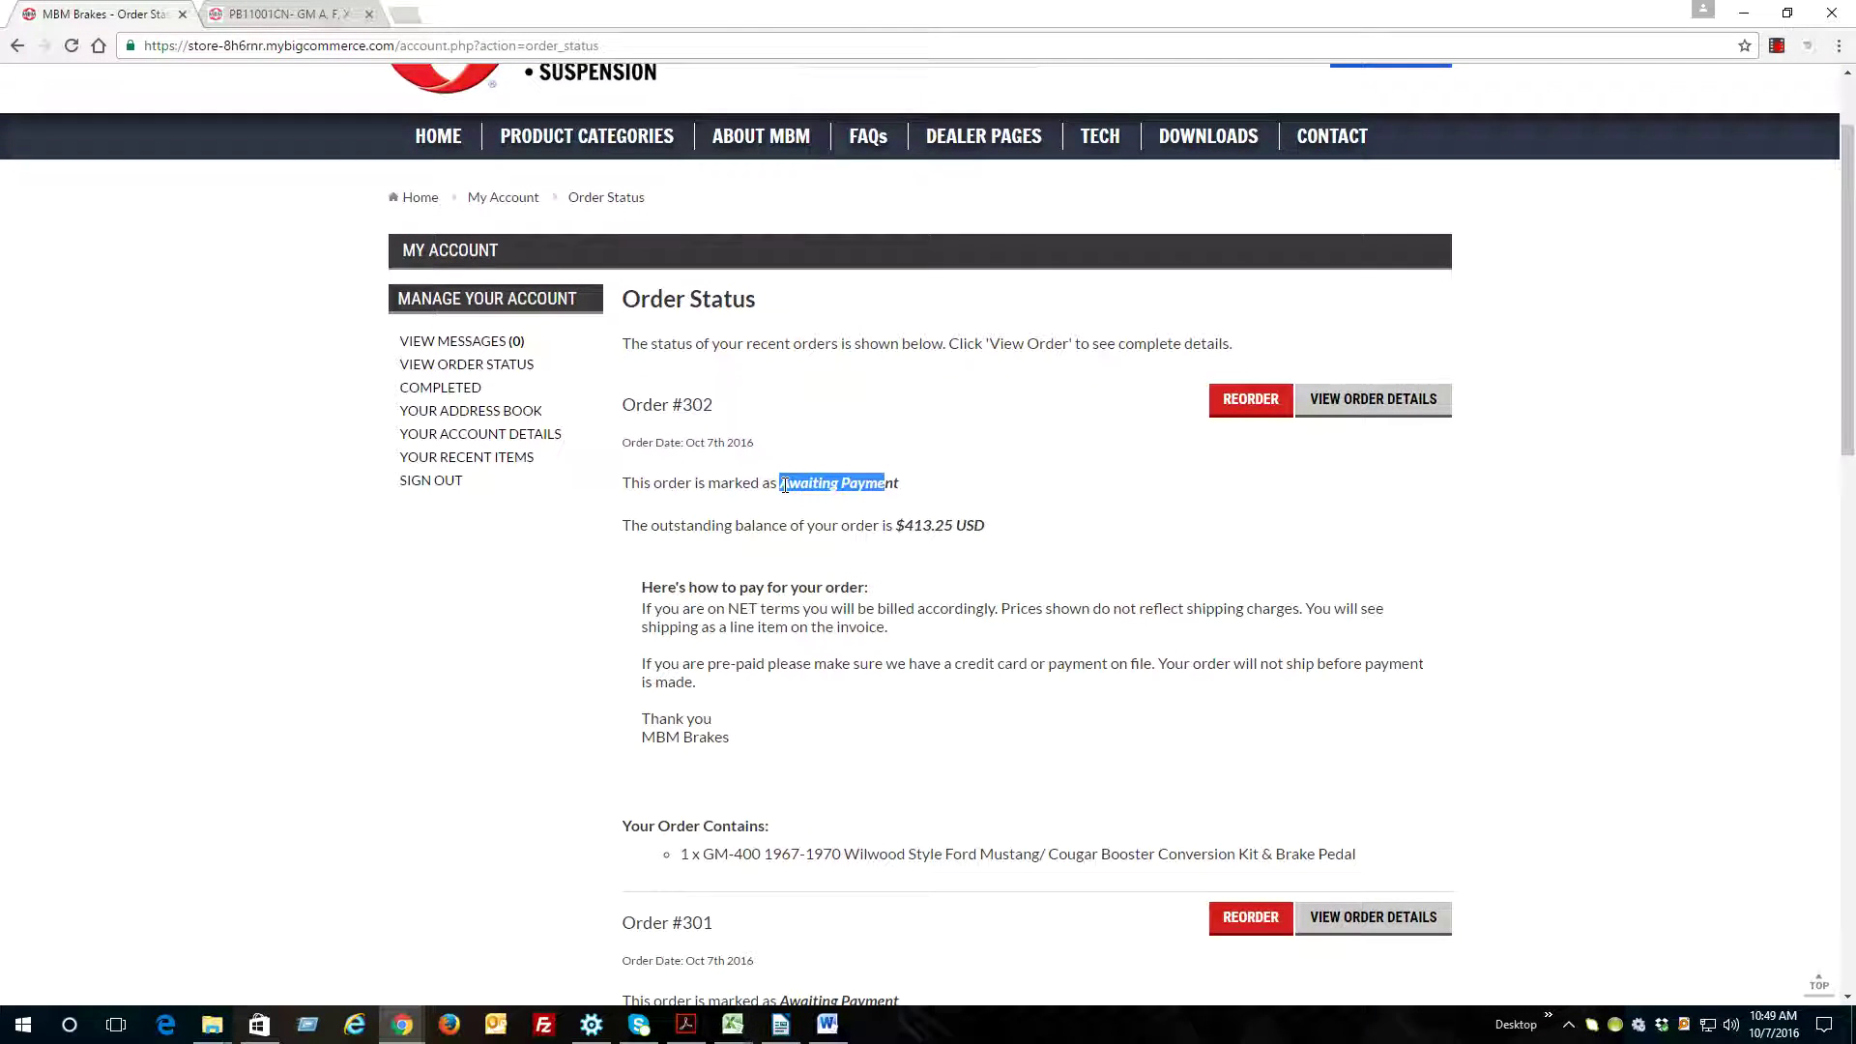
pyautogui.scroll(-2, 786, 512)
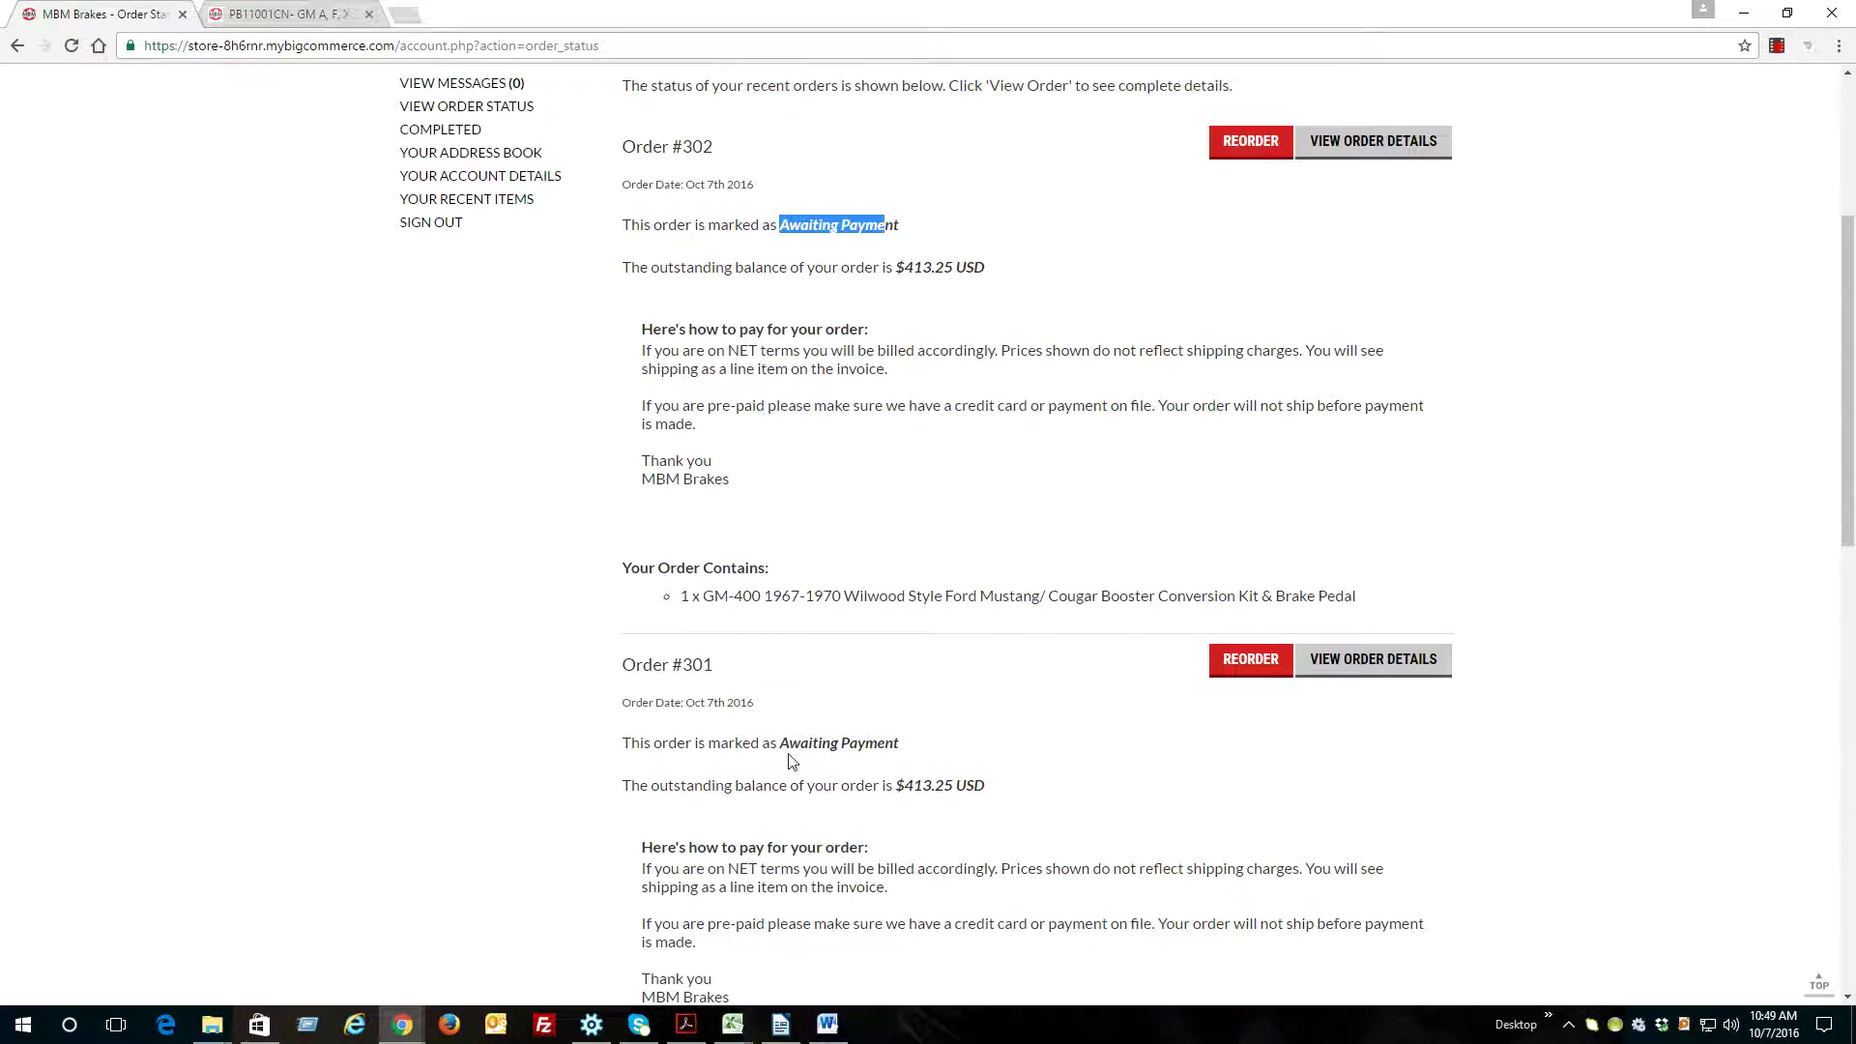
pyautogui.scroll(1, 805, 618)
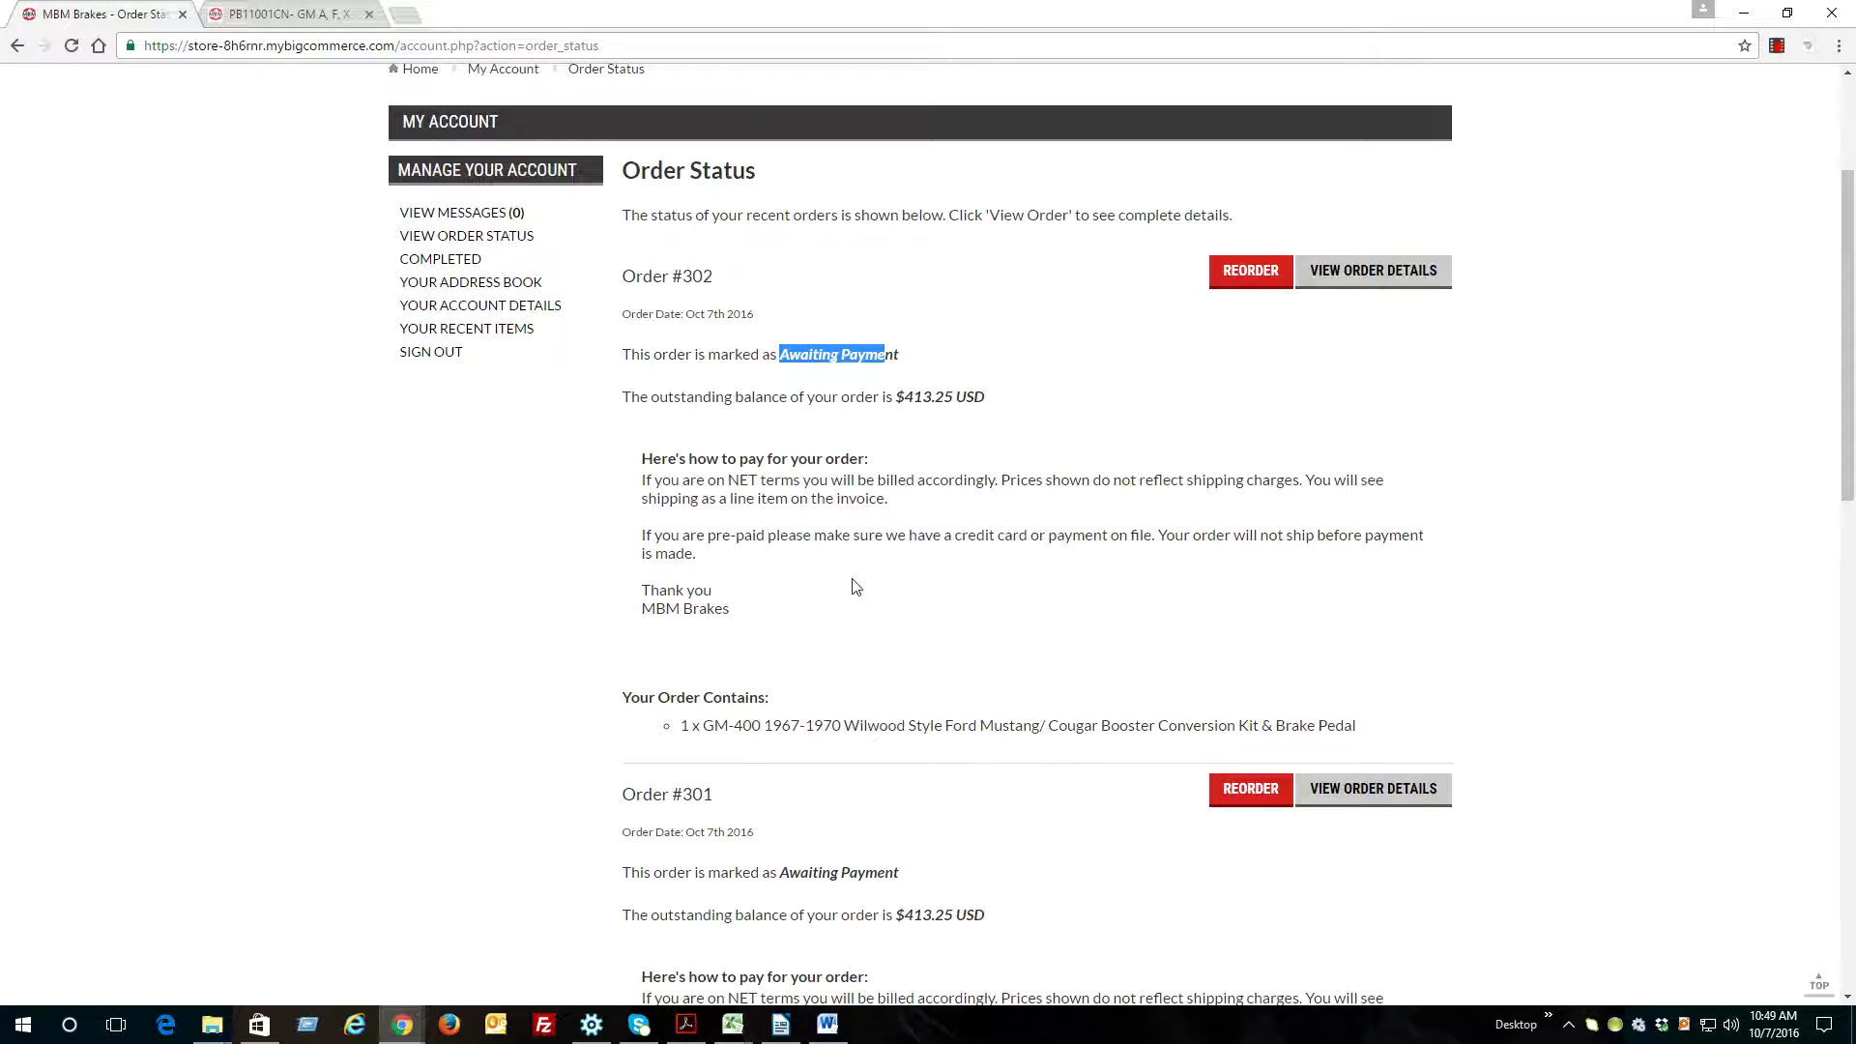
pyautogui.scroll(1, 856, 580)
pyautogui.click(1063, 563)
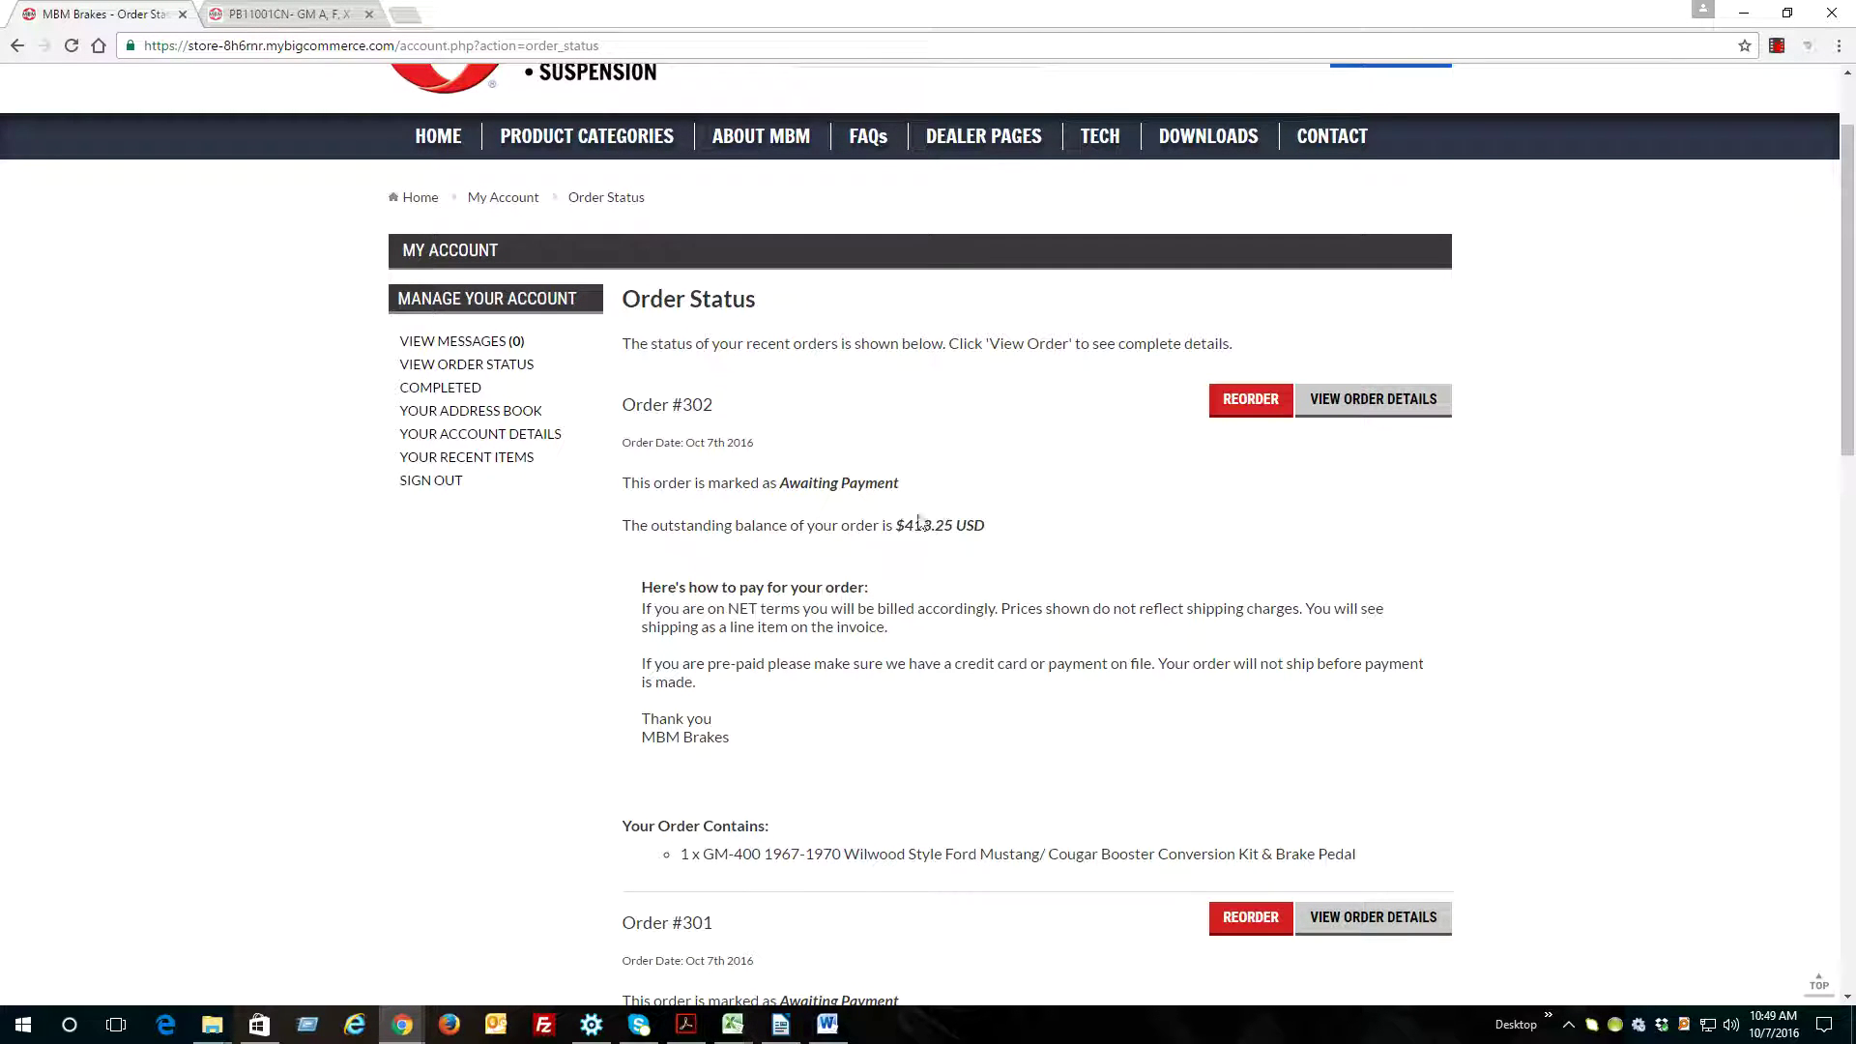
pyautogui.click(442, 389)
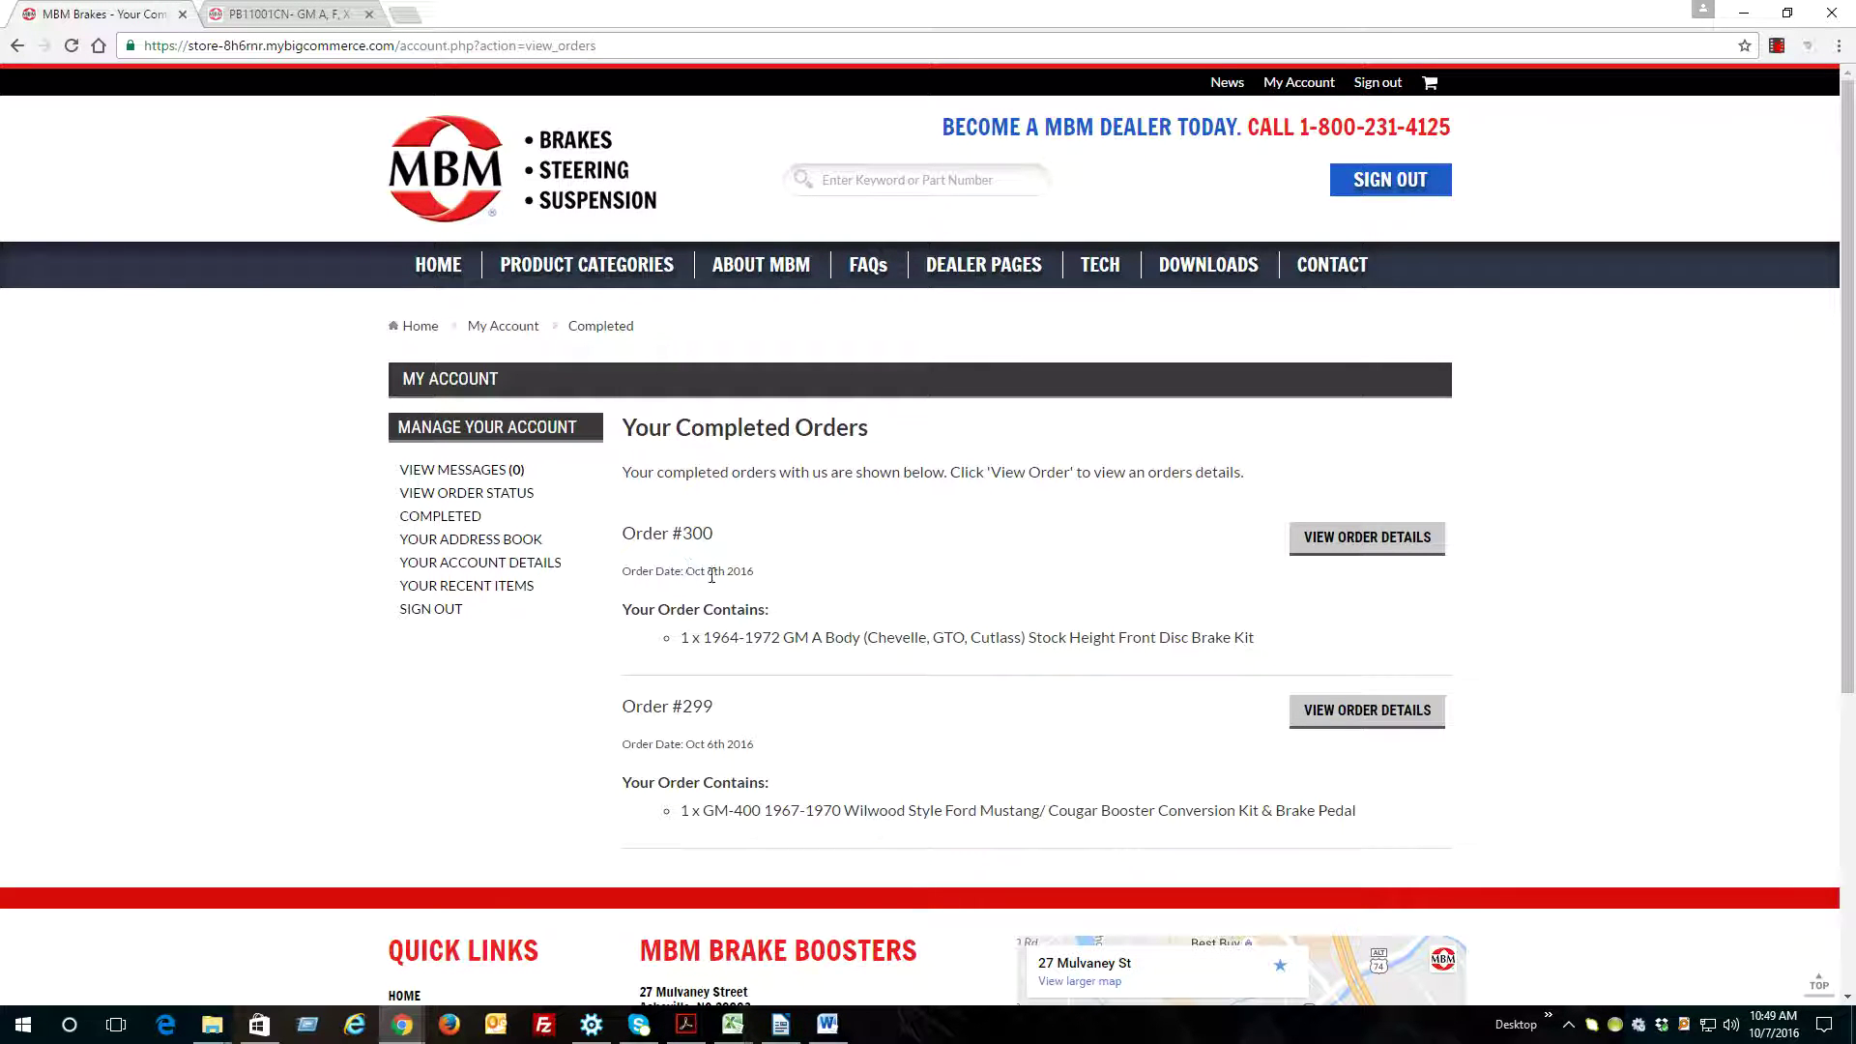
pyautogui.click(1367, 537)
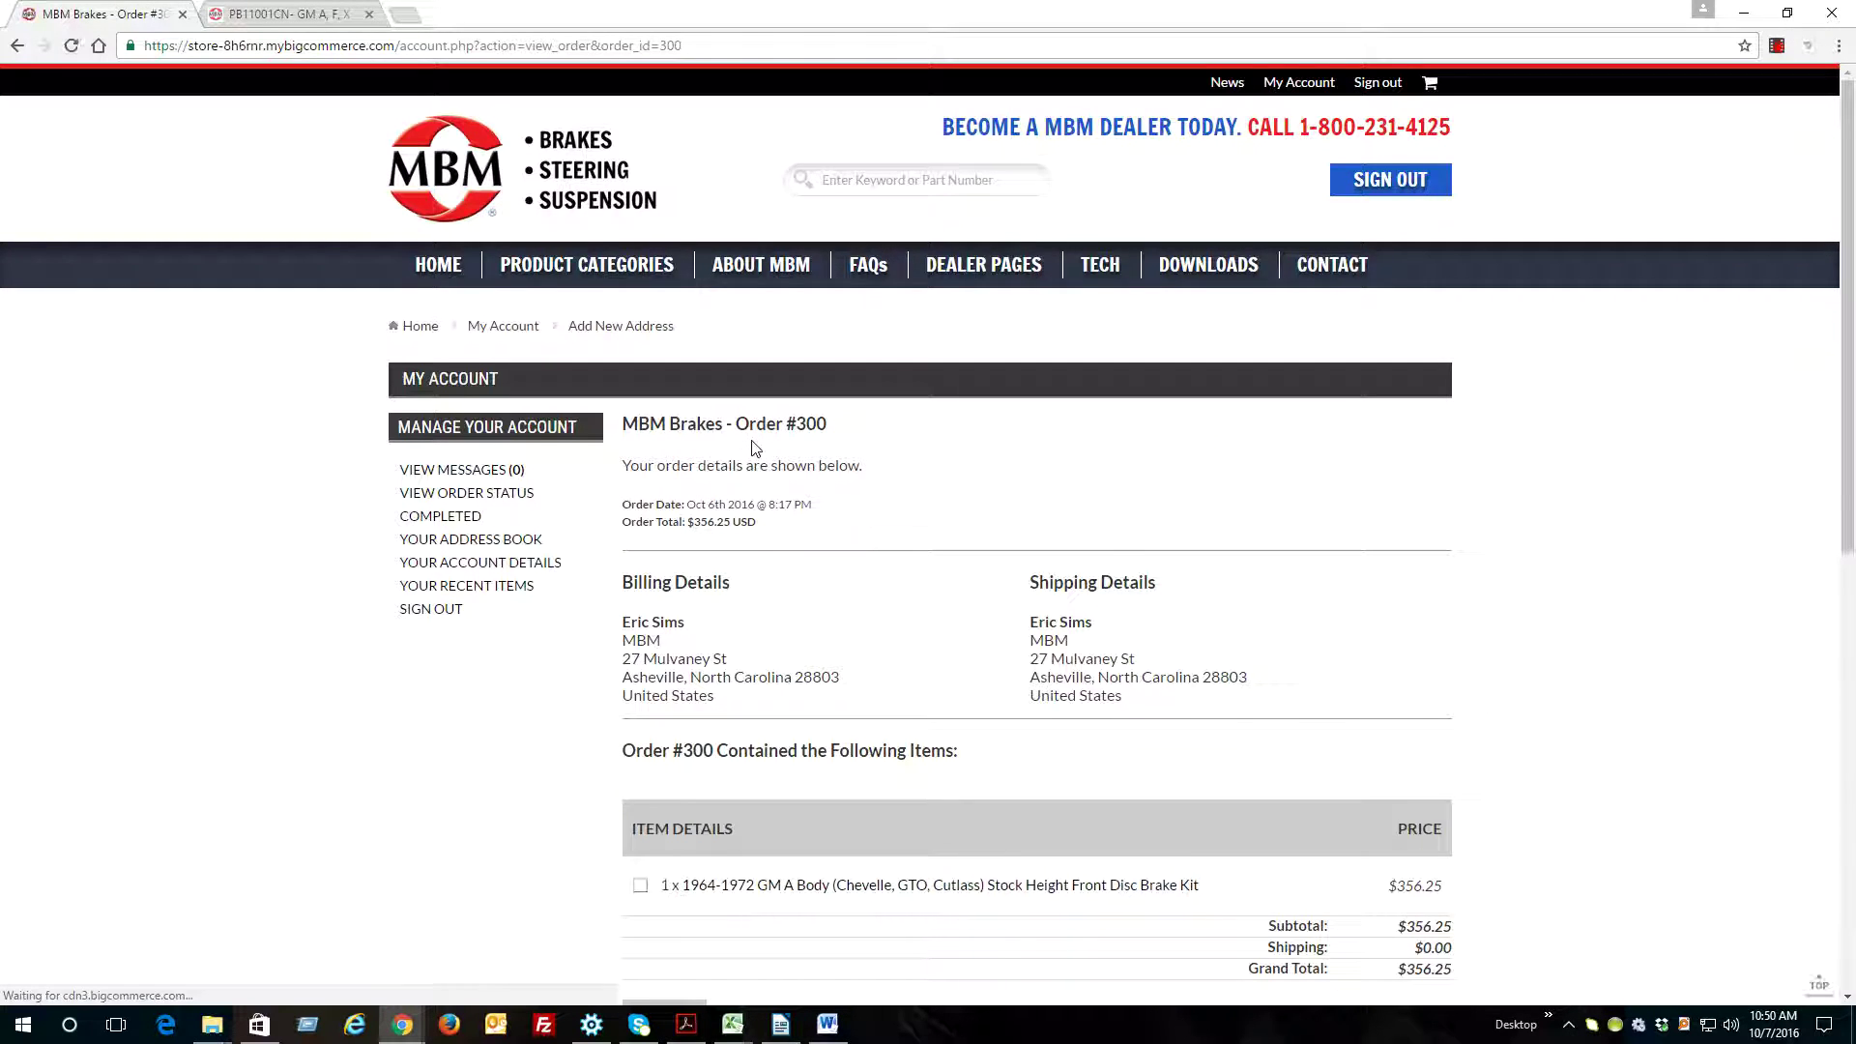
pyautogui.scroll(-3, 755, 448)
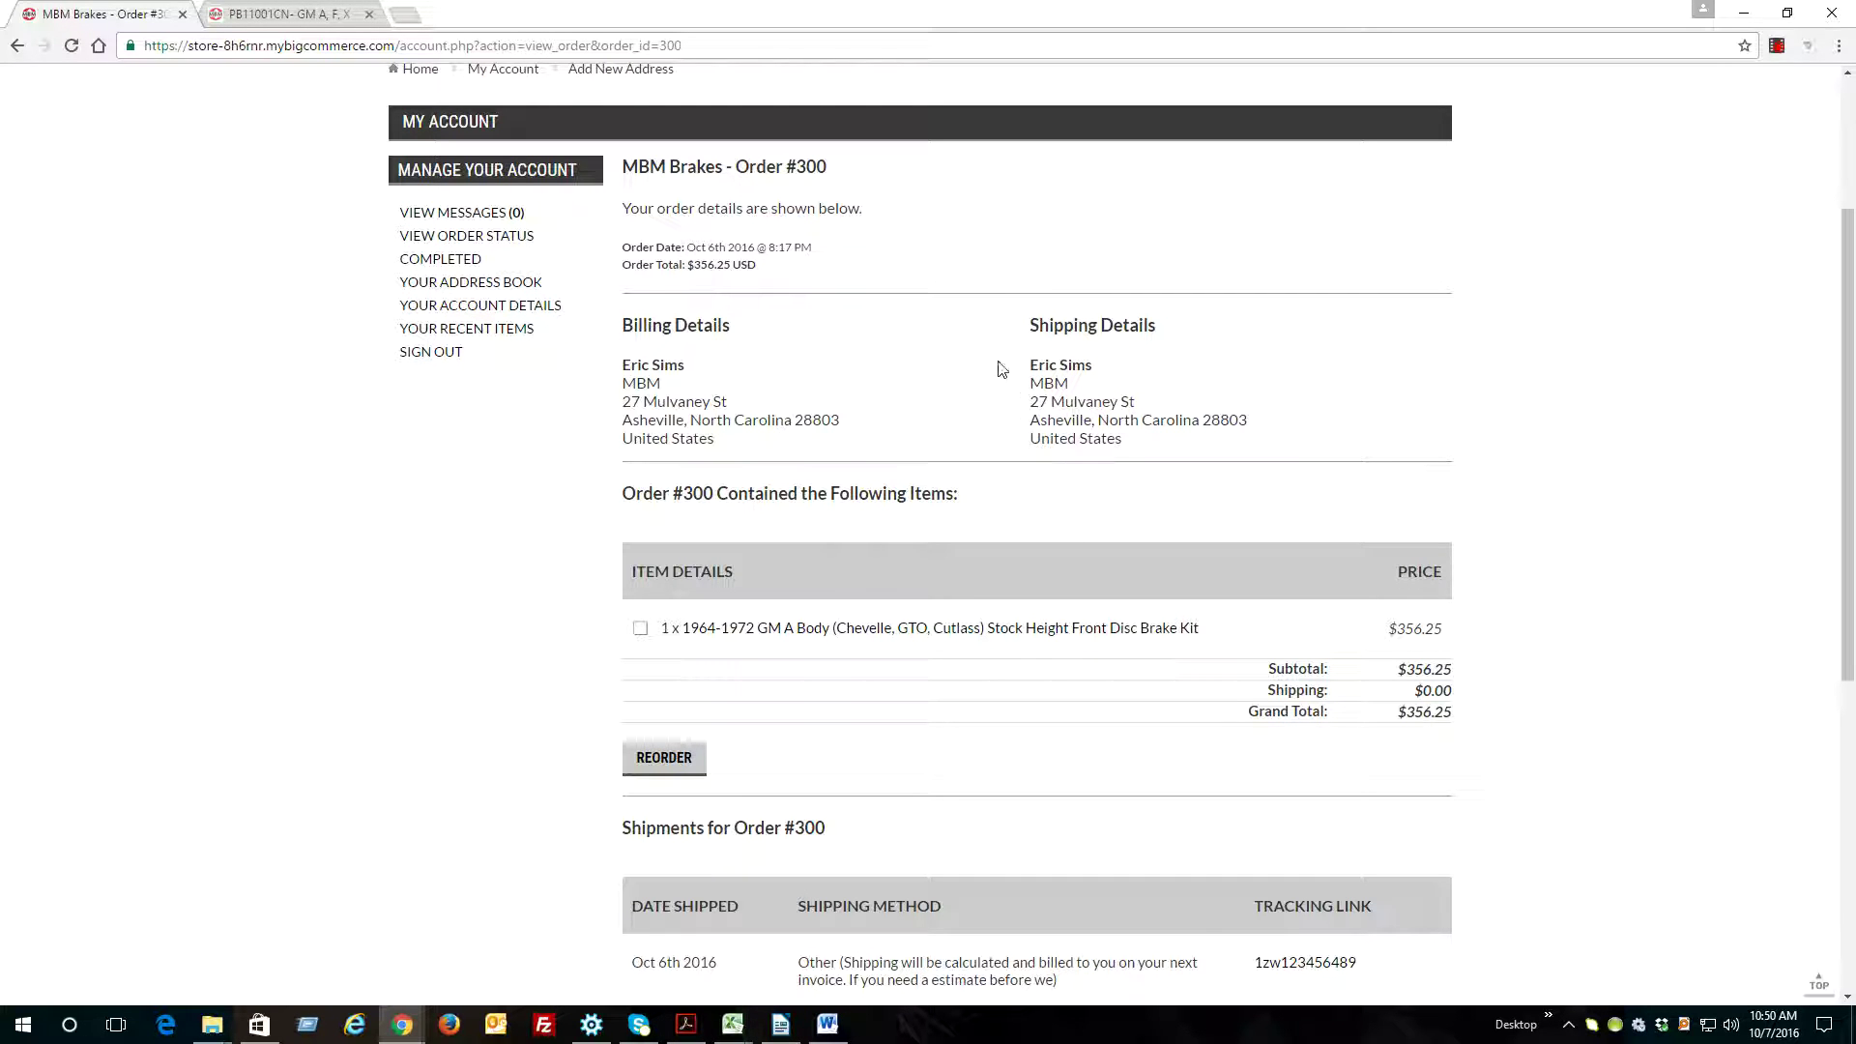
pyautogui.moveTo(1026, 370); pyautogui.dragTo(1165, 435)
pyautogui.click(1138, 414)
pyautogui.scroll(-1, 1129, 413)
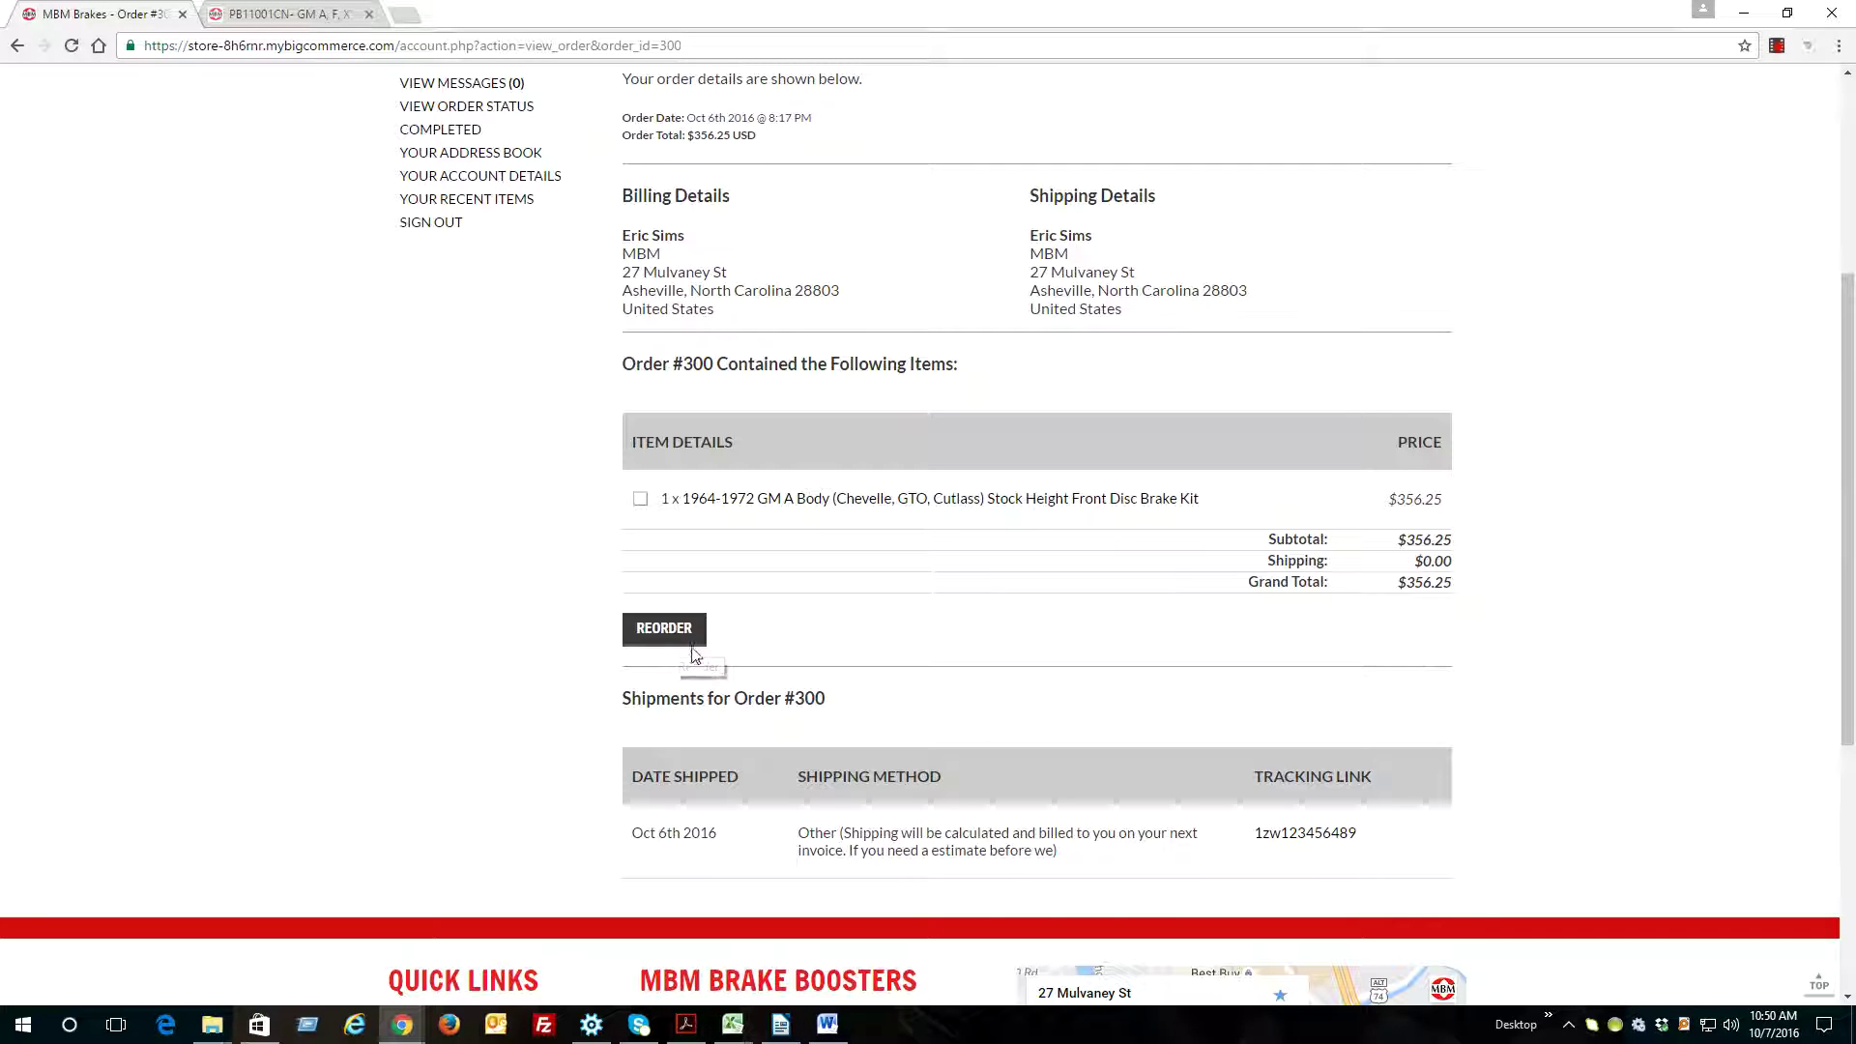
pyautogui.scroll(-2, 1541, 606)
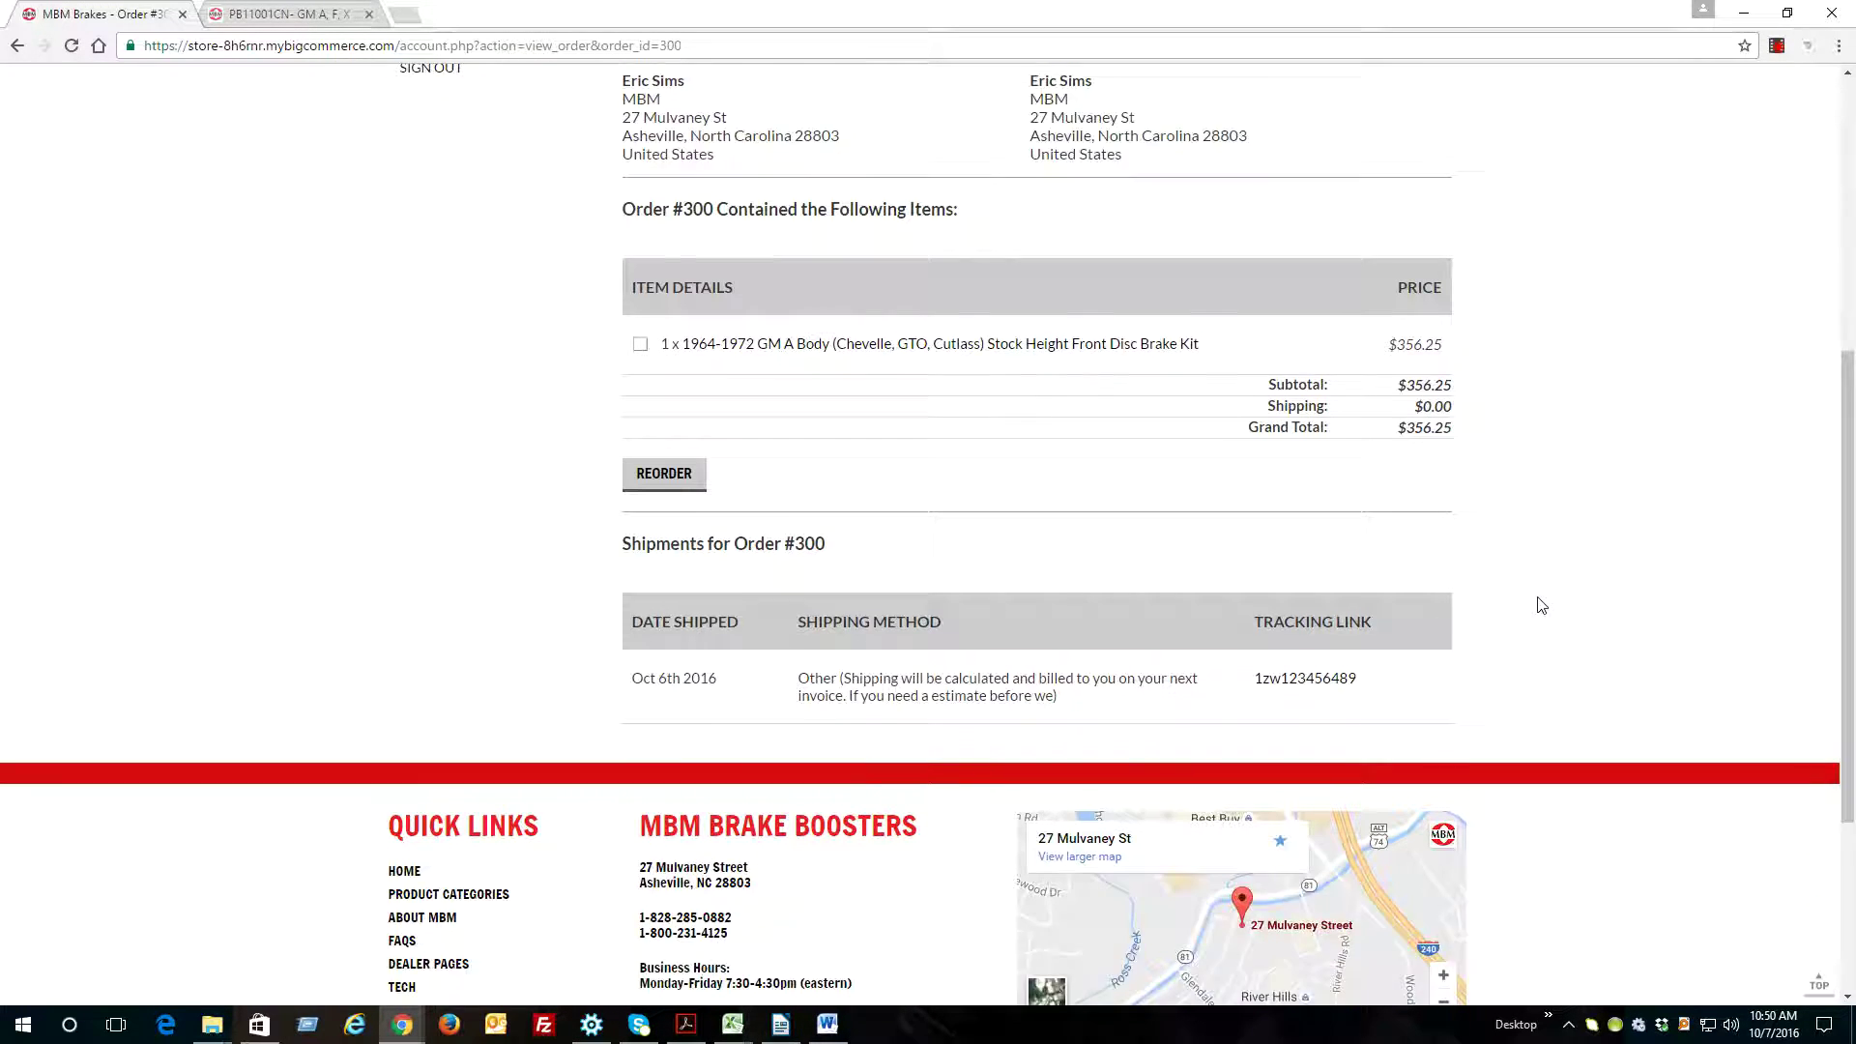
pyautogui.scroll(-1, 1538, 600)
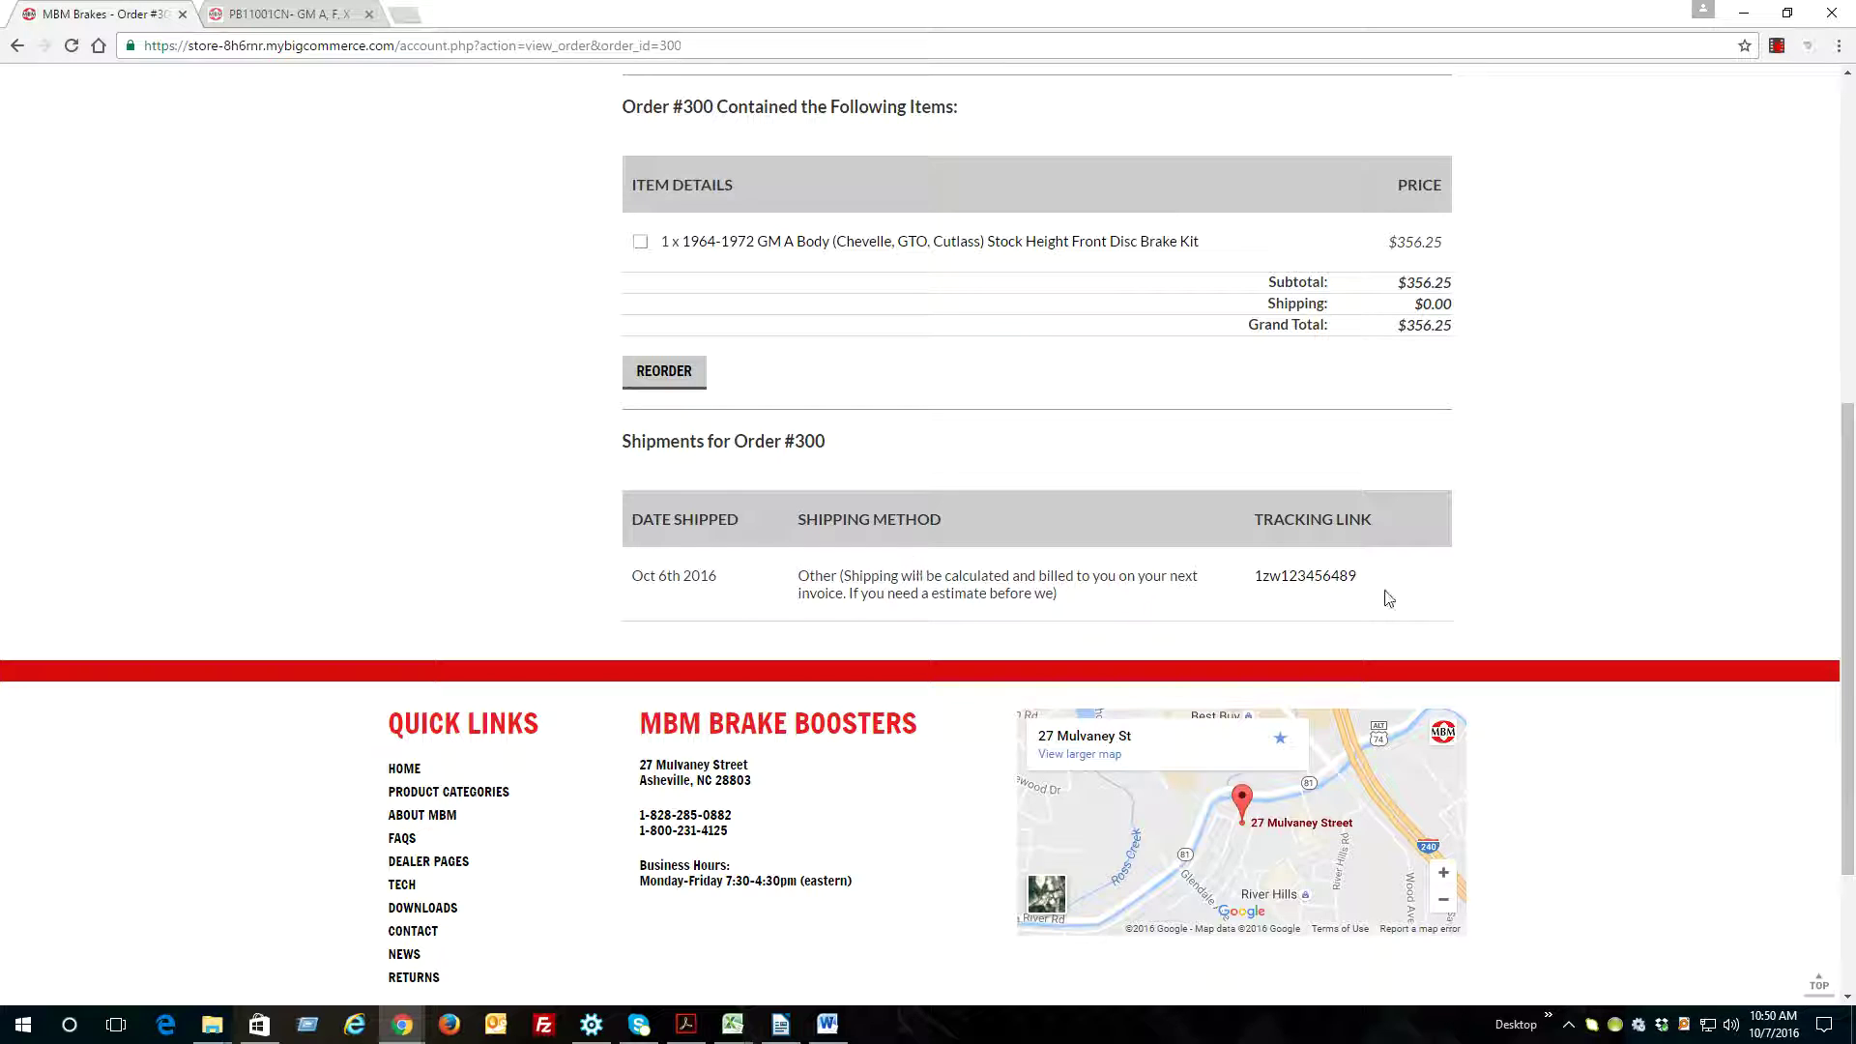
pyautogui.moveTo(1850, 602); pyautogui.dragTo(1843, 254)
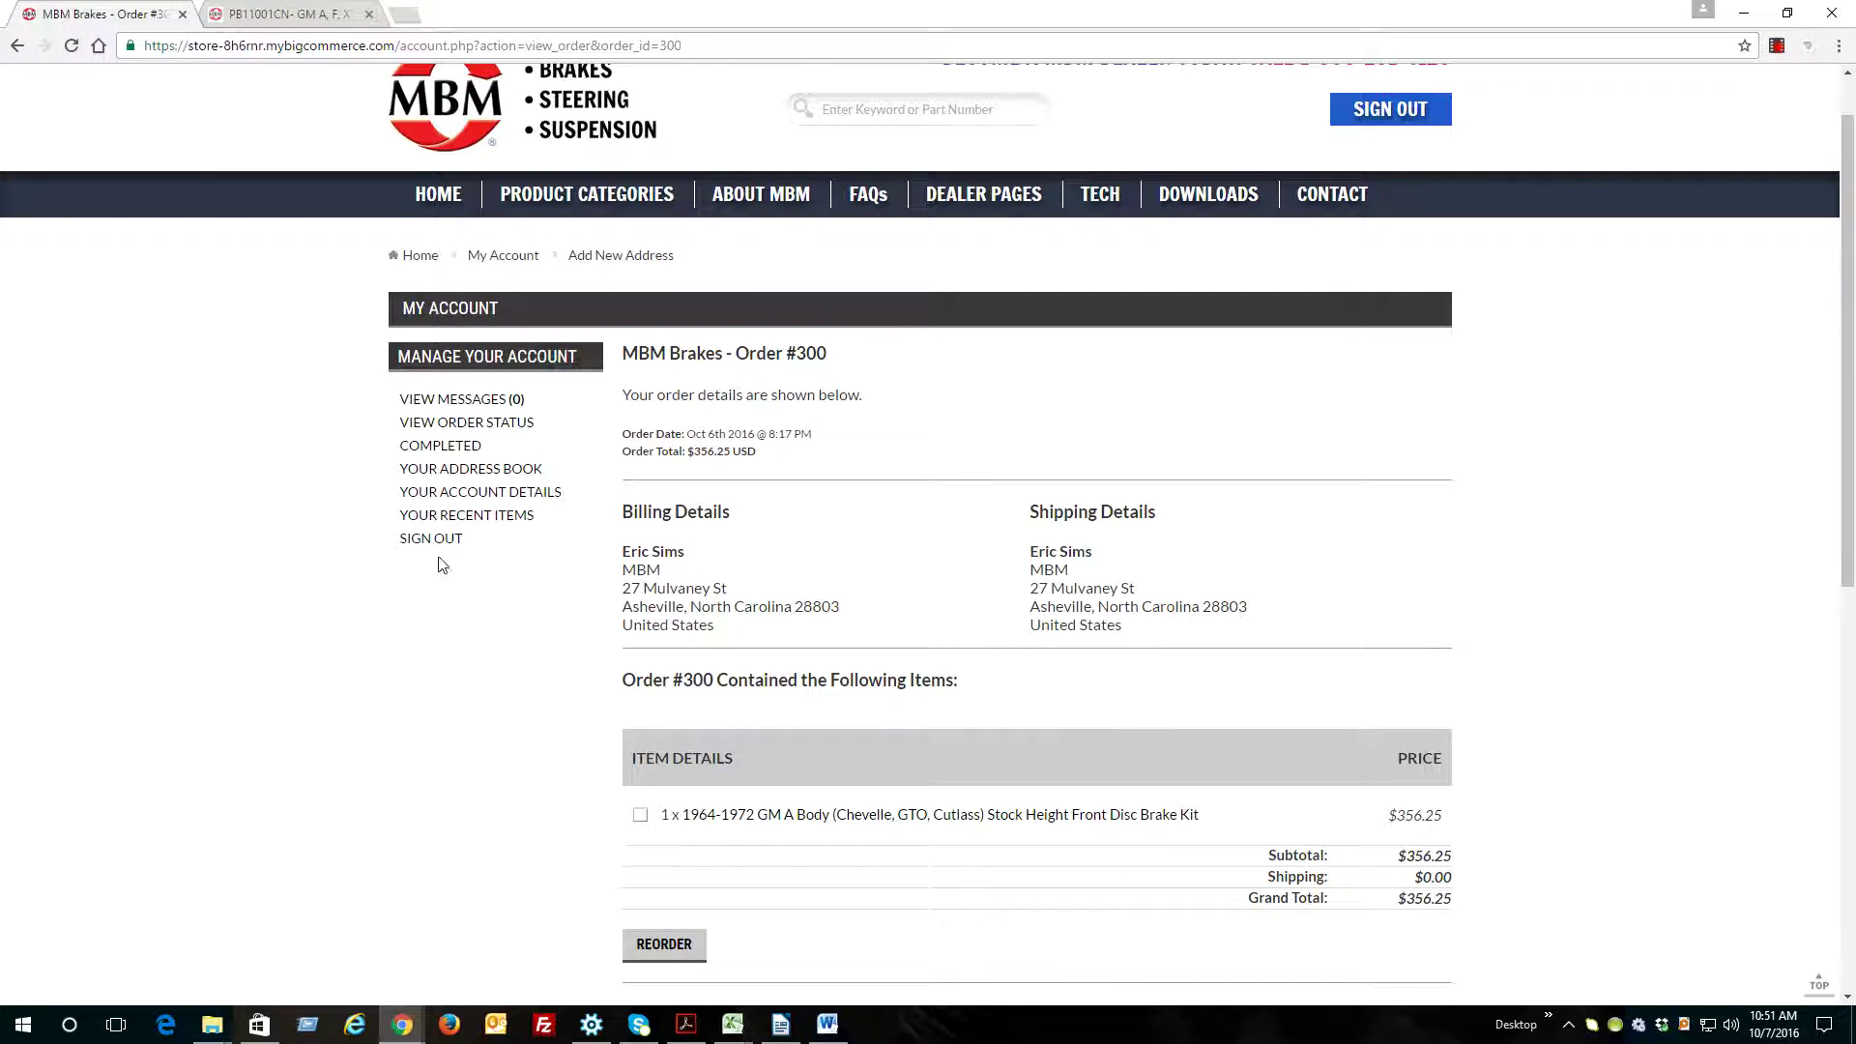
pyautogui.click(443, 447)
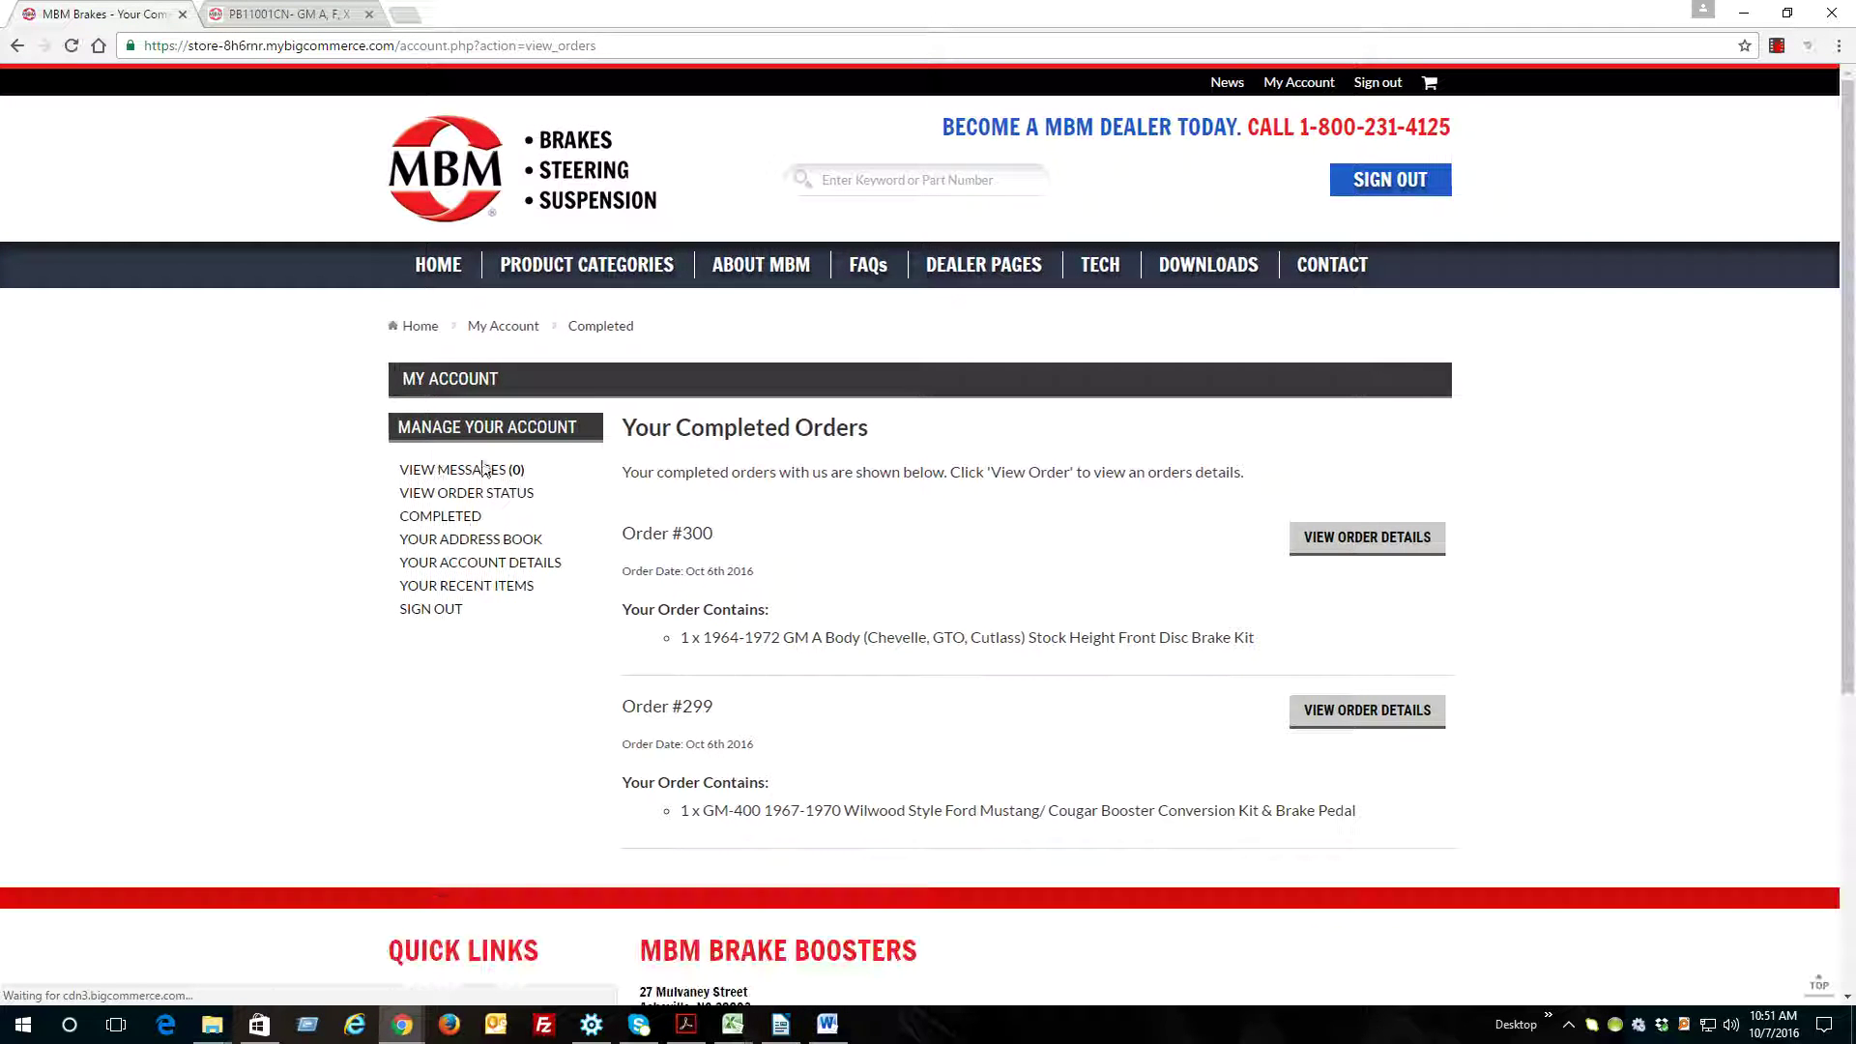
pyautogui.click(467, 471)
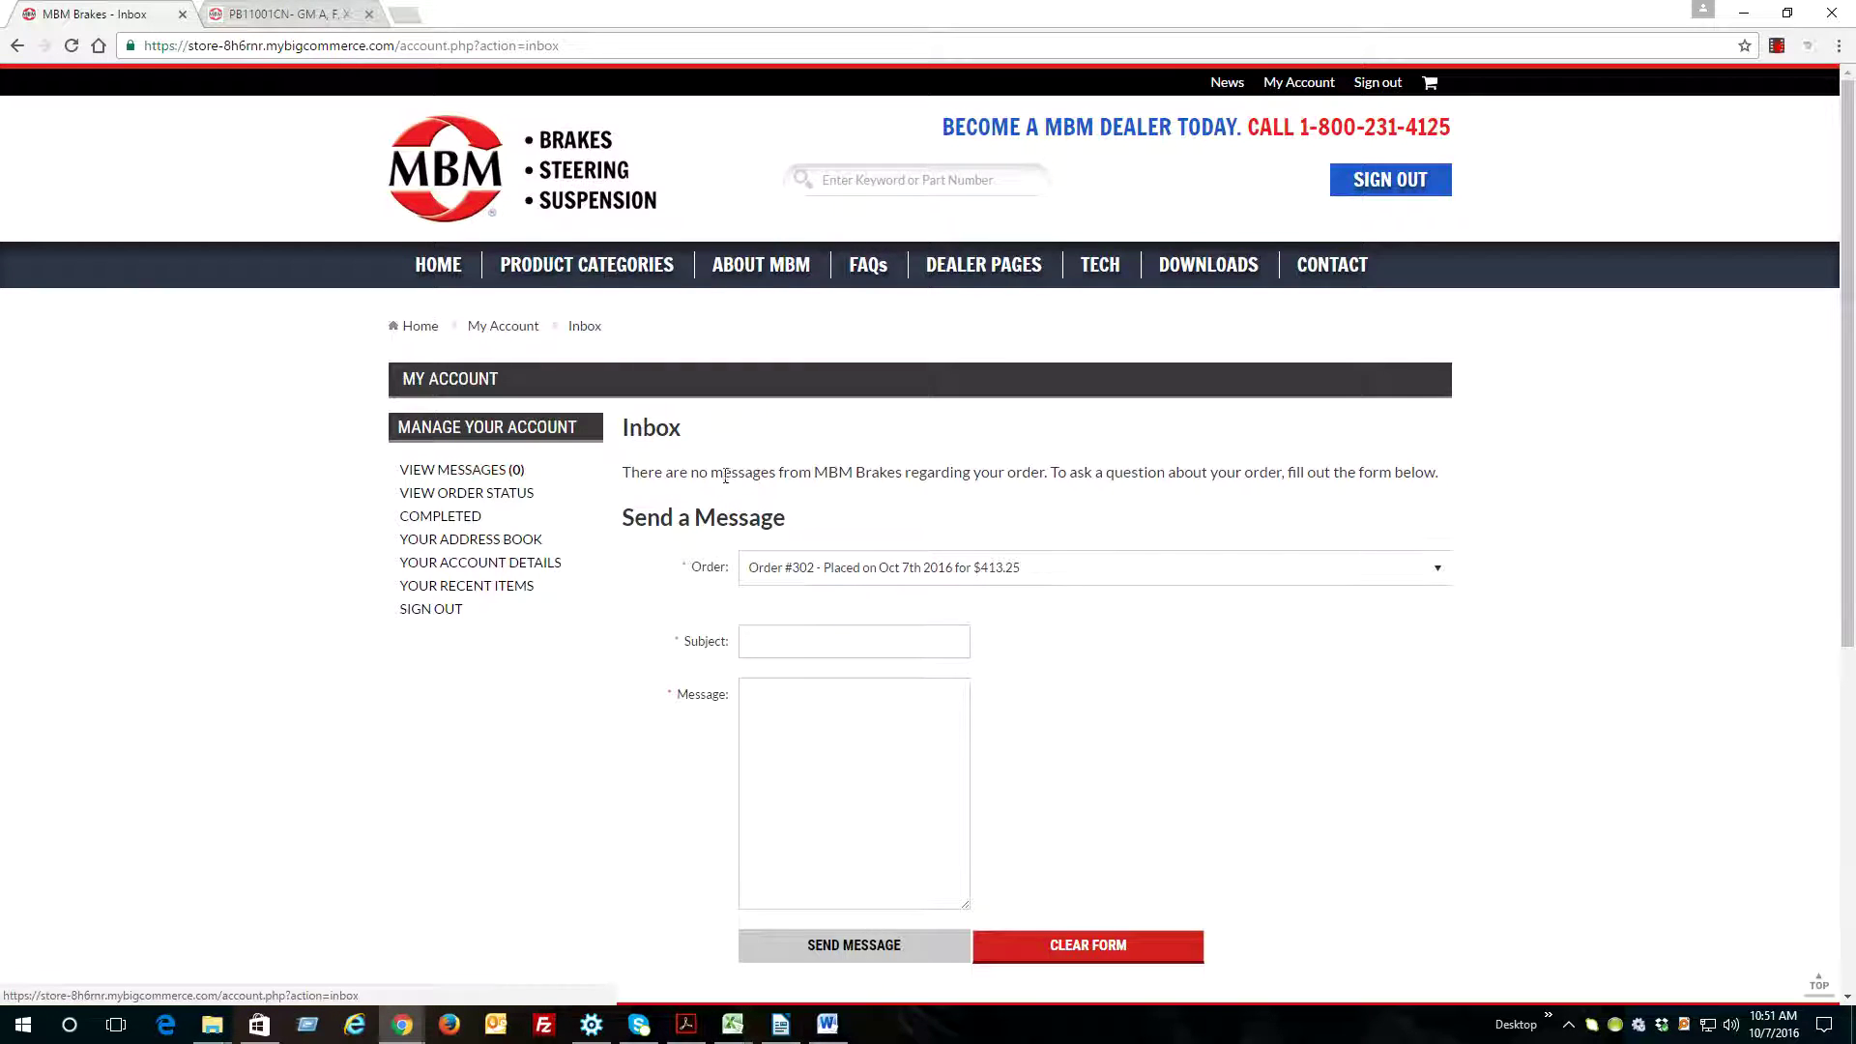
pyautogui.scroll(-1, 677, 480)
pyautogui.click(855, 447)
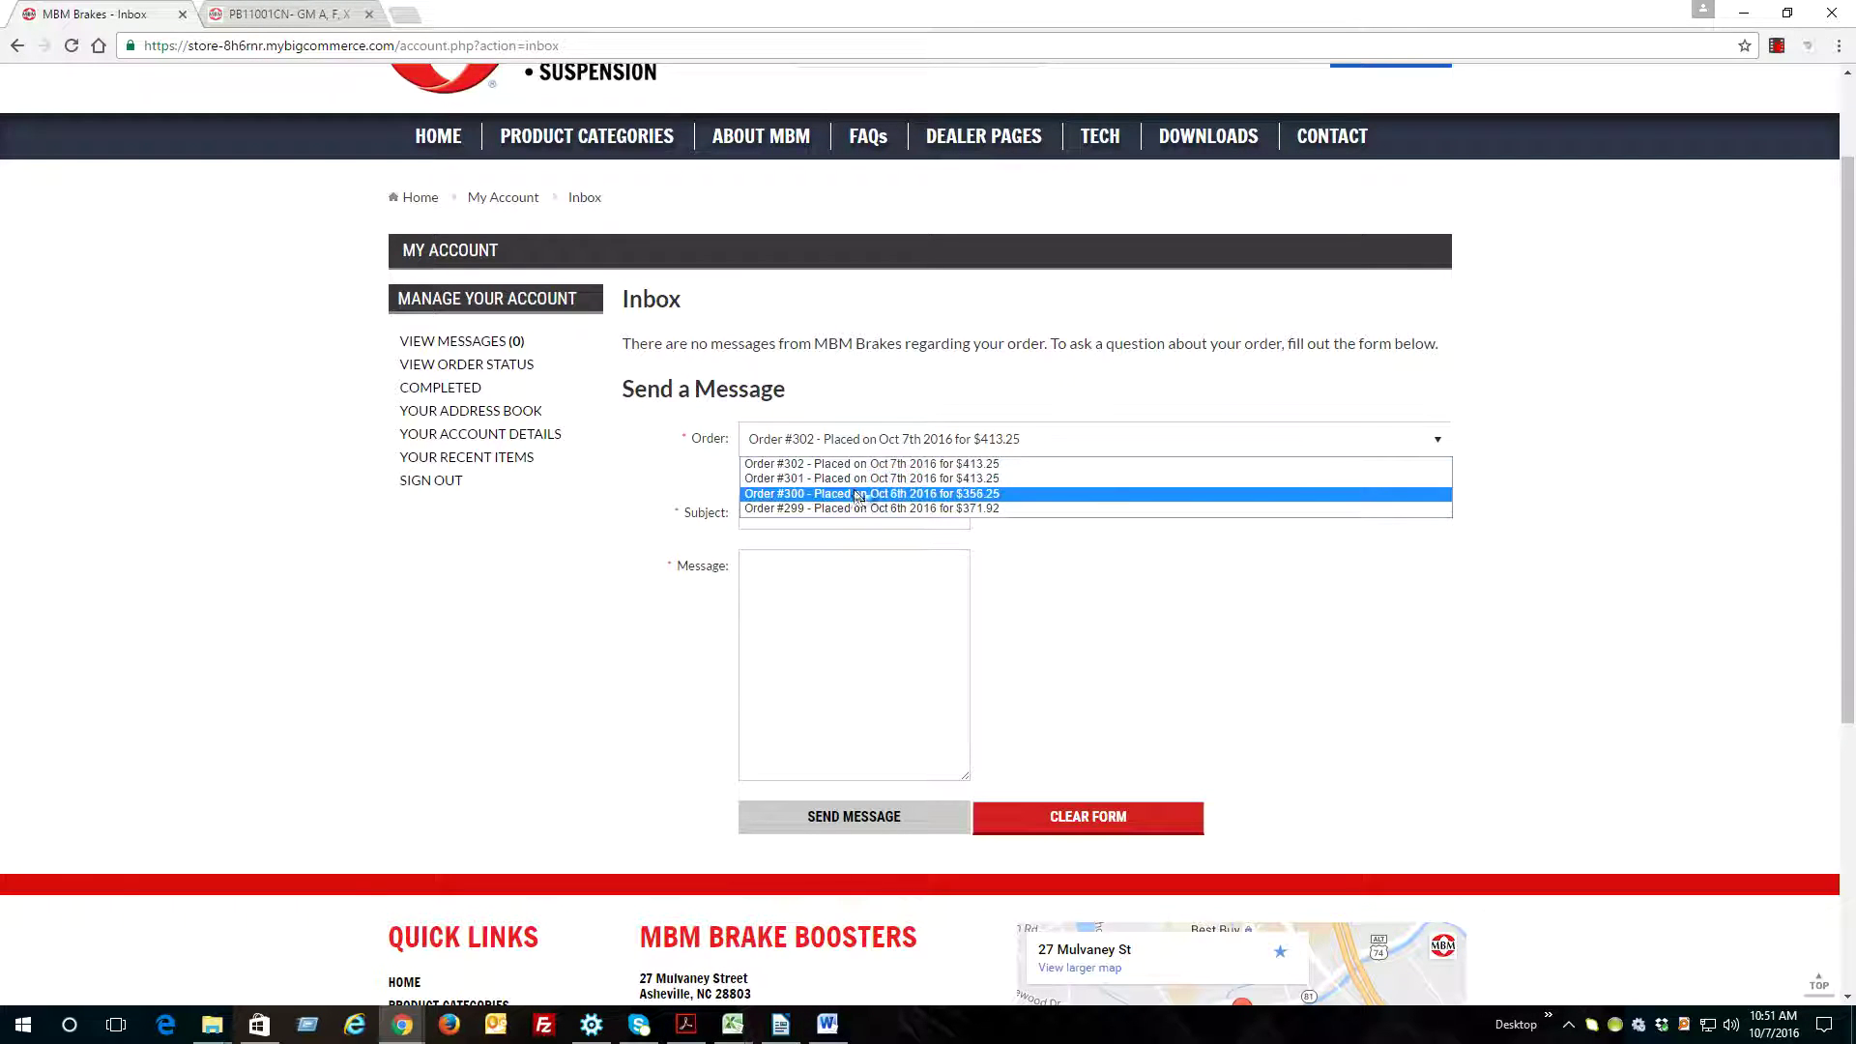
pyautogui.click(863, 494)
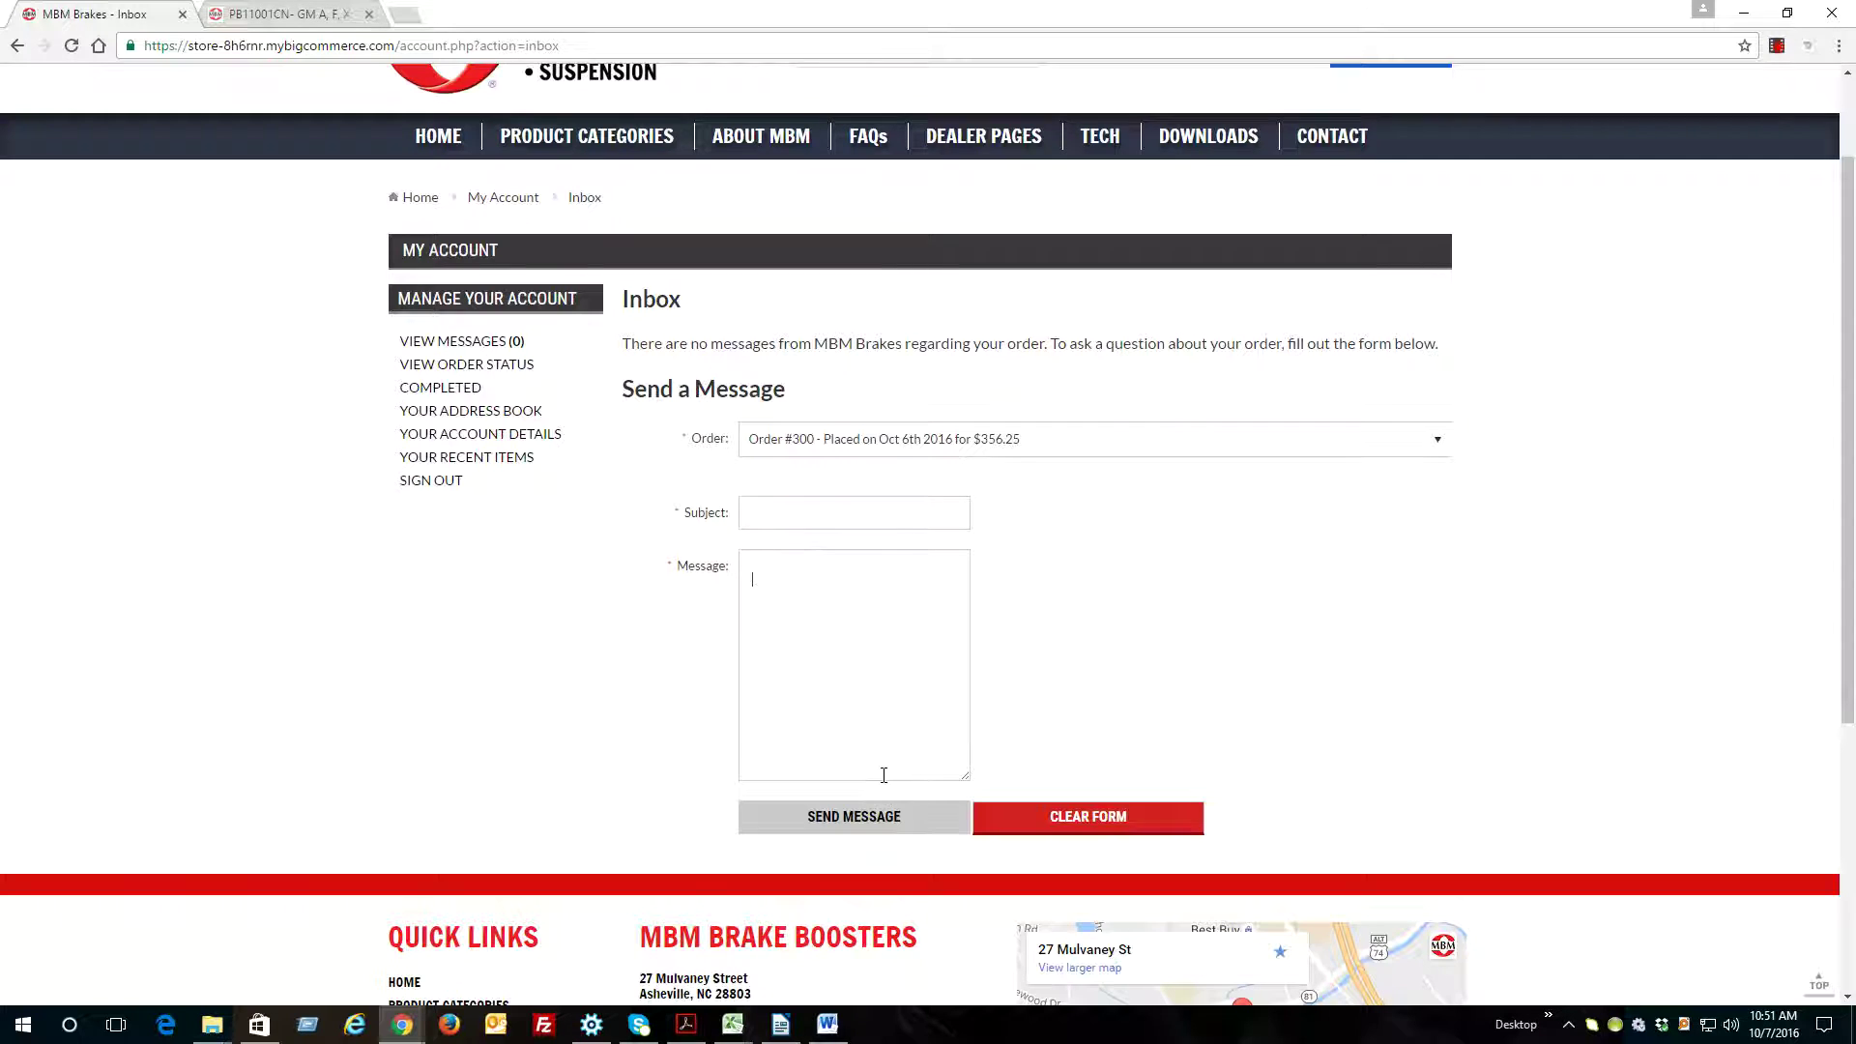
pyautogui.scroll(2, 1276, 696)
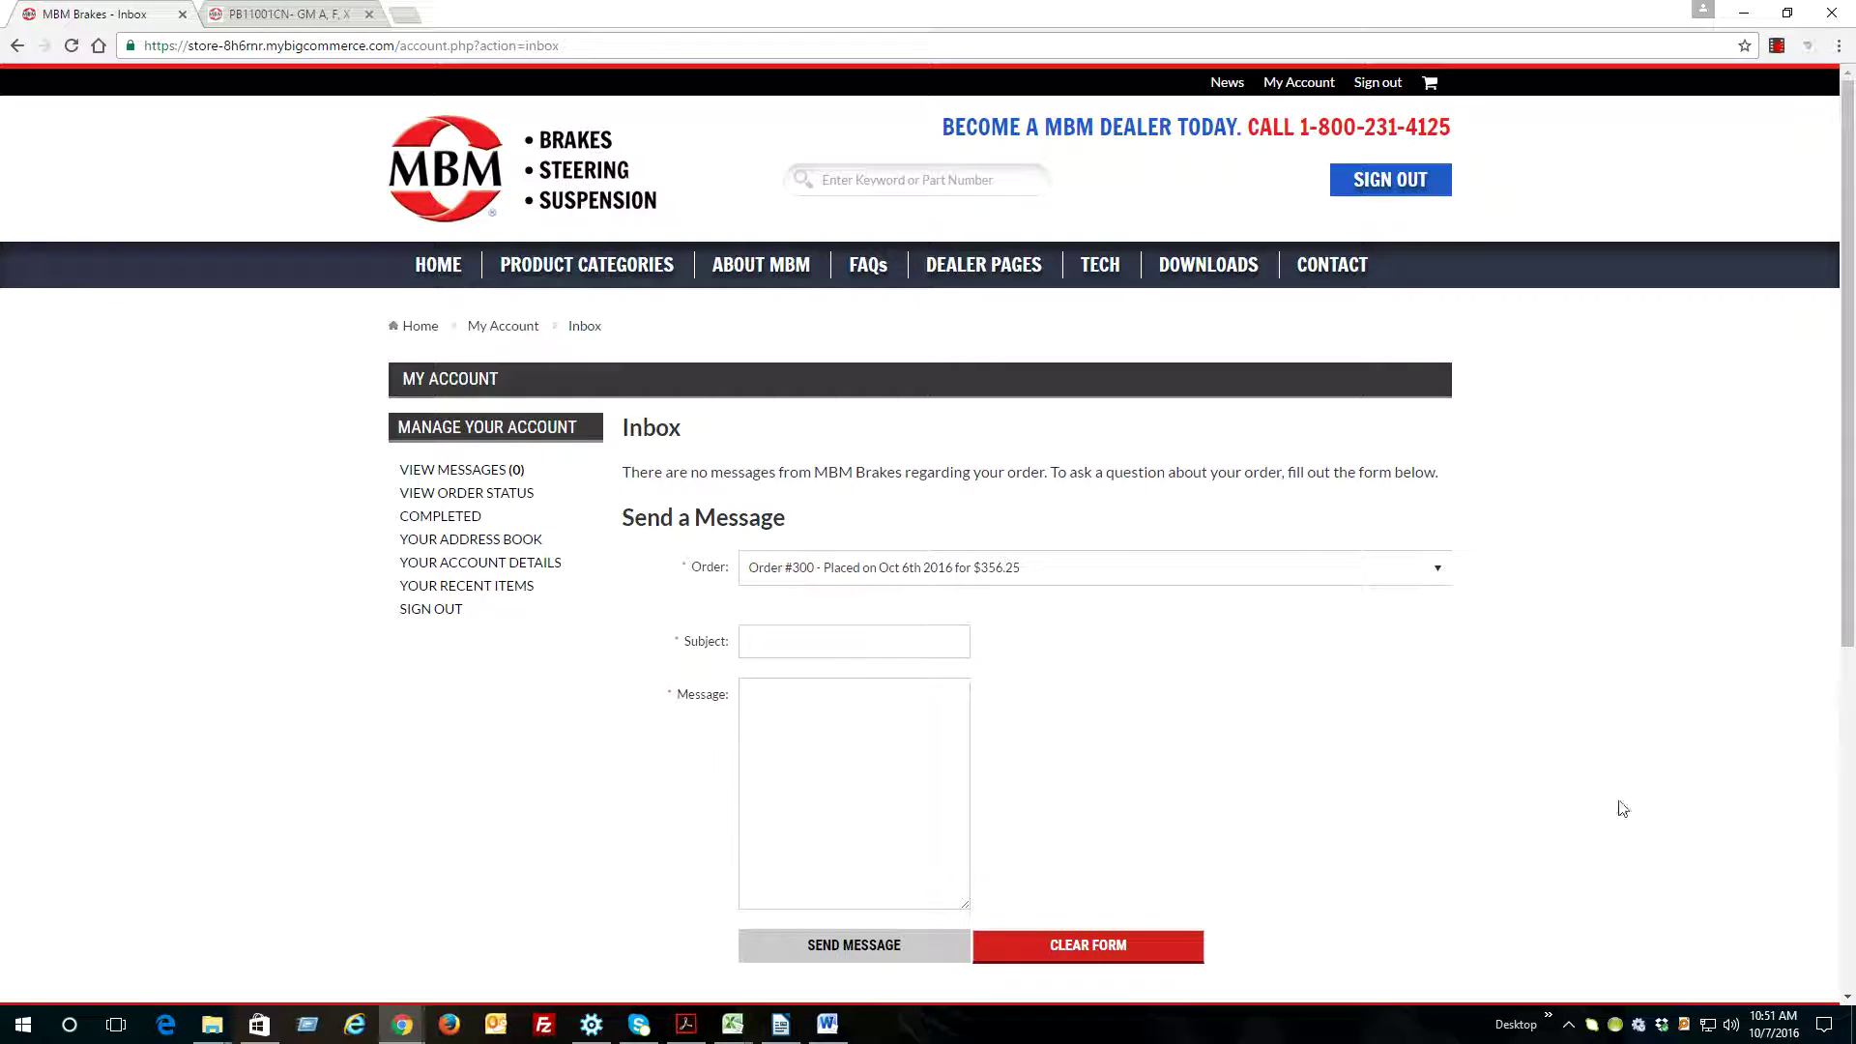
# Go back to the mbmbrakes.com home page with its classic-car banner
pyautogui.click(444, 269)
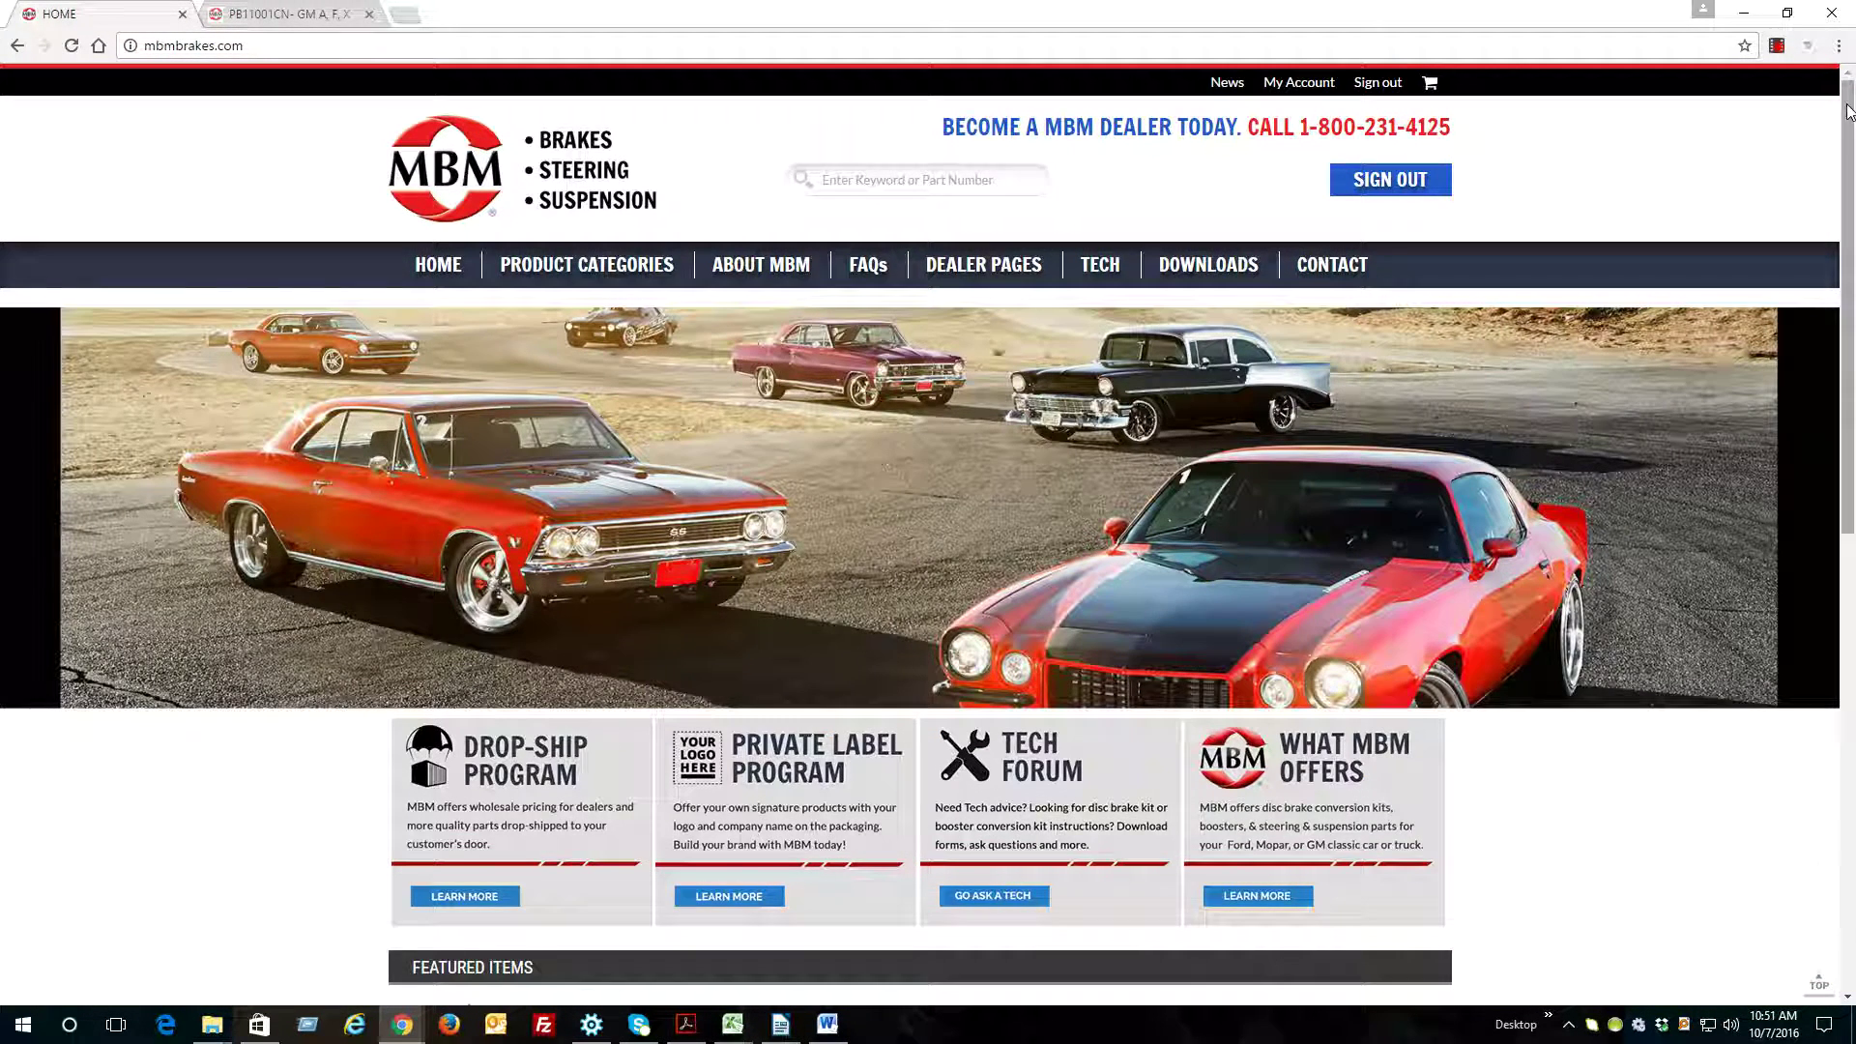
pyautogui.moveTo(1848, 116)
pyautogui.mouseDown()
pyautogui.moveTo(1846, 302)
pyautogui.moveTo(1834, 111)
pyautogui.mouseUp()
pyautogui.moveTo(1310, 131); pyautogui.dragTo(1457, 148)
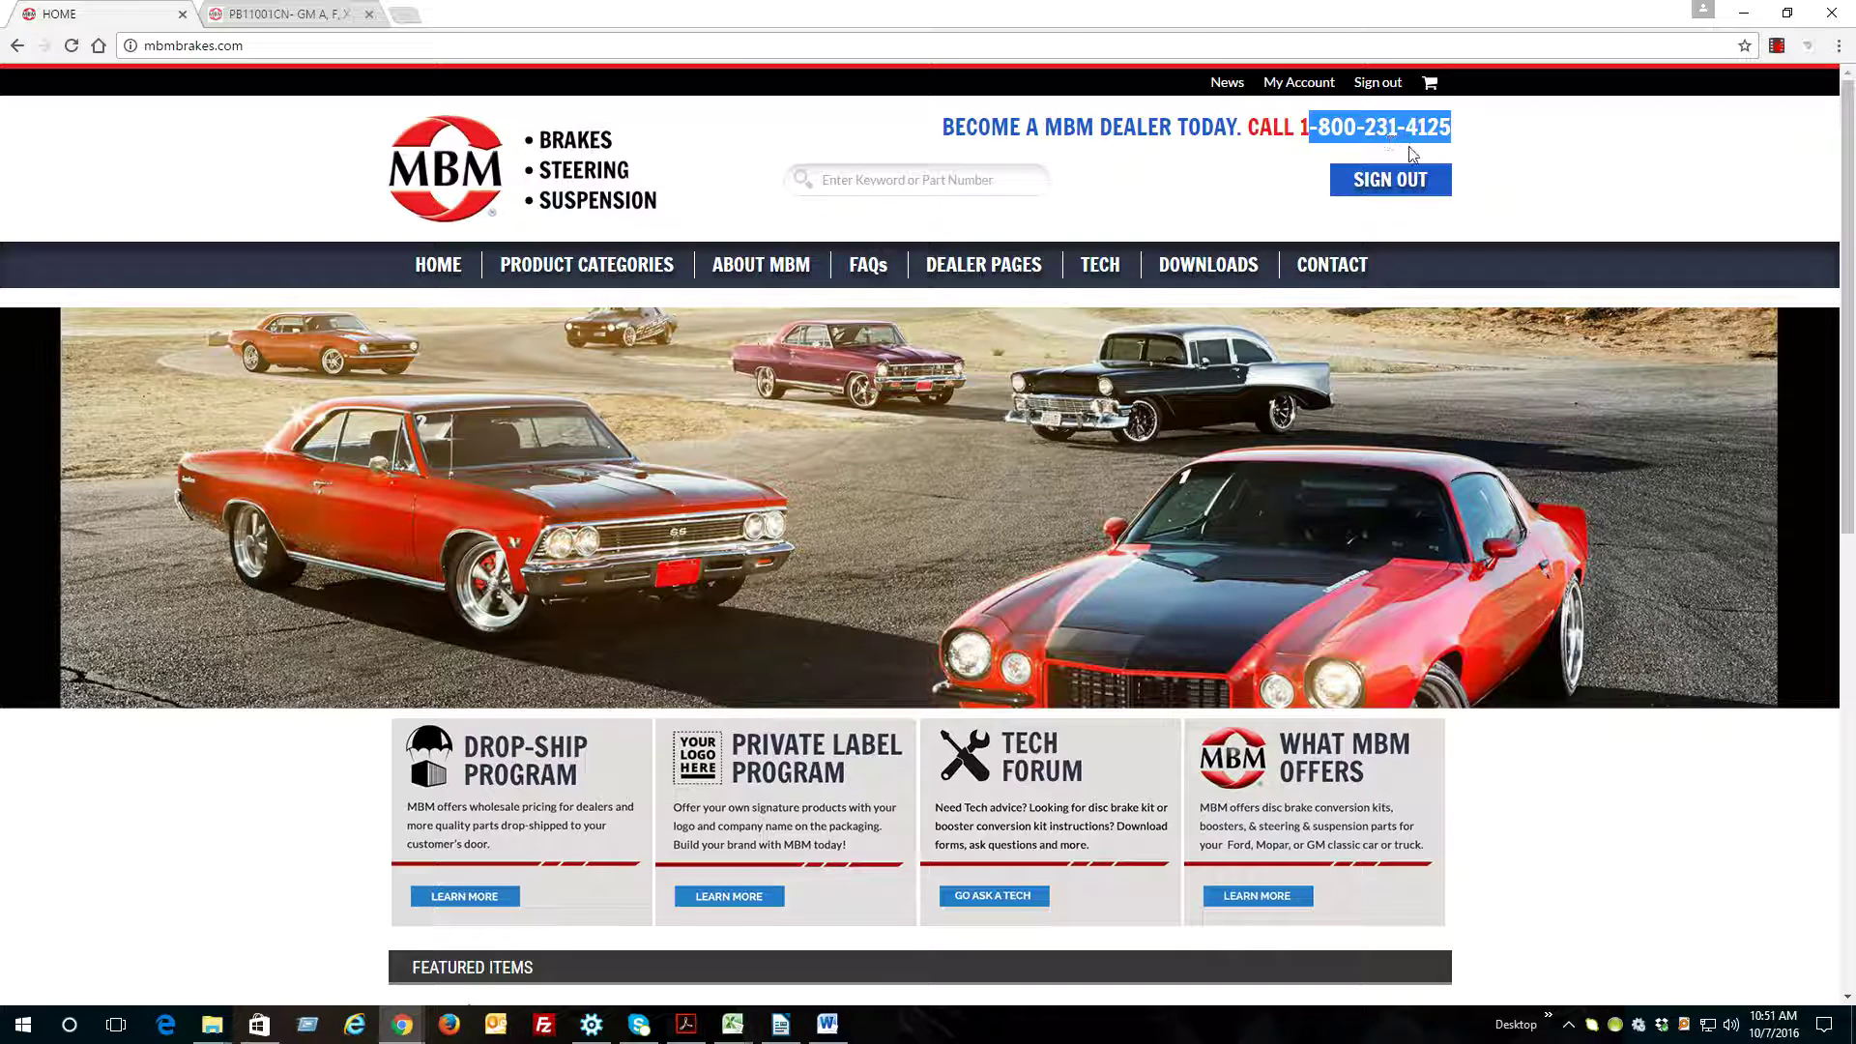
pyautogui.click(1503, 170)
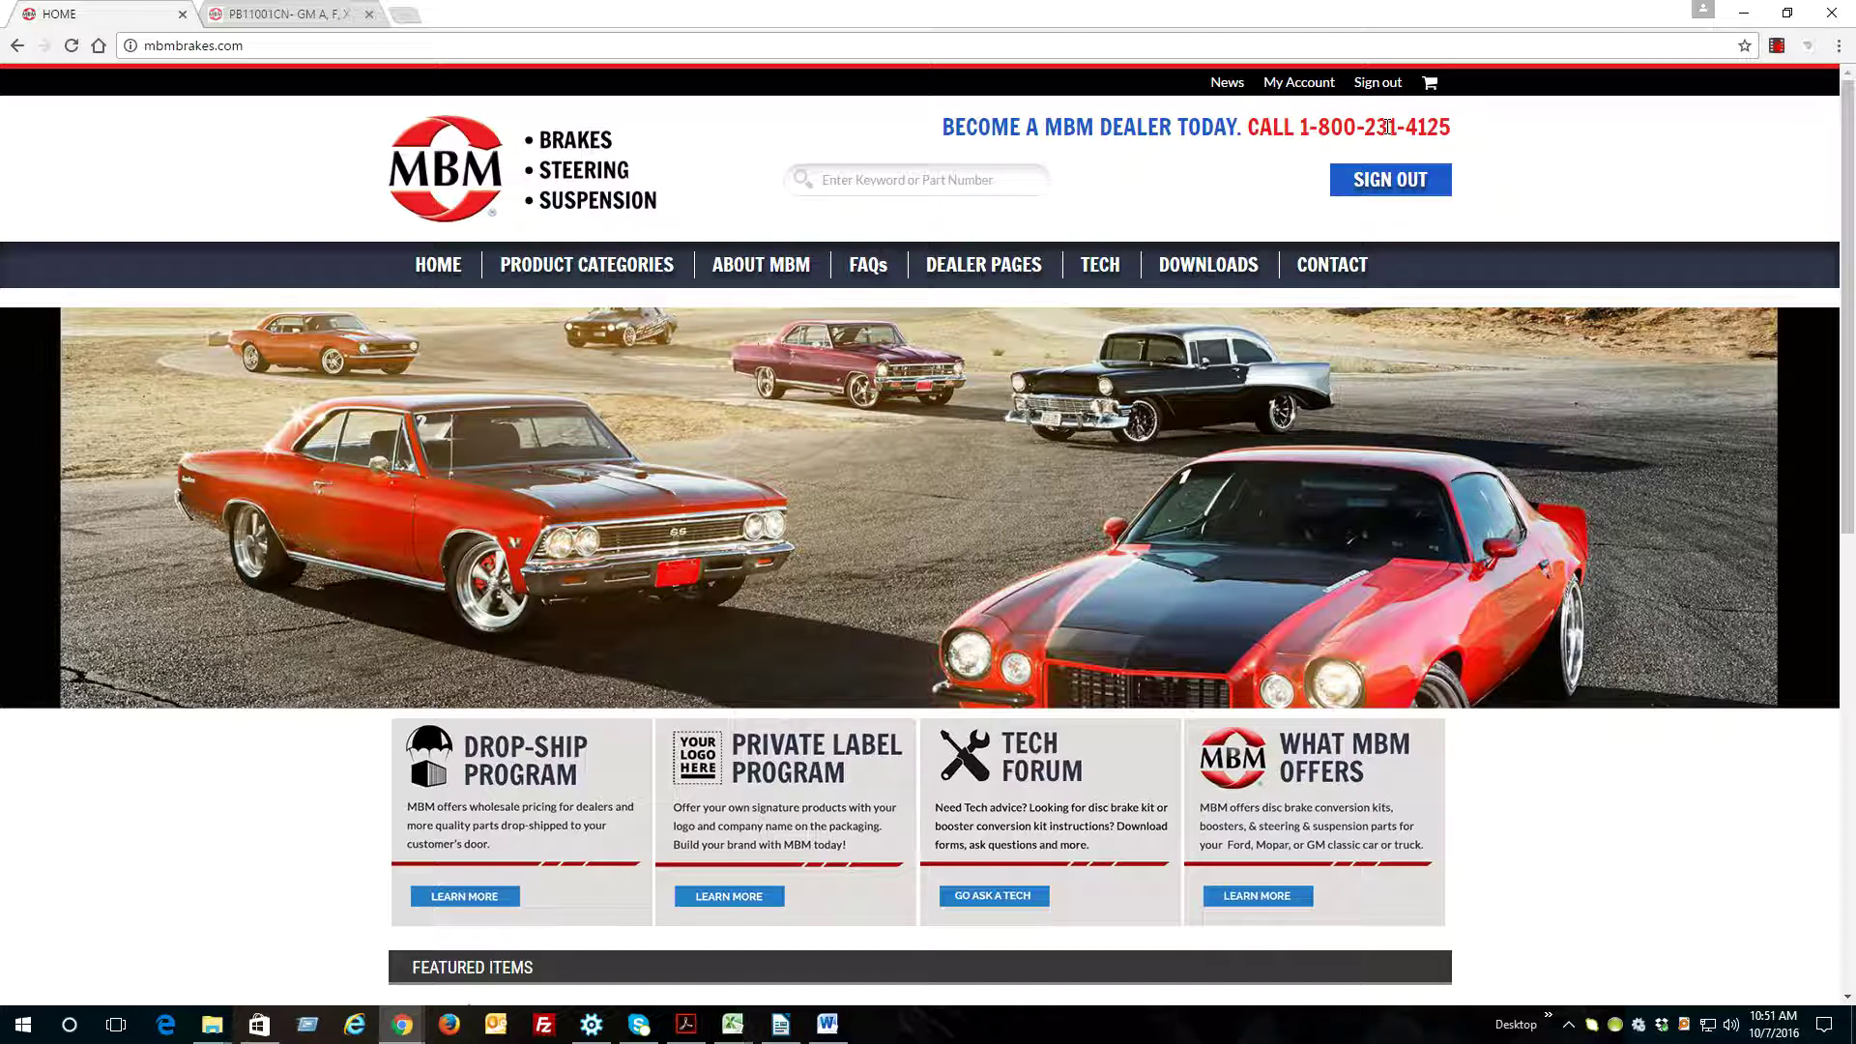